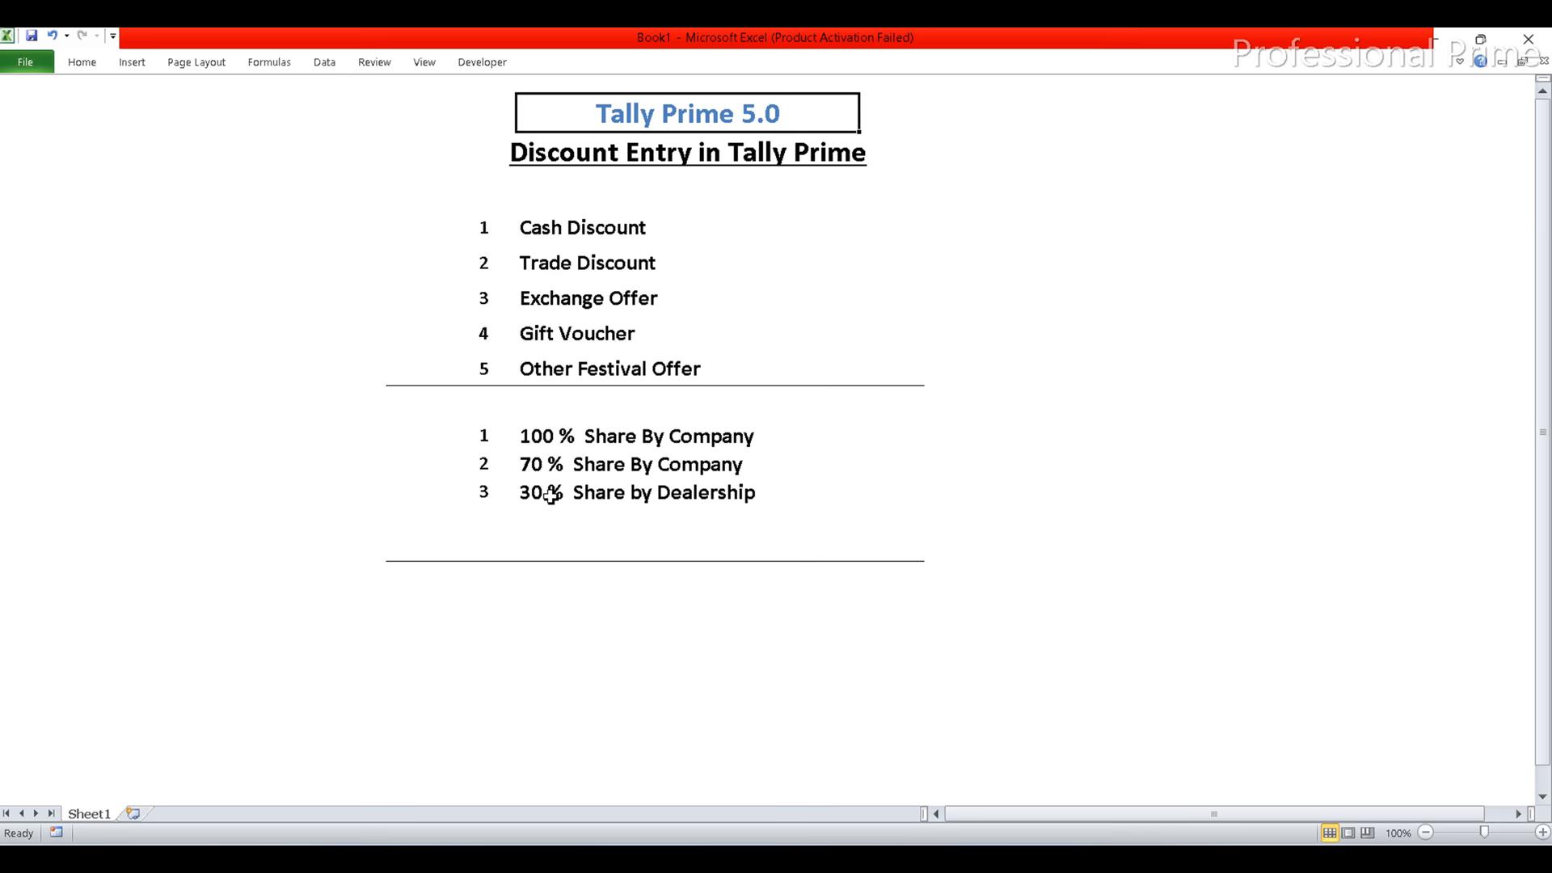
Switch to TallyPrime and review the first customer's ledger in the ledger alteration list, leaving it unchanged.
{"action": "left_click", "coordinate": [977, 857]}
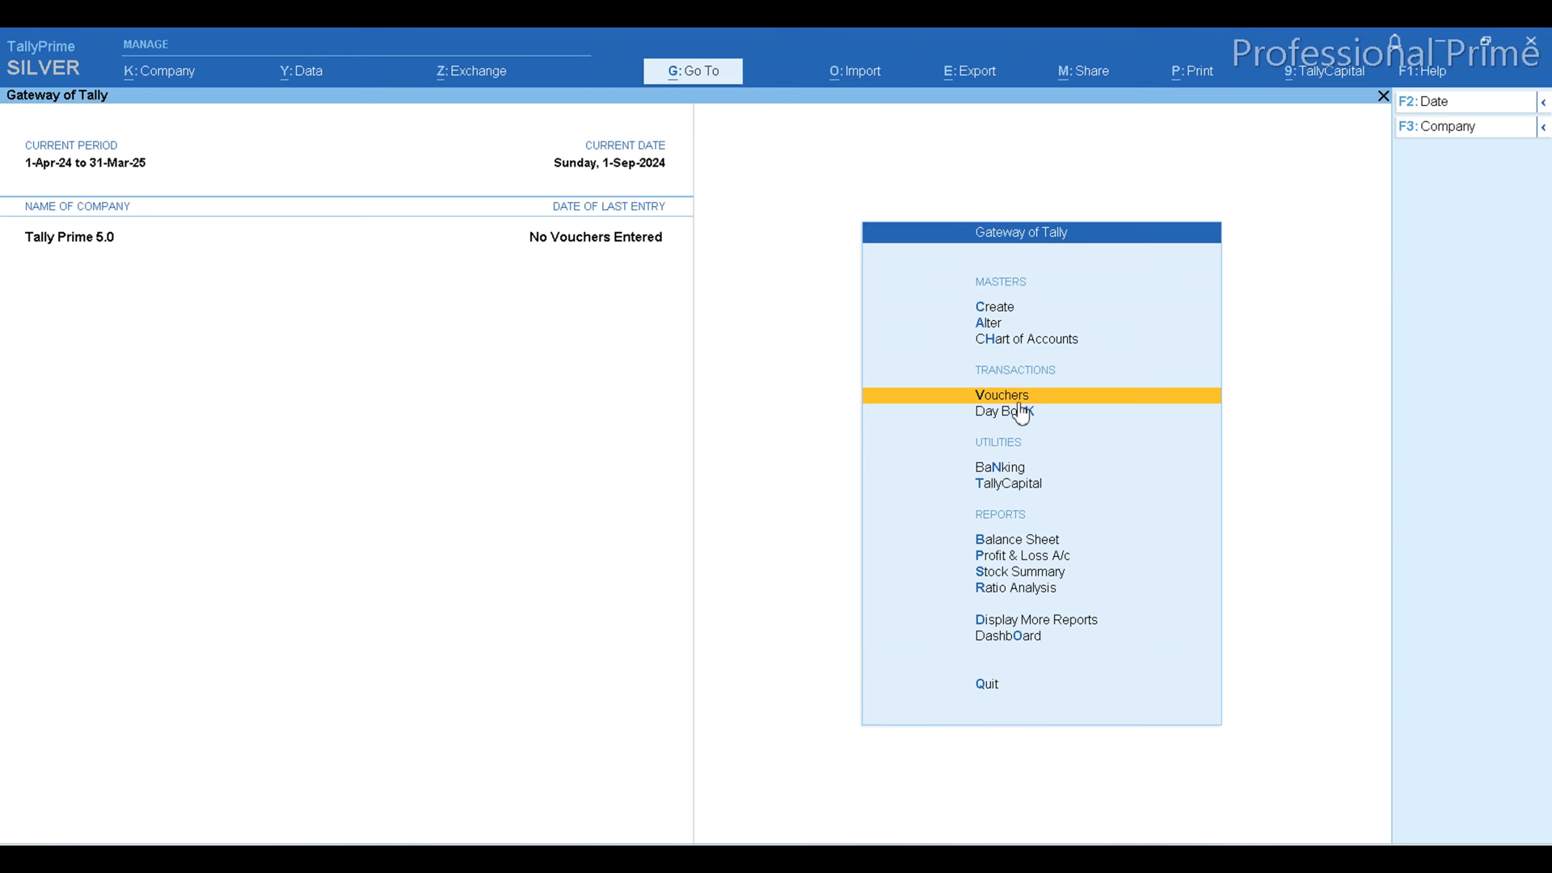
{"action": "key", "text": "Up"}
{"action": "key", "text": "Up"}
{"action": "key", "text": "Return"}
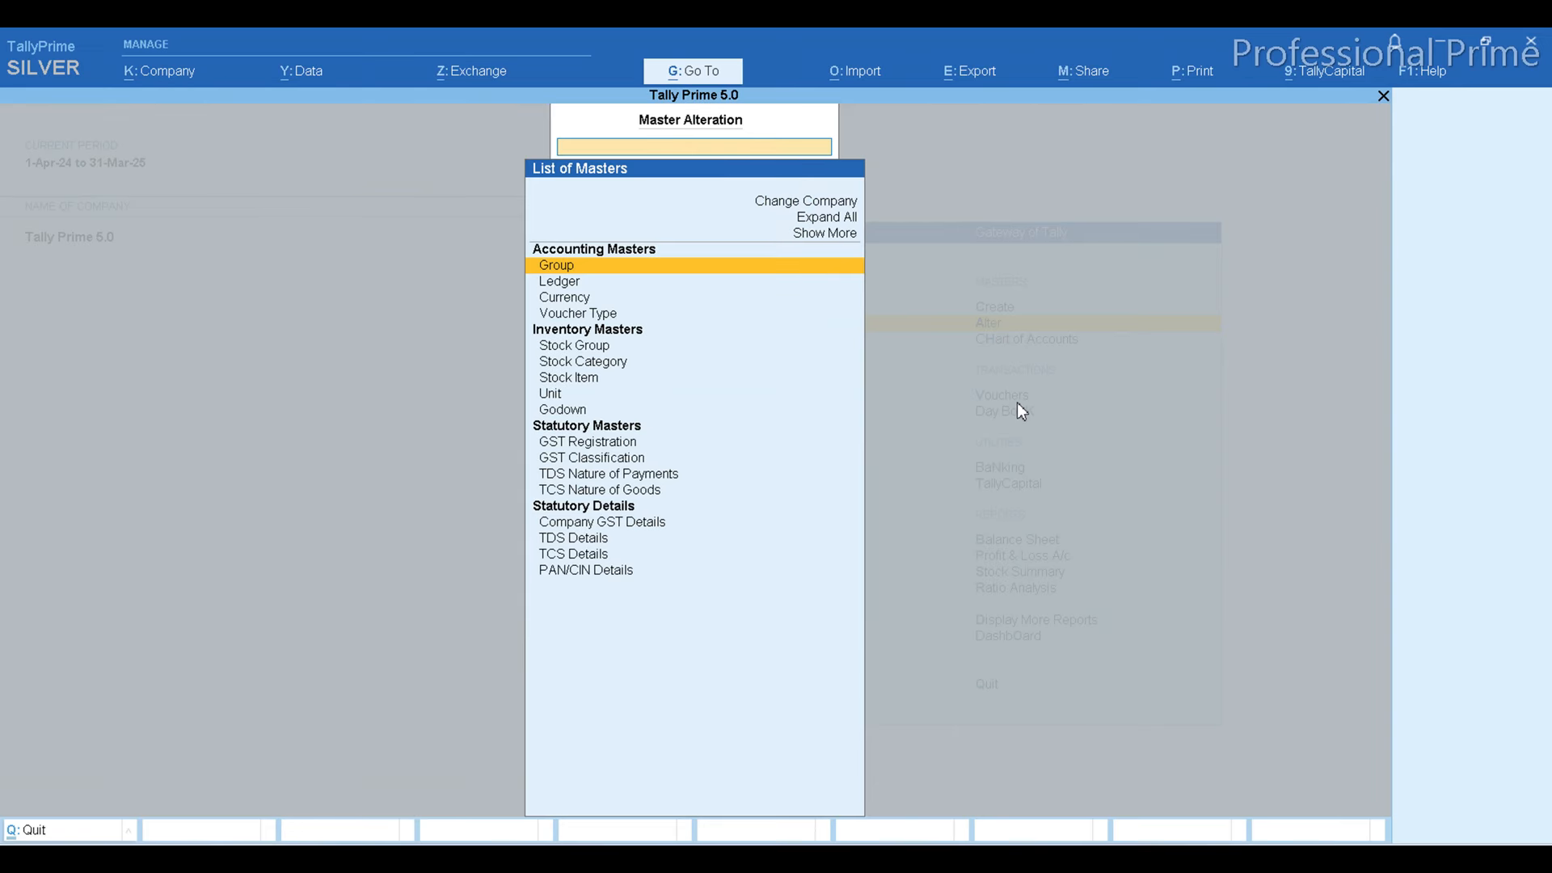
{"action": "key", "text": "Down"}
{"action": "key", "text": "Return"}
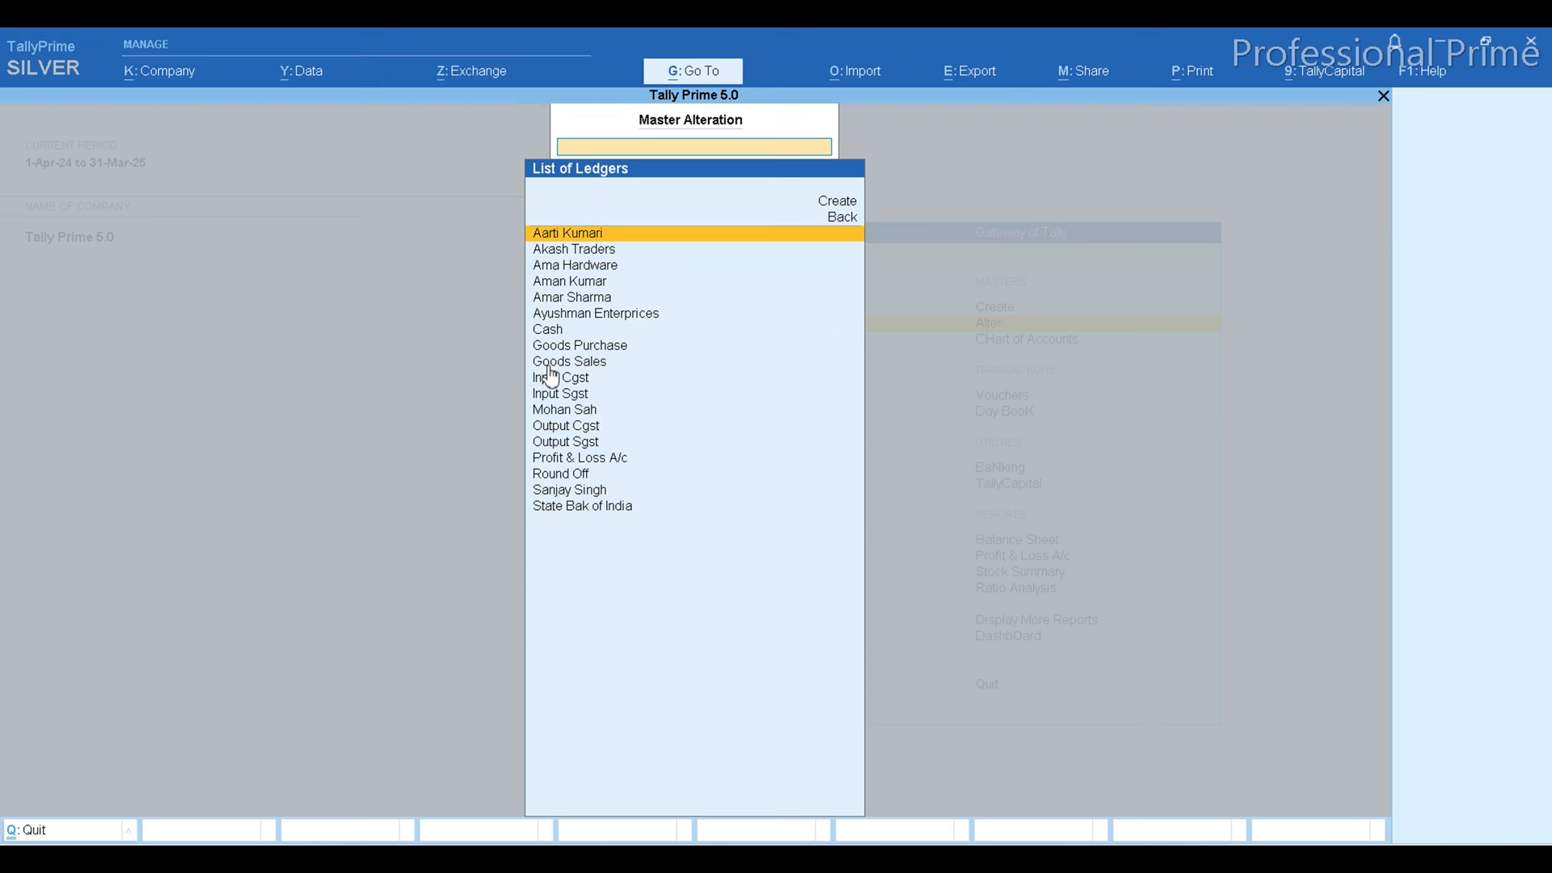
{"action": "key", "text": "Return"}
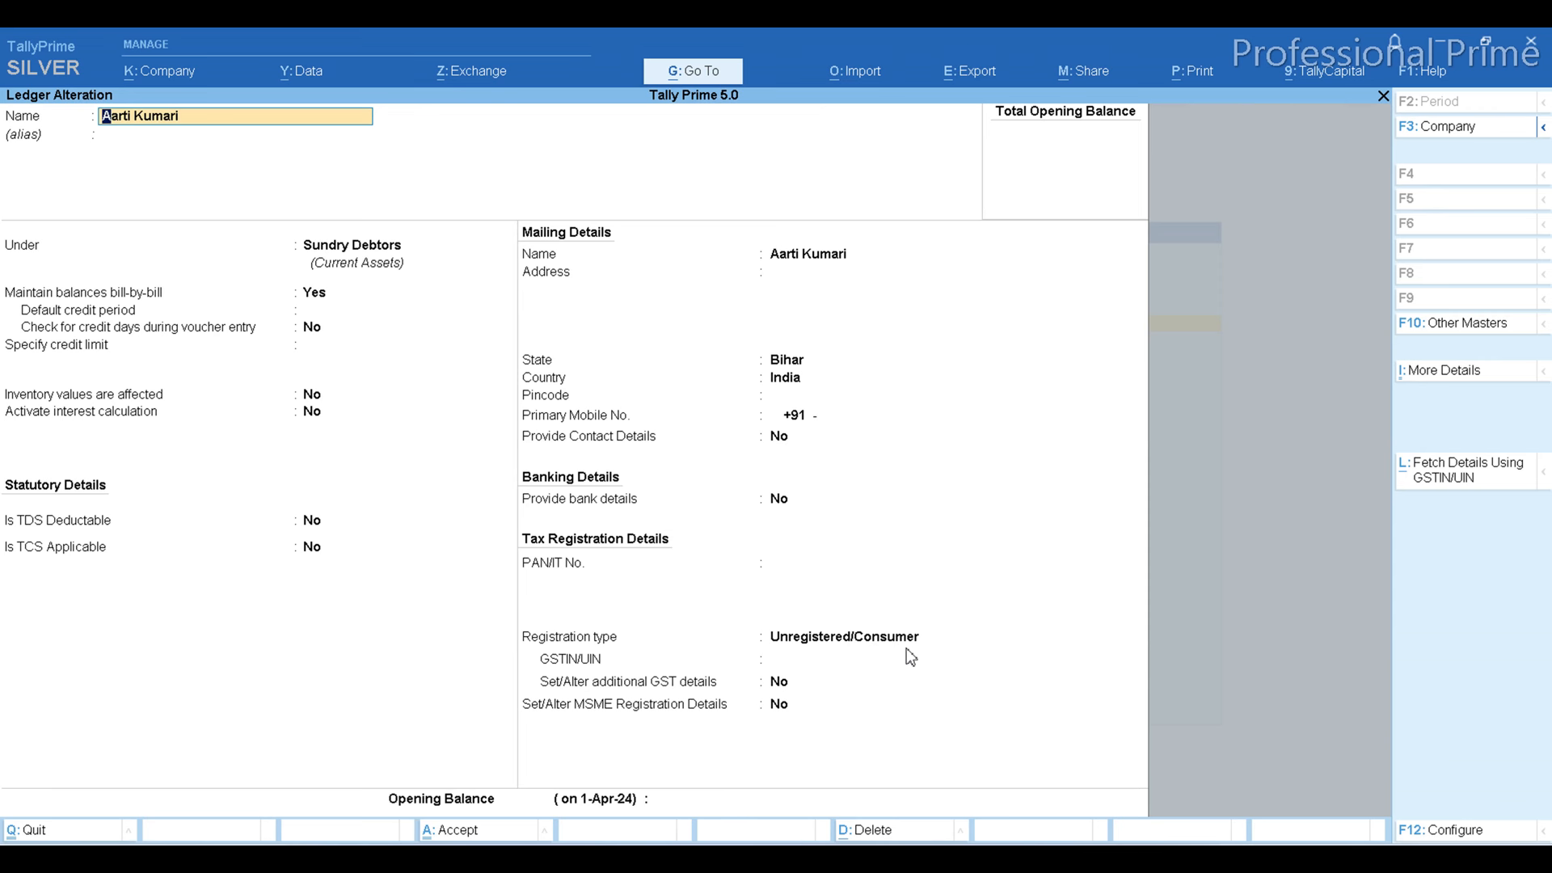
{"action": "key", "text": "Escape"}
{"action": "key", "text": "y"}
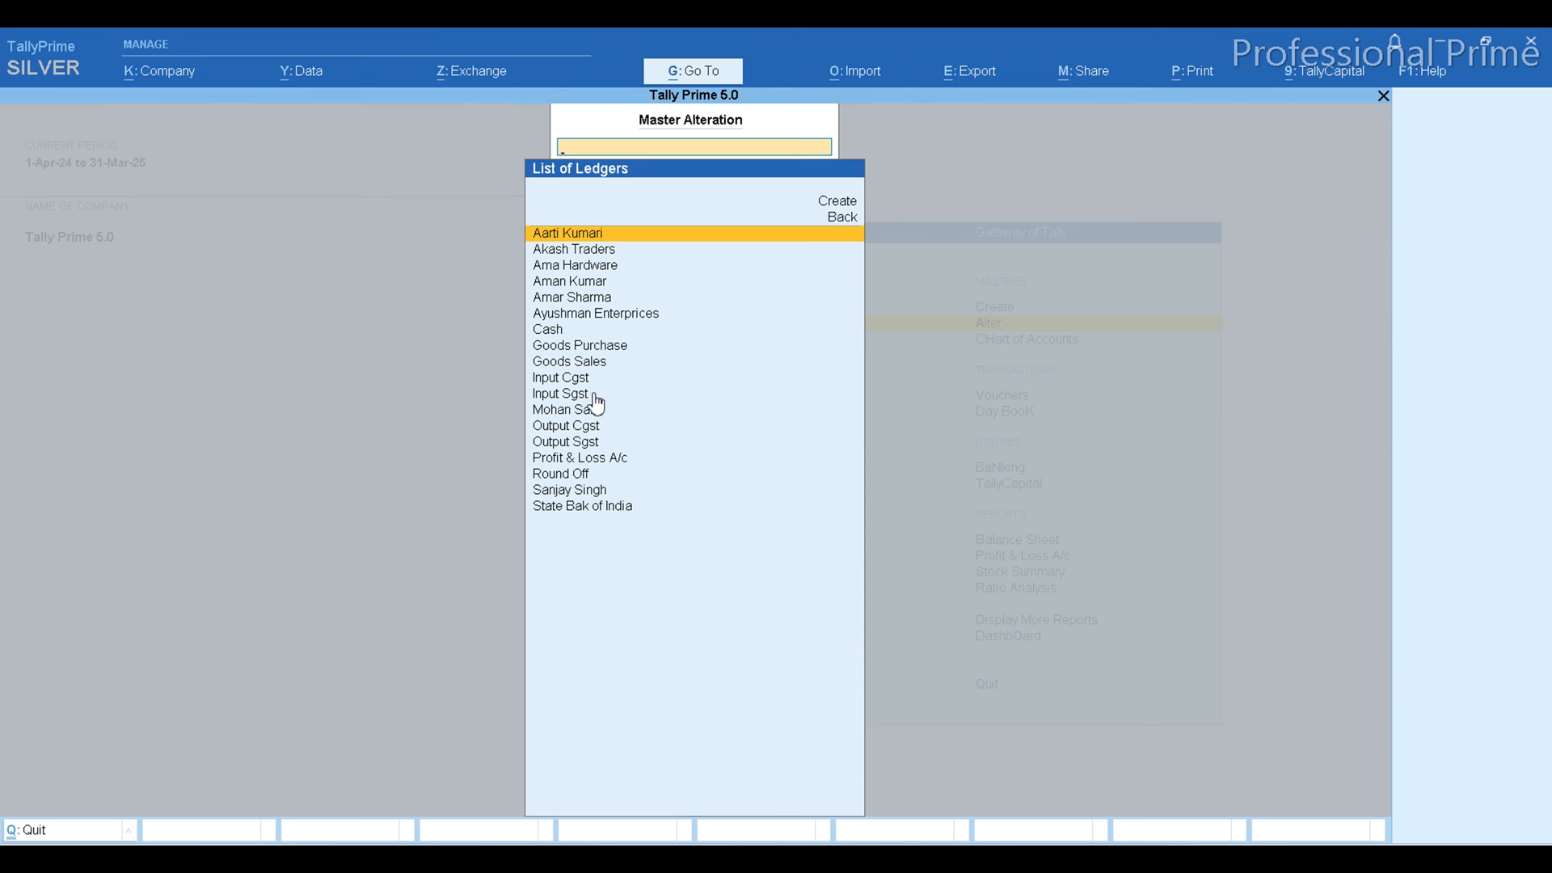
{"action": "key", "text": "Escape"}
{"action": "key", "text": "Escape"}
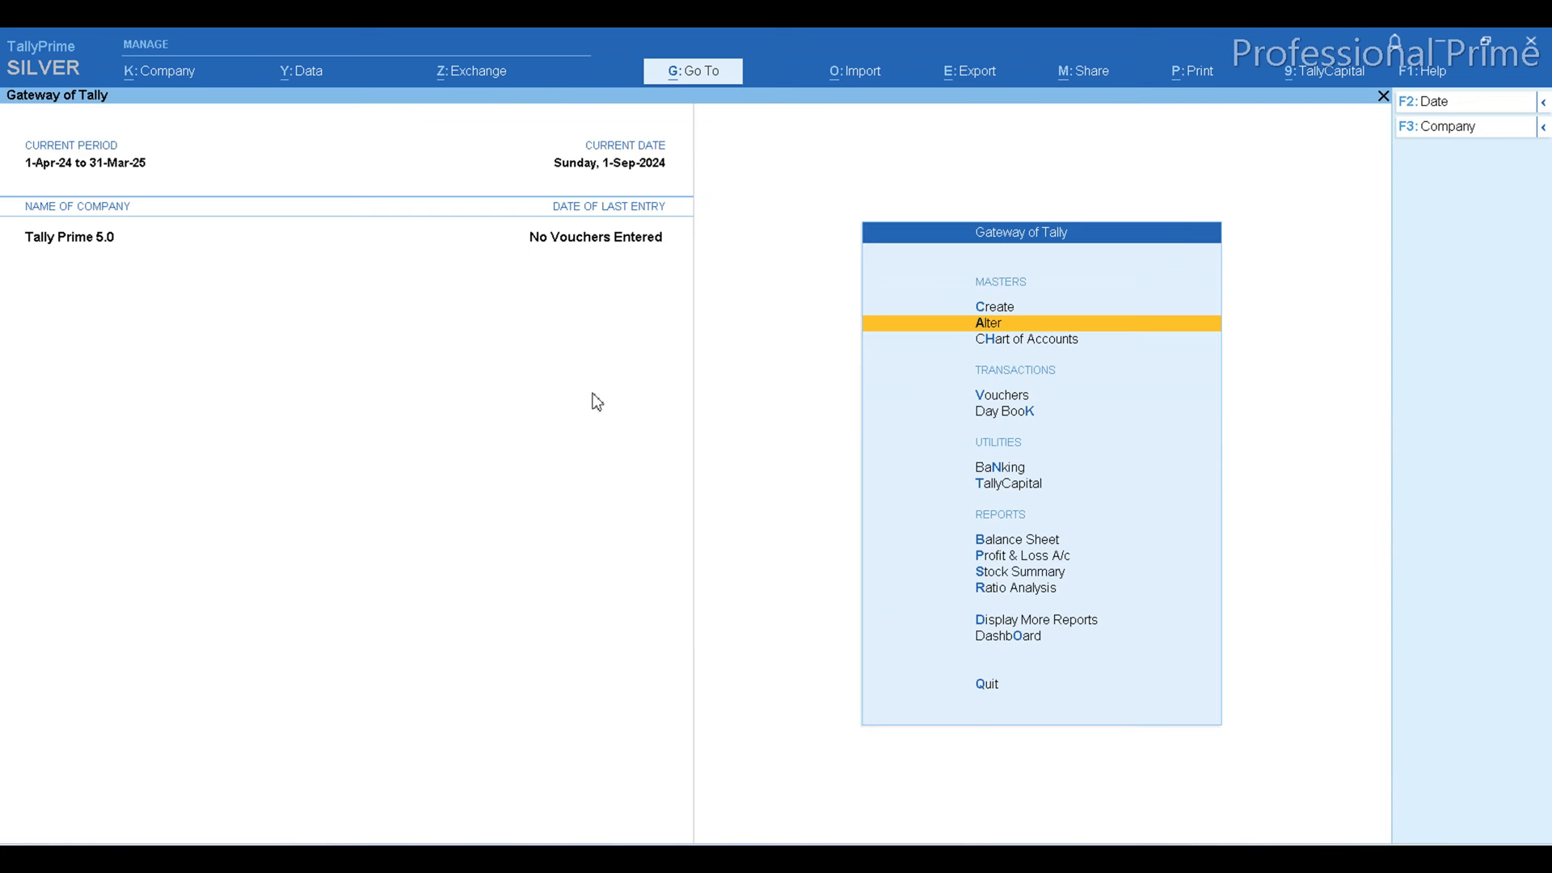
Start a new sales voucher from the Gateway of Tally.
{"action": "key", "text": "Down"}
{"action": "key", "text": "Down"}
{"action": "key", "text": "Down"}
{"action": "key", "text": "Up"}
{"action": "key", "text": "Return"}
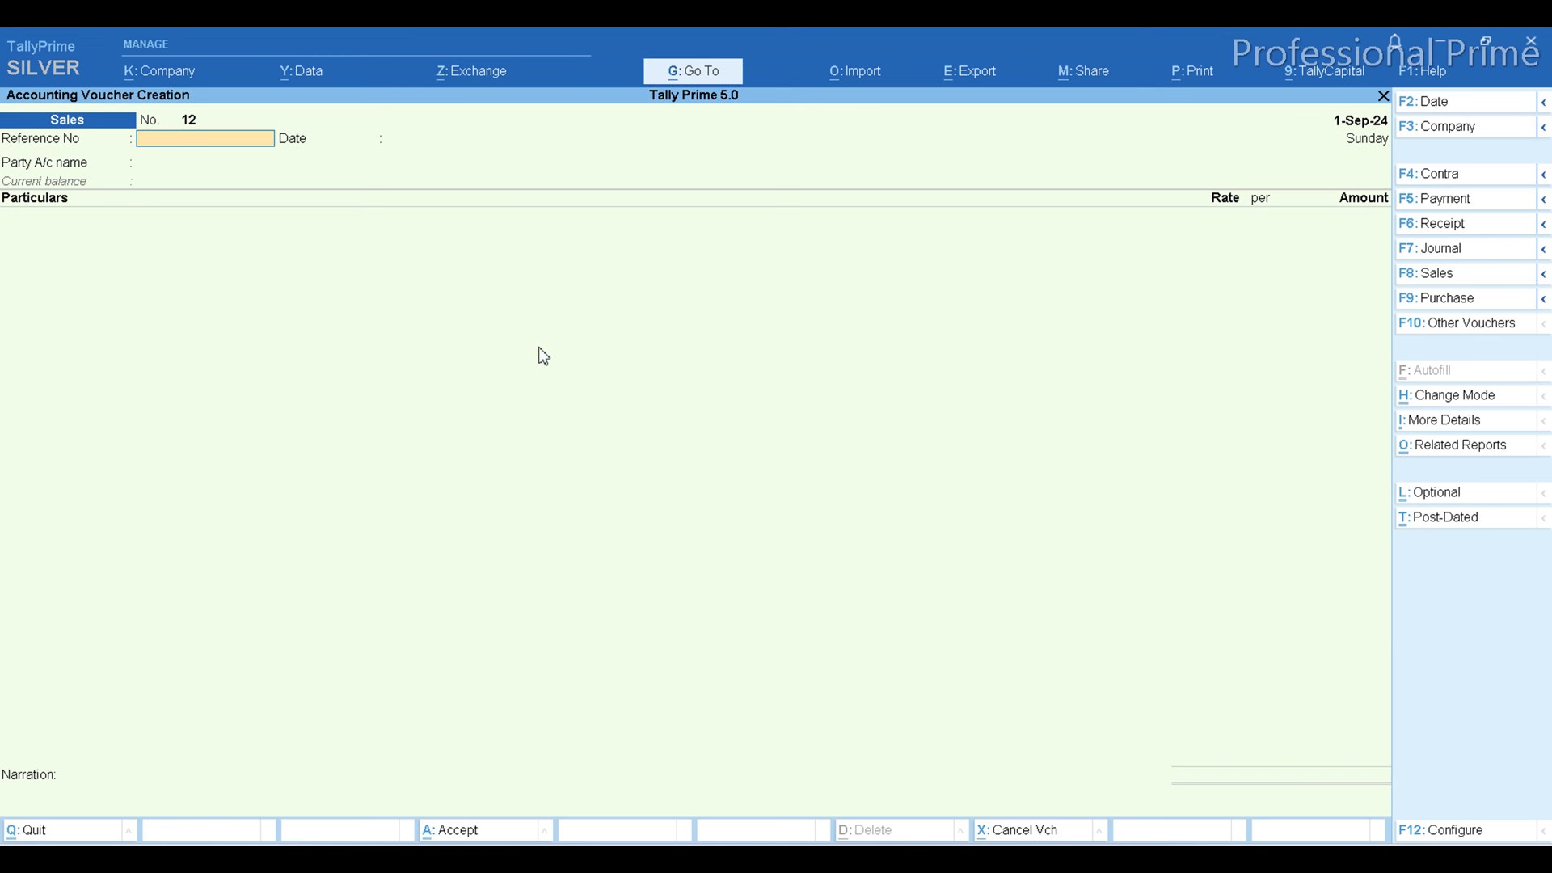
Review the sales voucher's configuration and change the voucher mode to Item Invoice.
{"action": "key", "text": "F12"}
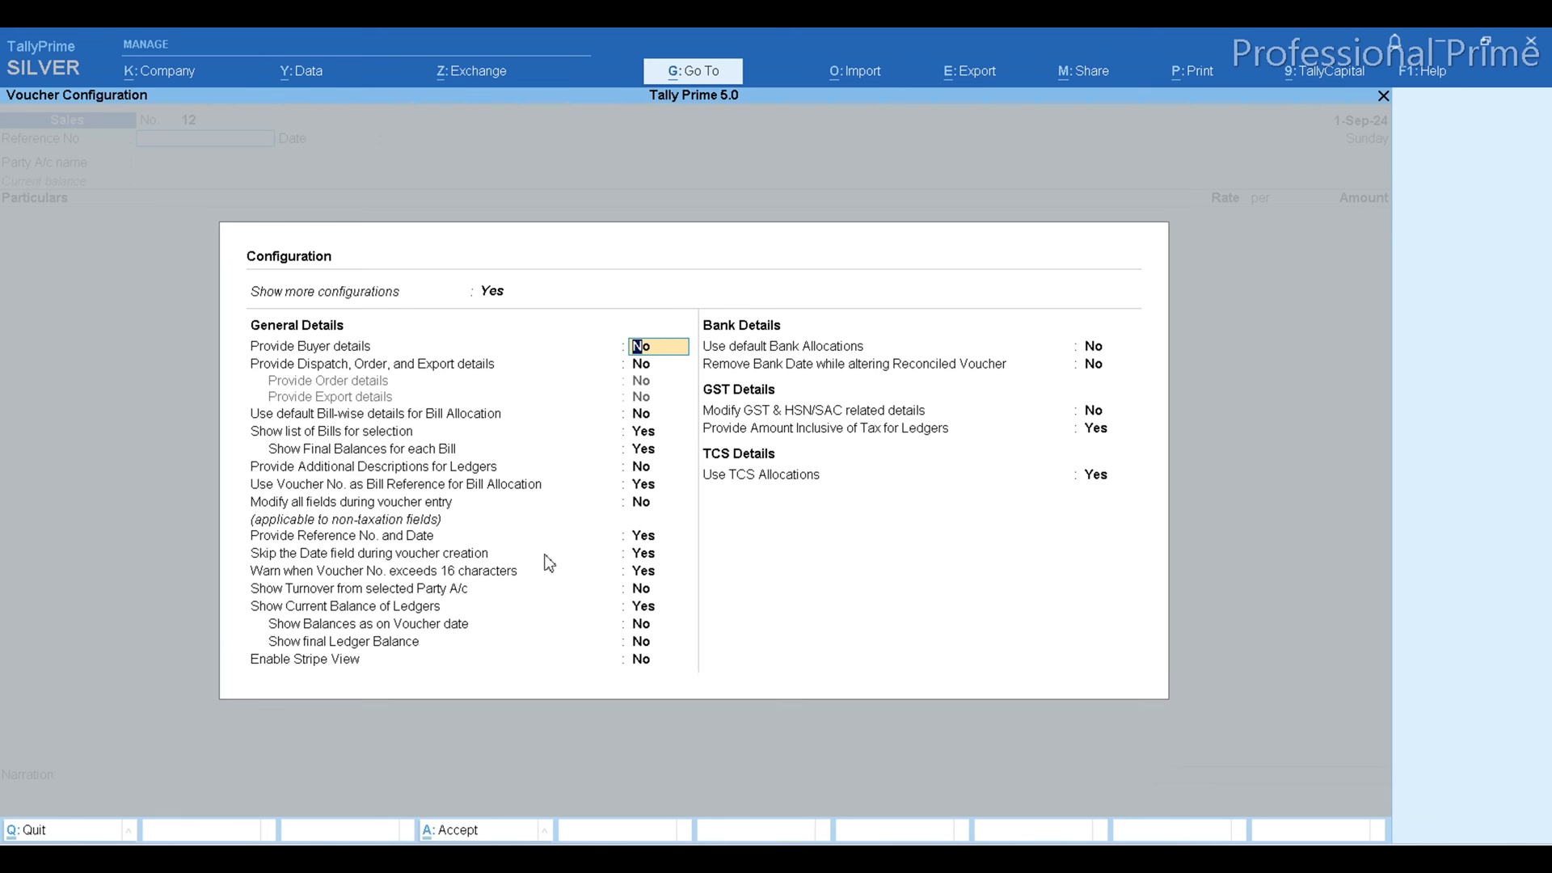
{"action": "key", "text": "BackSpace"}
{"action": "key", "text": "ctrl+a"}
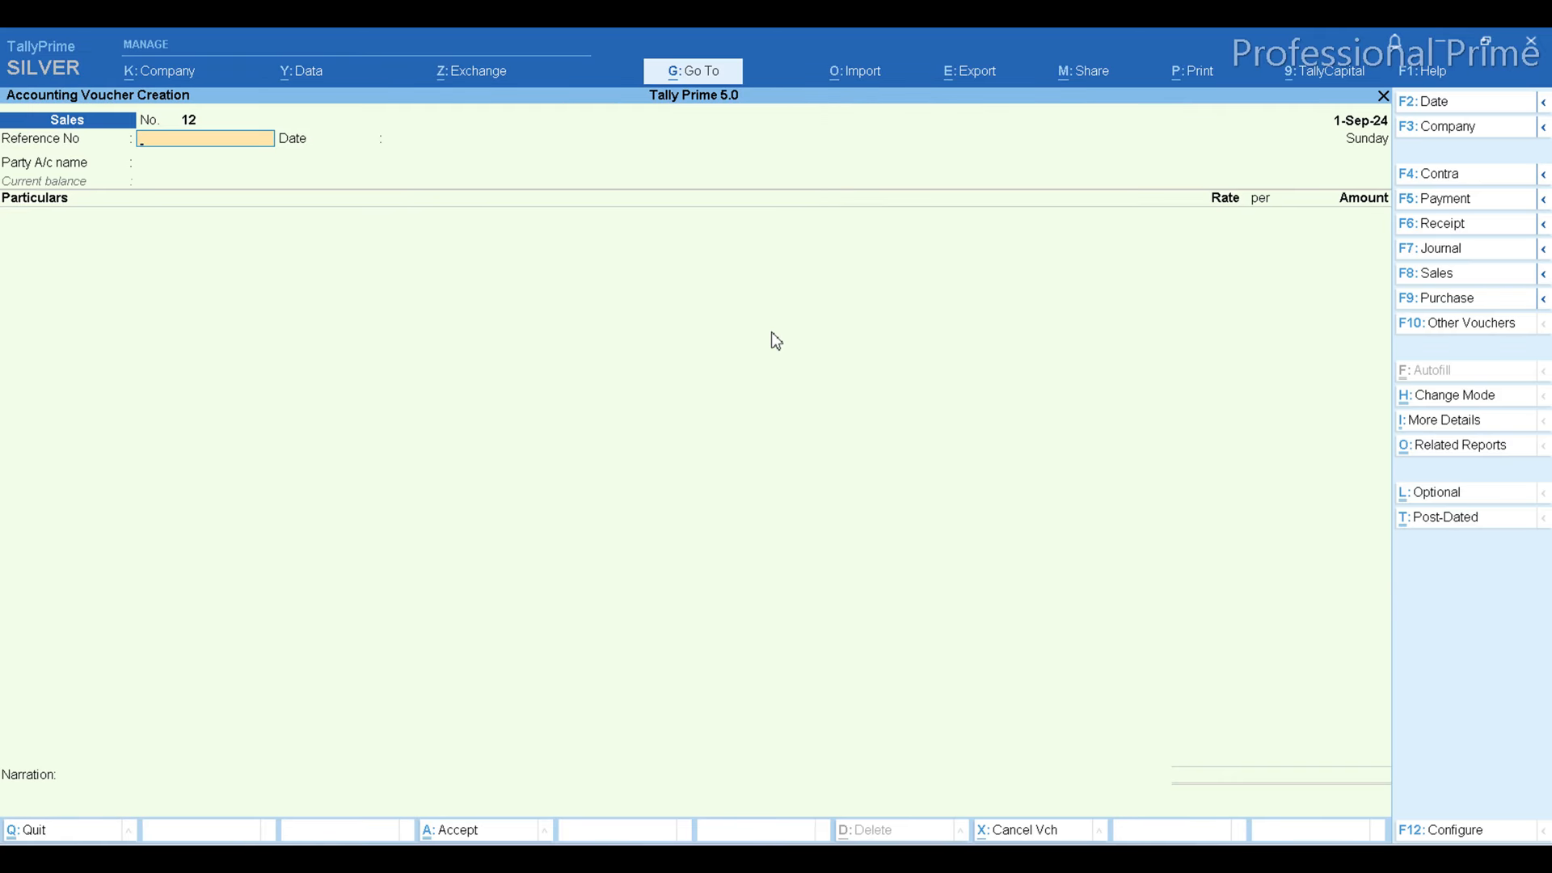
{"action": "left_click", "coordinate": [1442, 402]}
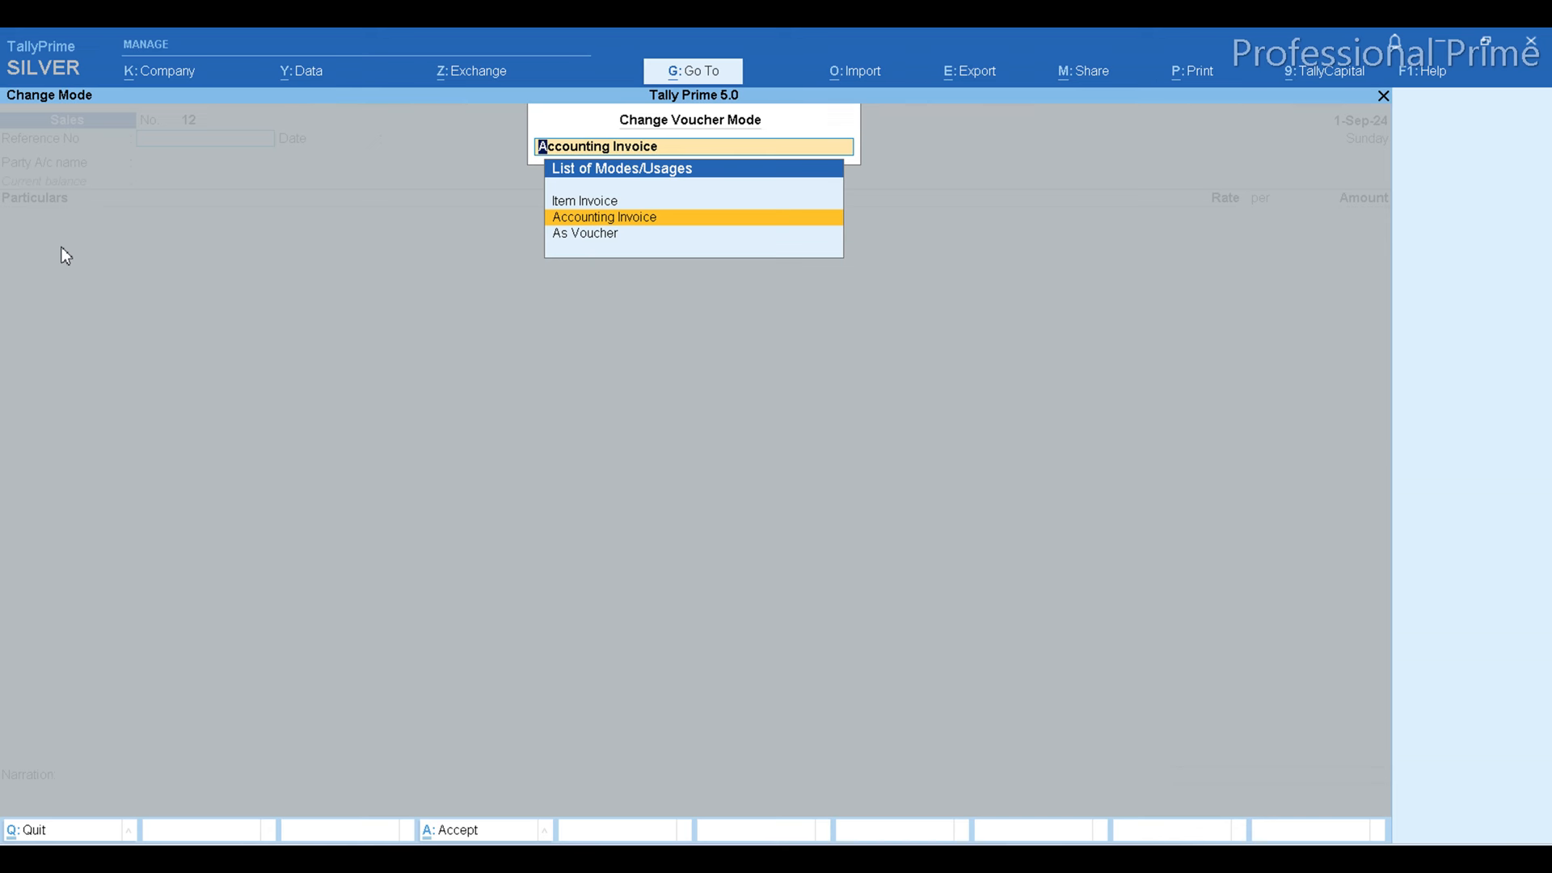
{"action": "key", "text": "Up"}
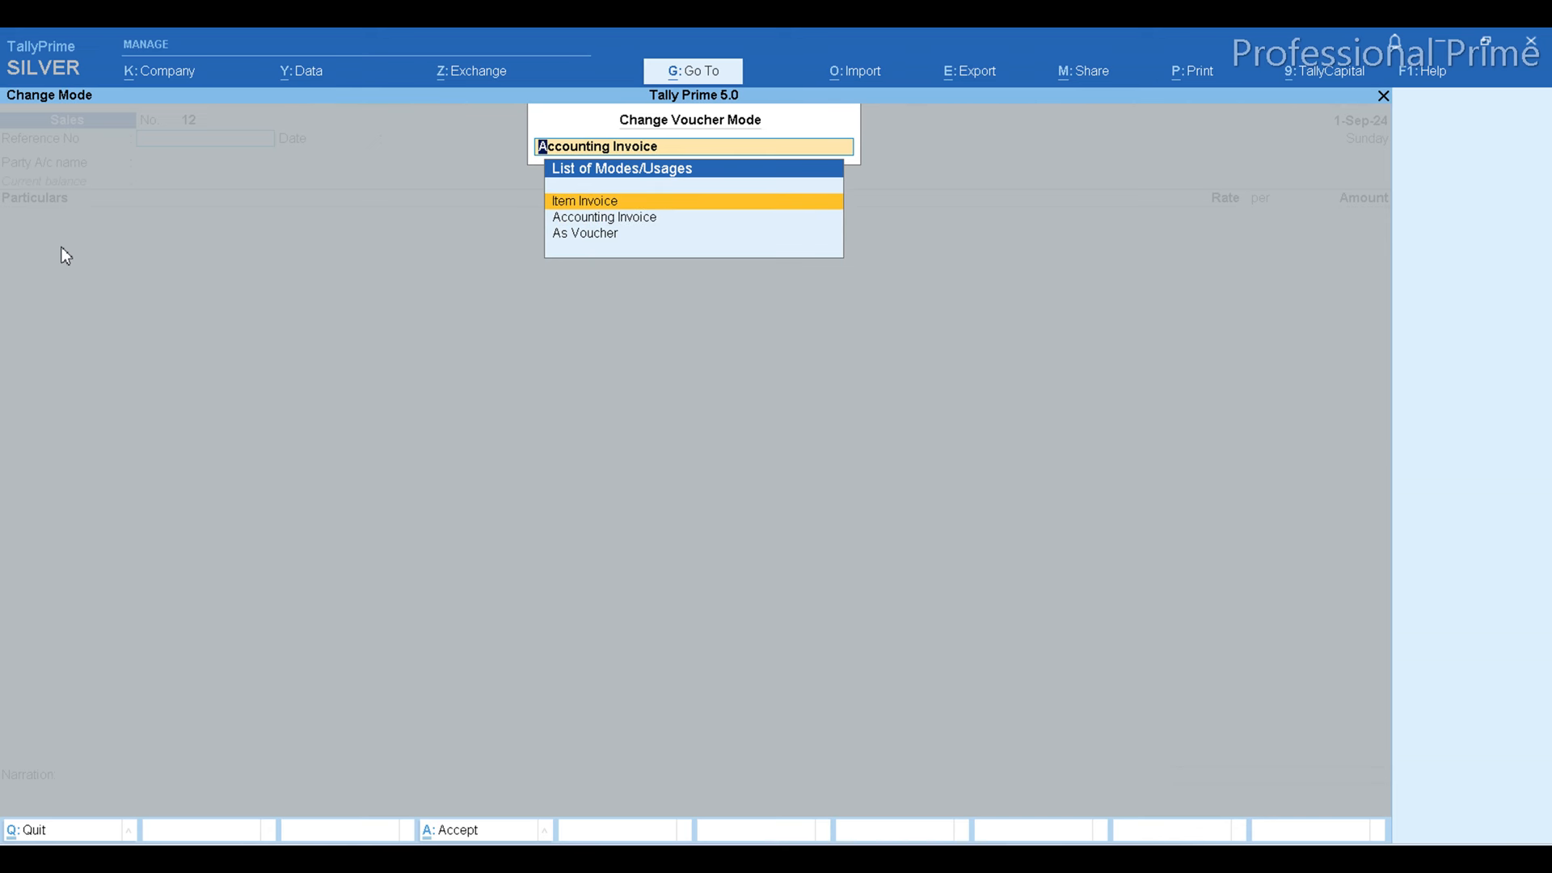
{"action": "key", "text": "Return"}
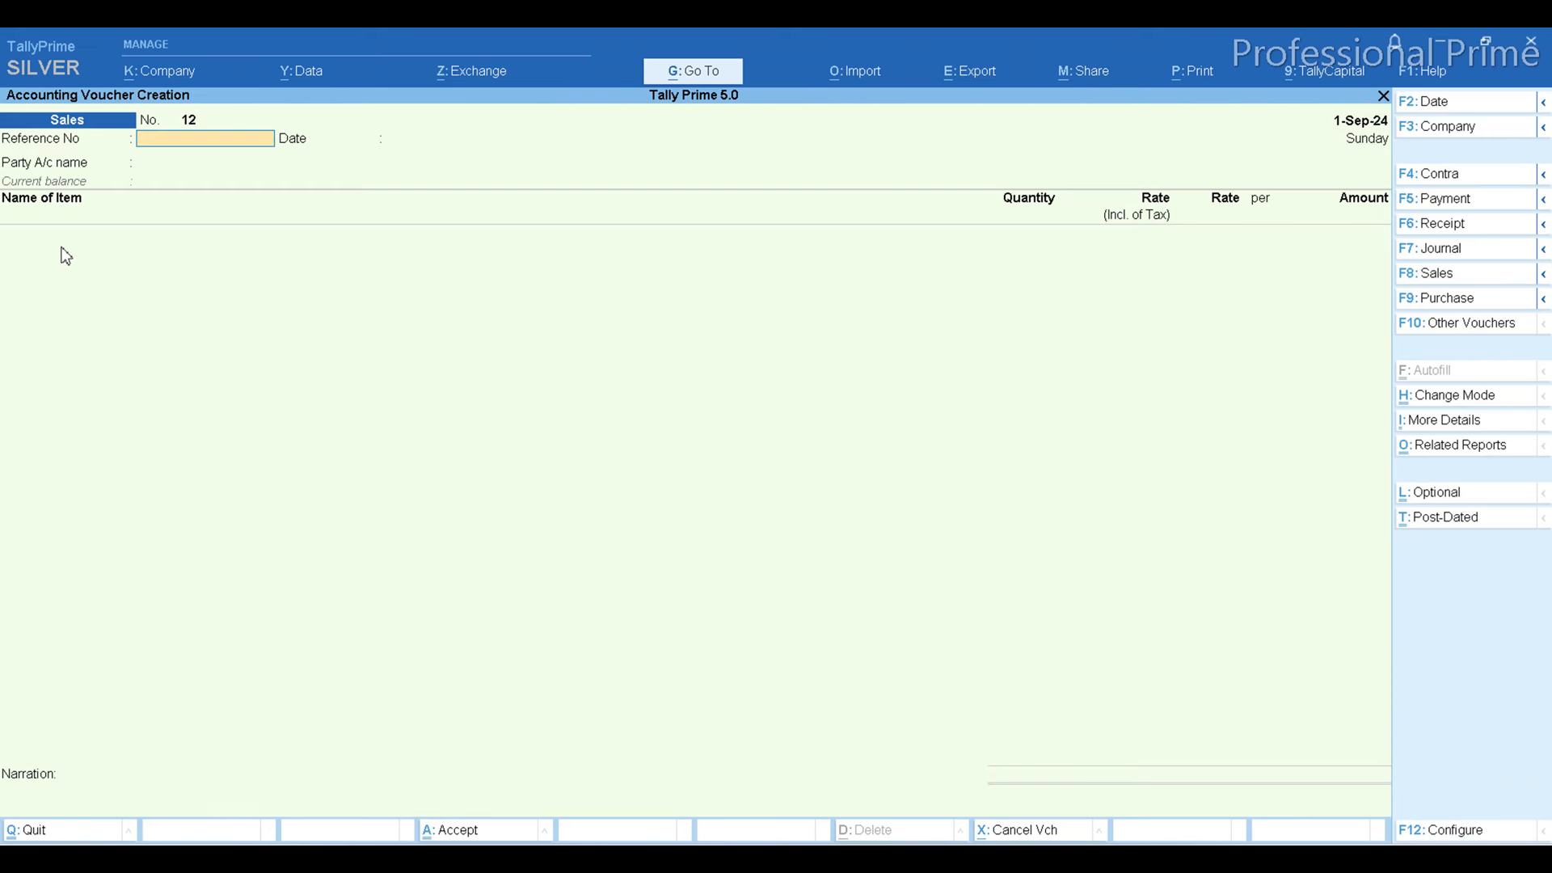
Make sure Provide Cash/Trade Discount is set to Yes in the item invoice's configuration and accept it.
{"action": "key", "text": "F12"}
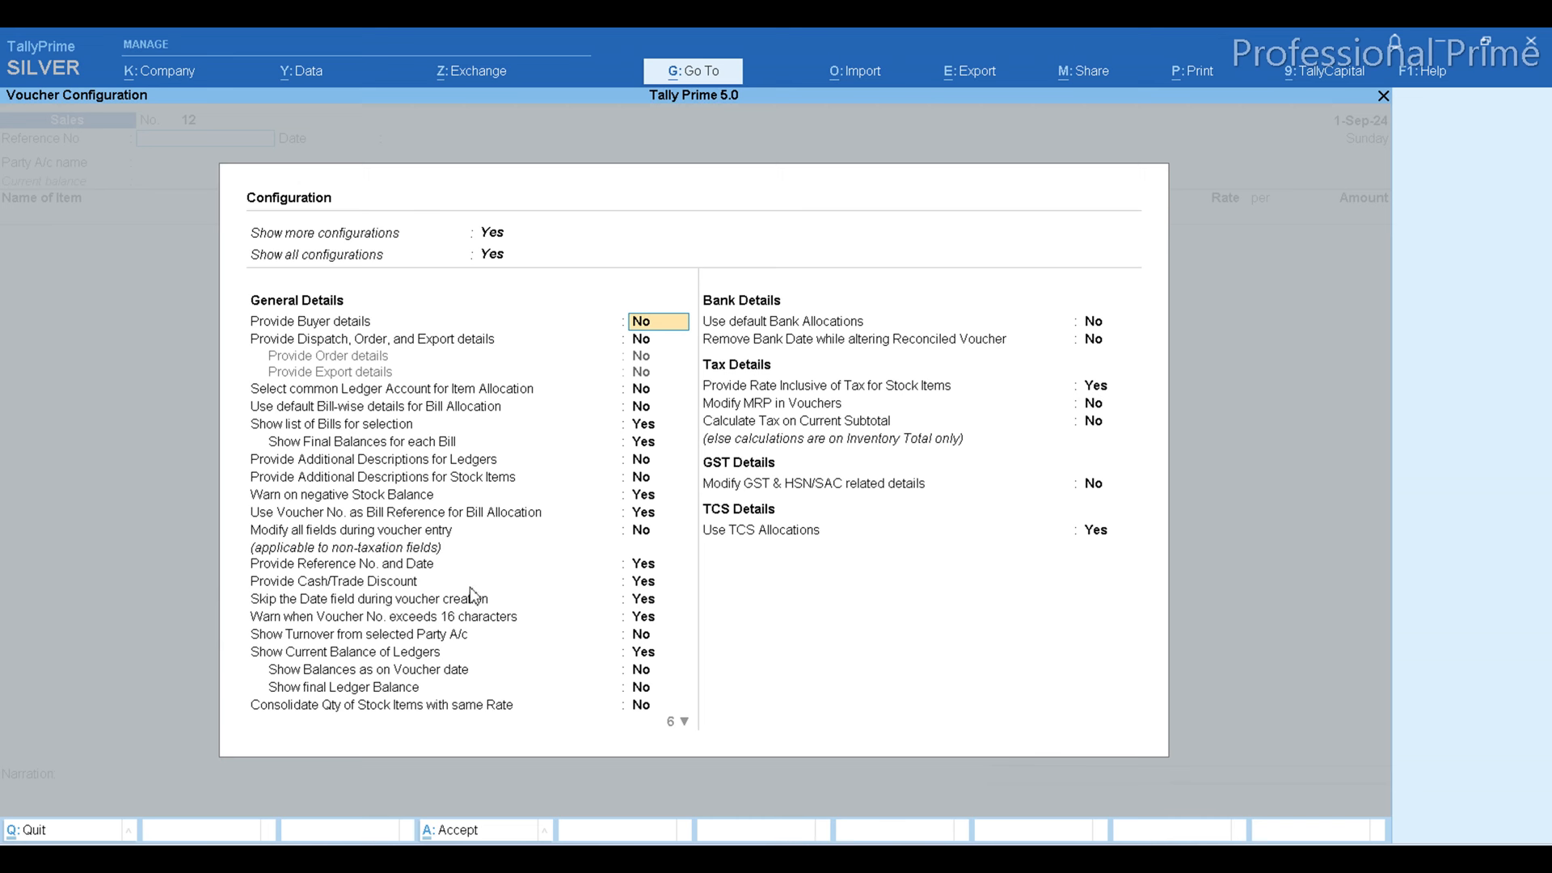
{"action": "left_click", "coordinate": [643, 583]}
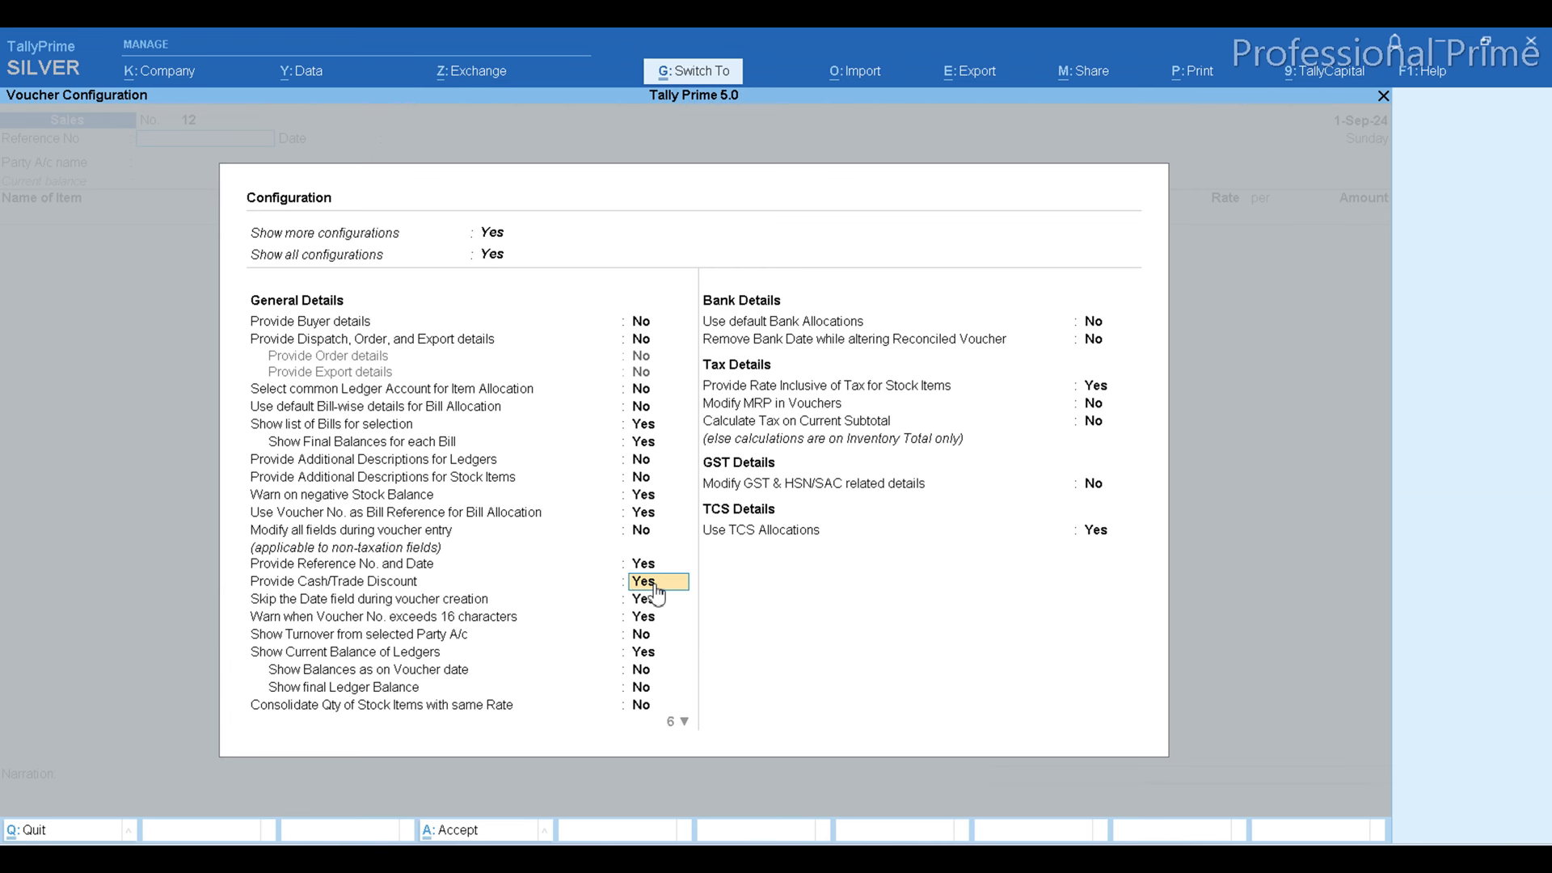
{"action": "key", "text": "ctrl+a"}
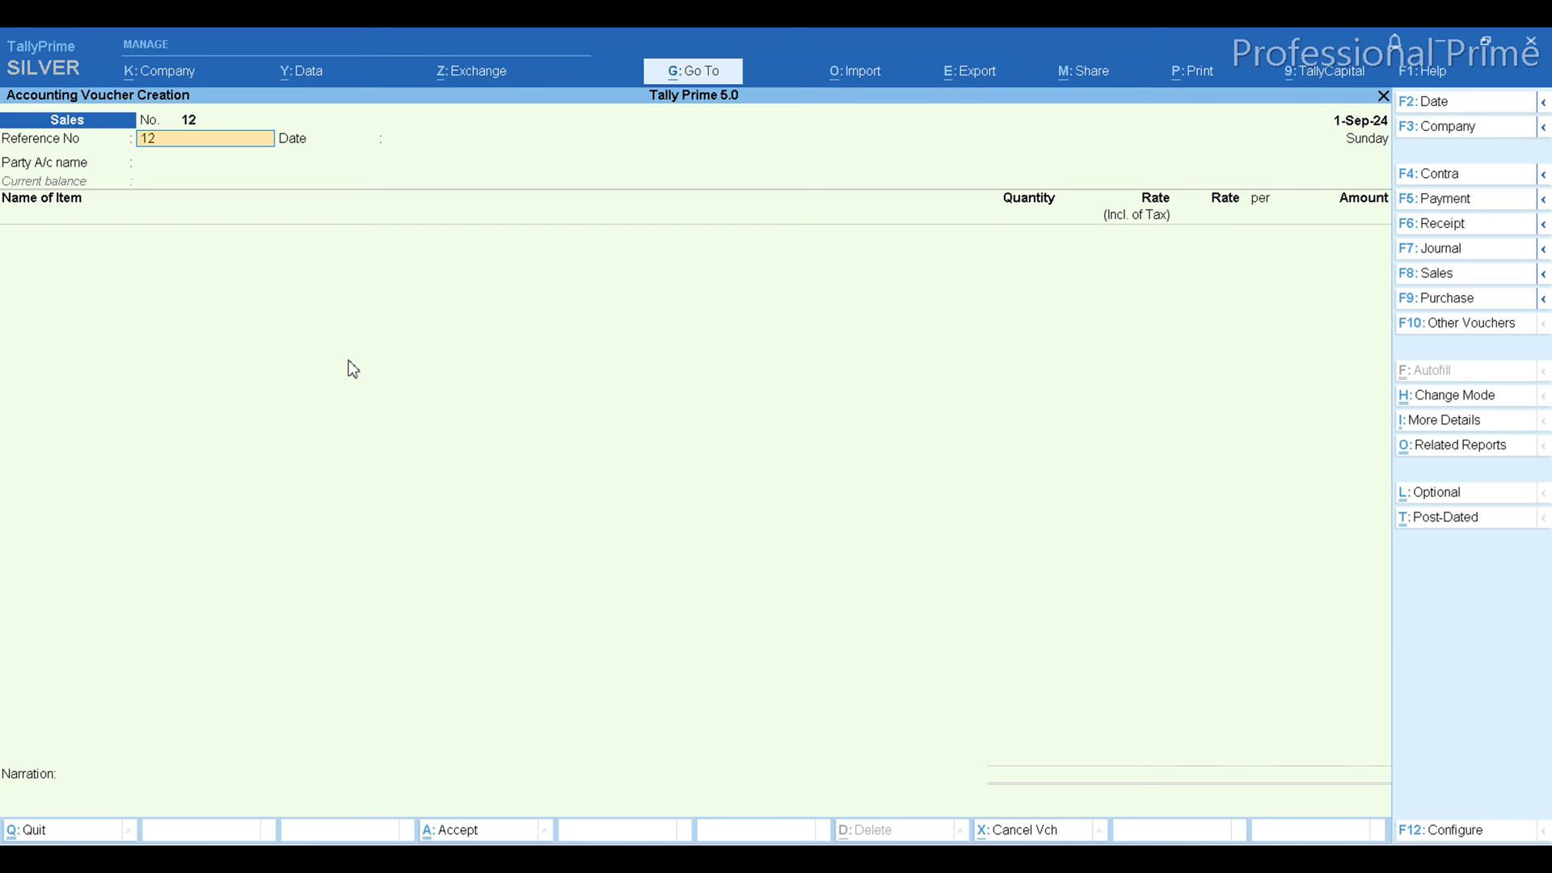
Enter reference number 12 dated 1-Sep-24 and select the customer ledger listed just below Cash as the party account.
{"action": "key", "text": "Return"}
{"action": "key", "text": "Return"}
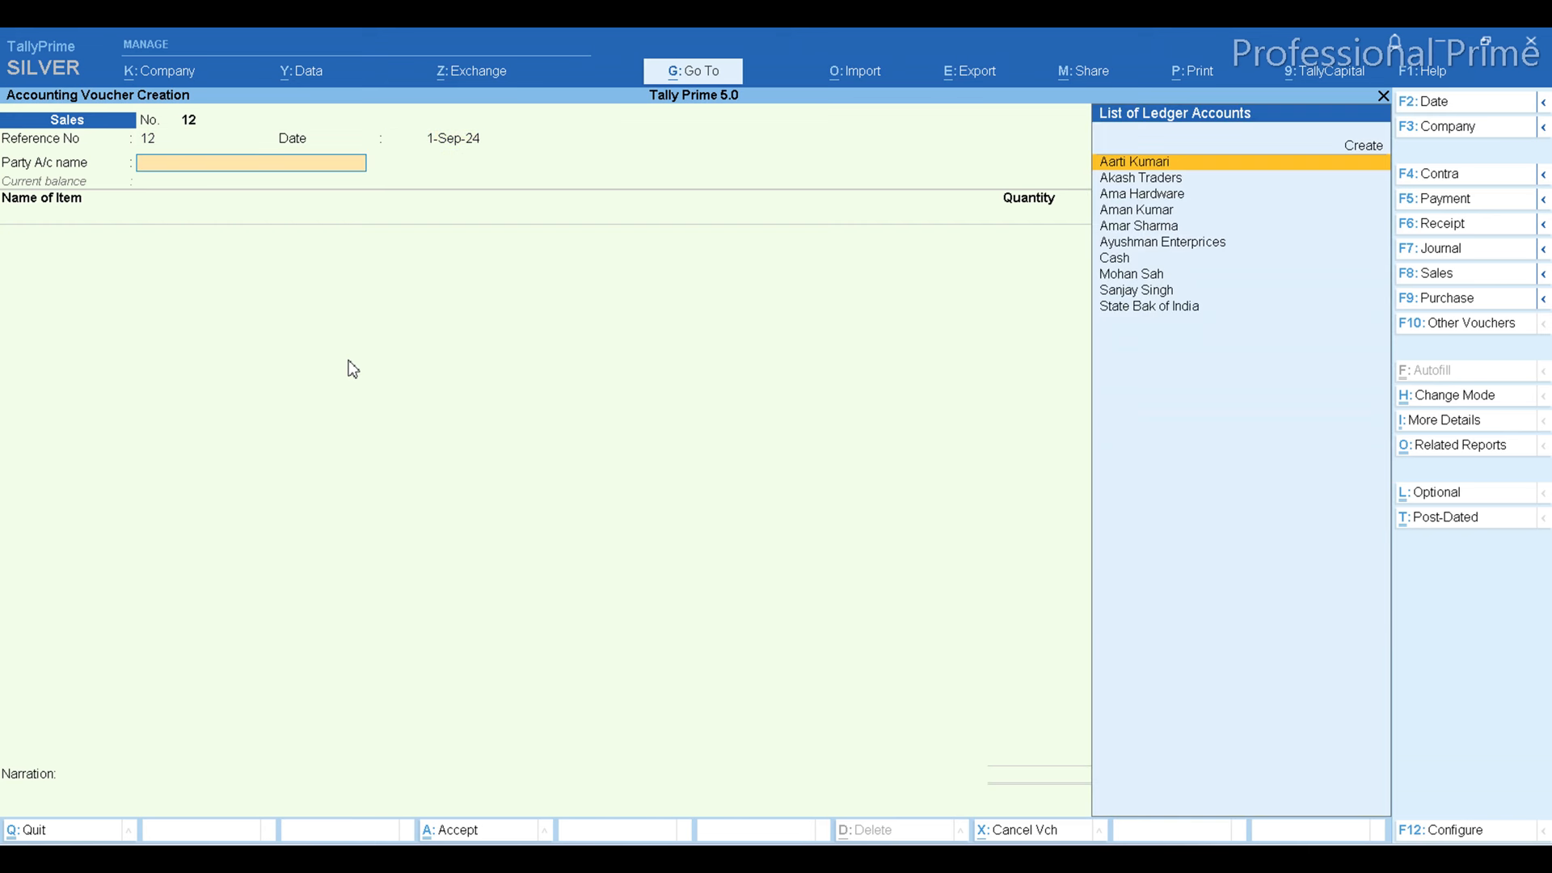
{"action": "key", "text": "Down"}
{"action": "key", "text": "Down"}
{"action": "key", "text": "Down"}
{"action": "key", "text": "Down"}
{"action": "key", "text": "Down"}
{"action": "key", "text": "Down"}
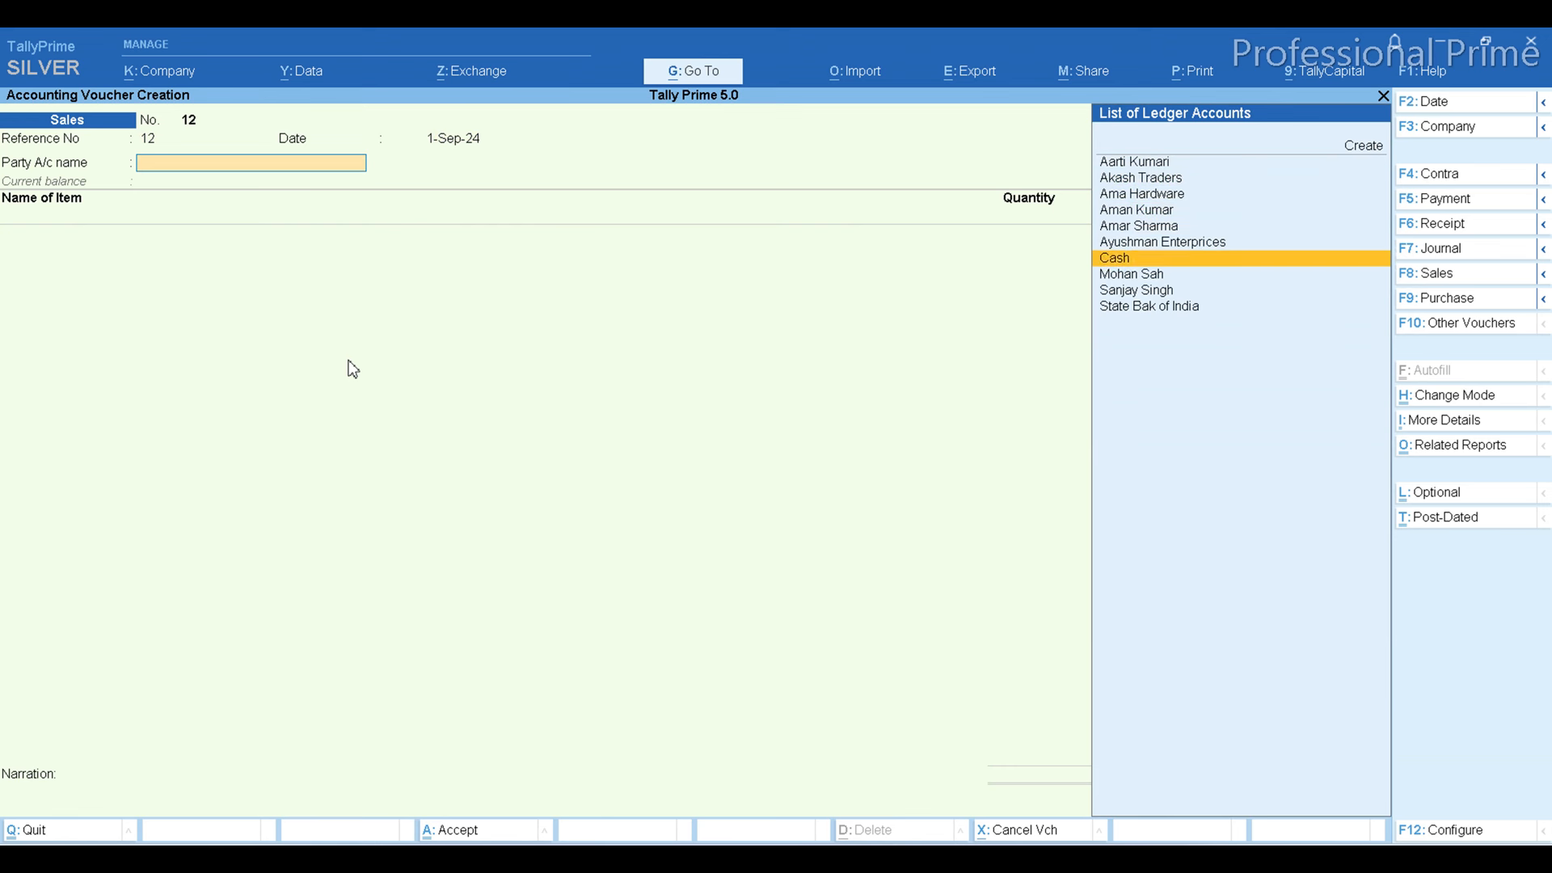
{"action": "key", "text": "Down"}
{"action": "key", "text": "Return"}
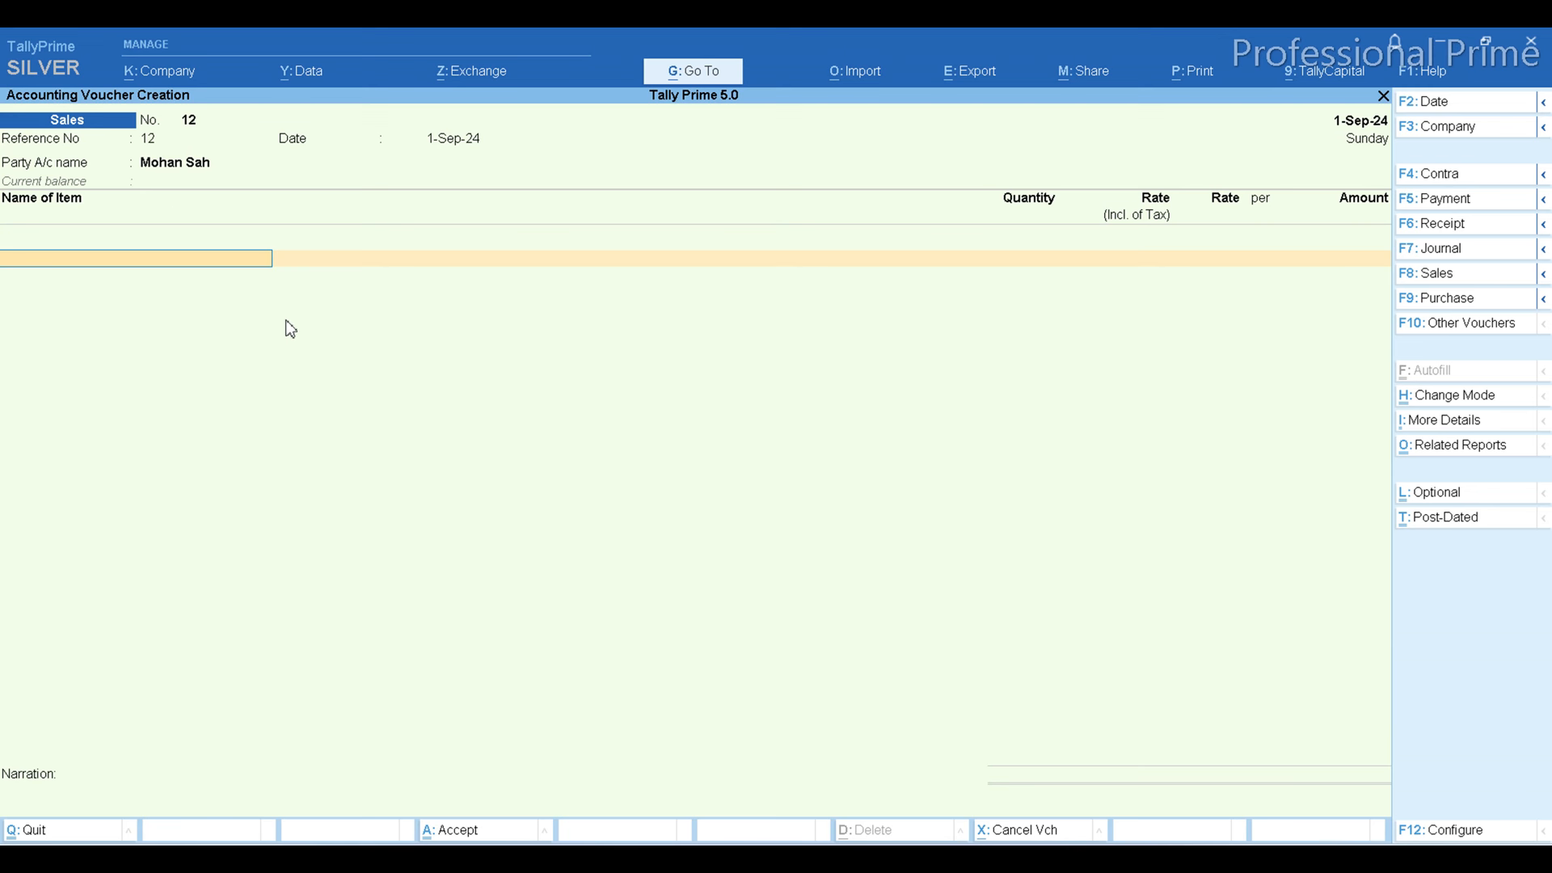
Set Select common Ledger Account for Item Allocation to Yes and choose Goods Sales as the sales ledger.
{"action": "left_click", "coordinate": [141, 168]}
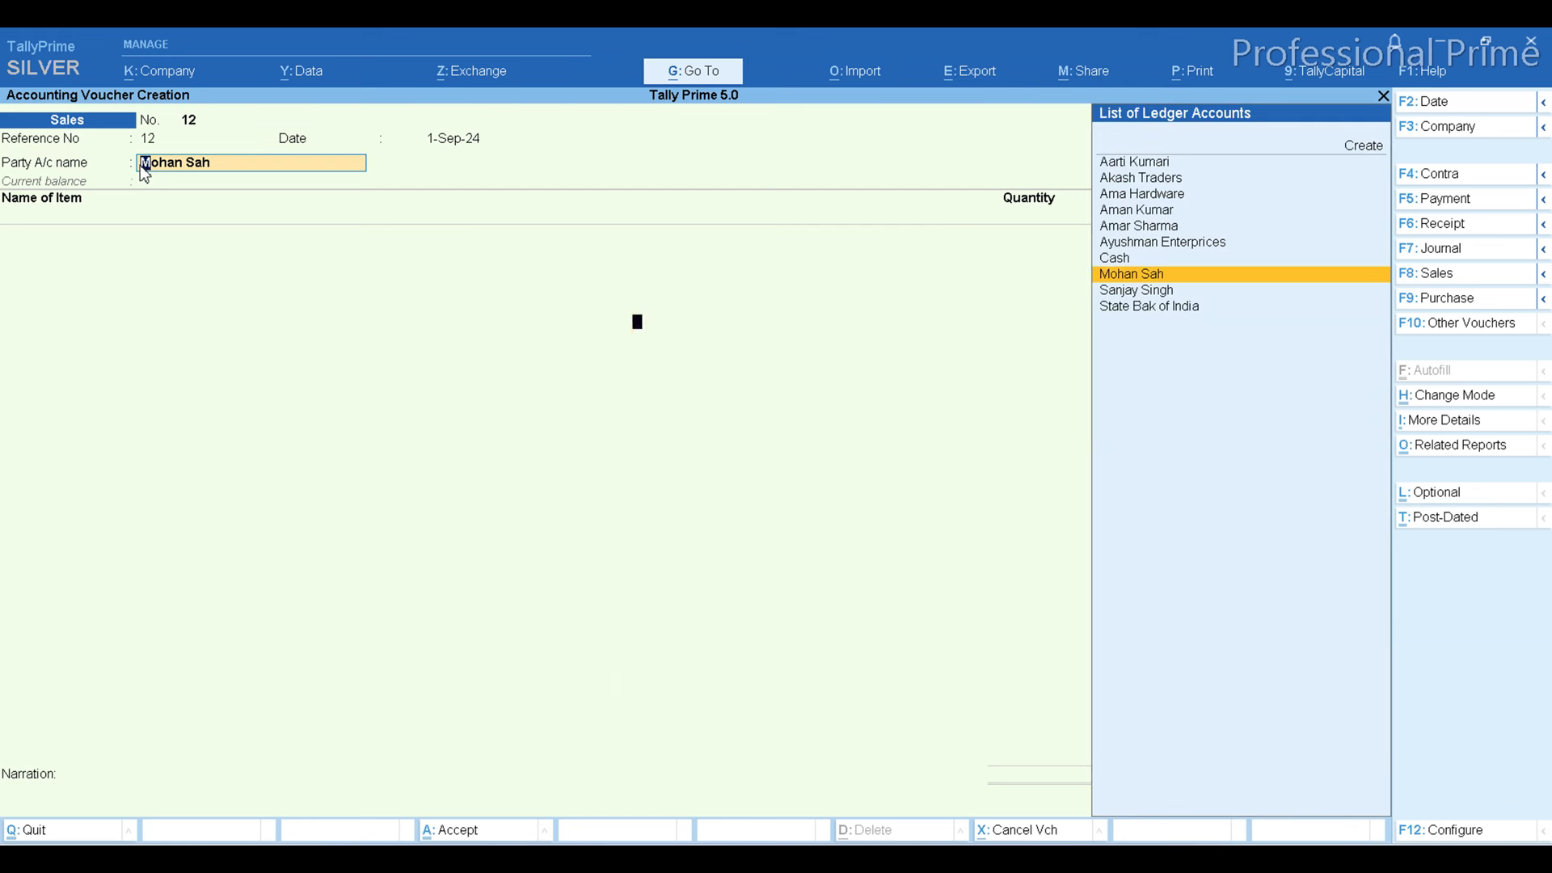
{"action": "key", "text": "F12"}
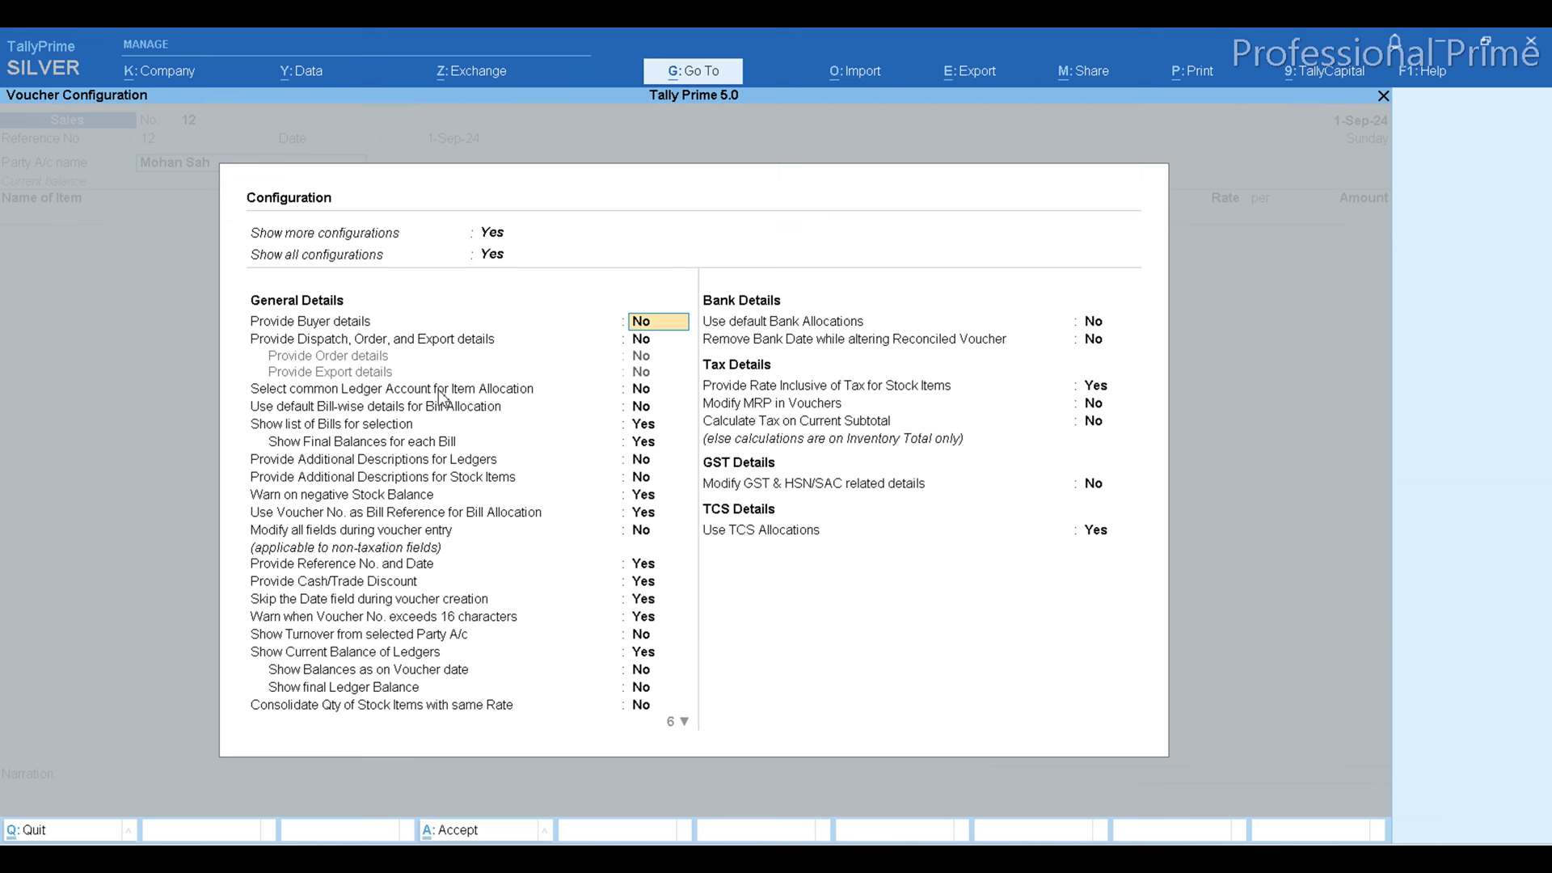
{"action": "left_click", "coordinate": [642, 390]}
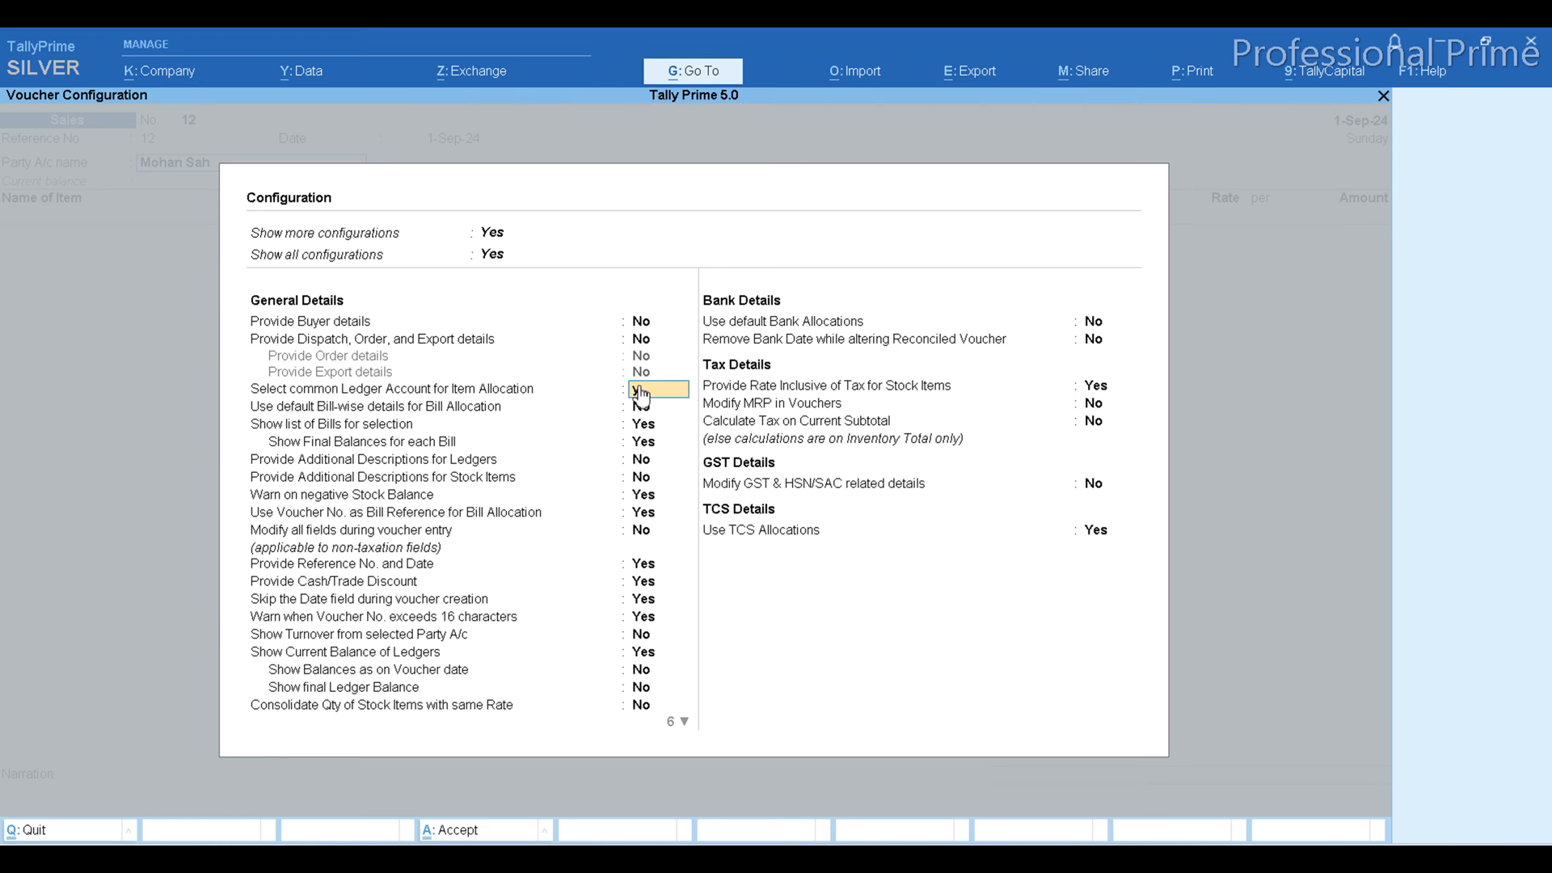
{"action": "key", "text": "y"}
{"action": "key", "text": "ctrl+a"}
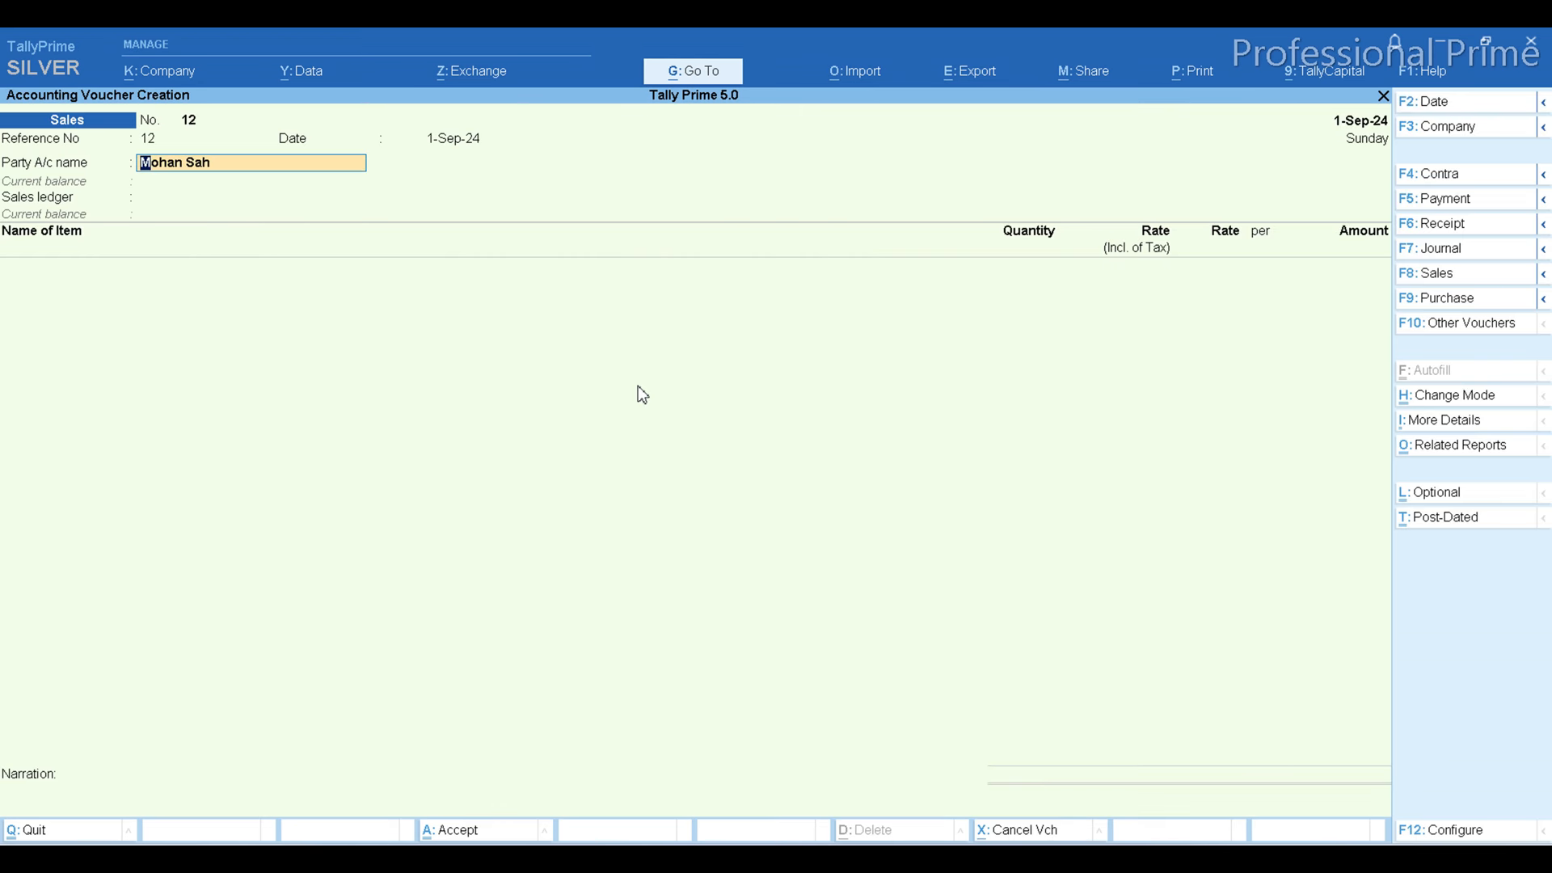
{"action": "key", "text": "Return"}
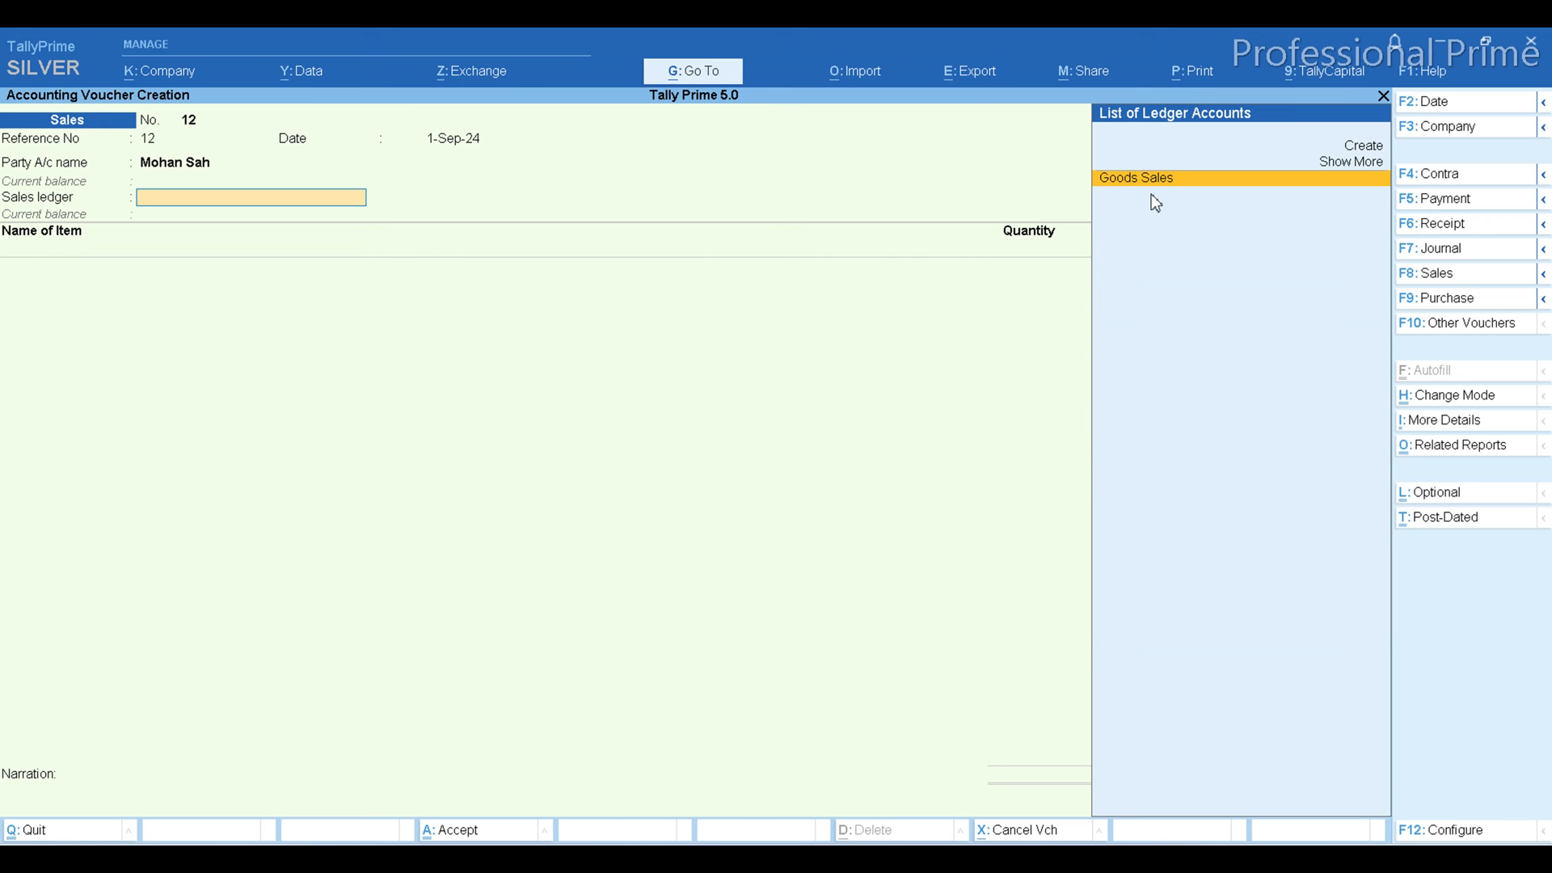
{"action": "key", "text": "Return"}
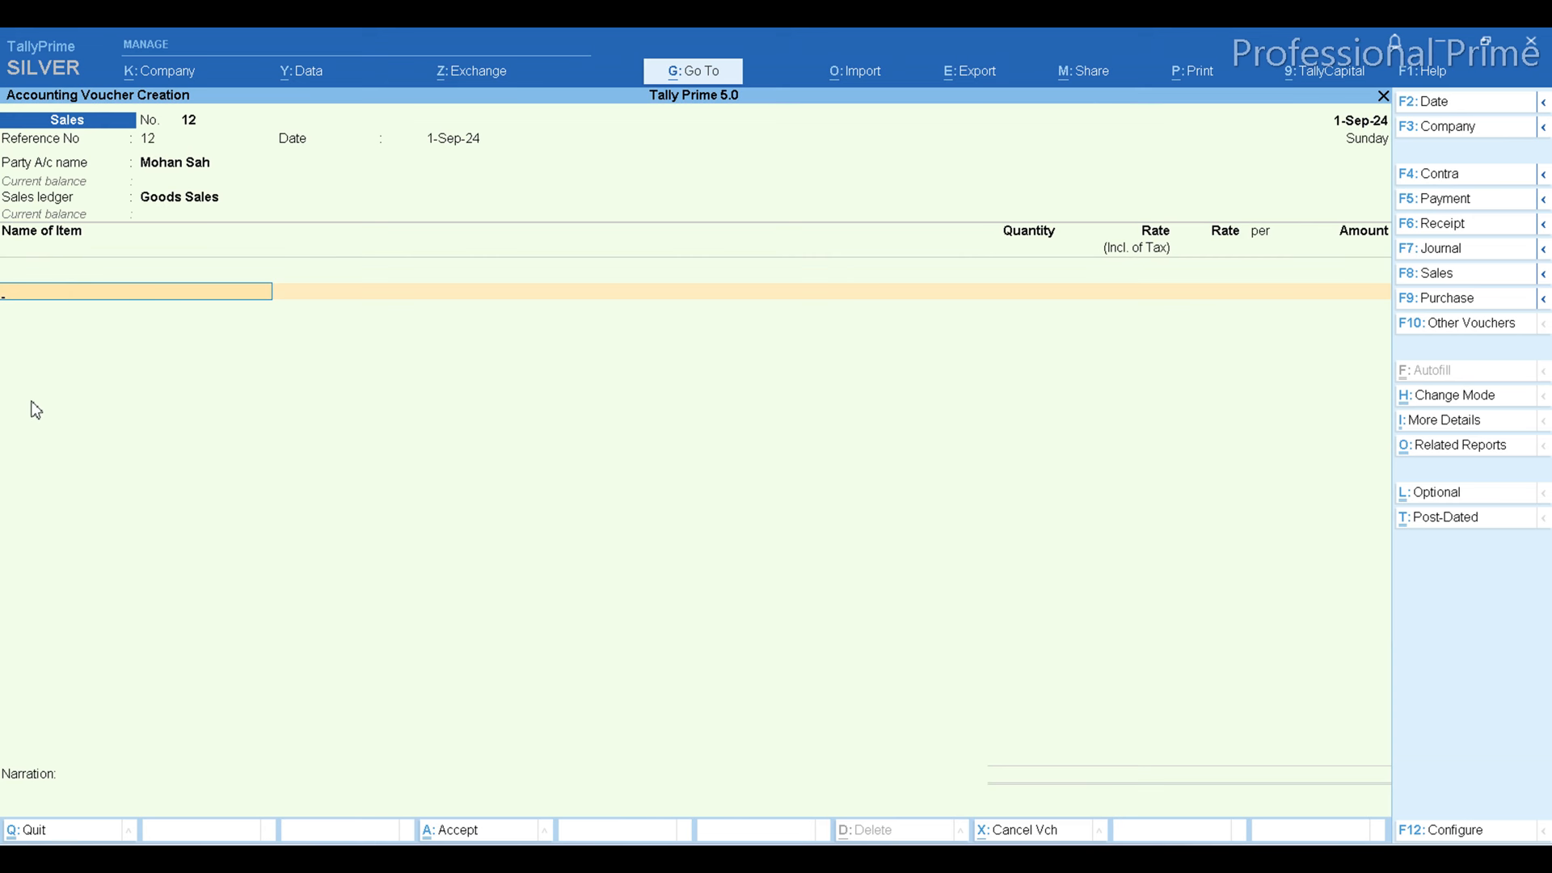
Add the stock item Acer Laptop with quantity 1 pc at a tax-inclusive rate of 25,000.00.
{"action": "type", "text": "S"}
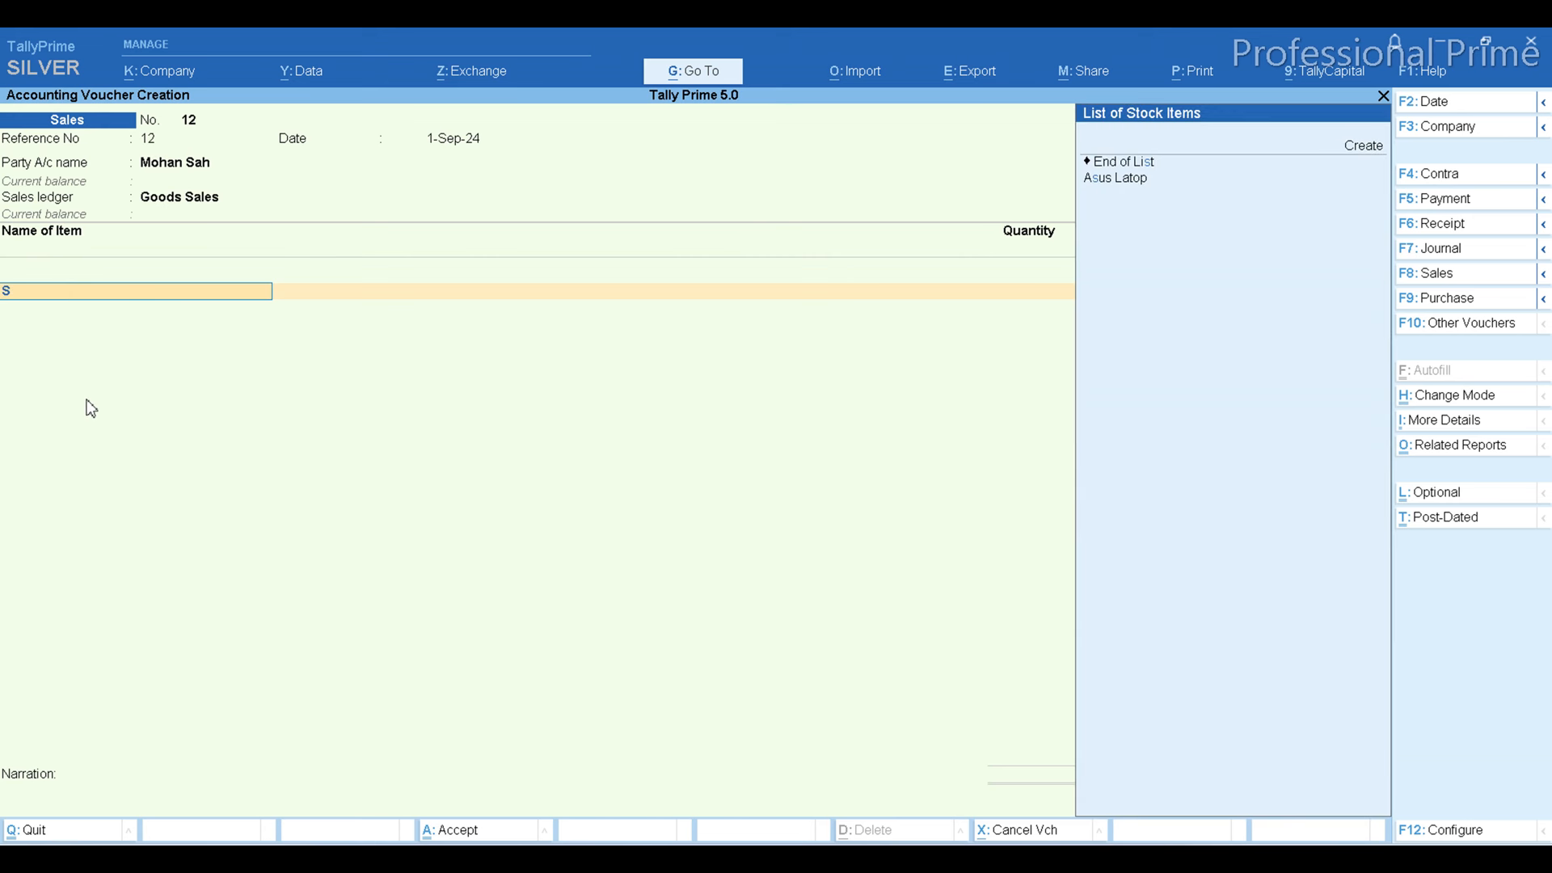
{"action": "key", "text": "BackSpace"}
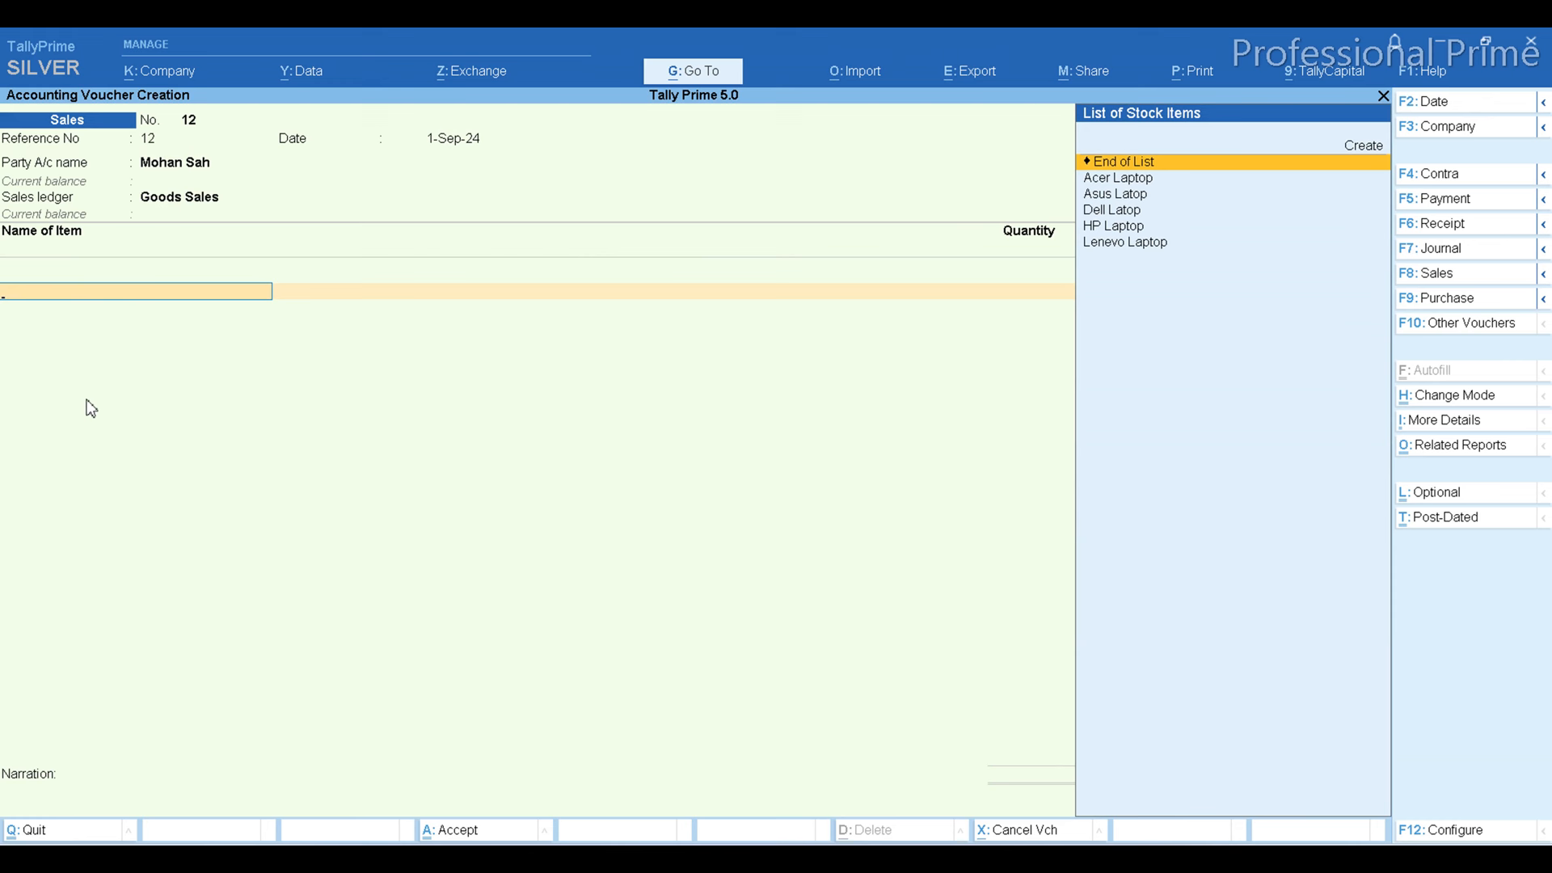
{"action": "key", "text": "Down"}
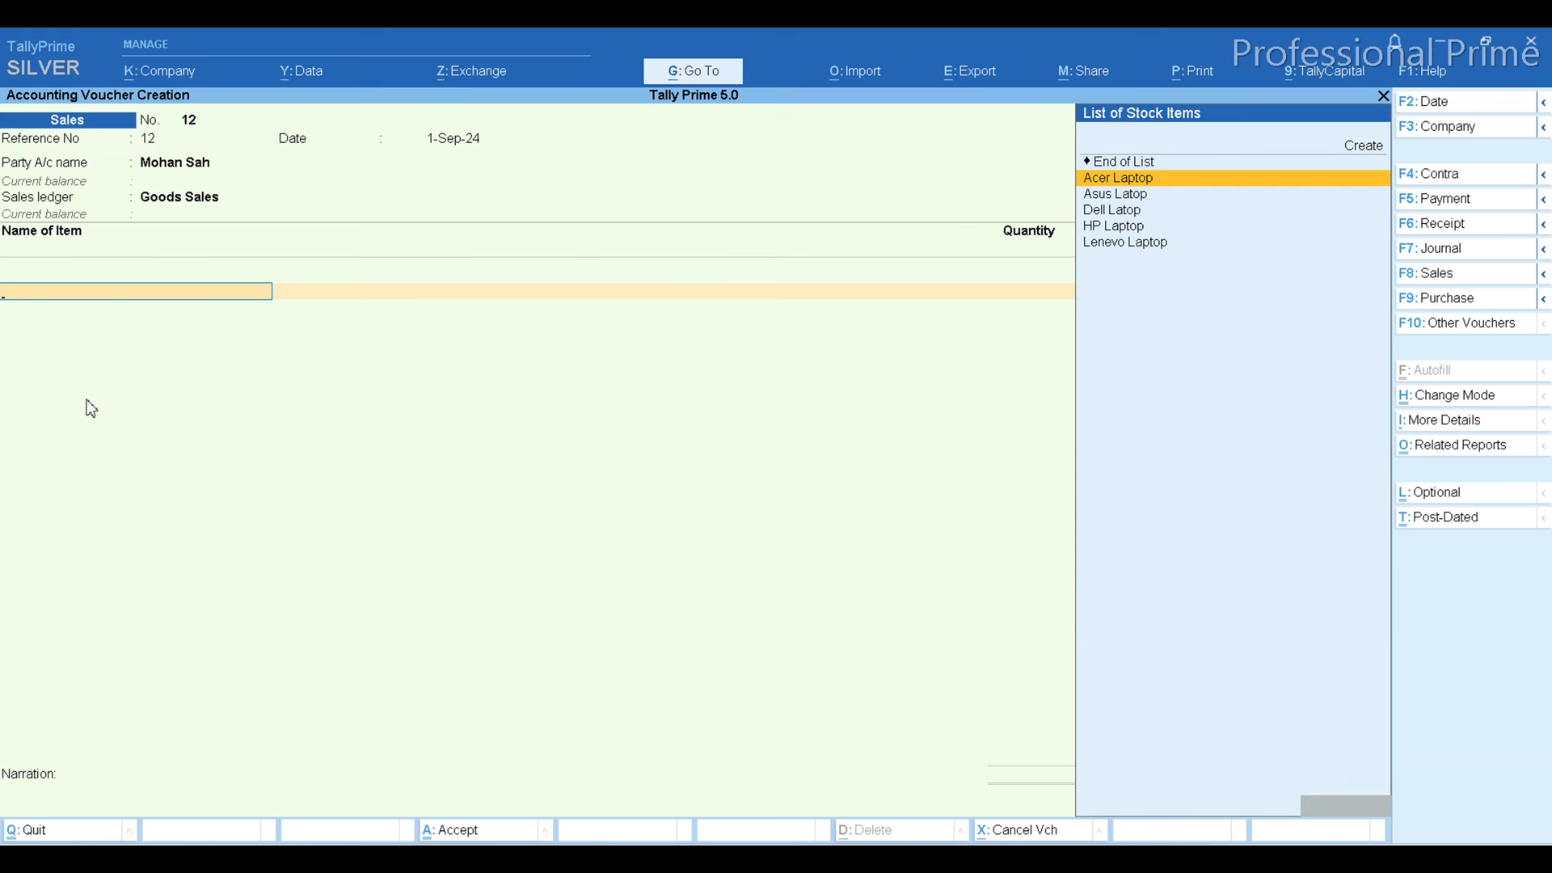
{"action": "key", "text": "Return"}
{"action": "key", "text": "Return"}
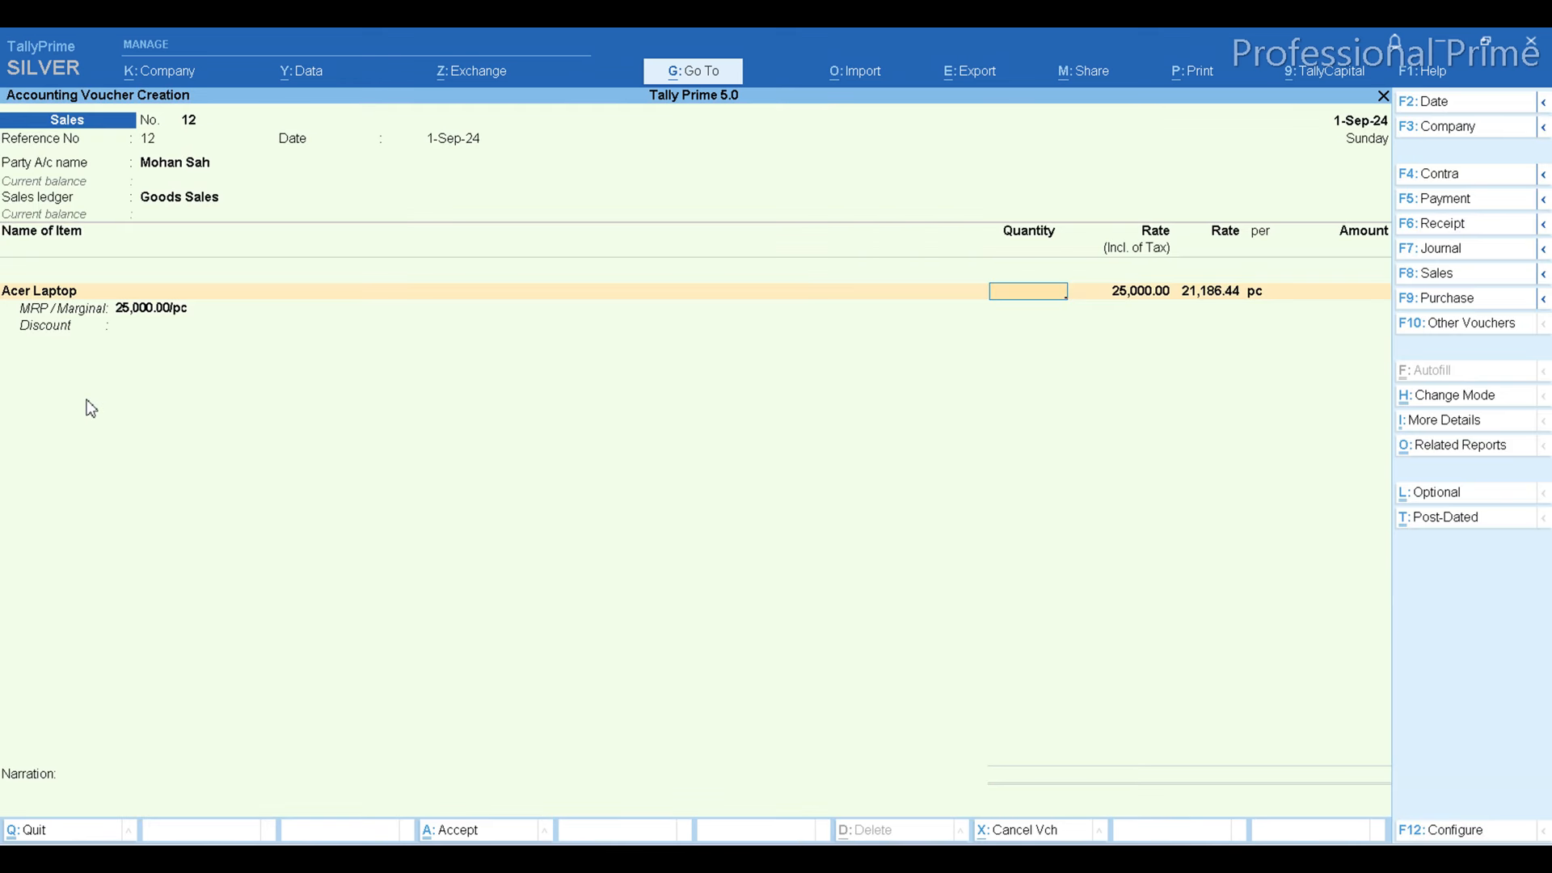
{"action": "key", "text": "Return"}
{"action": "key", "text": "Return"}
{"action": "key", "text": "Return"}
{"action": "key", "text": "Return"}
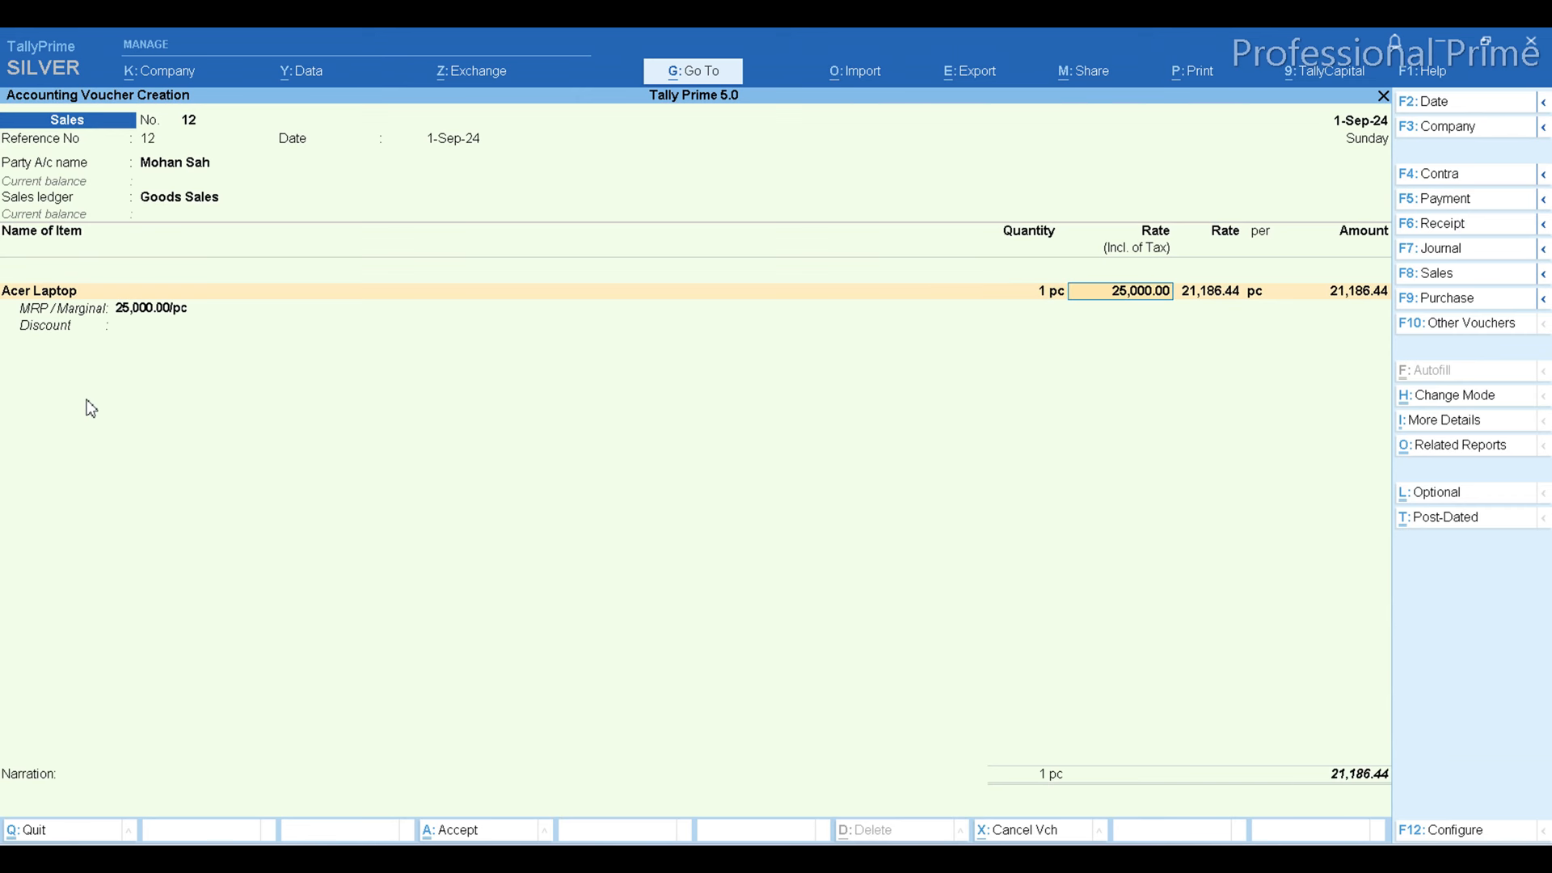
{"action": "key", "text": "Return"}
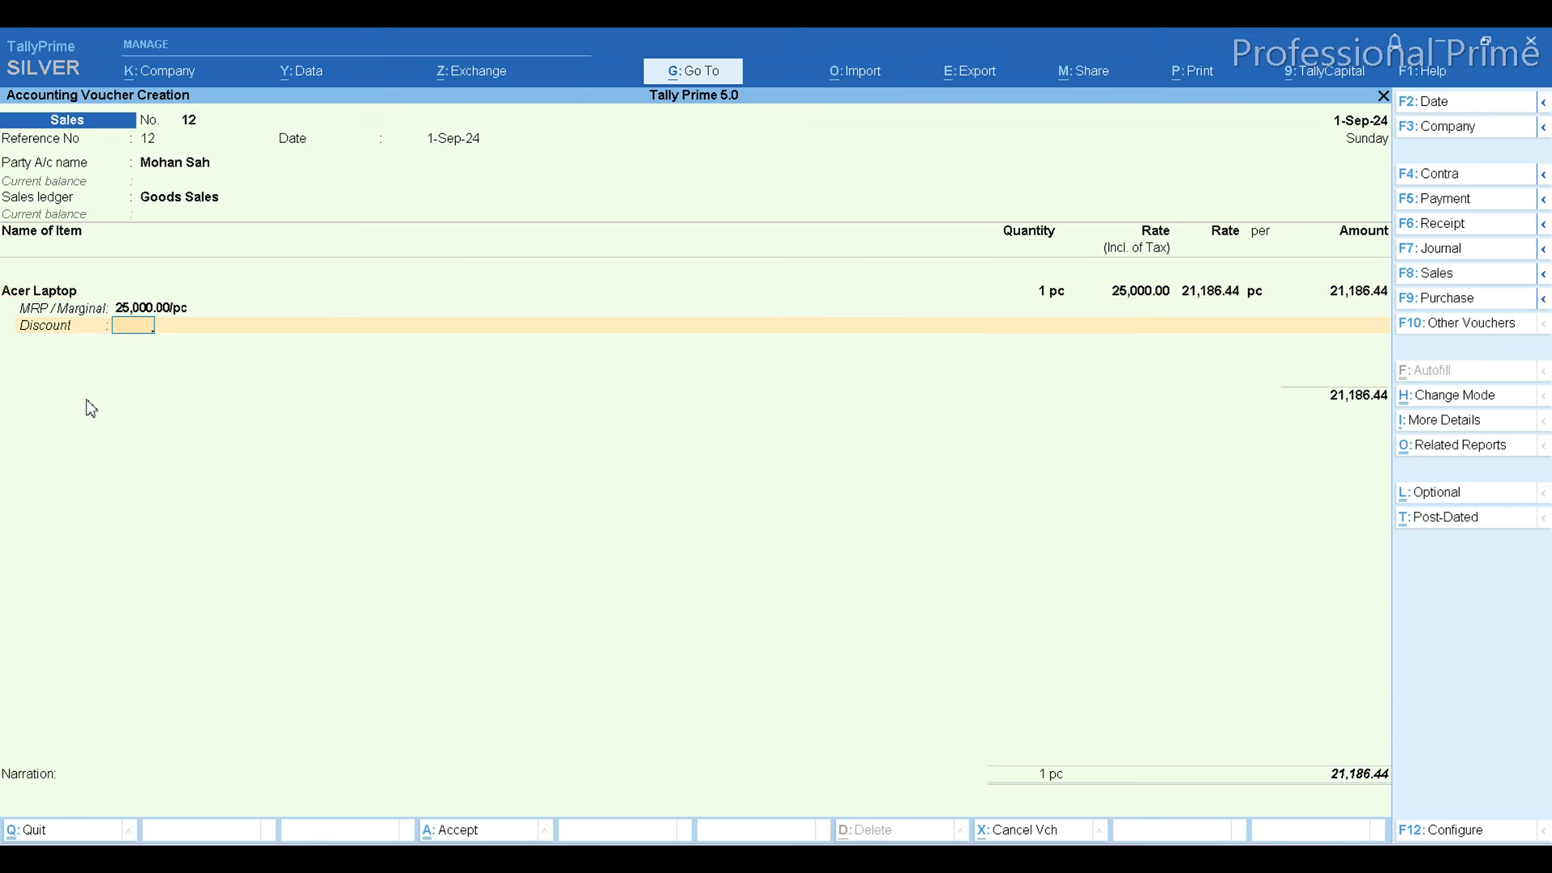
Check the cash/trade discount setting in the voucher configuration and enter a discount amount of 1,800 for the Acer Laptop.
{"action": "key", "text": "Return"}
{"action": "key", "text": "F12"}
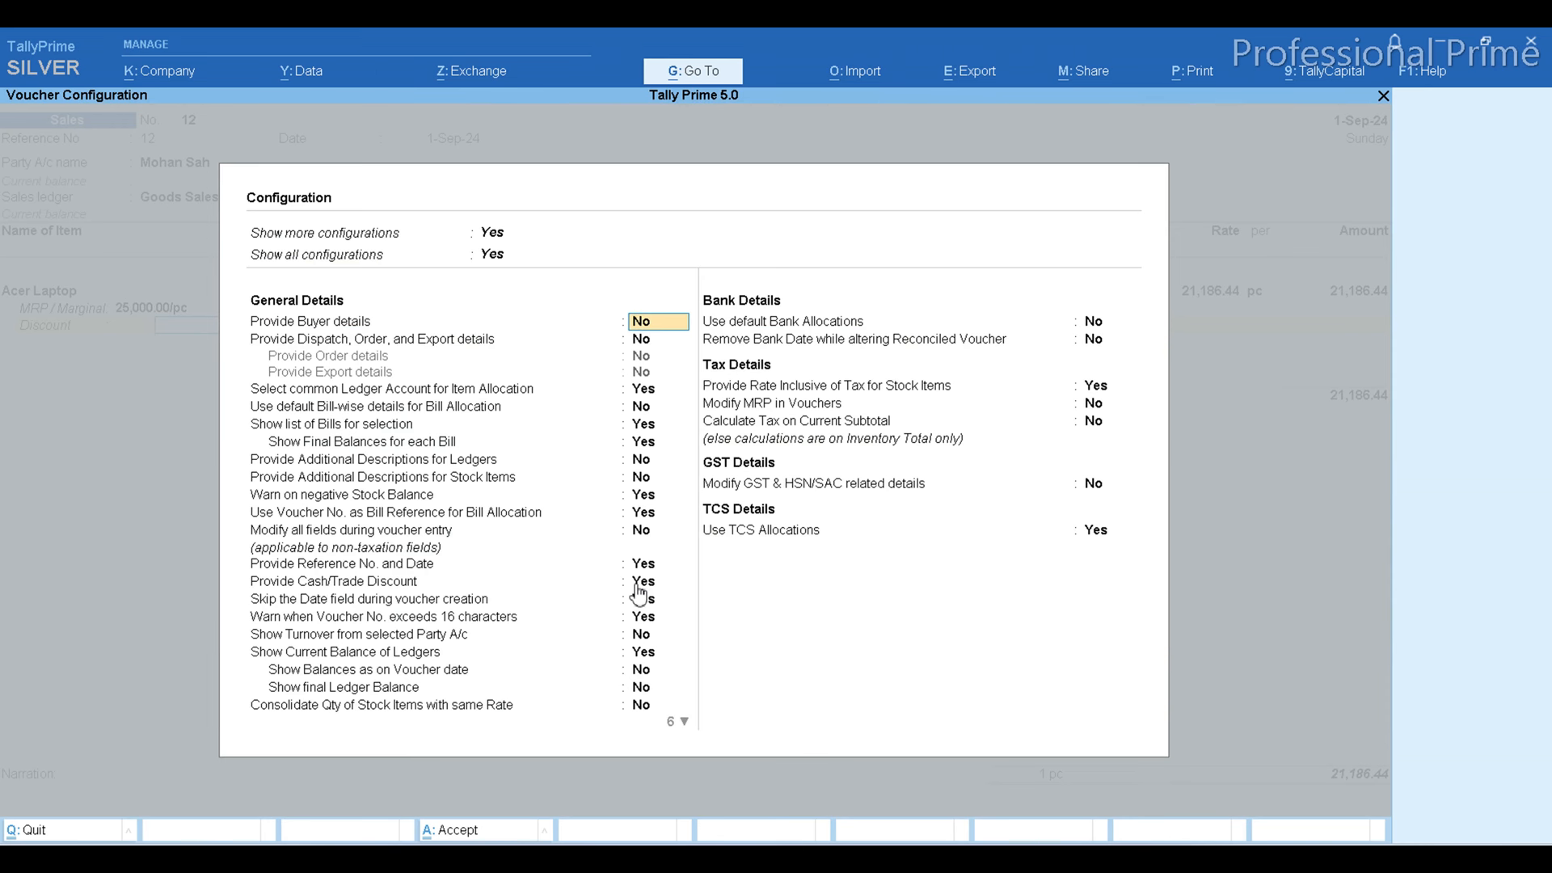
{"action": "key", "text": "Escape"}
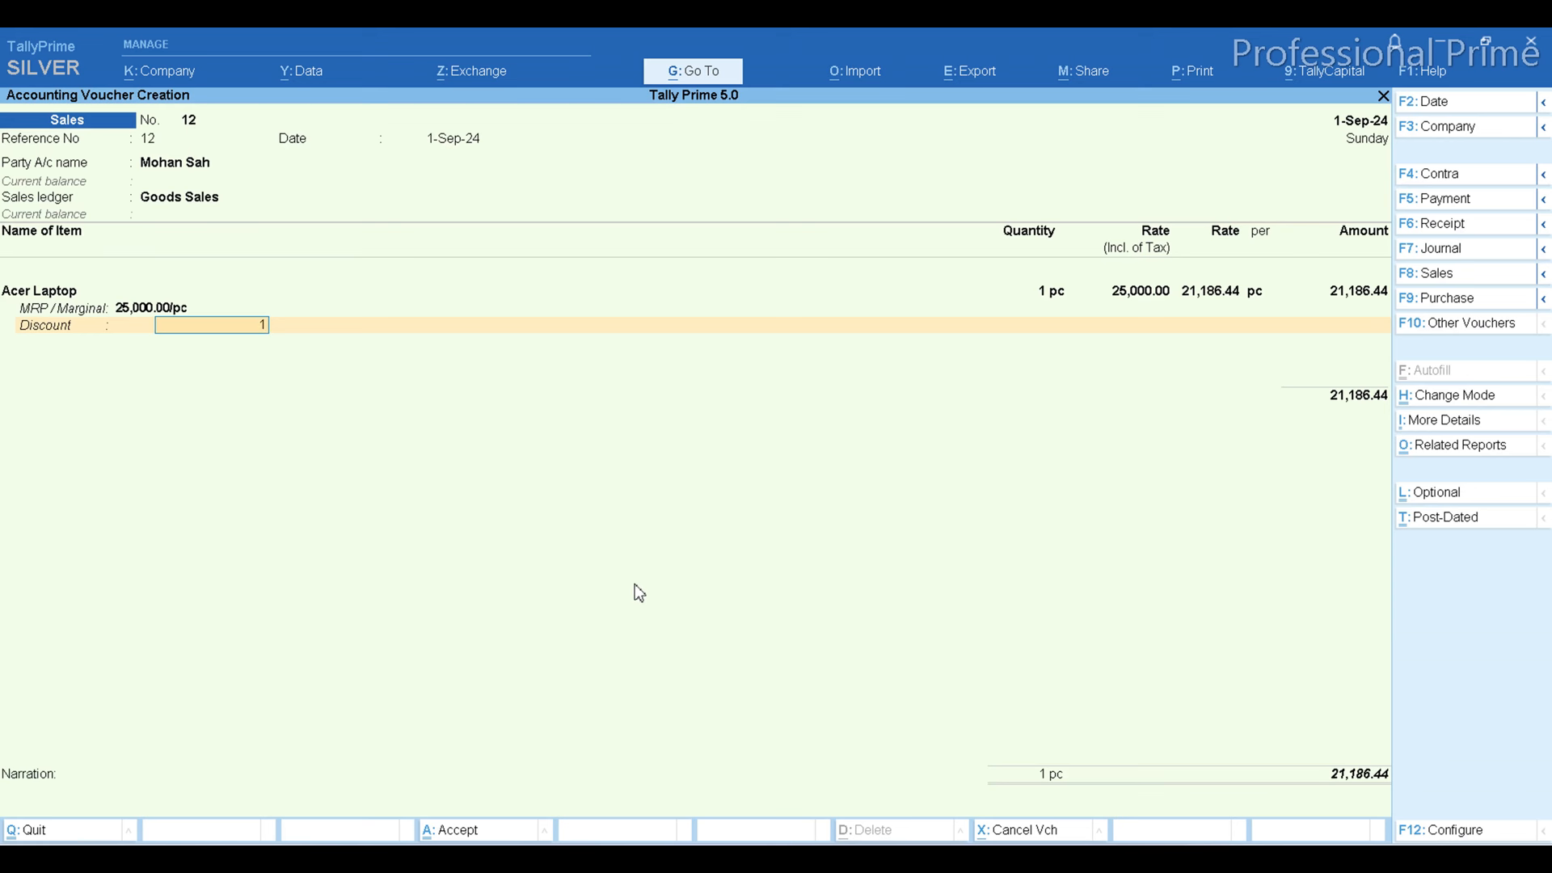
{"action": "type", "text": "800"}
{"action": "key", "text": "Return"}
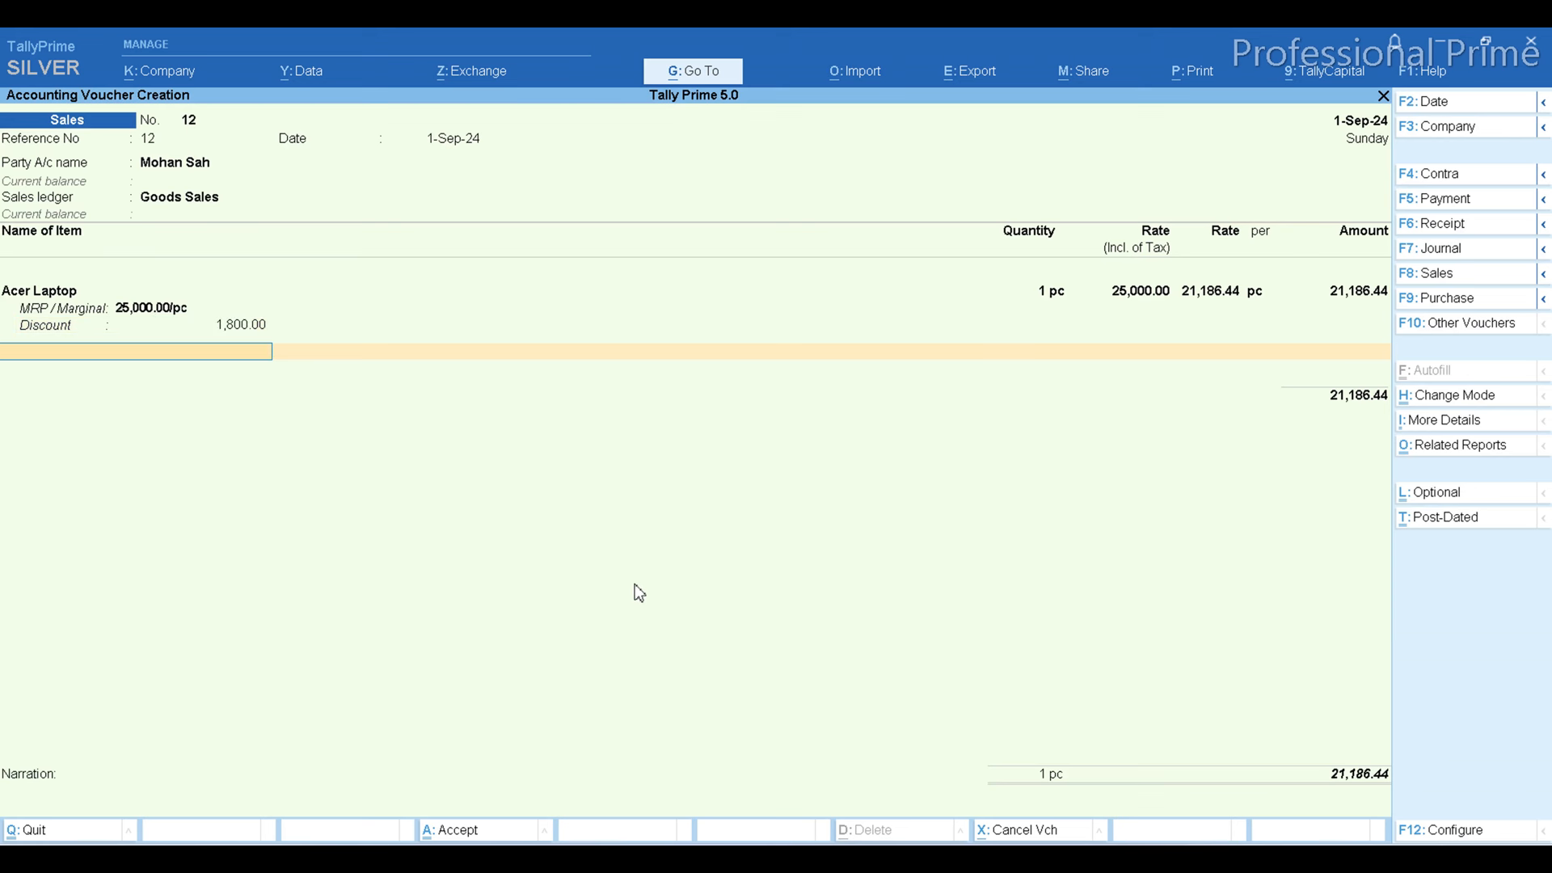
Add the Output Cgst and Output Sgst ledgers to the invoice below the Acer Laptop item.
{"action": "key", "text": "Return"}
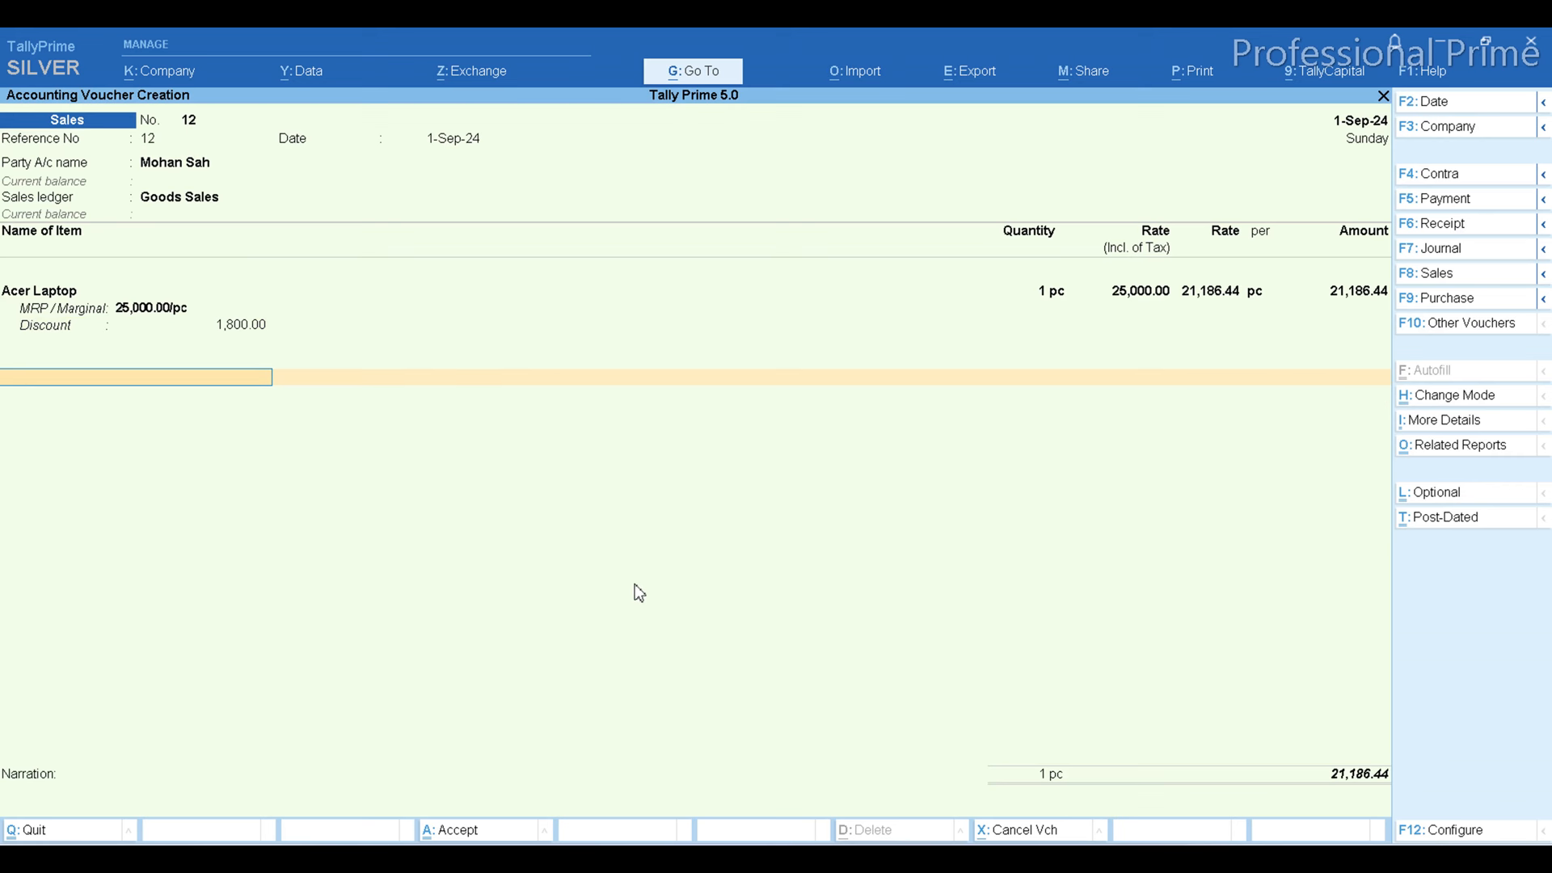
{"action": "type", "text": "ou"}
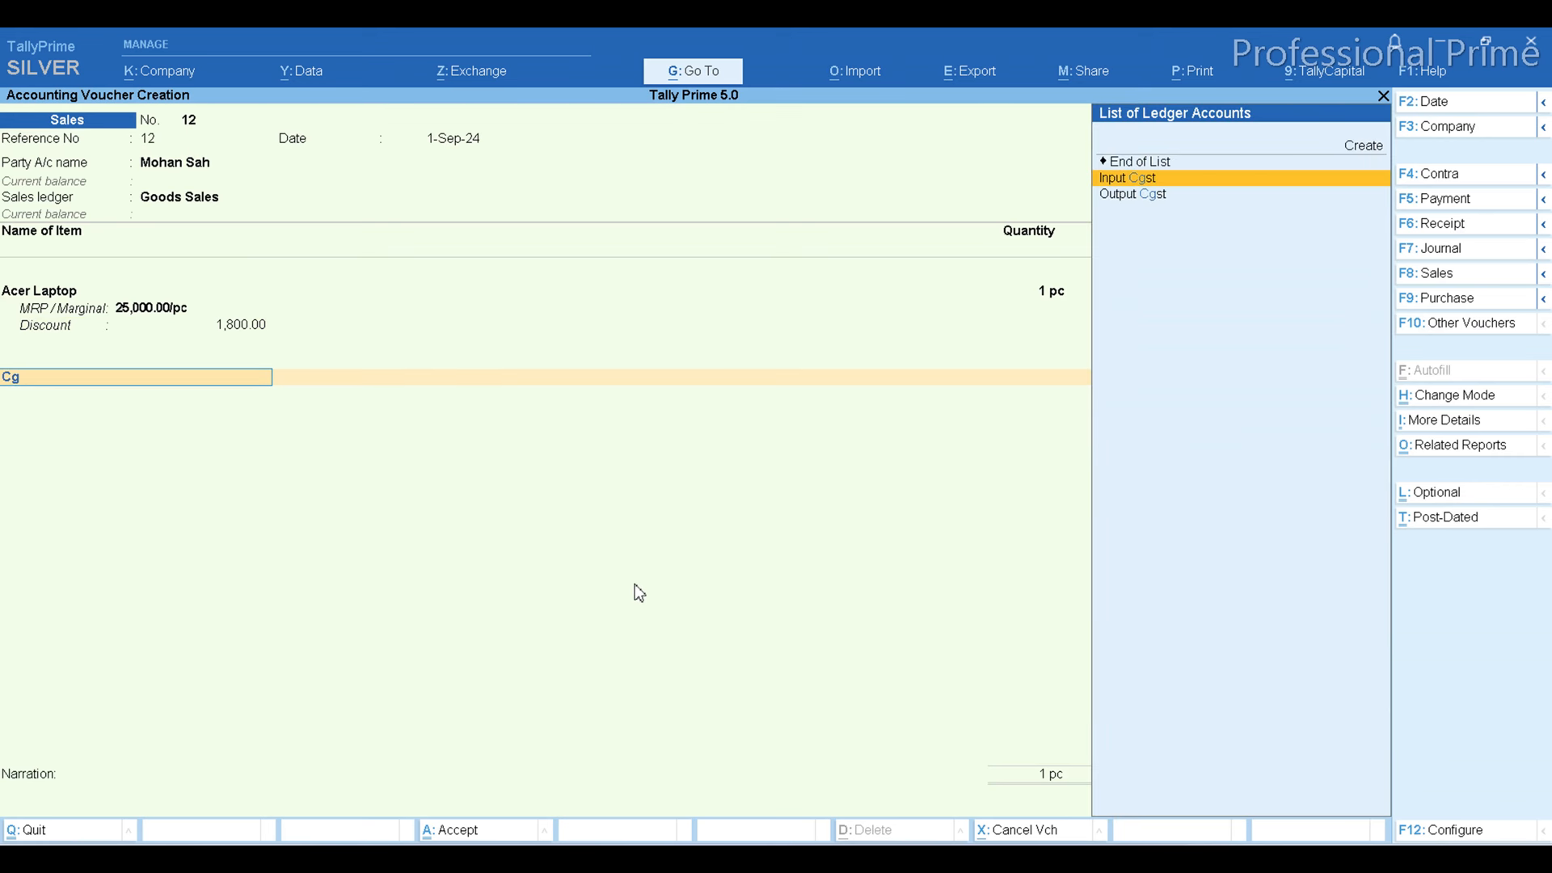
{"action": "key", "text": "Return"}
{"action": "key", "text": "Return"}
{"action": "type", "text": "ou"}
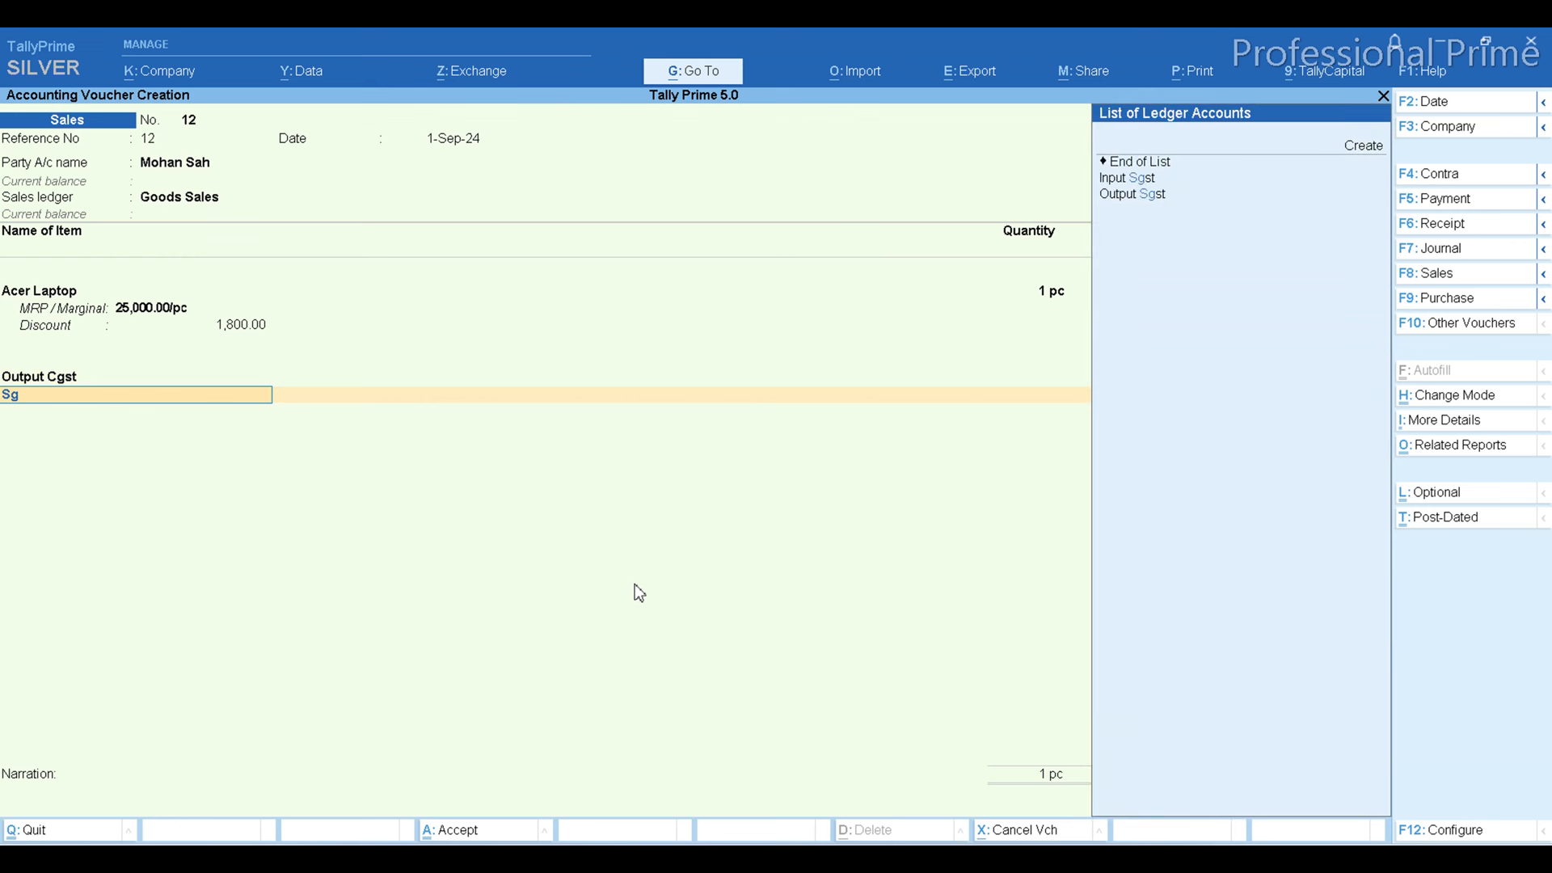
{"action": "key", "text": "Down"}
{"action": "key", "text": "Return"}
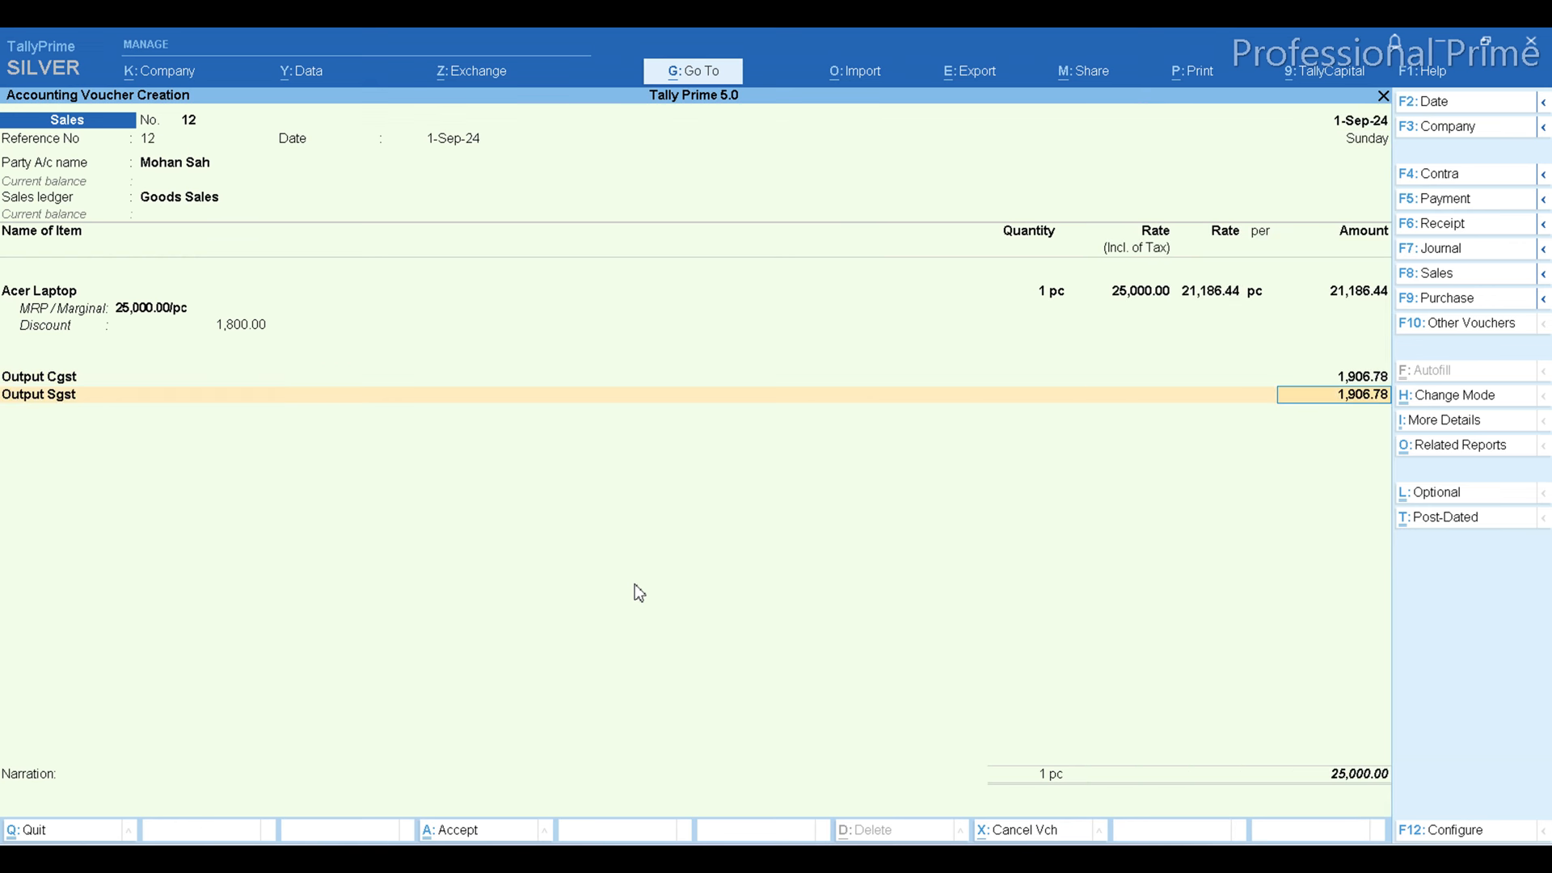
{"action": "key", "text": "Return"}
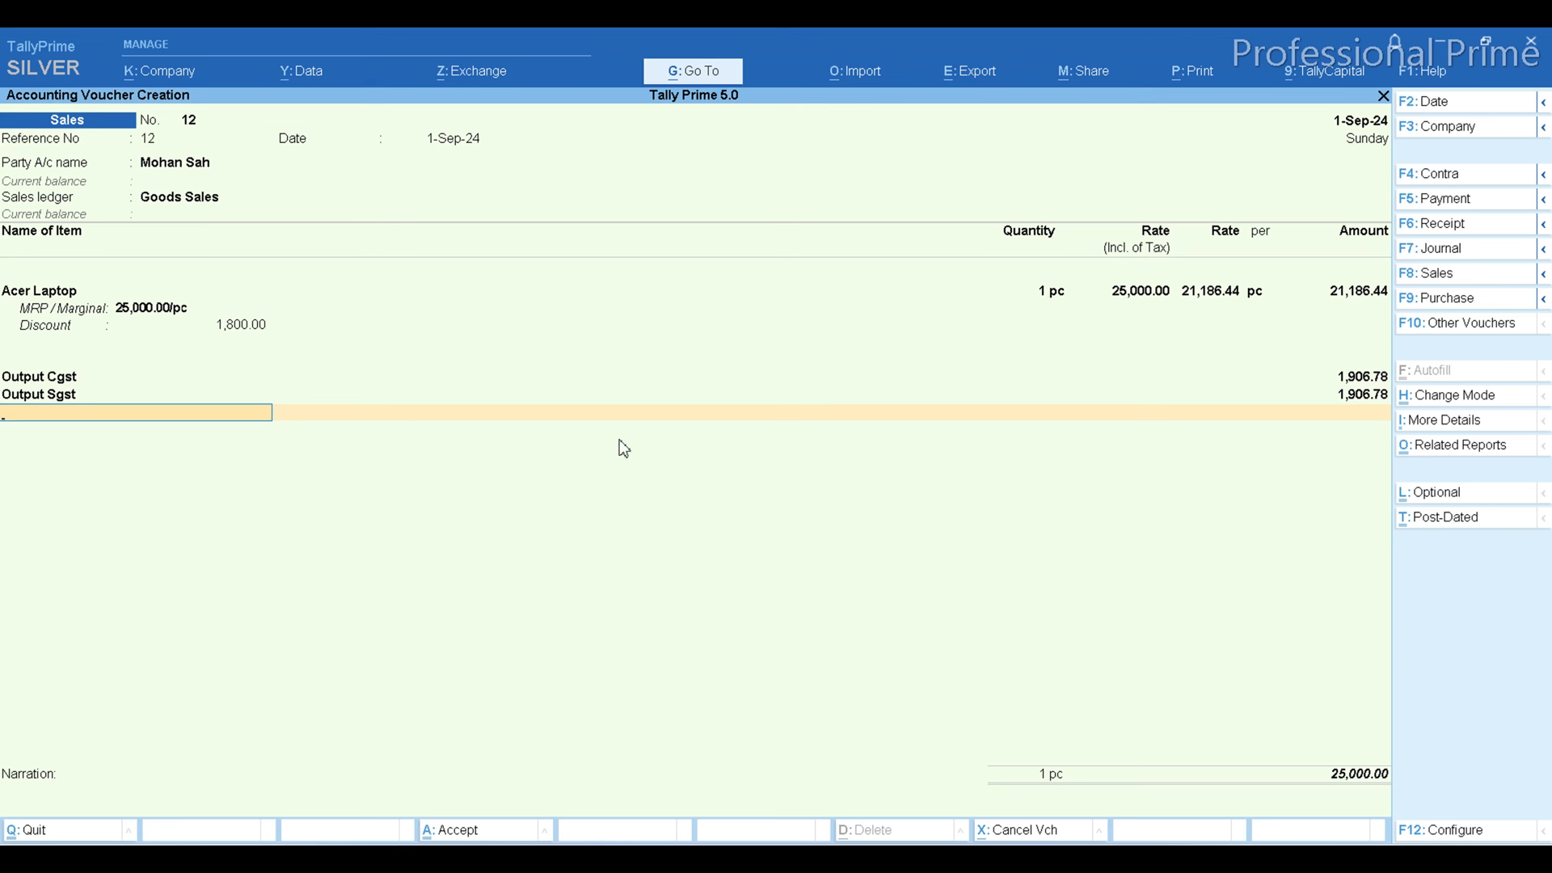
Start a new ledger from the voucher, name it Discount and place it under Indirect Expenses.
{"action": "type", "text": "D"}
{"action": "key", "text": "BackSpace"}
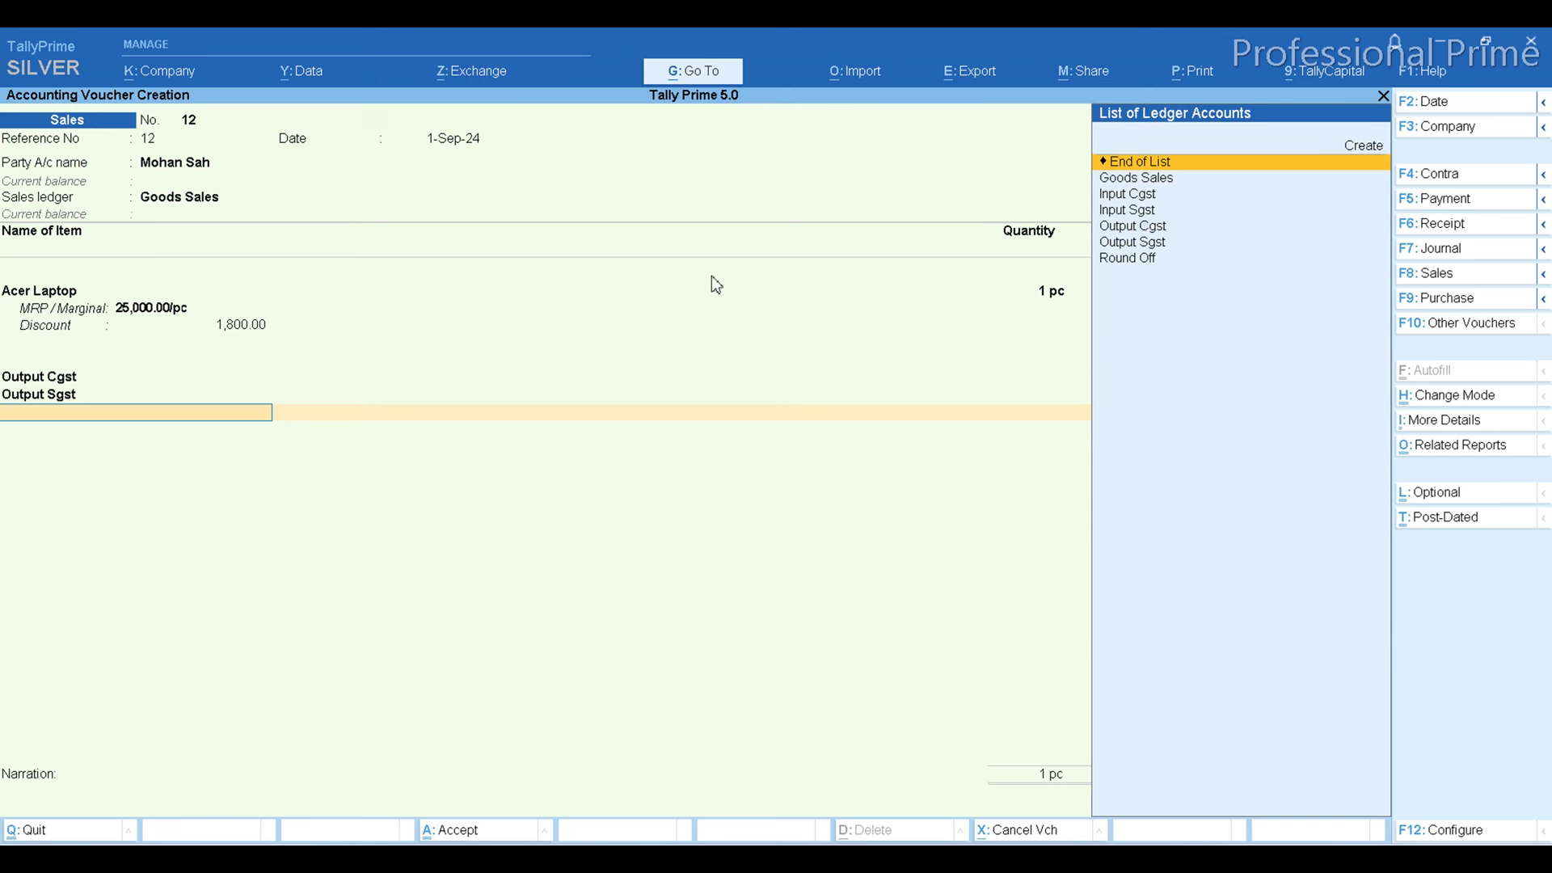
{"action": "key", "text": "alt+c"}
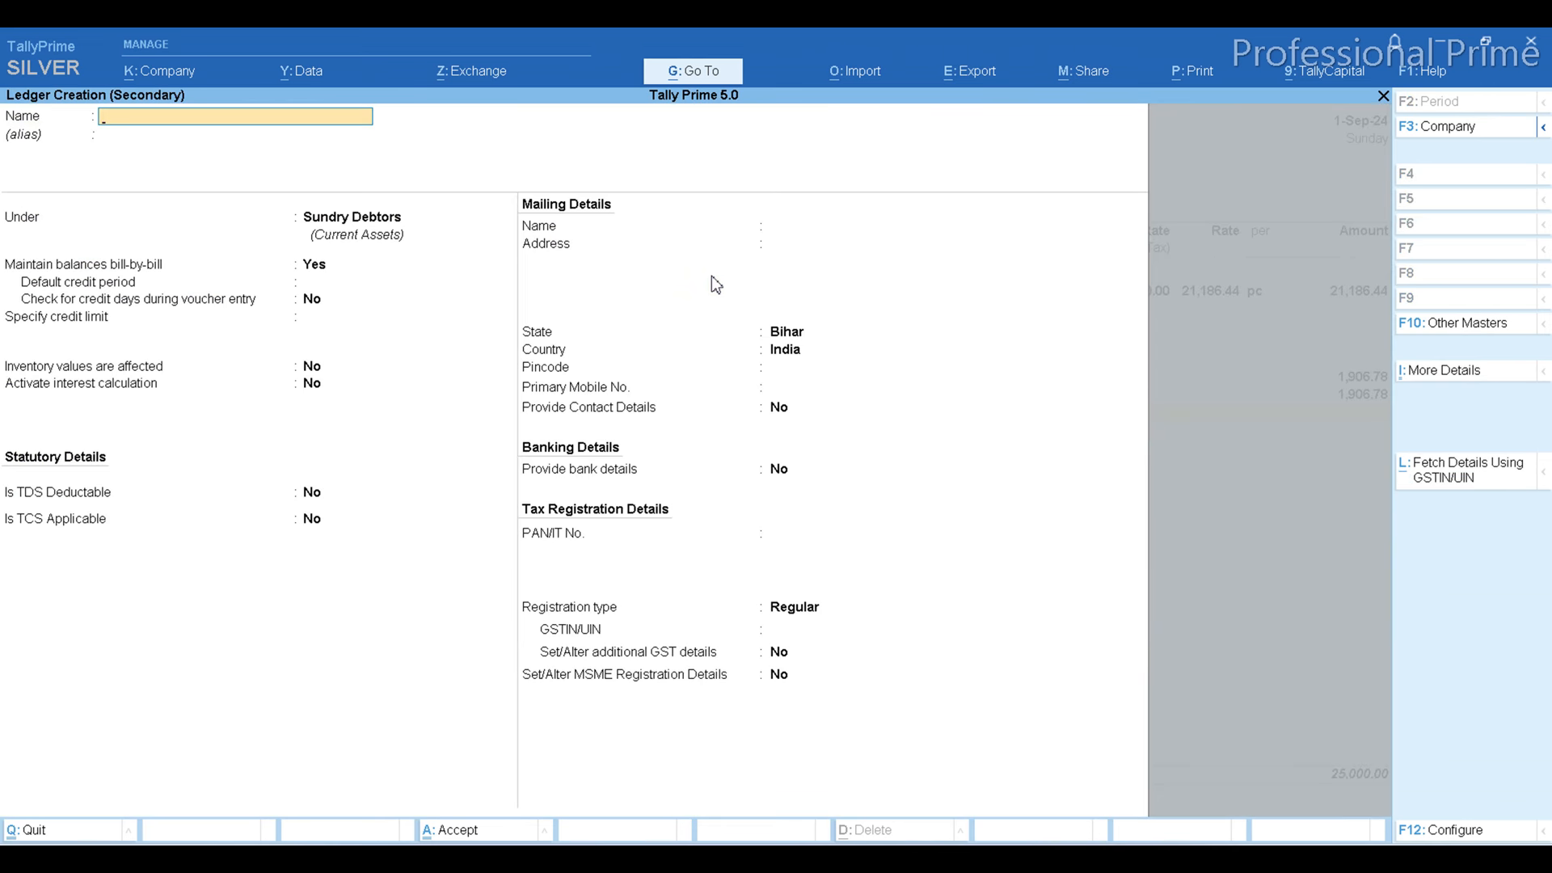
{"action": "type", "text": "Discount"}
{"action": "key", "text": "Return"}
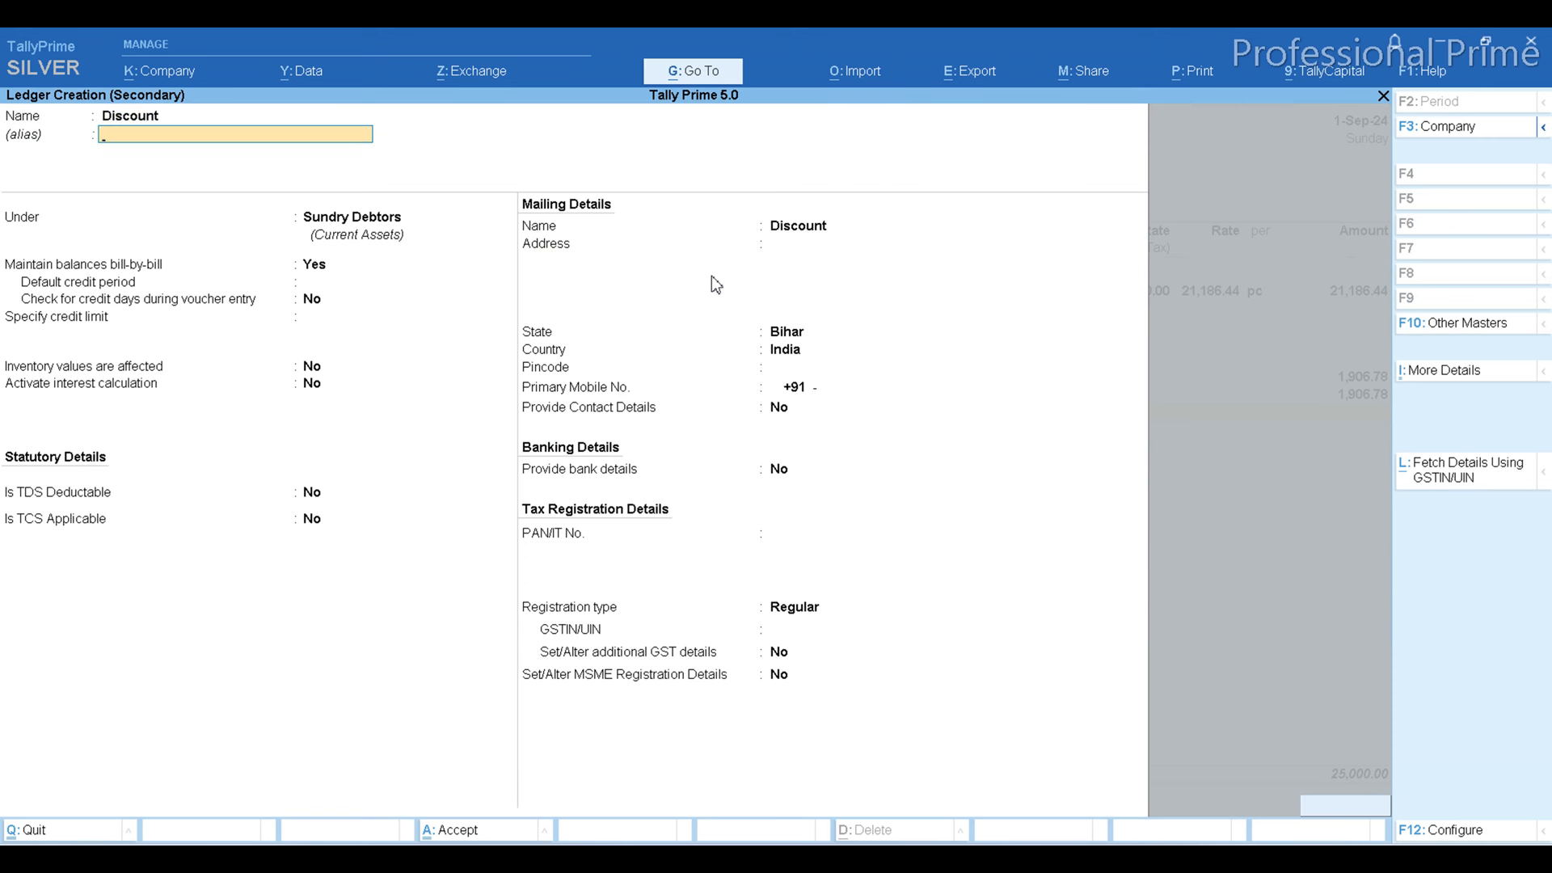
{"action": "type", "text": "Ind"}
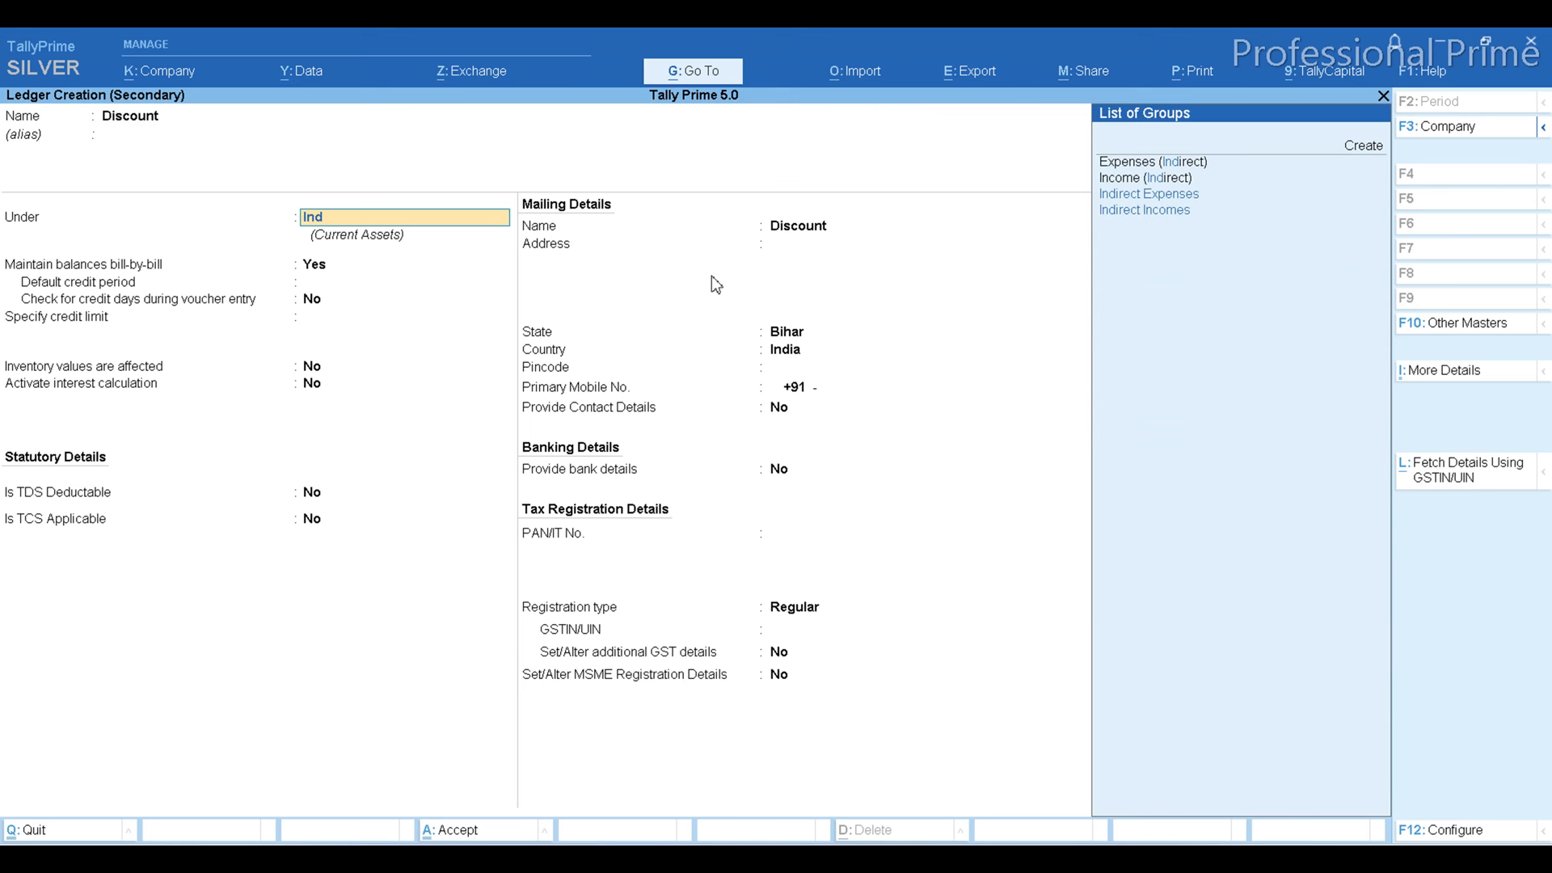
{"action": "key", "text": "Down"}
{"action": "key", "text": "Down"}
{"action": "key", "text": "Return"}
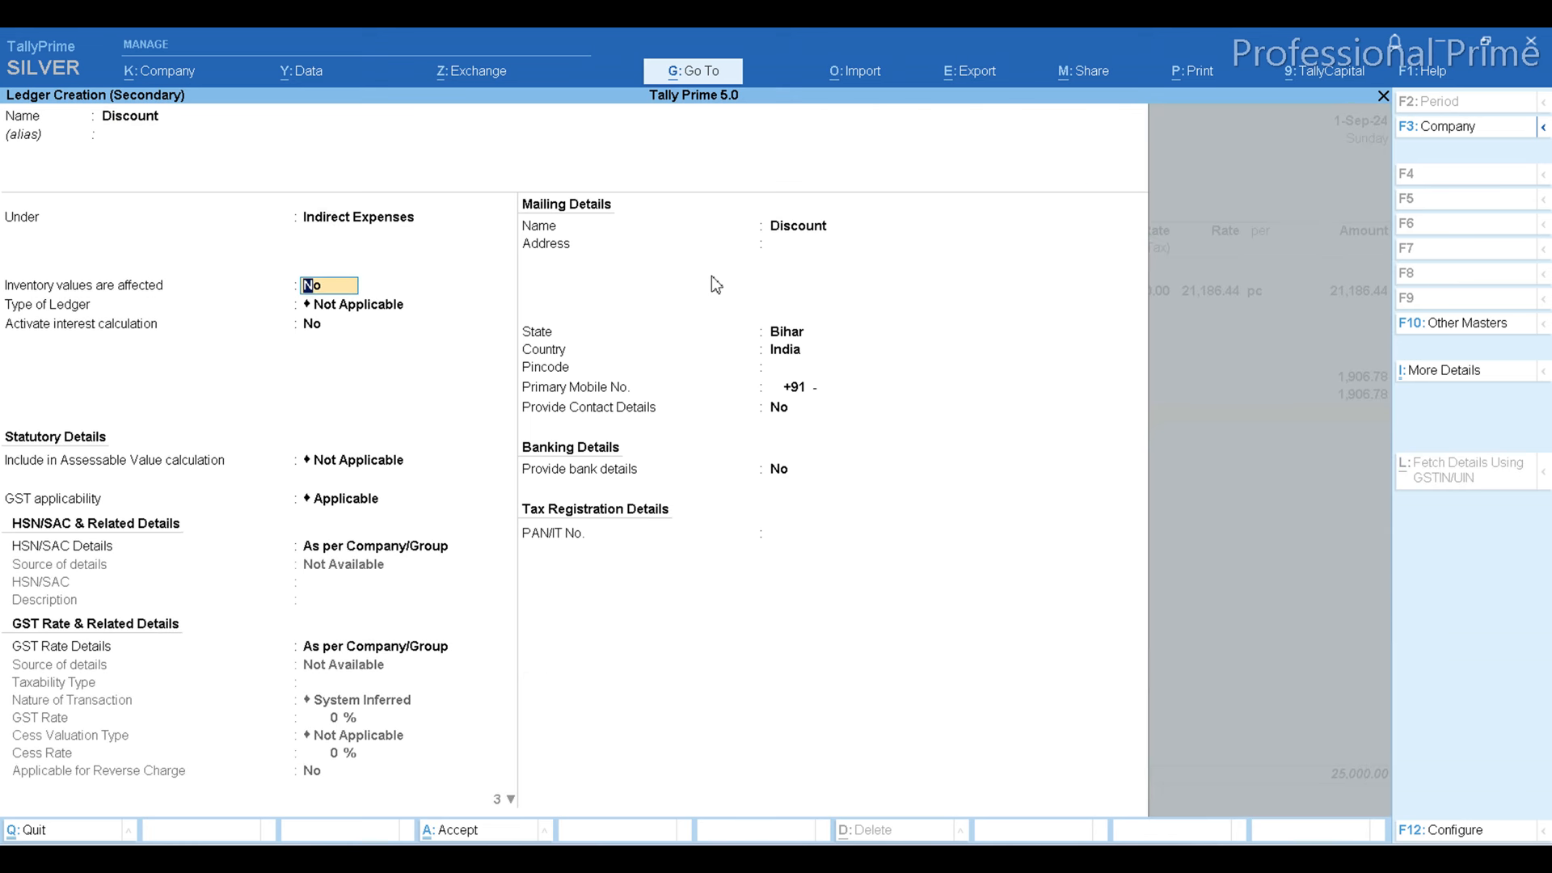
Set the new ledger's type to Discount, keep inventory values affected as No, and save the ledger.
{"action": "key", "text": "Return"}
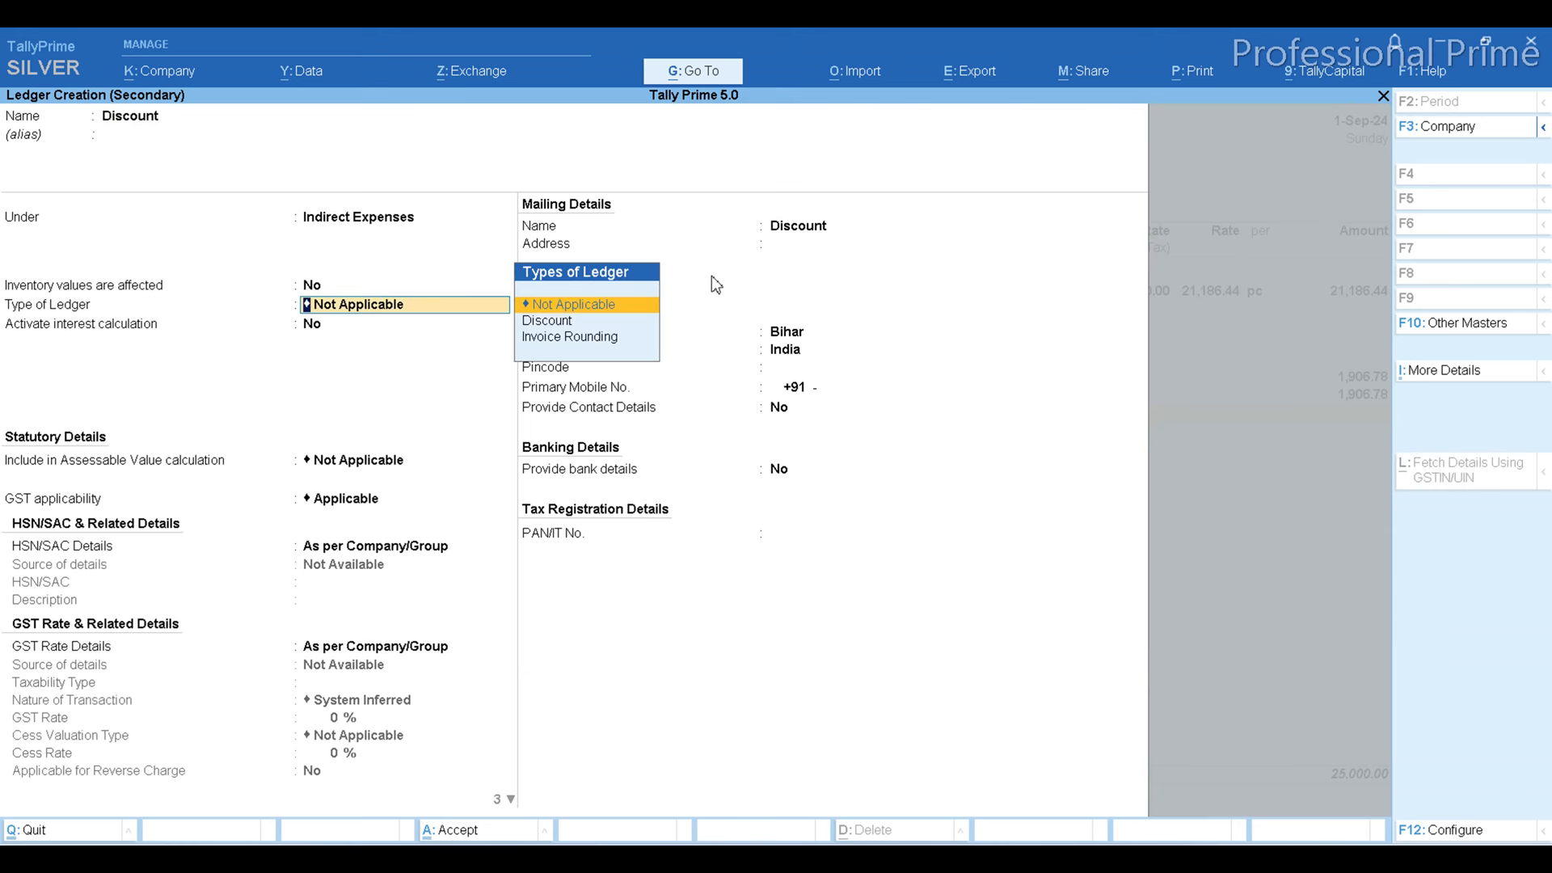
{"action": "key", "text": "Down"}
{"action": "key", "text": "Return"}
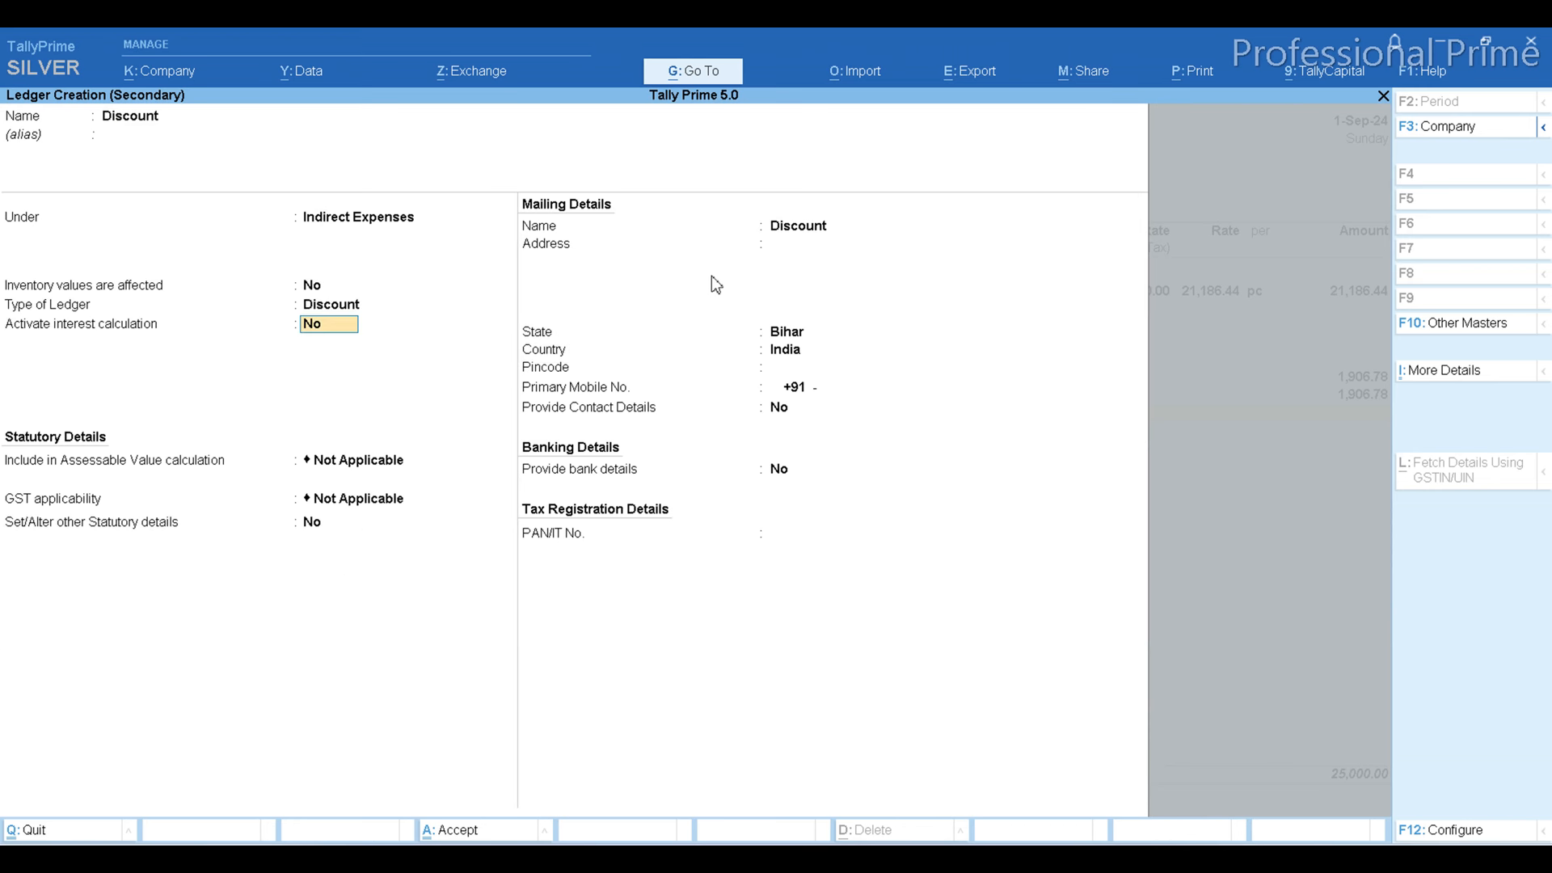
{"action": "key", "text": "ctrl"}
{"action": "key", "text": "ctrl+a"}
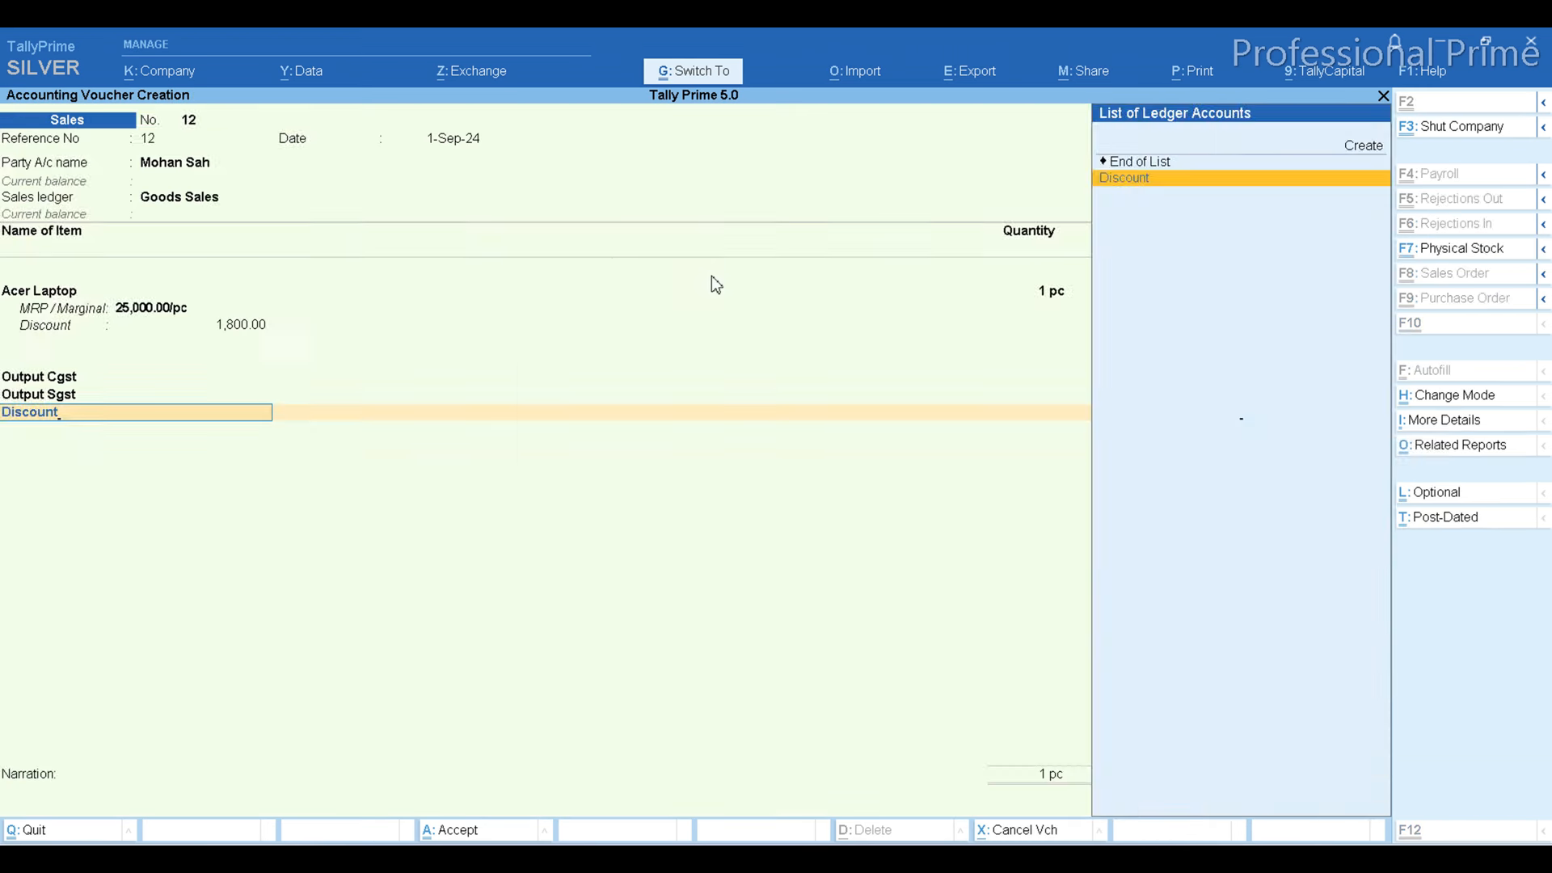
Apply the Discount ledger to the invoice for the 1,800.00 discount amount.
{"action": "key", "text": "Return"}
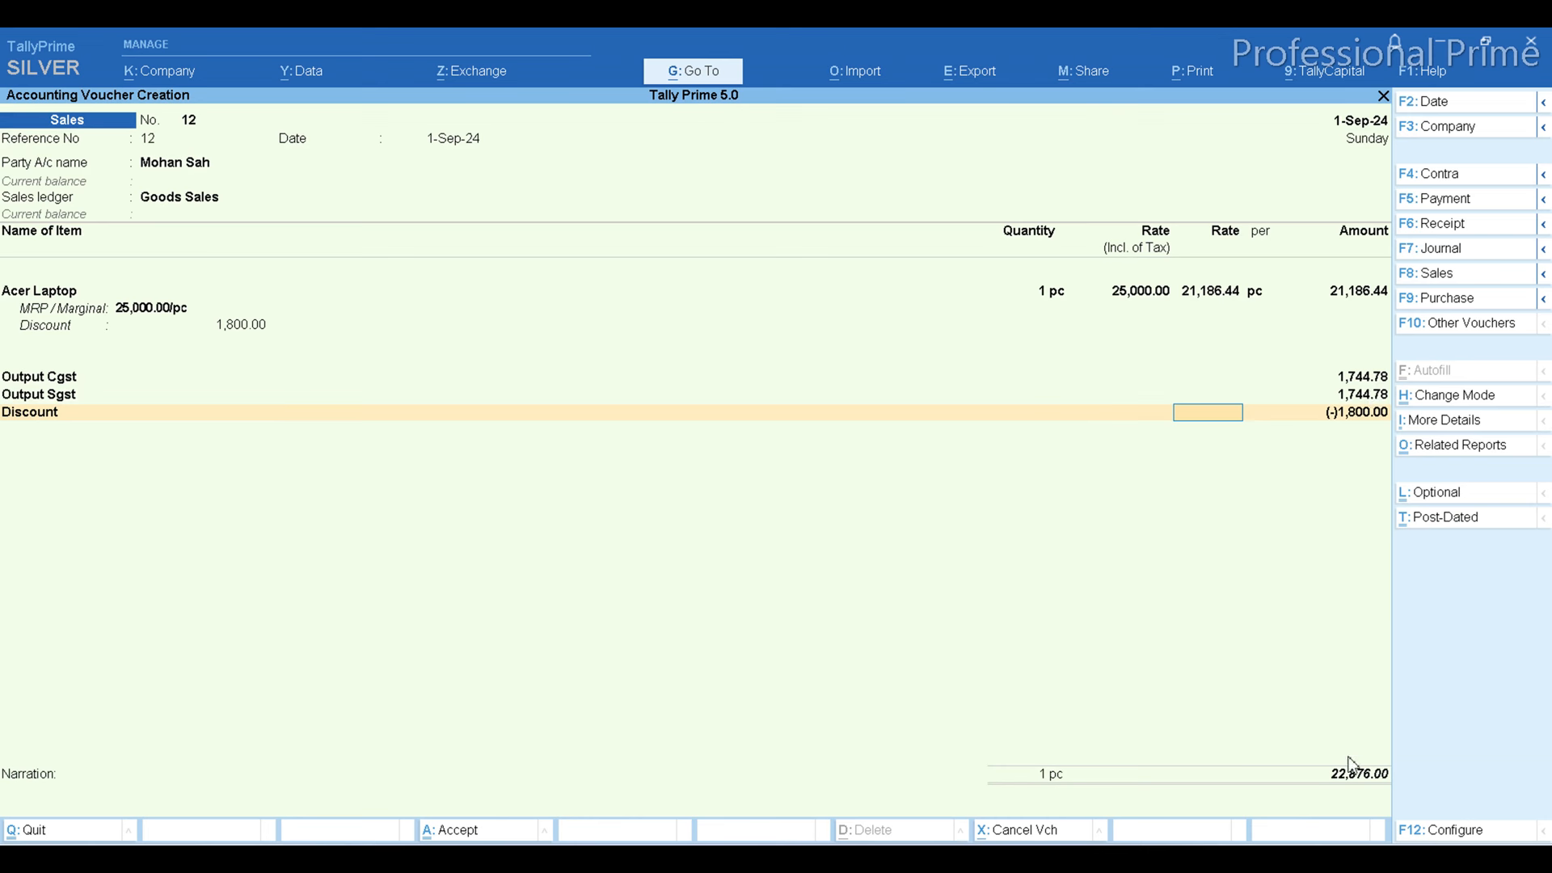
{"action": "key", "text": "Return"}
{"action": "key", "text": "Return"}
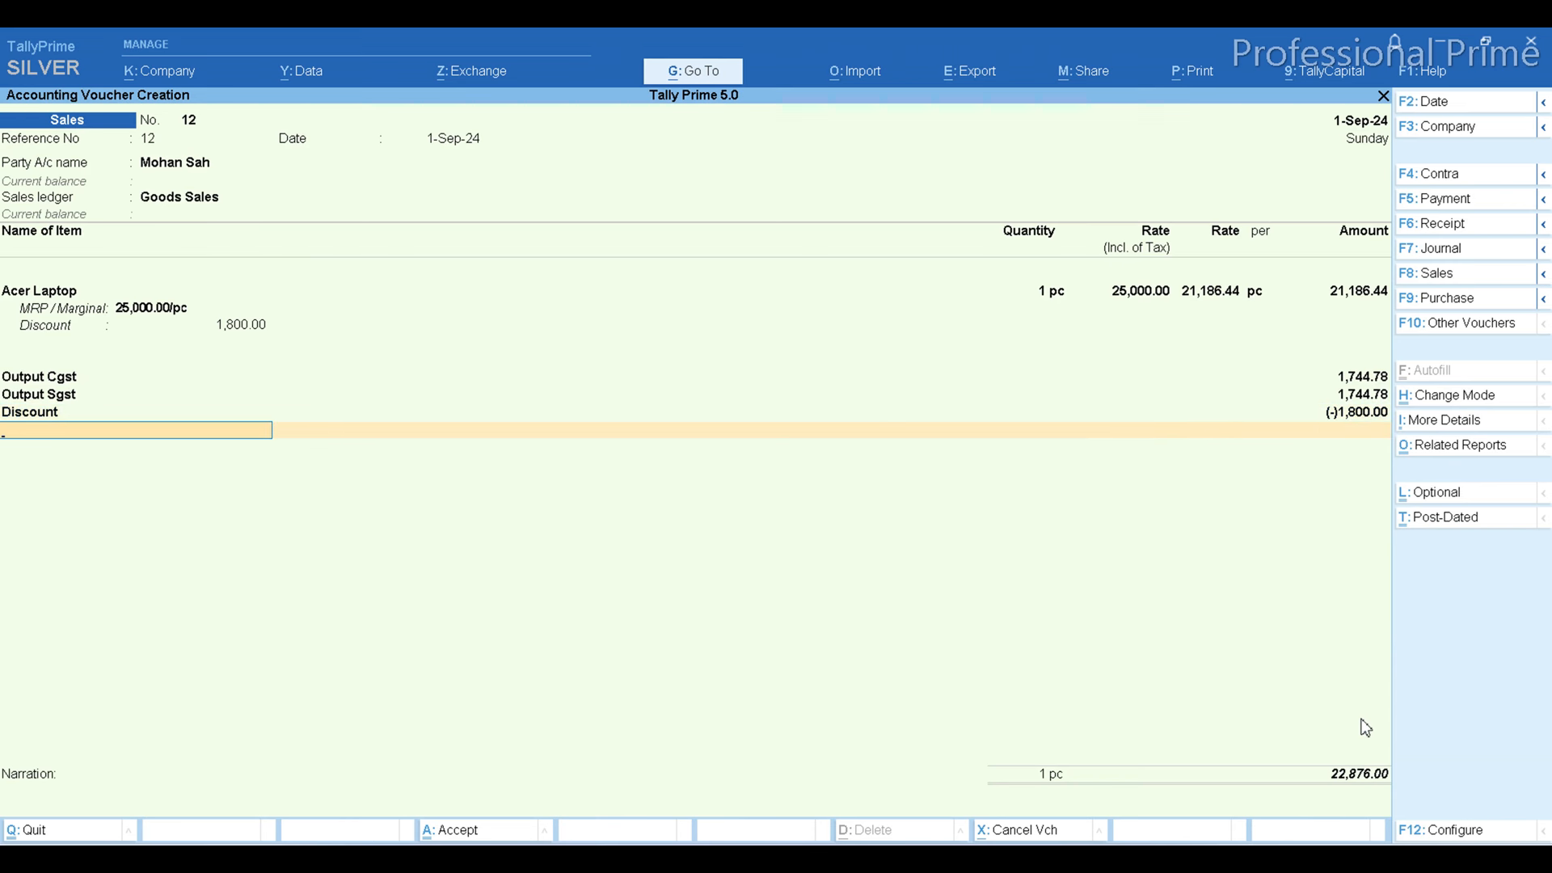
Accept the bill-wise details as New Ref 12 and save the sales voucher.
{"action": "key", "text": "Return"}
{"action": "key", "text": "Return"}
{"action": "key", "text": "Return"}
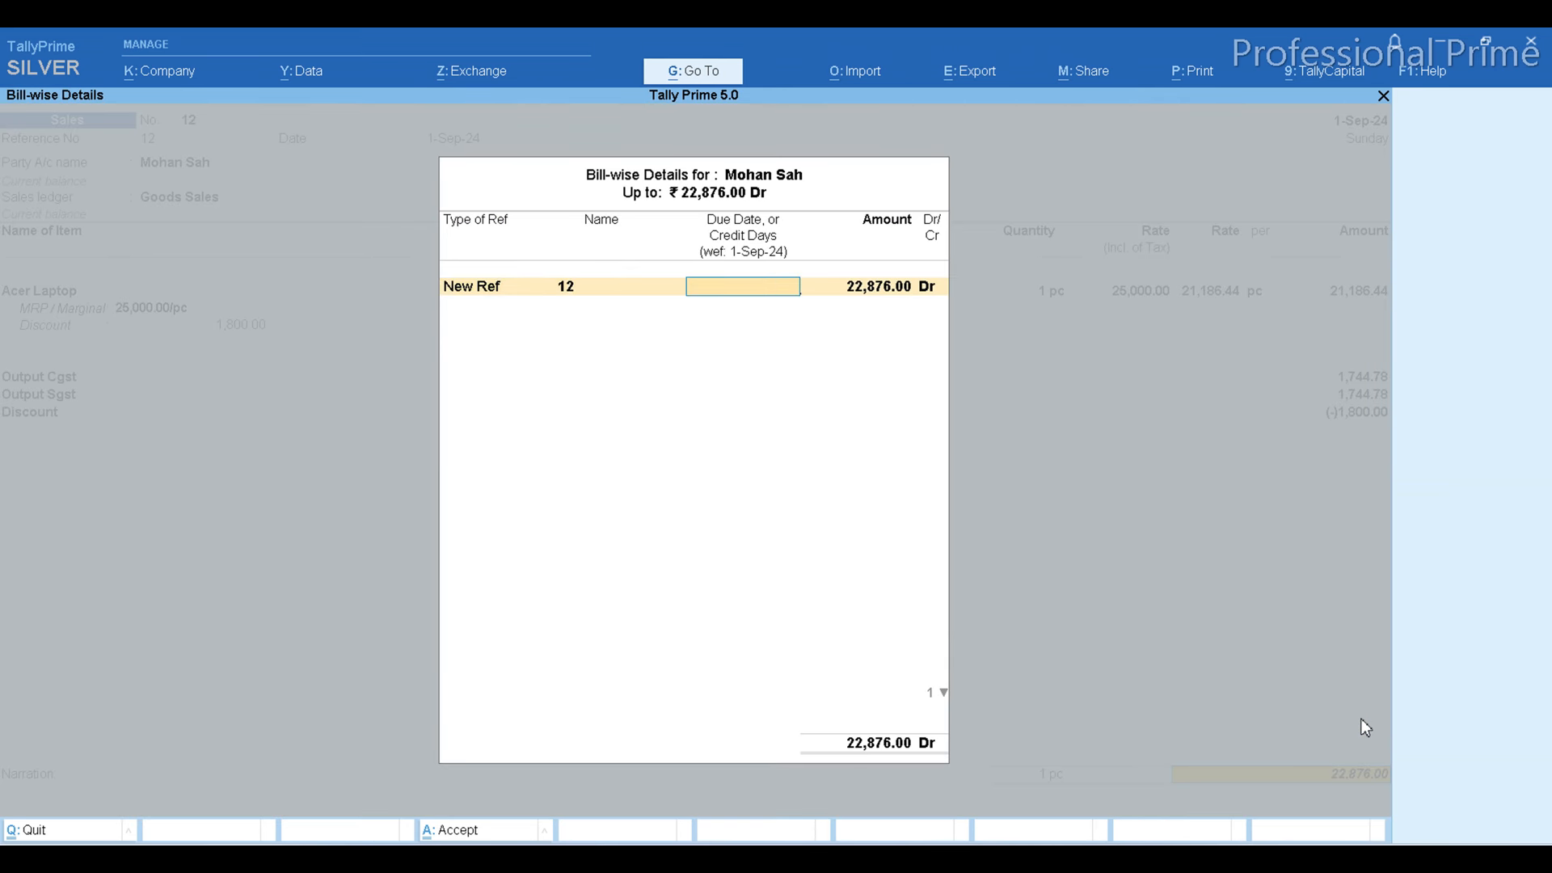
{"action": "key", "text": "Return"}
{"action": "key", "text": "Return"}
{"action": "key", "text": "Return"}
{"action": "key", "text": "Return"}
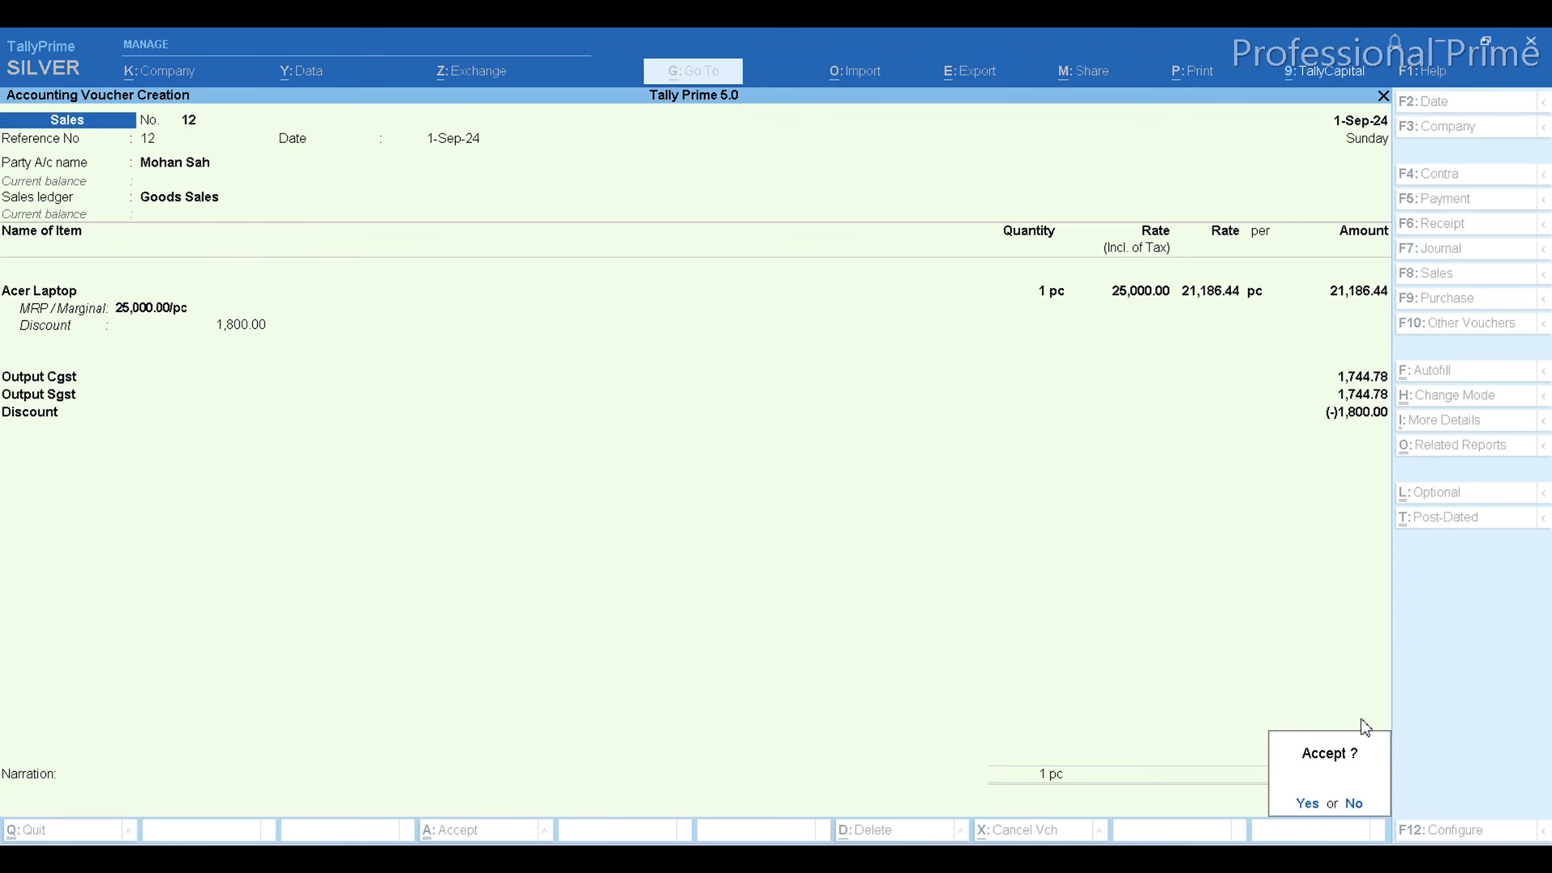
{"action": "key", "text": "Return"}
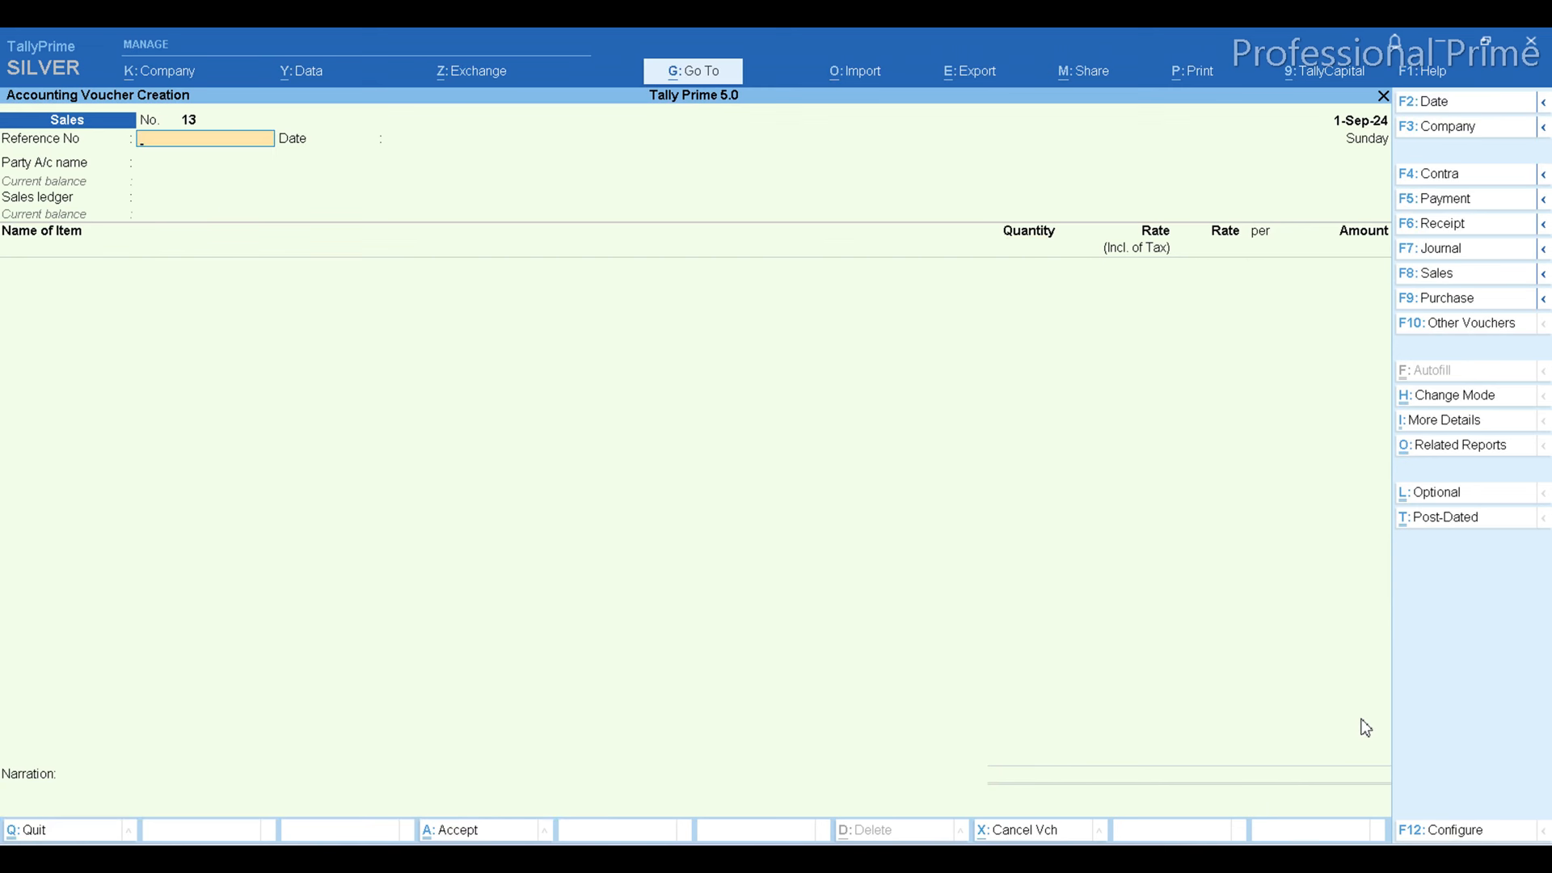
Quit voucher creation, examine the Discount ledger's vouchers for 1-Sep-24, and return to the Gateway of Tally.
{"action": "key", "text": "Escape"}
{"action": "key", "text": "Return"}
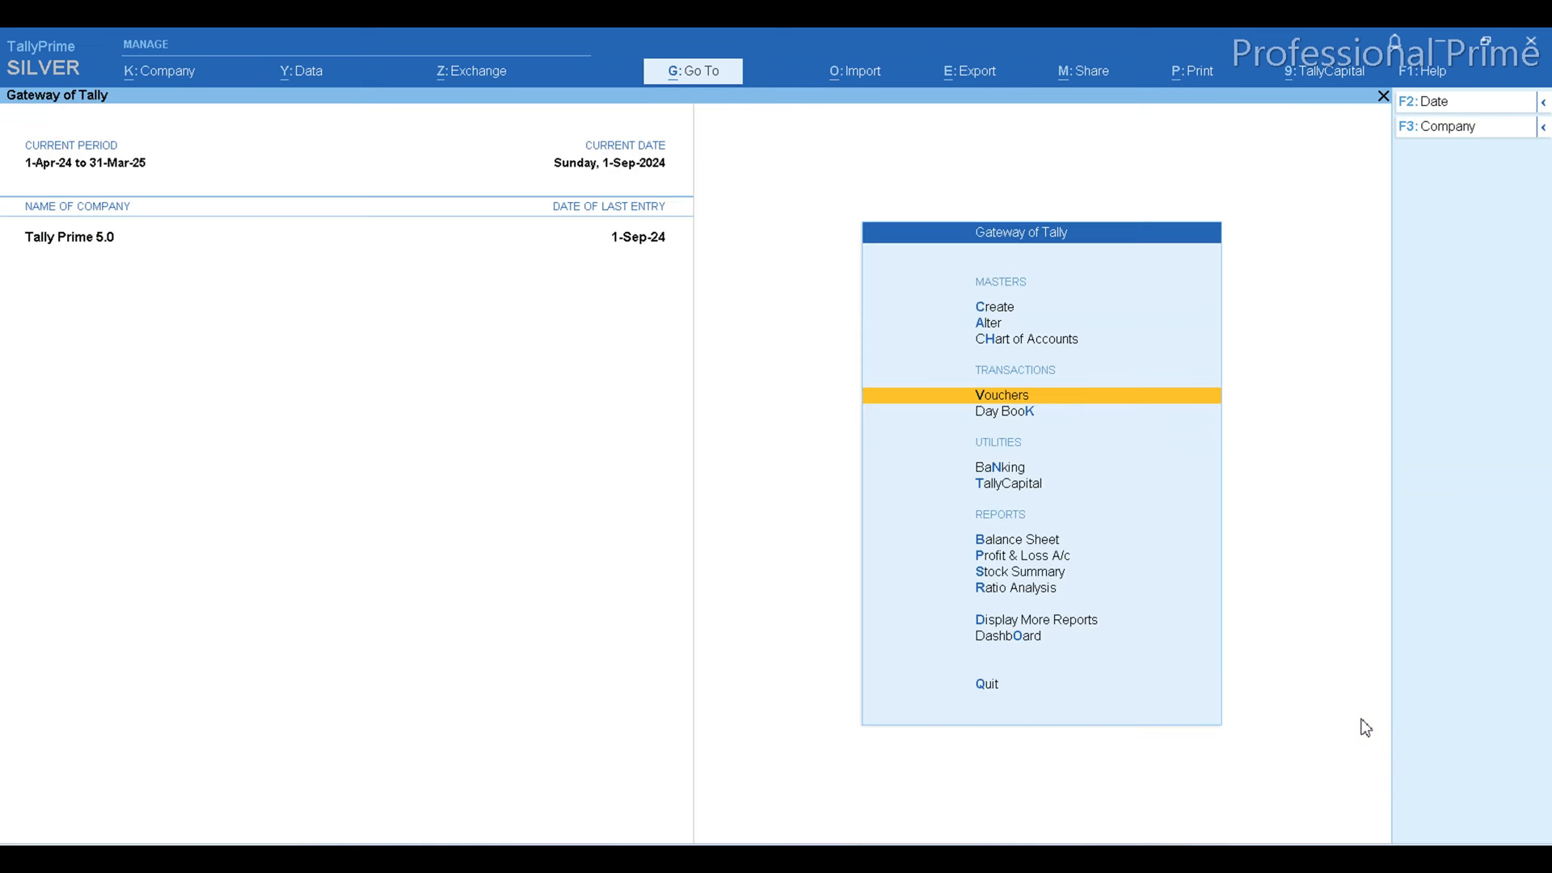
{"action": "type", "text": "dalDis"}
{"action": "key", "text": "Return"}
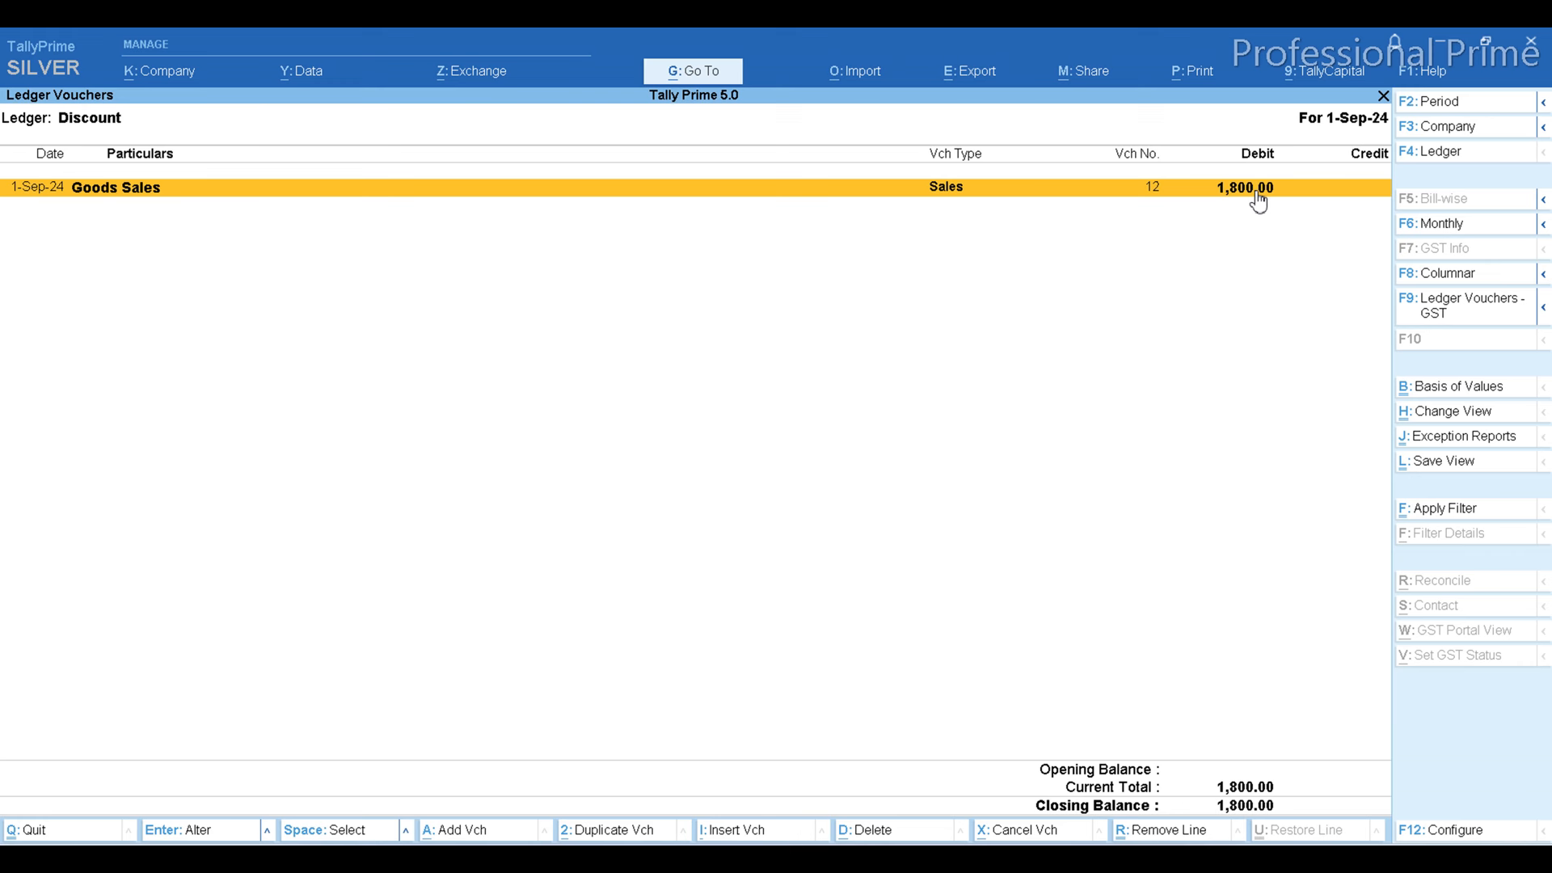
{"action": "key", "text": "Escape"}
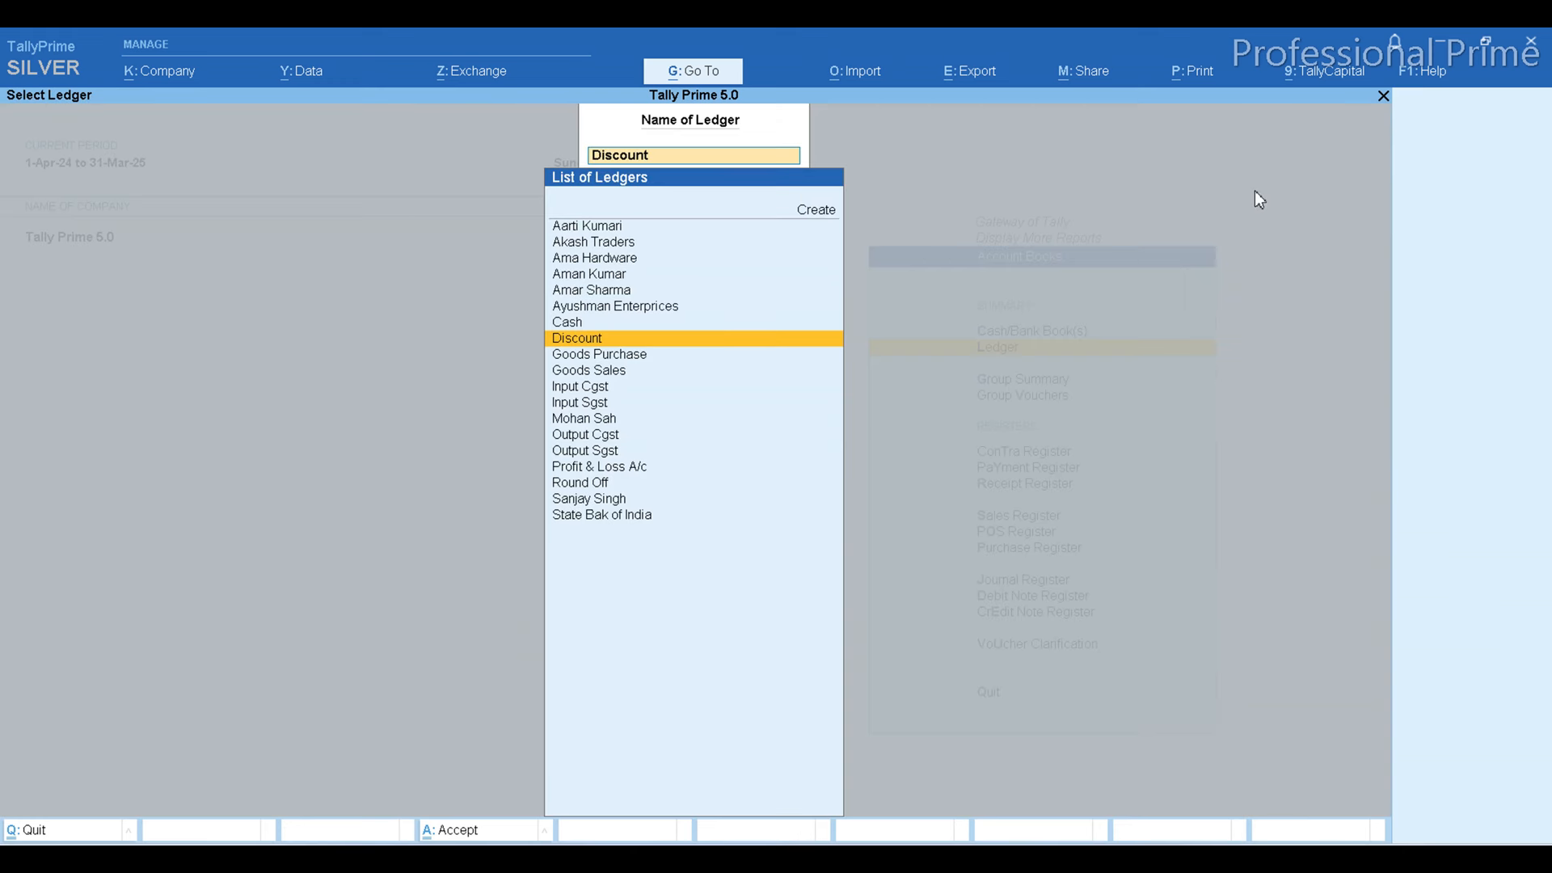
{"action": "key", "text": "Escape"}
{"action": "key", "text": "Escape"}
{"action": "key", "text": "Escape"}
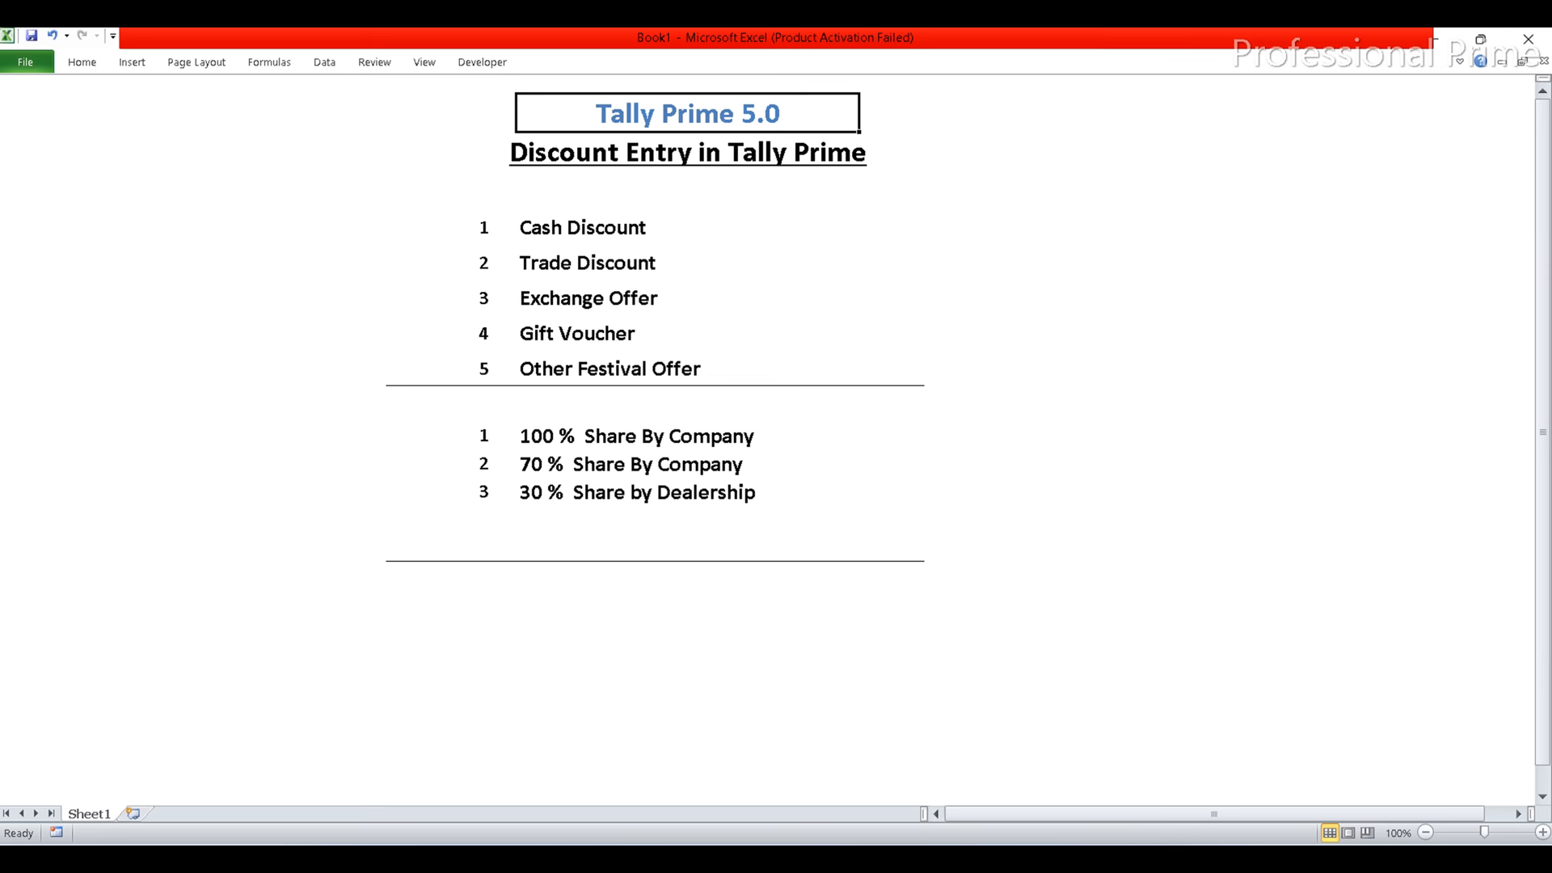
Switch from Excel to TallyPrime and start a new sales voucher with reference number 13 dated 1-Sep-24.
{"action": "left_click", "coordinate": [978, 858]}
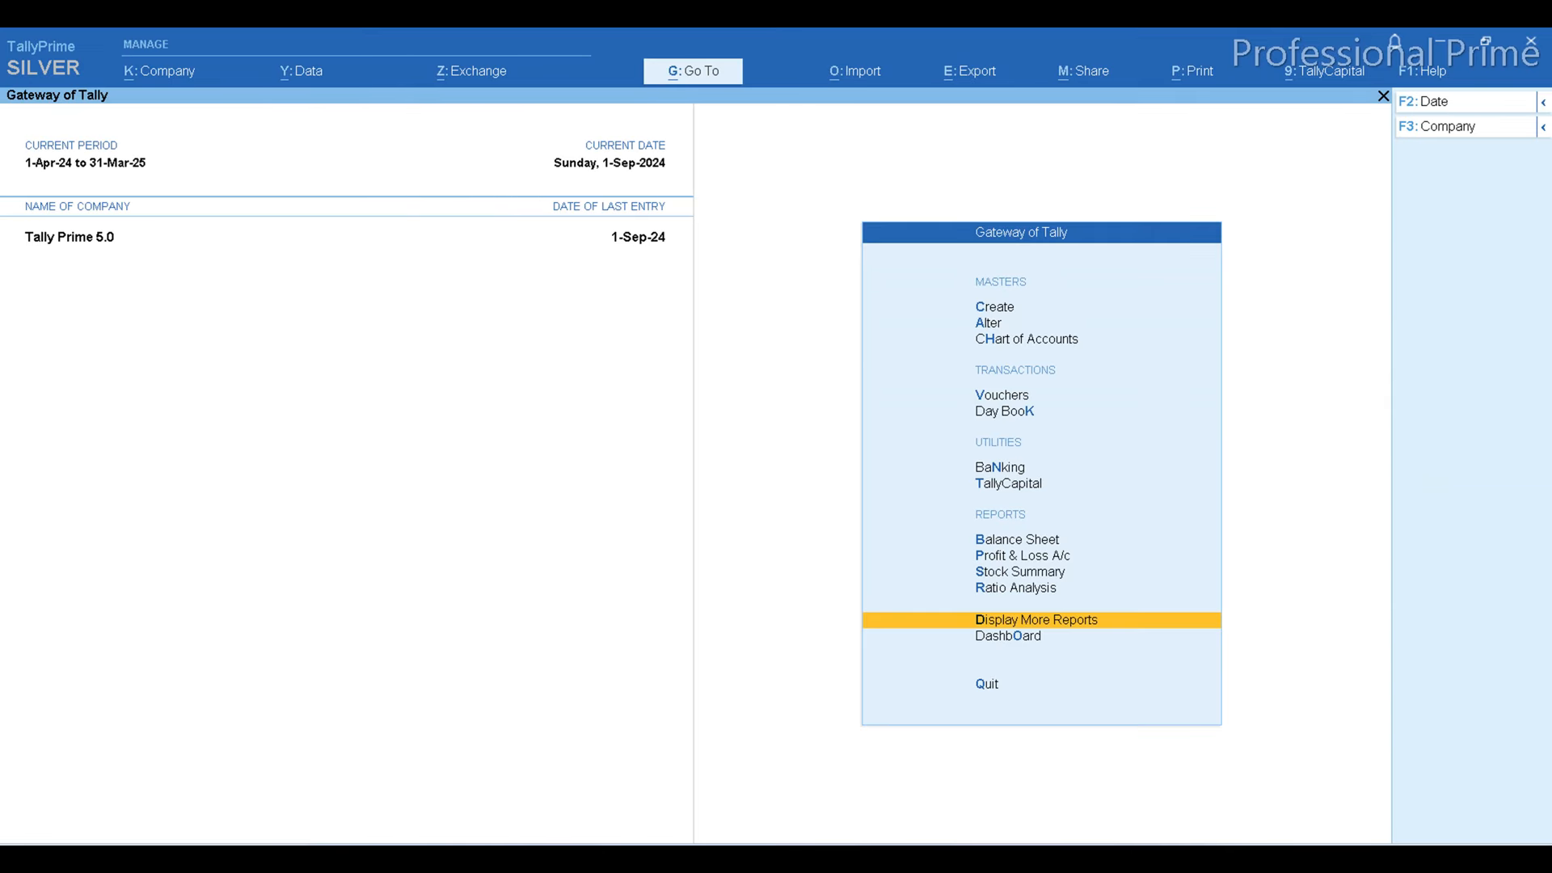
{"action": "key", "text": "v"}
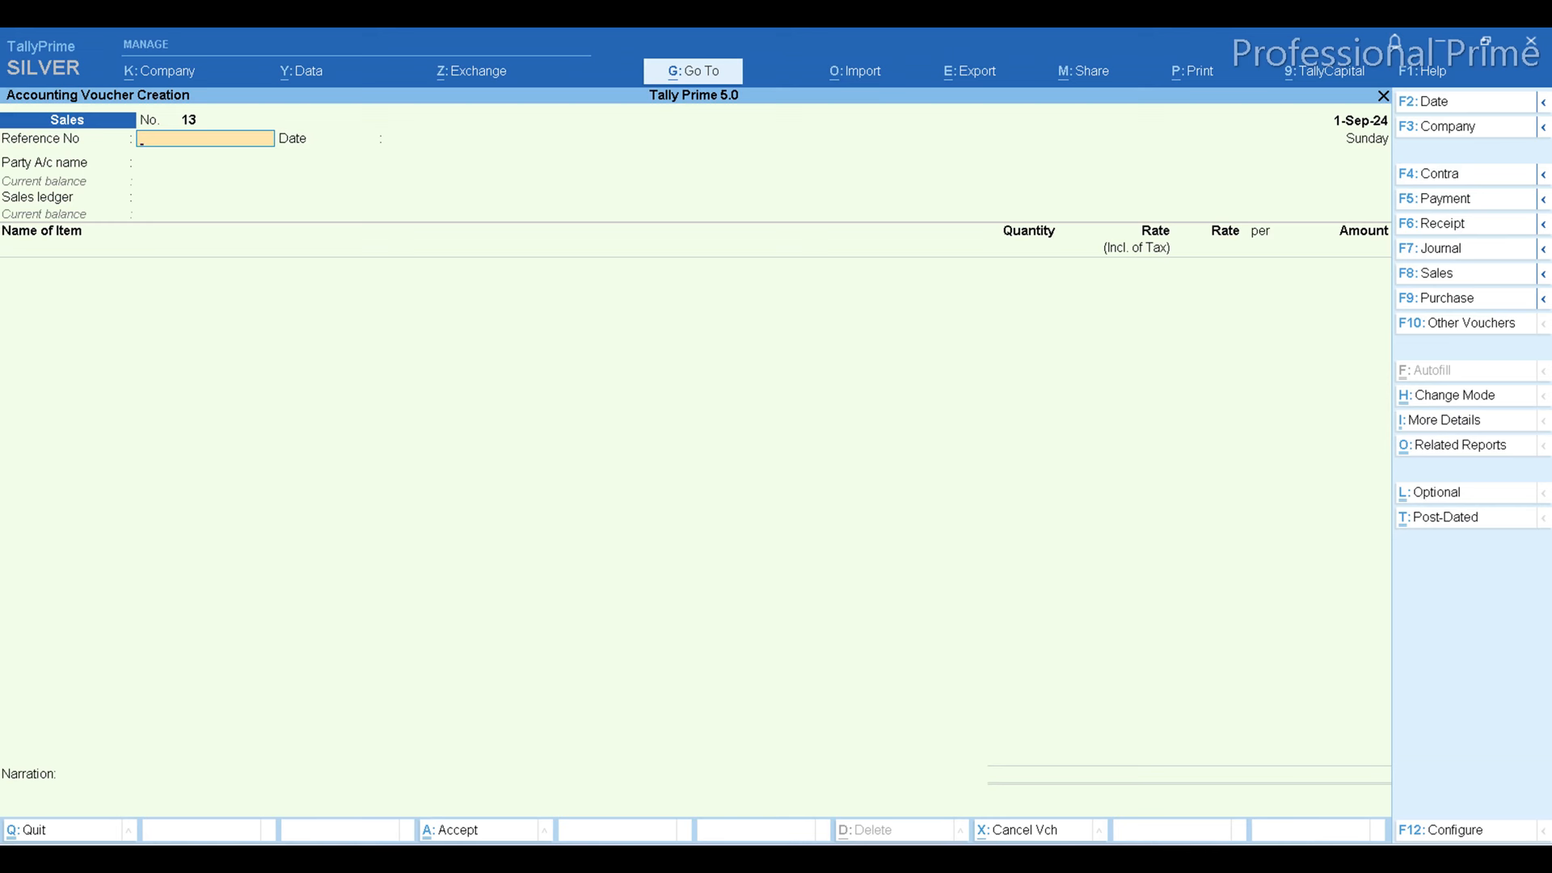
{"action": "key", "text": "Return"}
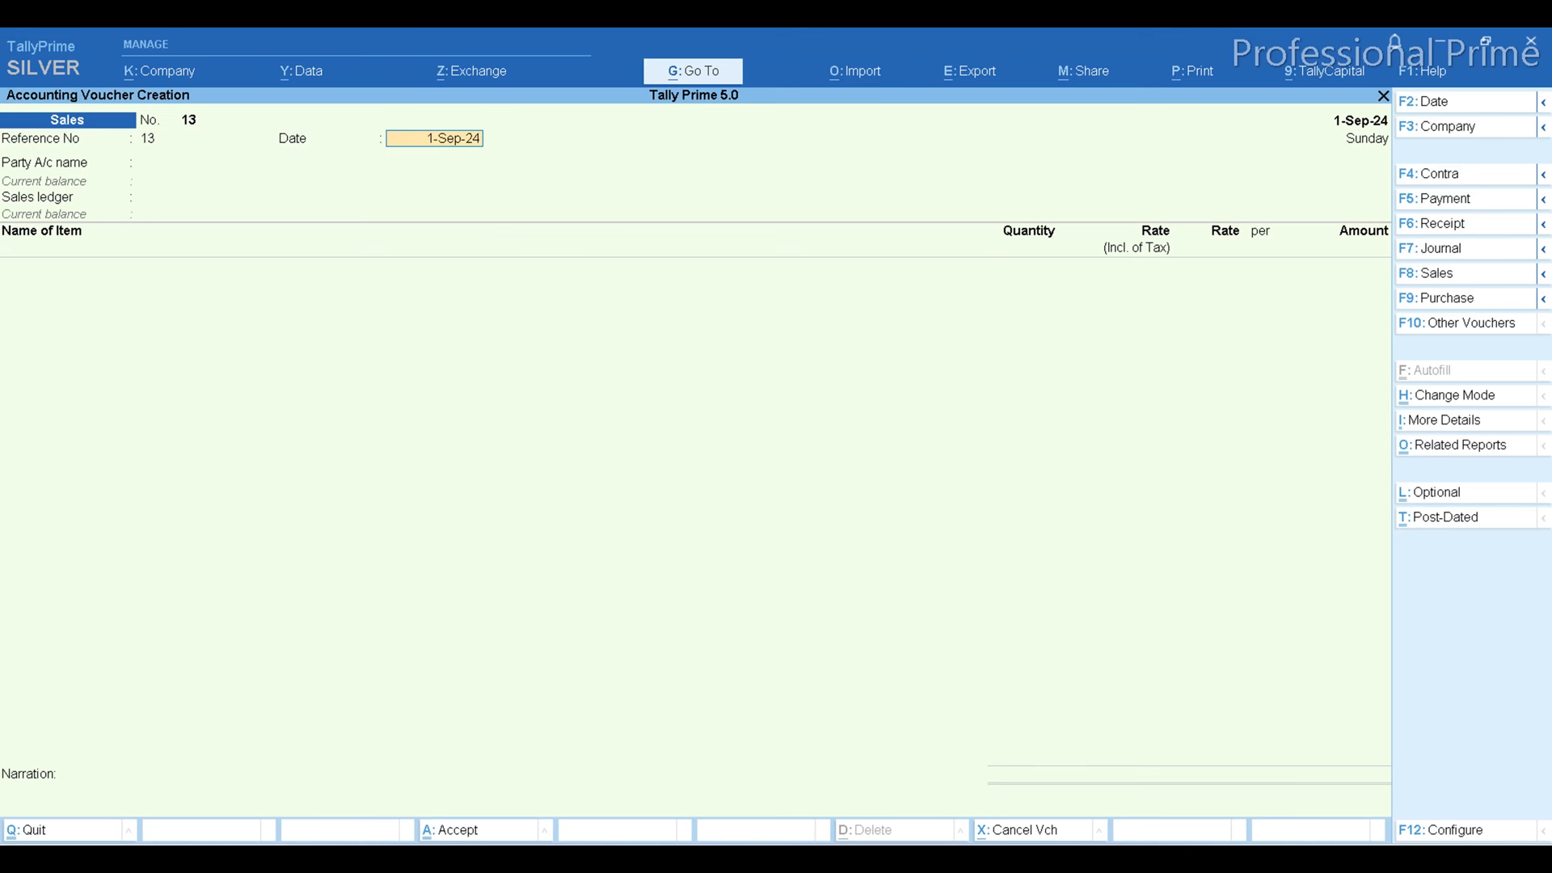
{"action": "key", "text": "Return"}
Select the customer ledger listed just below Ama Hardware as the party account and Goods Sales as the sales ledger.
{"action": "key", "text": "Down"}
{"action": "key", "text": "Down"}
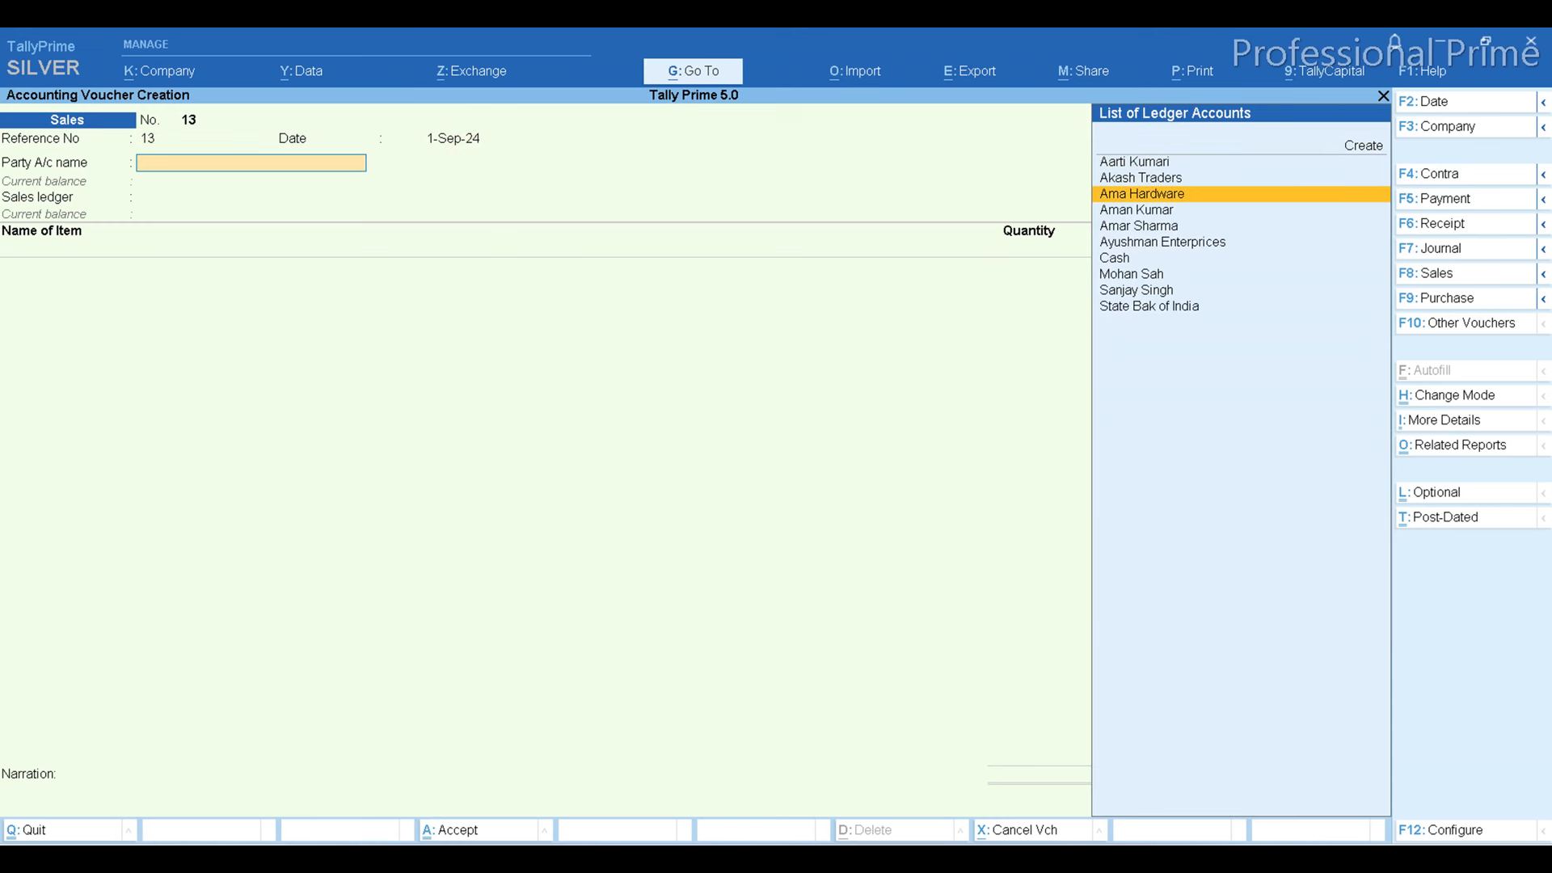
{"action": "key", "text": "Down"}
{"action": "key", "text": "Return"}
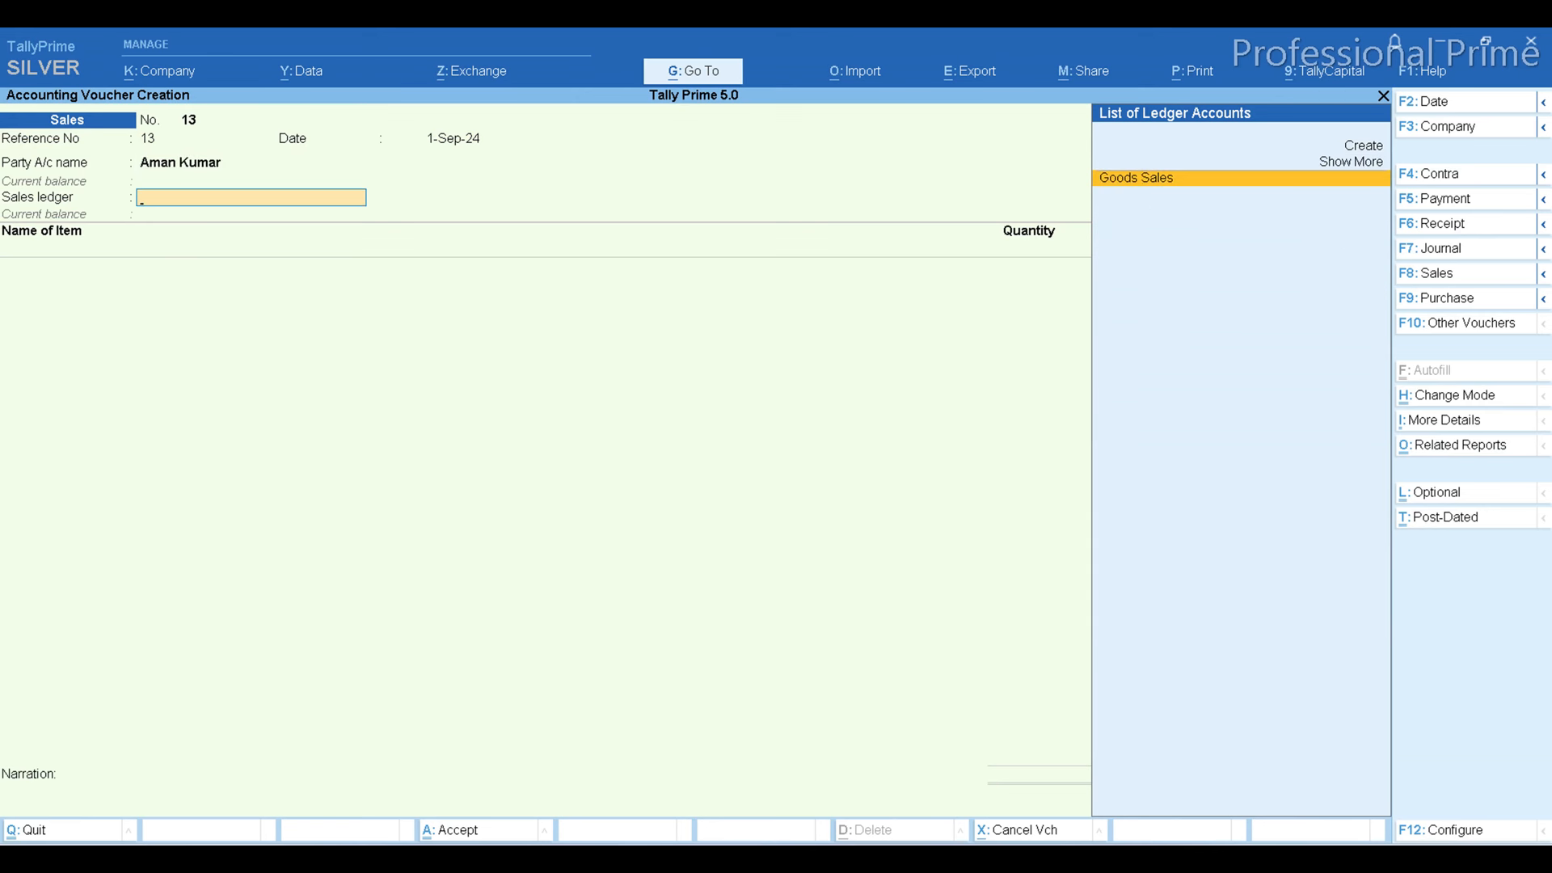
{"action": "key", "text": "Return"}
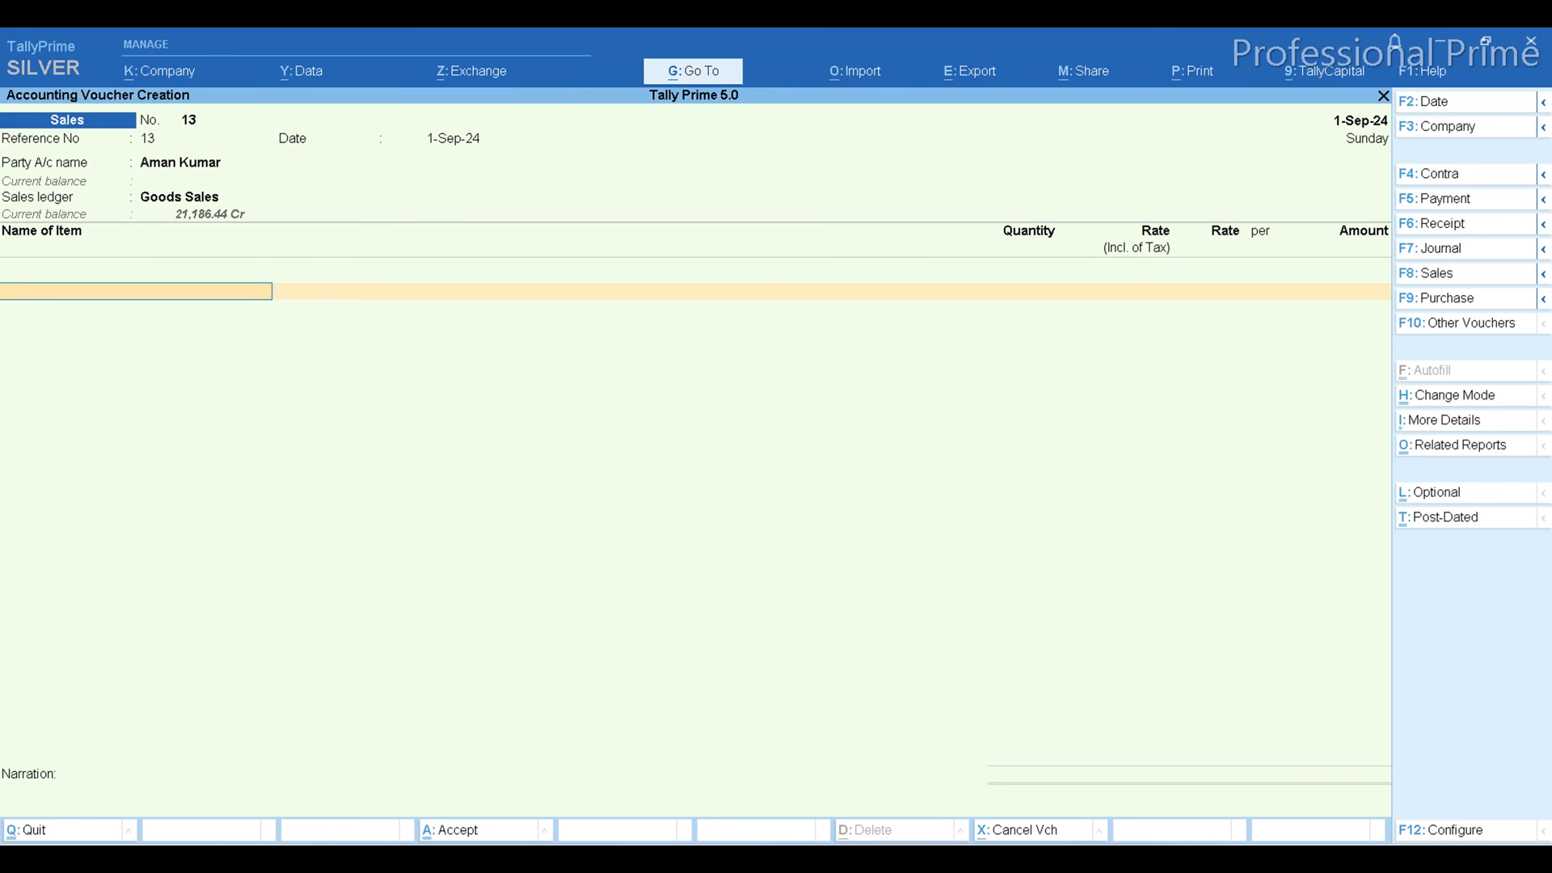
Add the stock item Asus Latop with quantity 1 pc at a tax-inclusive rate of 32,000.00.
{"action": "key", "text": "Down"}
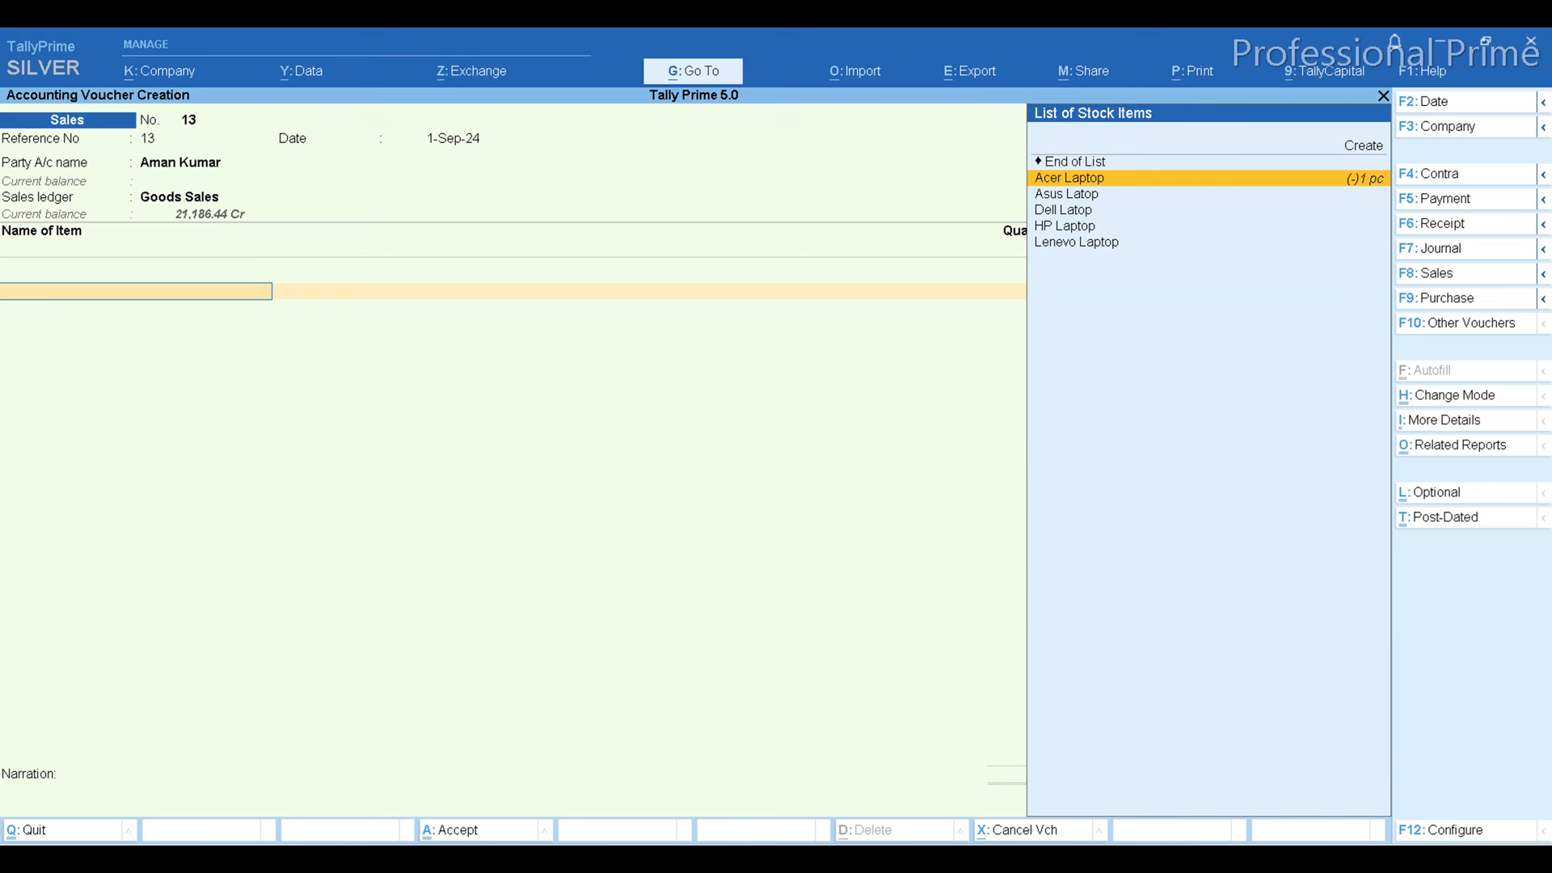
{"action": "key", "text": "Down"}
{"action": "key", "text": "Return"}
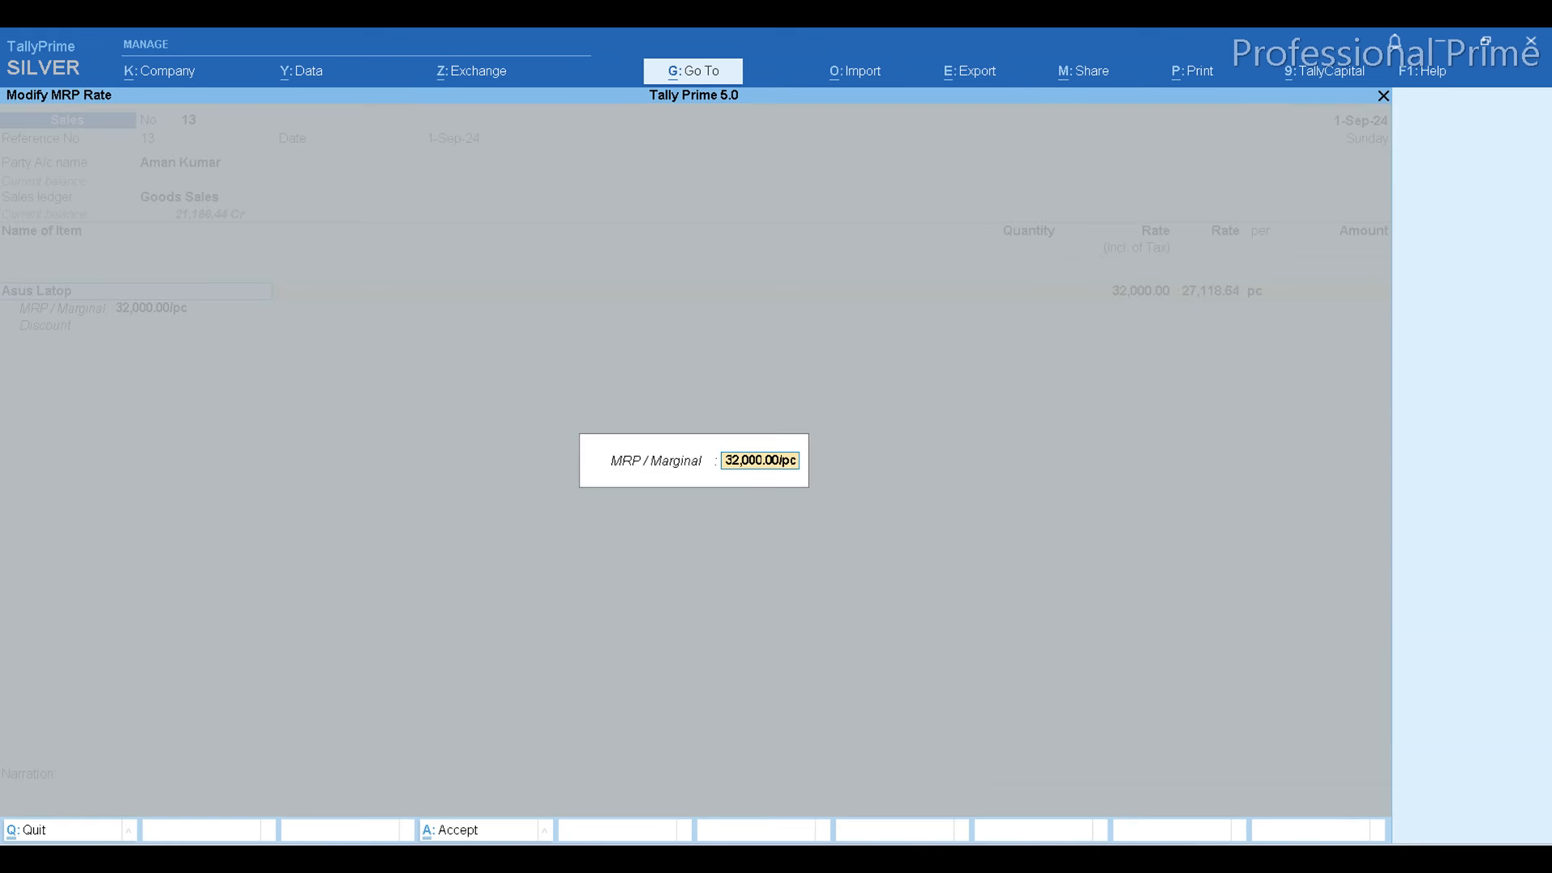
{"action": "key", "text": "Return"}
{"action": "type", "text": "1"}
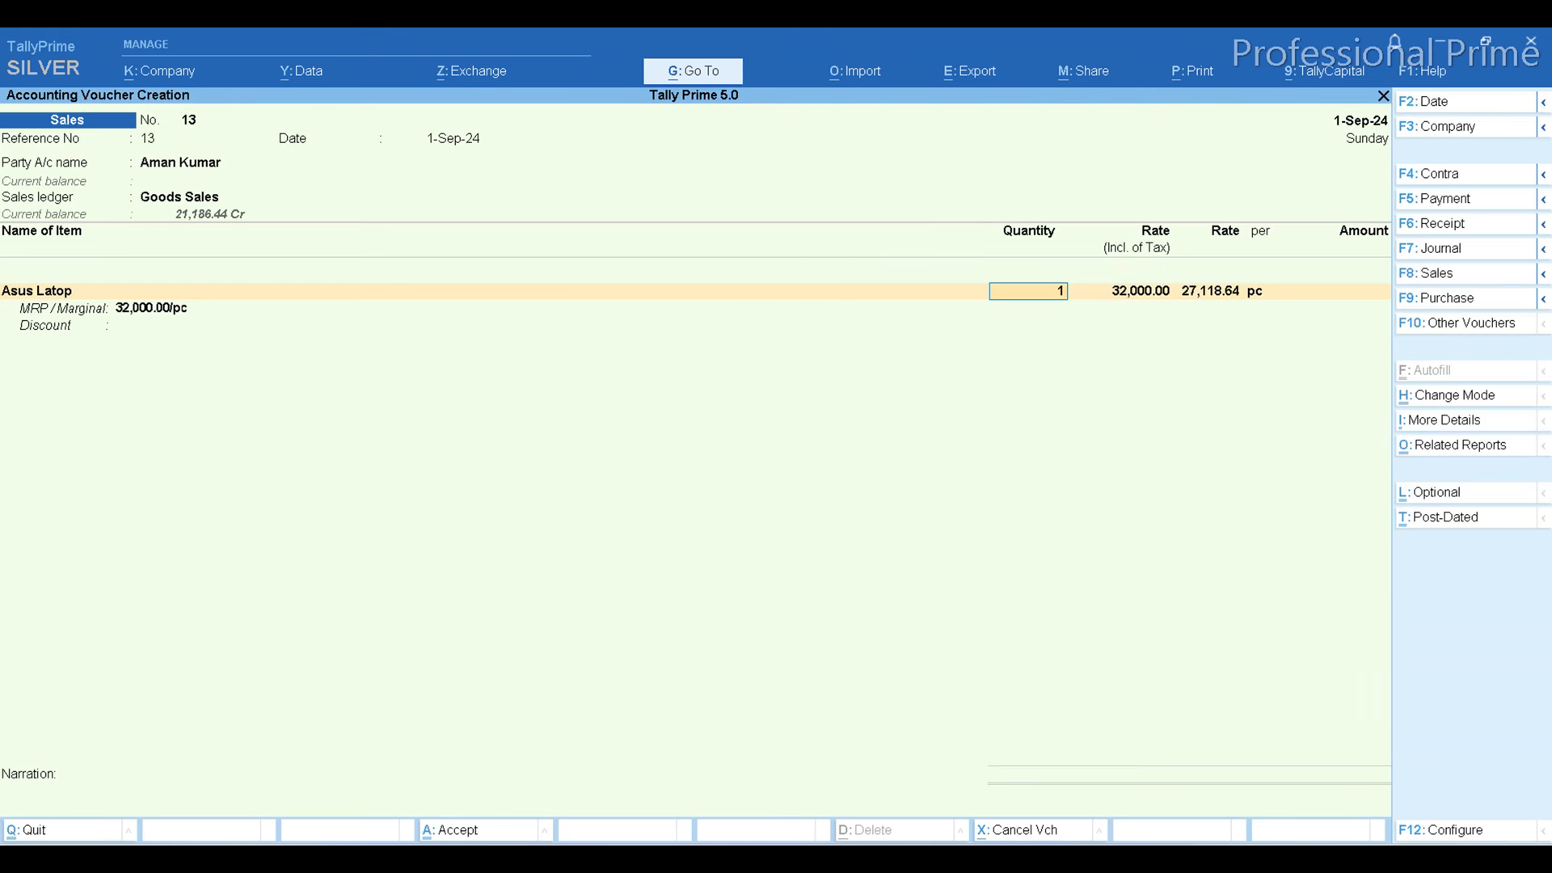
{"action": "key", "text": "Return"}
{"action": "key", "text": "Return"}
{"action": "key", "text": "Return"}
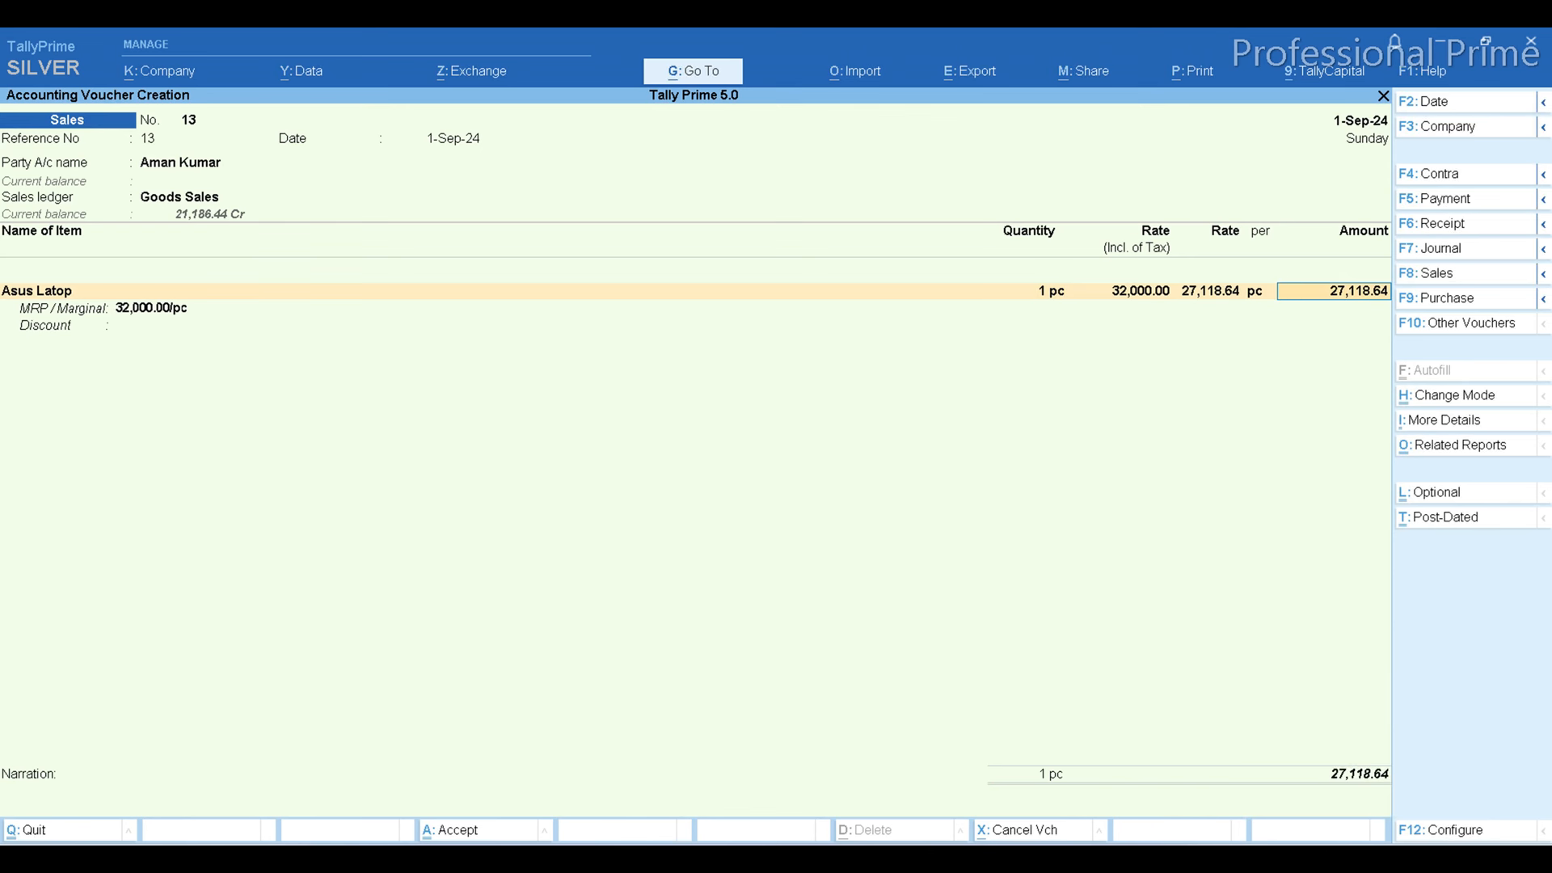
Enter a discount amount of 1,500 for the Asus Latop and finish the item list.
{"action": "key", "text": "Return"}
{"action": "key", "text": "Return"}
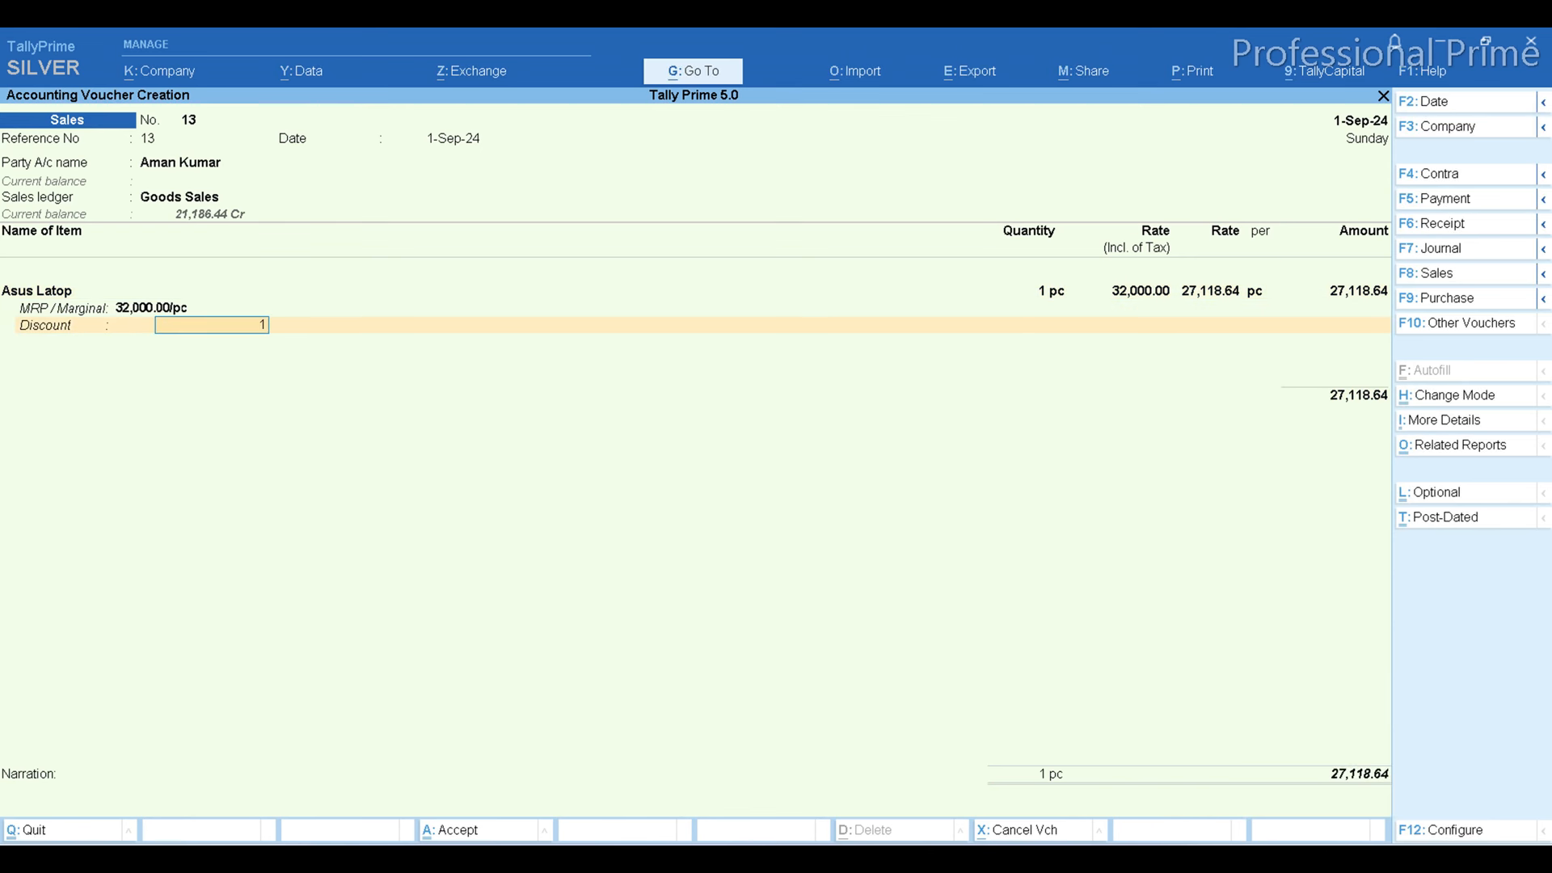
{"action": "type", "text": "500"}
{"action": "key", "text": "Return"}
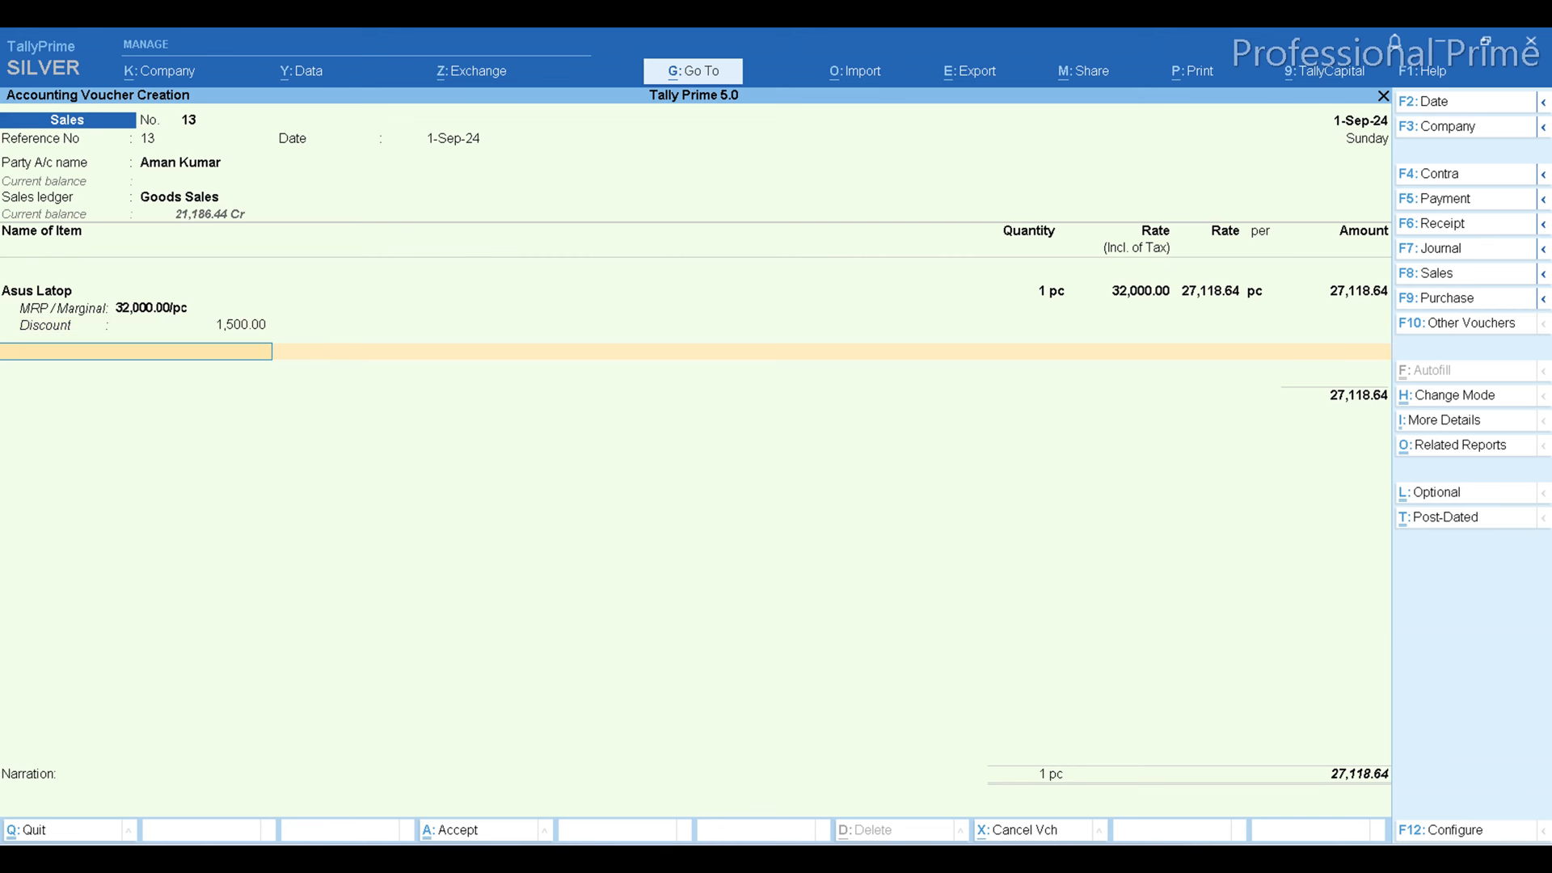
{"action": "key", "text": "Return"}
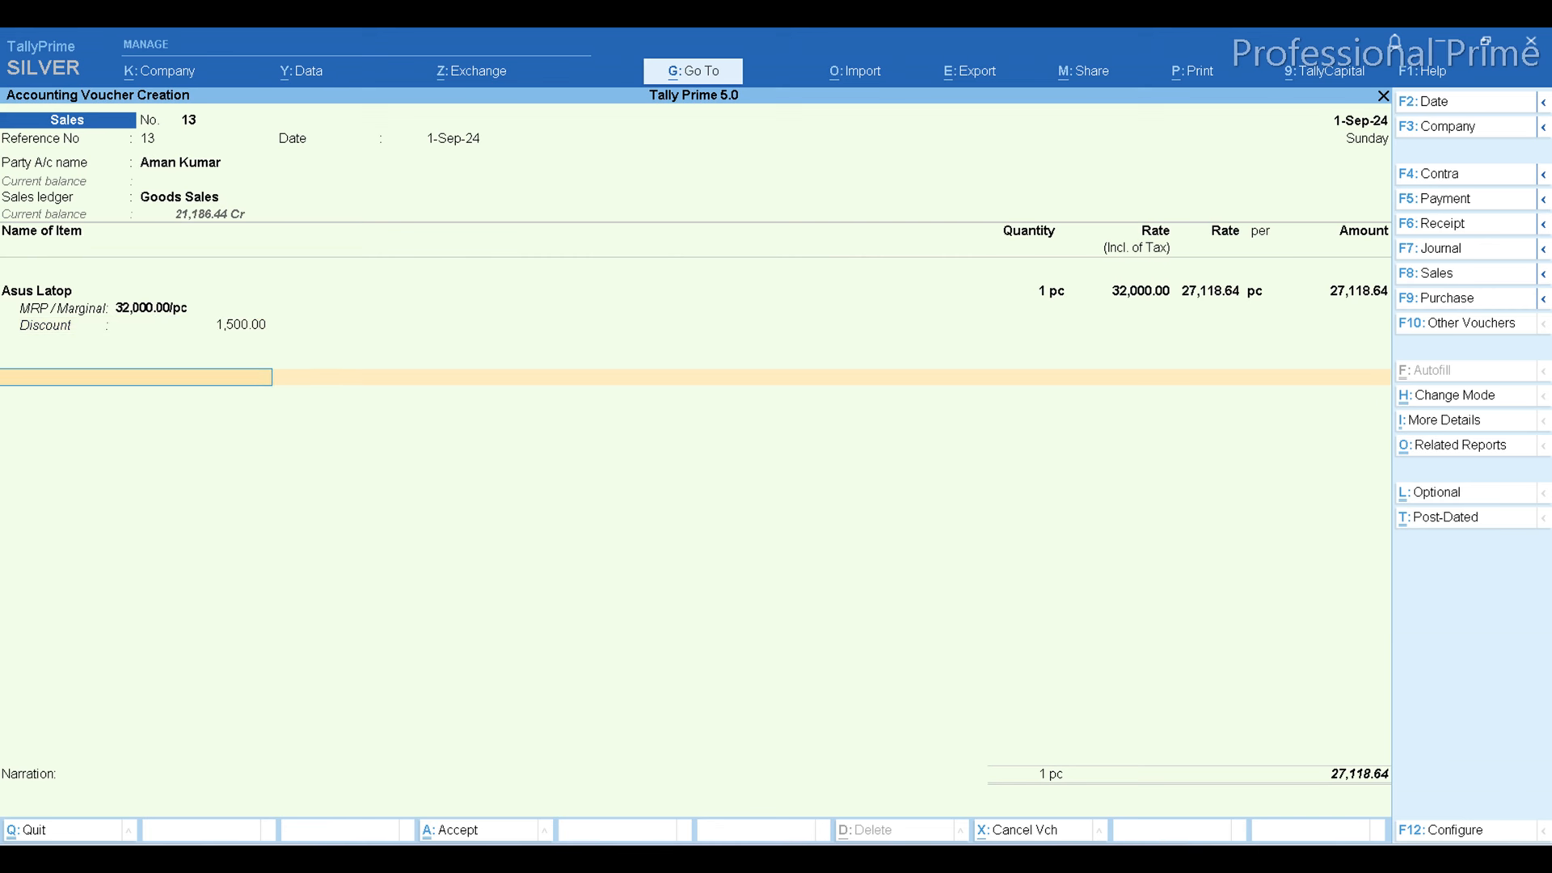
Add the Output Cgst and Output Sgst ledgers below the Asus Latop item with their calculated amounts.
{"action": "type", "text": "Cg"}
{"action": "key", "text": "Down"}
{"action": "key", "text": "Down"}
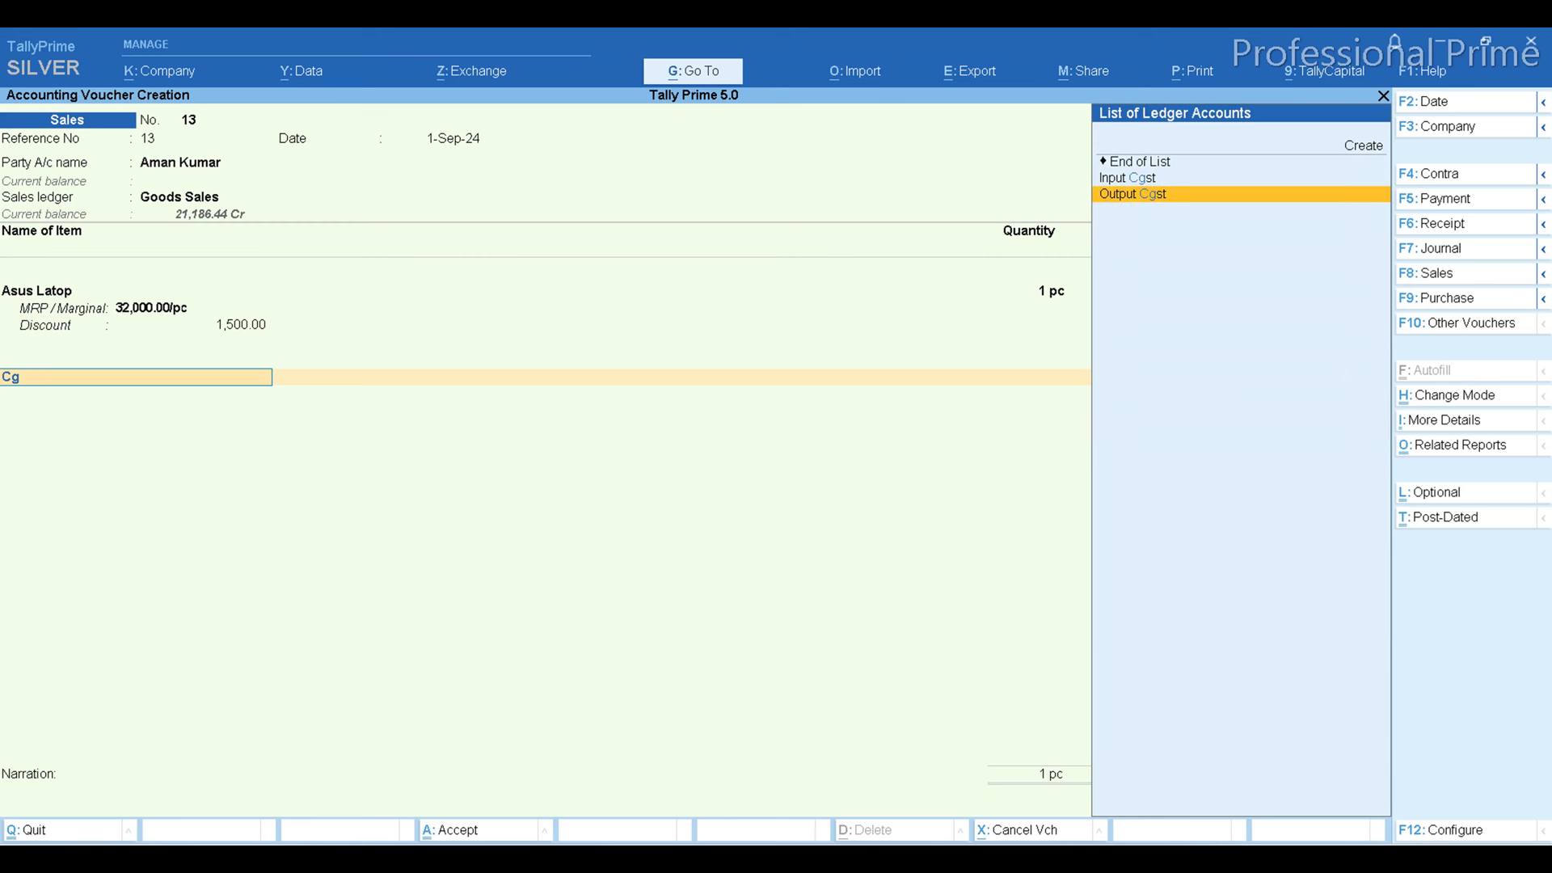
{"action": "key", "text": "Return"}
{"action": "key", "text": "Return"}
{"action": "type", "text": "Sg"}
{"action": "key", "text": "Down"}
{"action": "key", "text": "Down"}
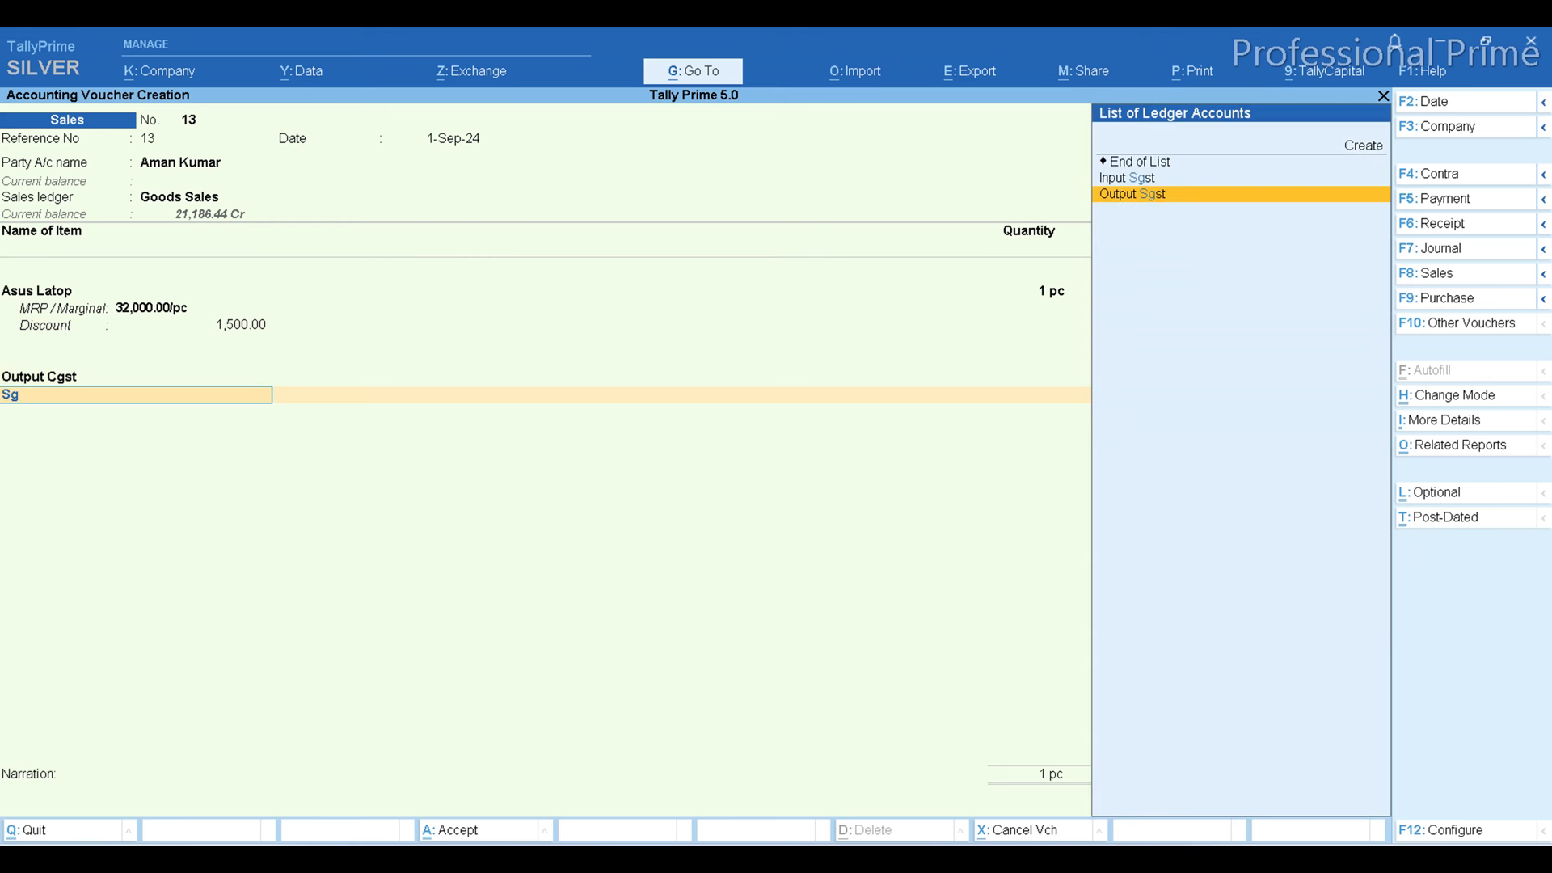
{"action": "key", "text": "Return"}
{"action": "key", "text": "Return"}
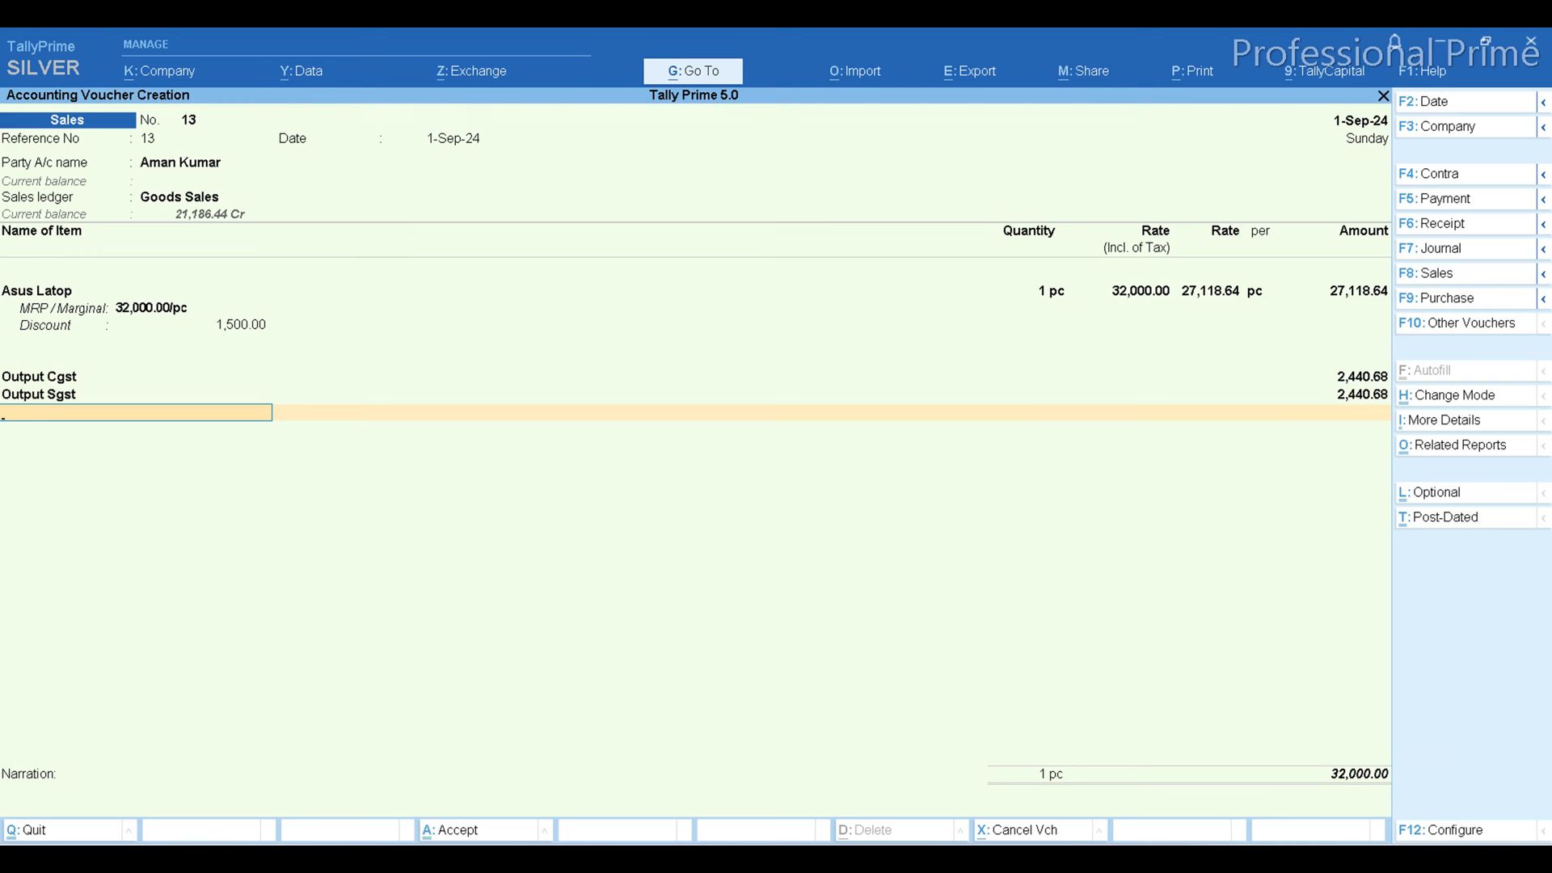
Glance at the discount types list in Excel, return to TallyPrime, and begin creating a ledger named Abc Festival Offer from the voucher.
{"action": "key", "text": "alt+Tab"}
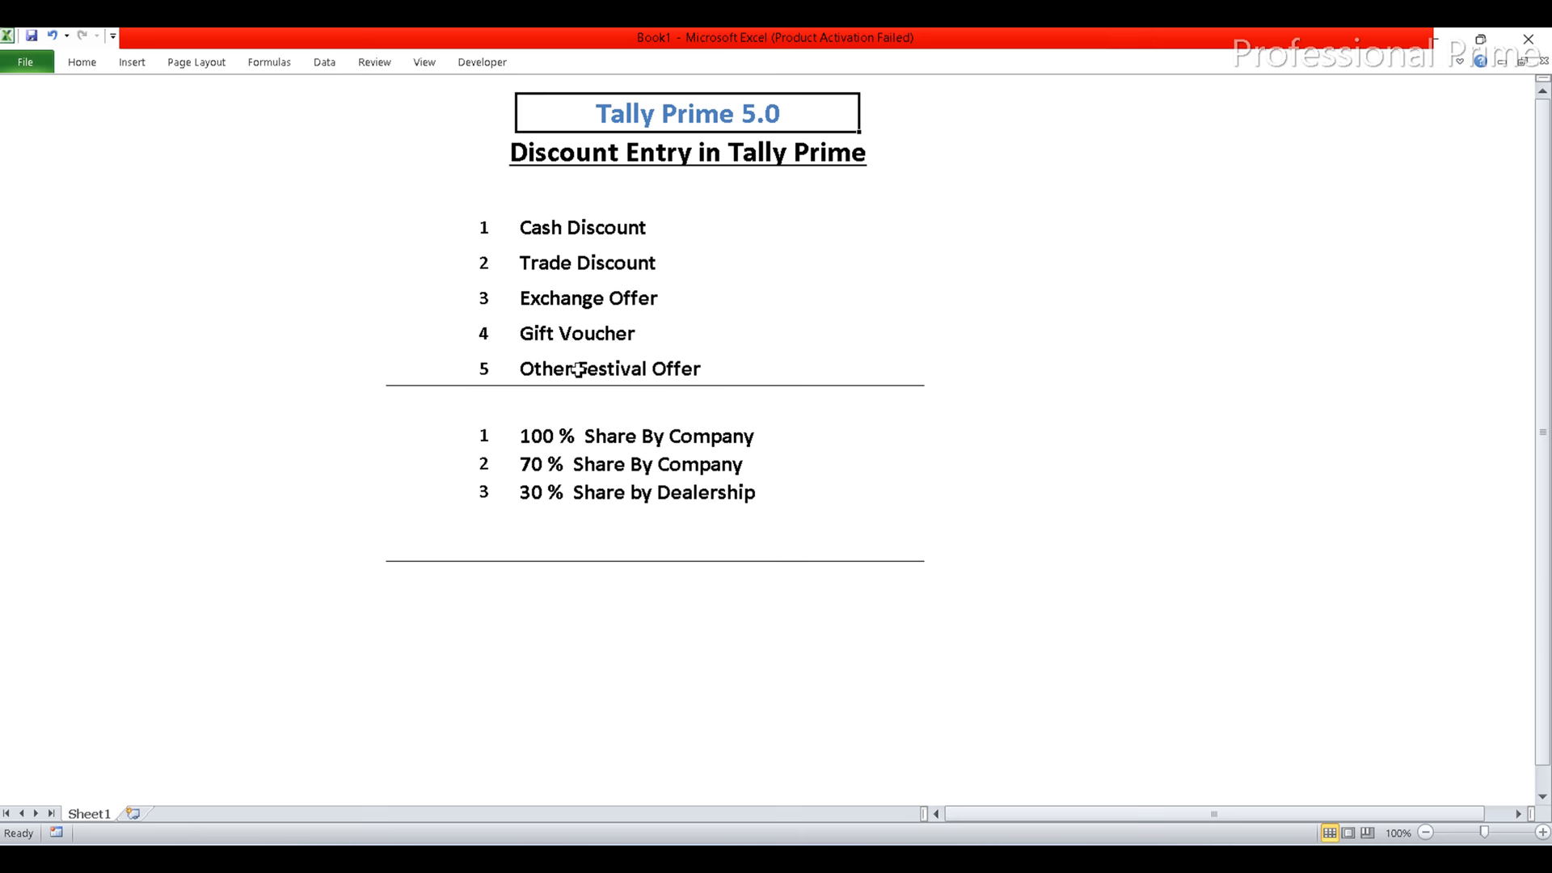
{"action": "left_click", "coordinate": [936, 813]}
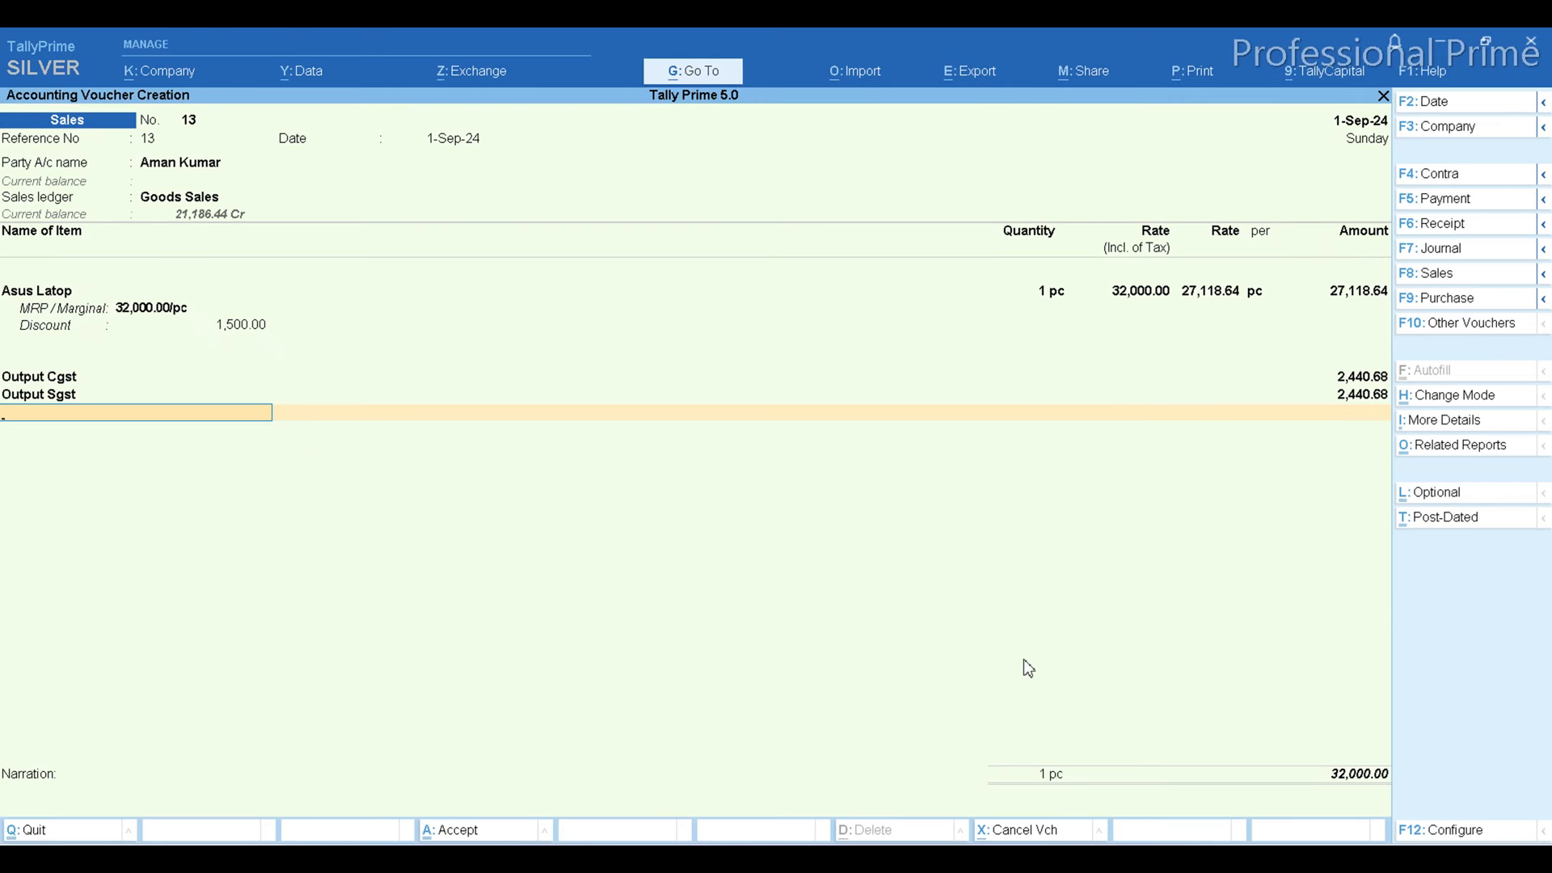
{"action": "key", "text": "alt+c"}
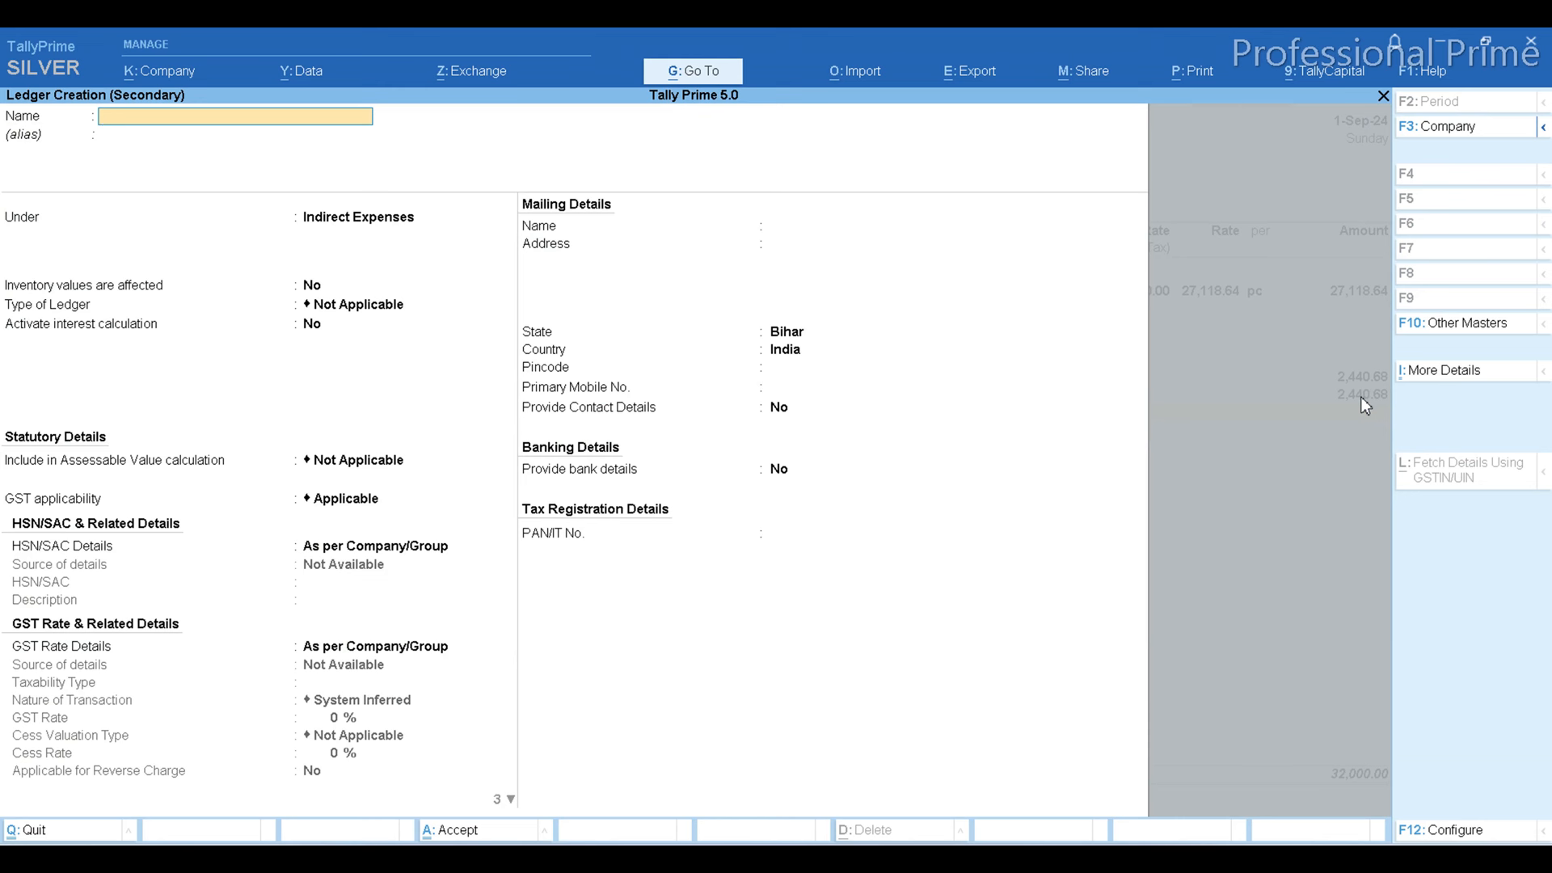
{"action": "type", "text": "Abc Festival Offer"}
{"action": "key", "text": "Return"}
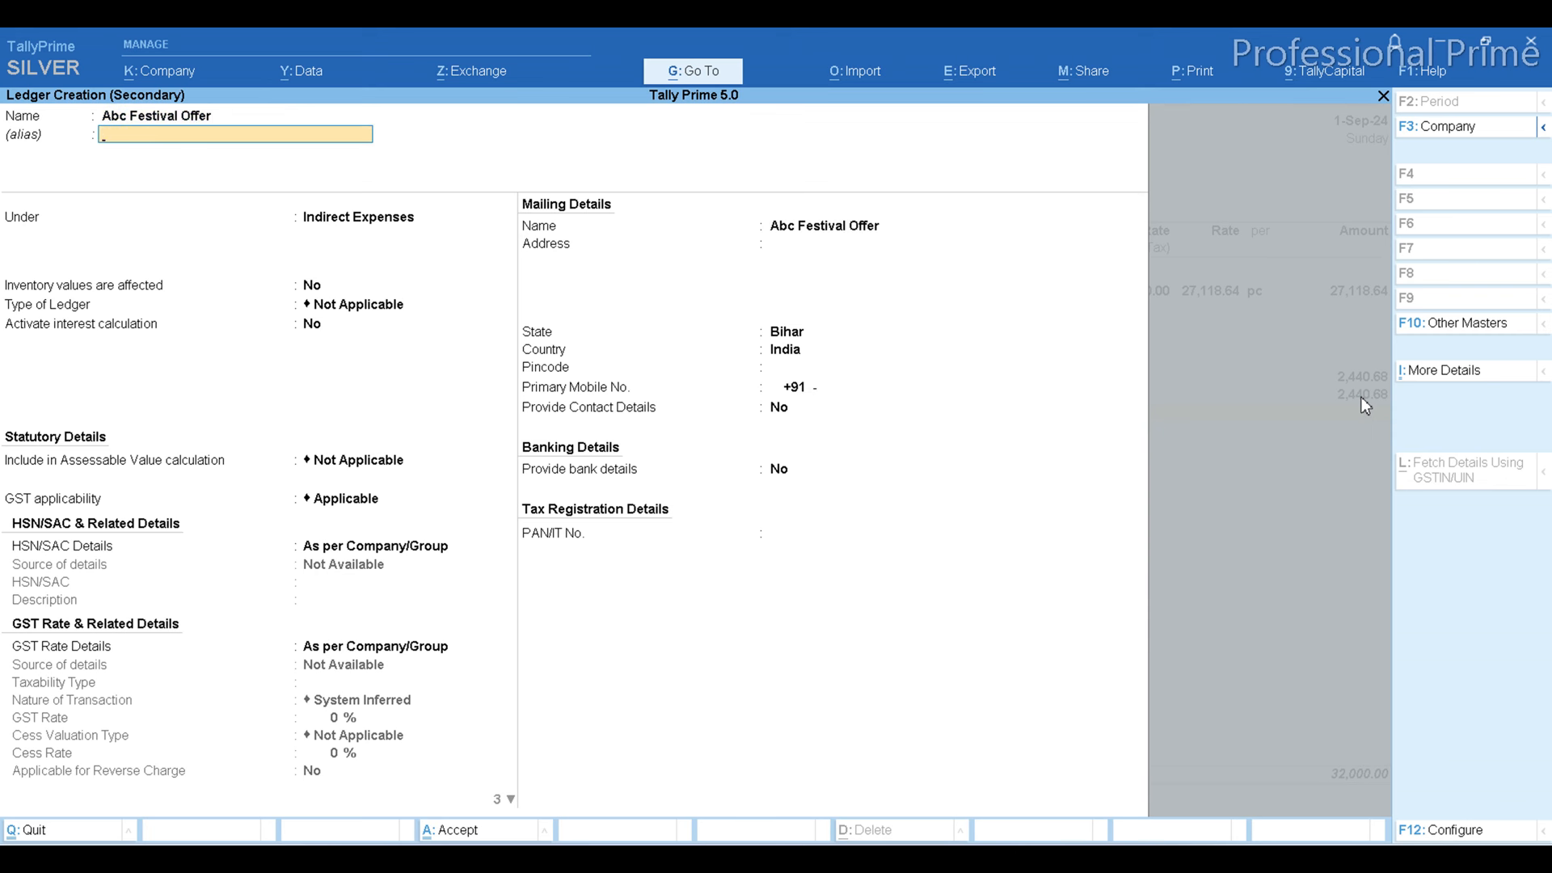
{"action": "key", "text": "Return"}
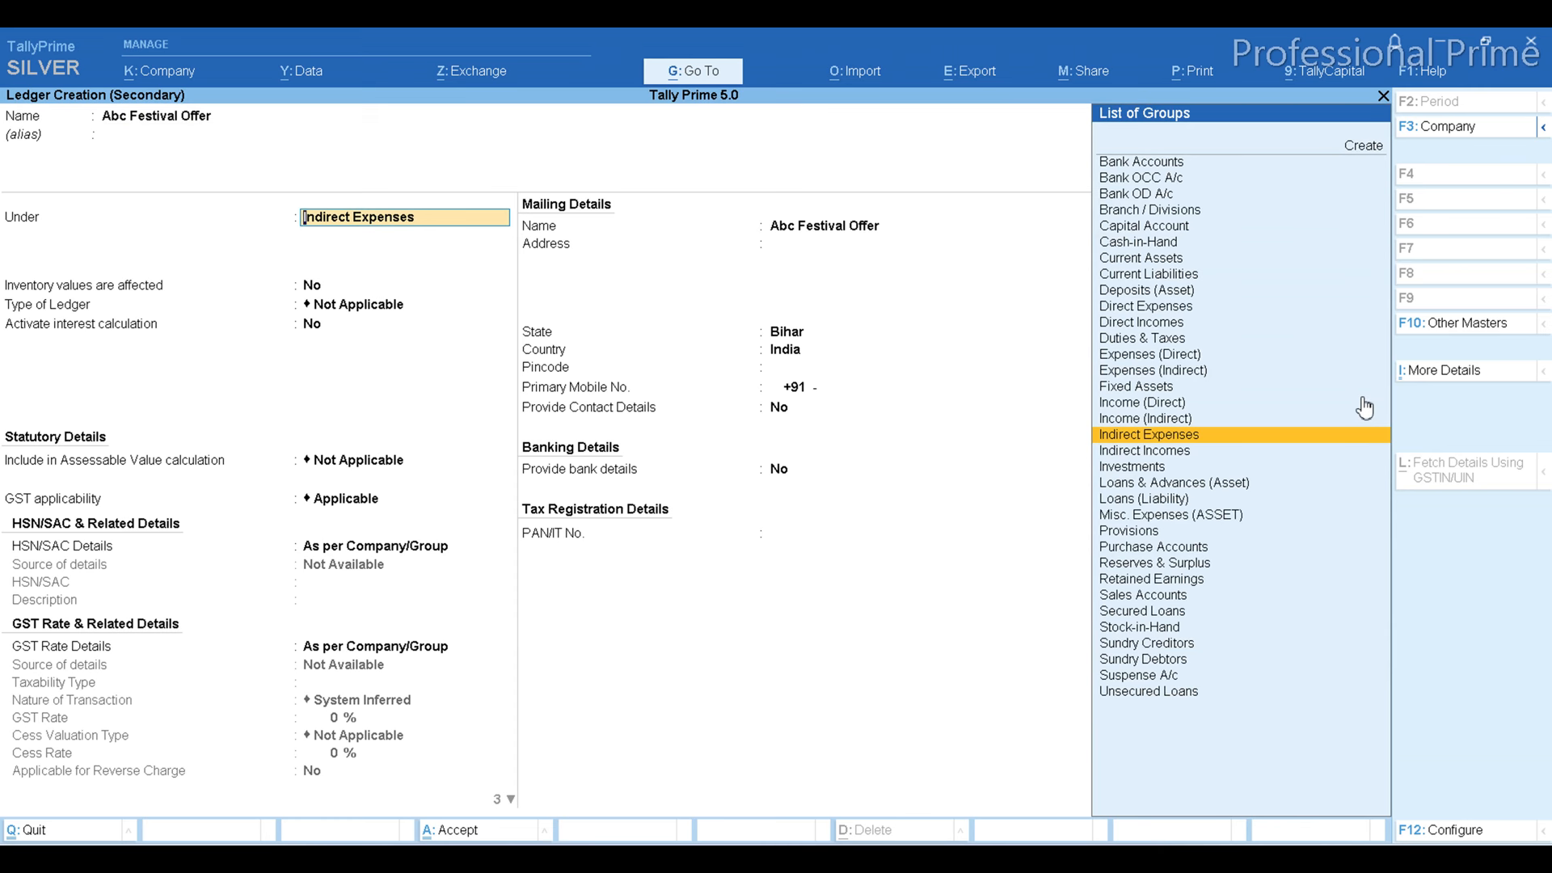
Create a group named Offer under Sales Accounts and use it as the parent of the Abc Festival Offer ledger.
{"action": "key", "text": "alt+c"}
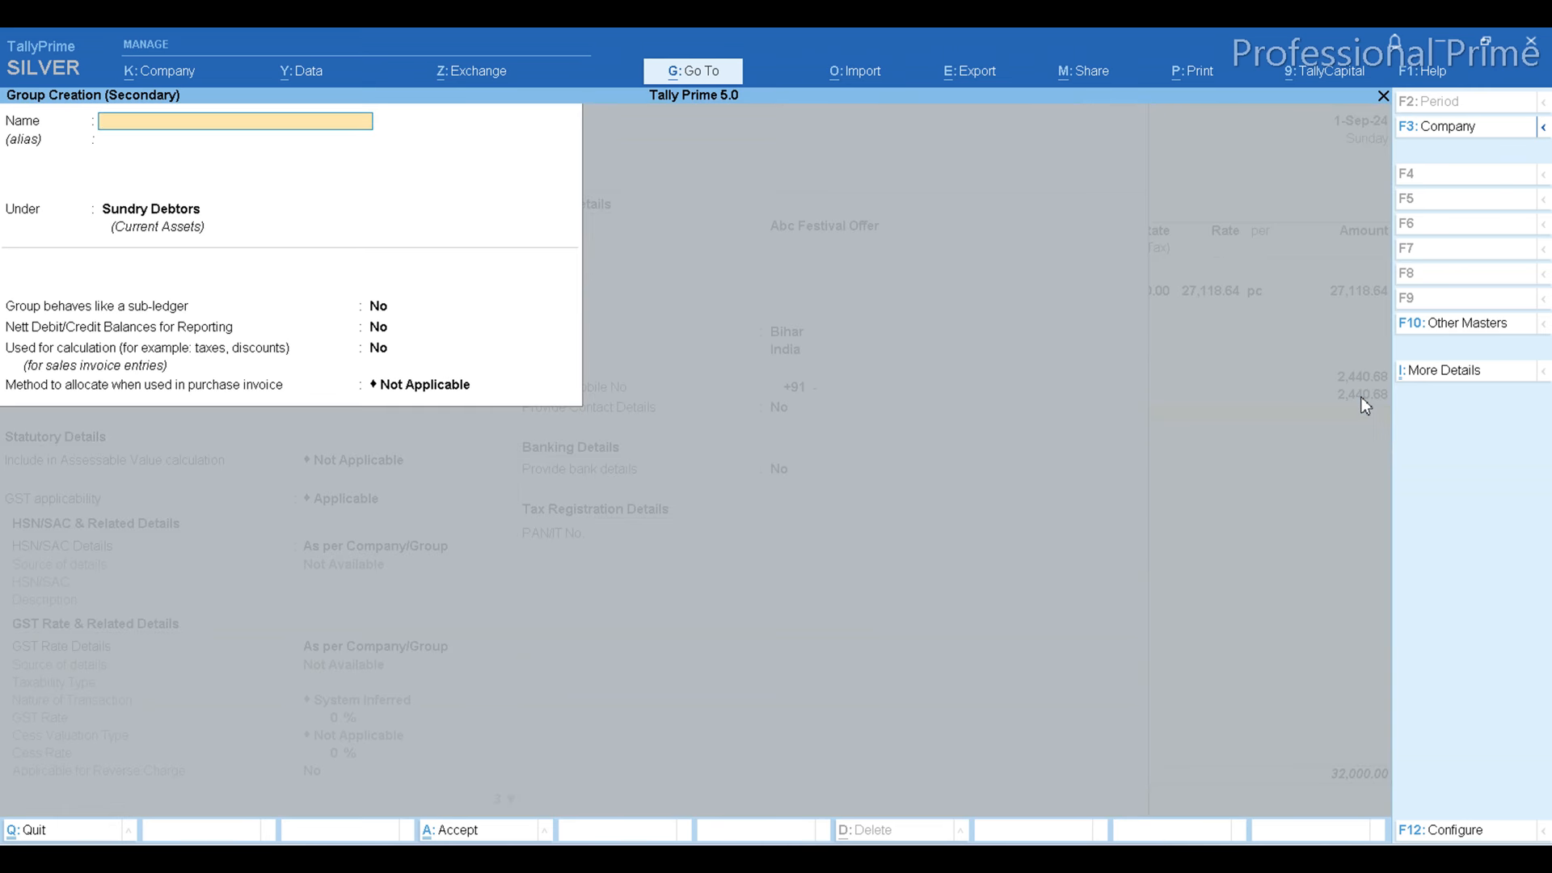
{"action": "type", "text": "Offer"}
{"action": "key", "text": "Return"}
{"action": "type", "text": "Sal"}
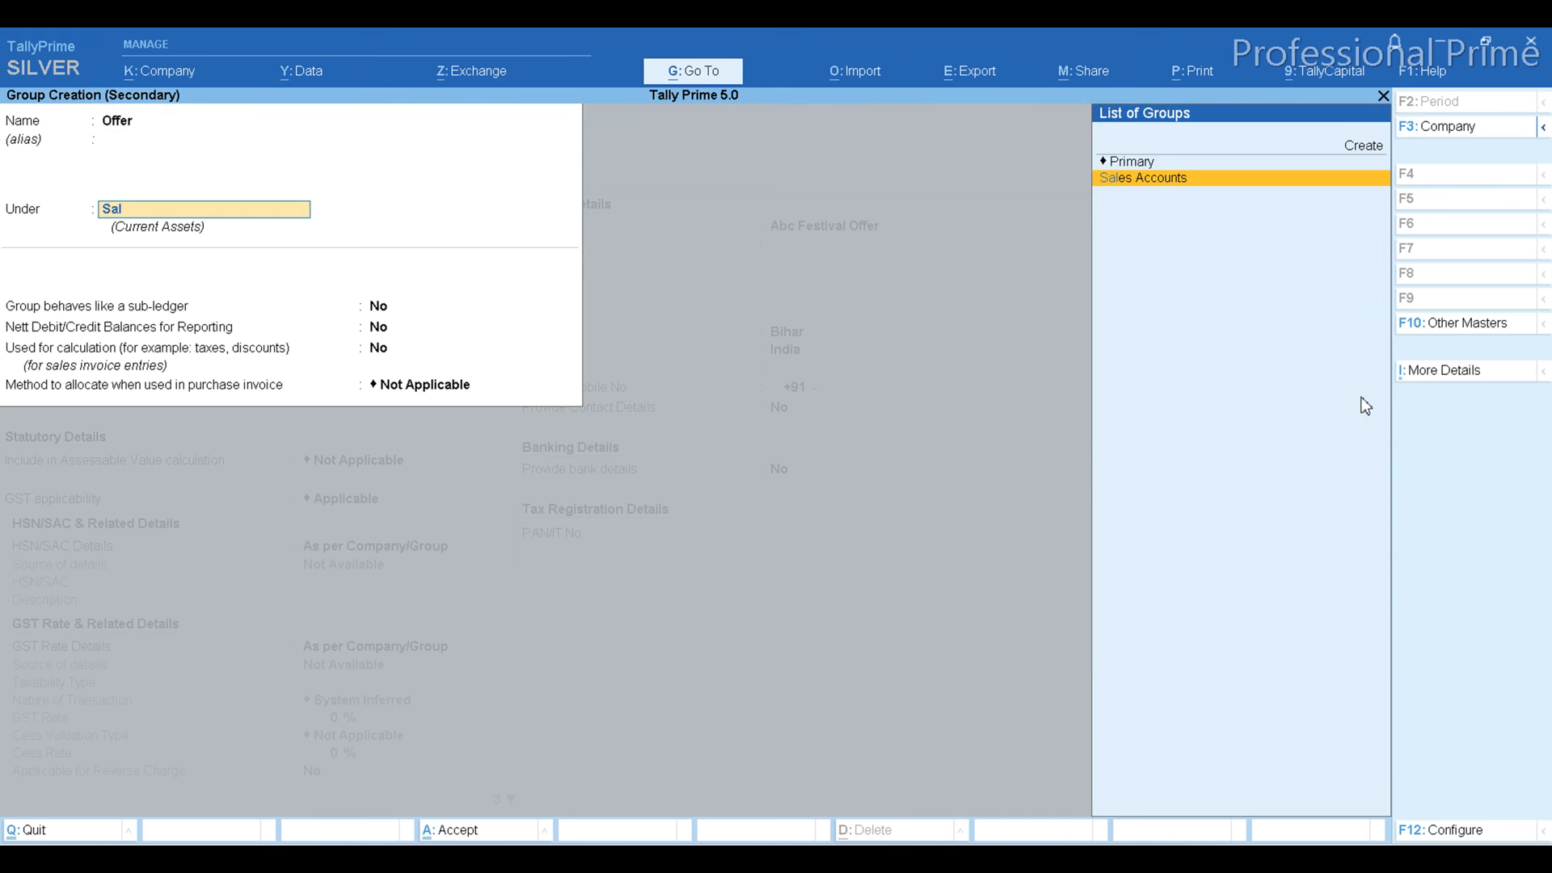
{"action": "key", "text": "Return"}
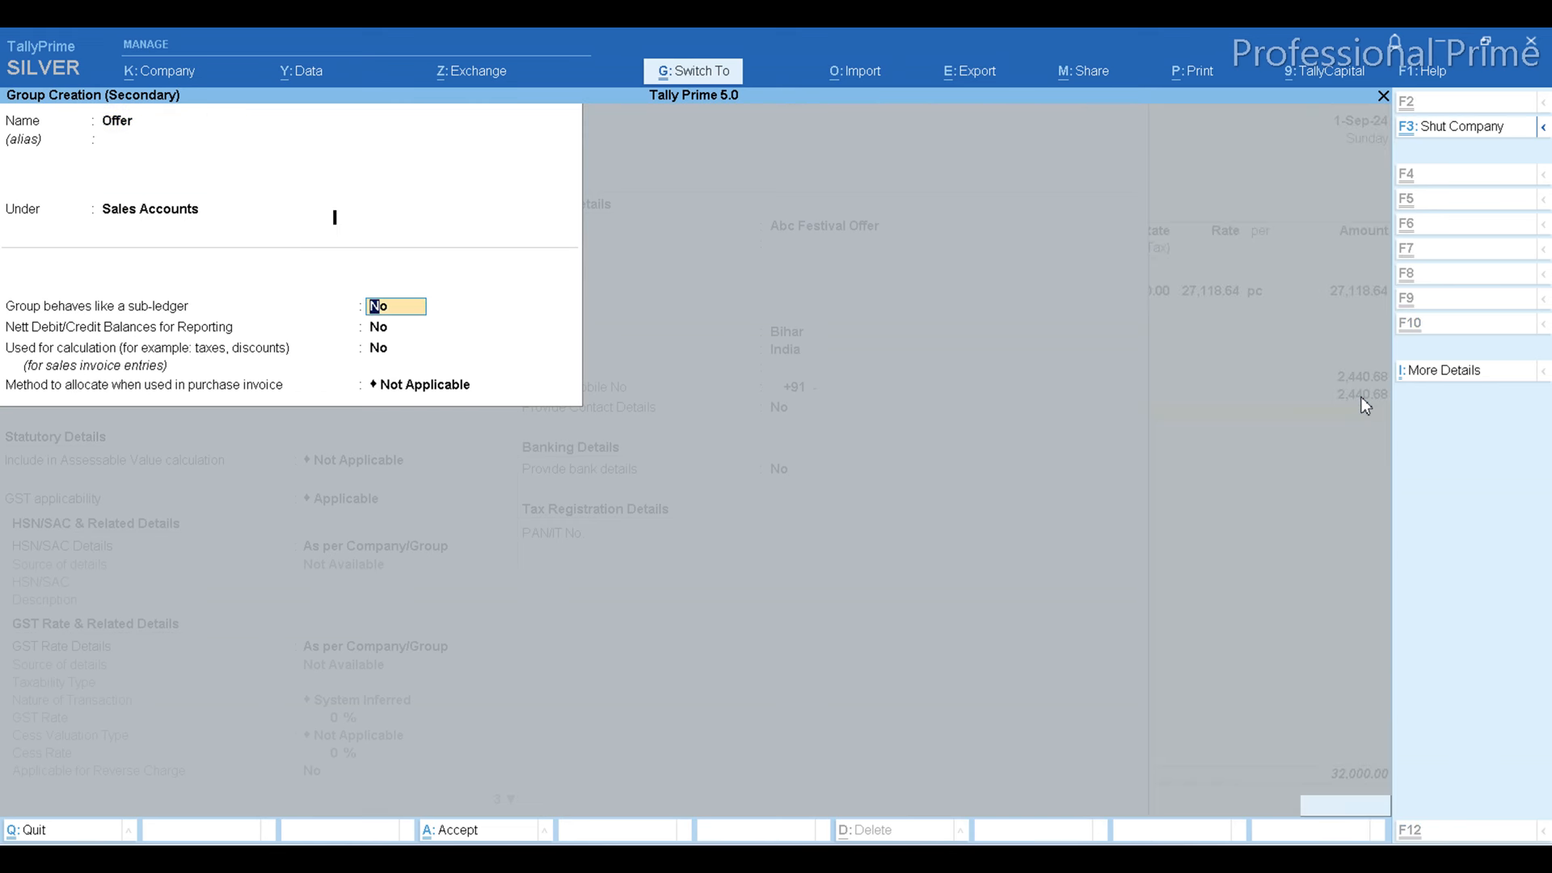
{"action": "key", "text": "ctrl+a"}
{"action": "key", "text": "Return"}
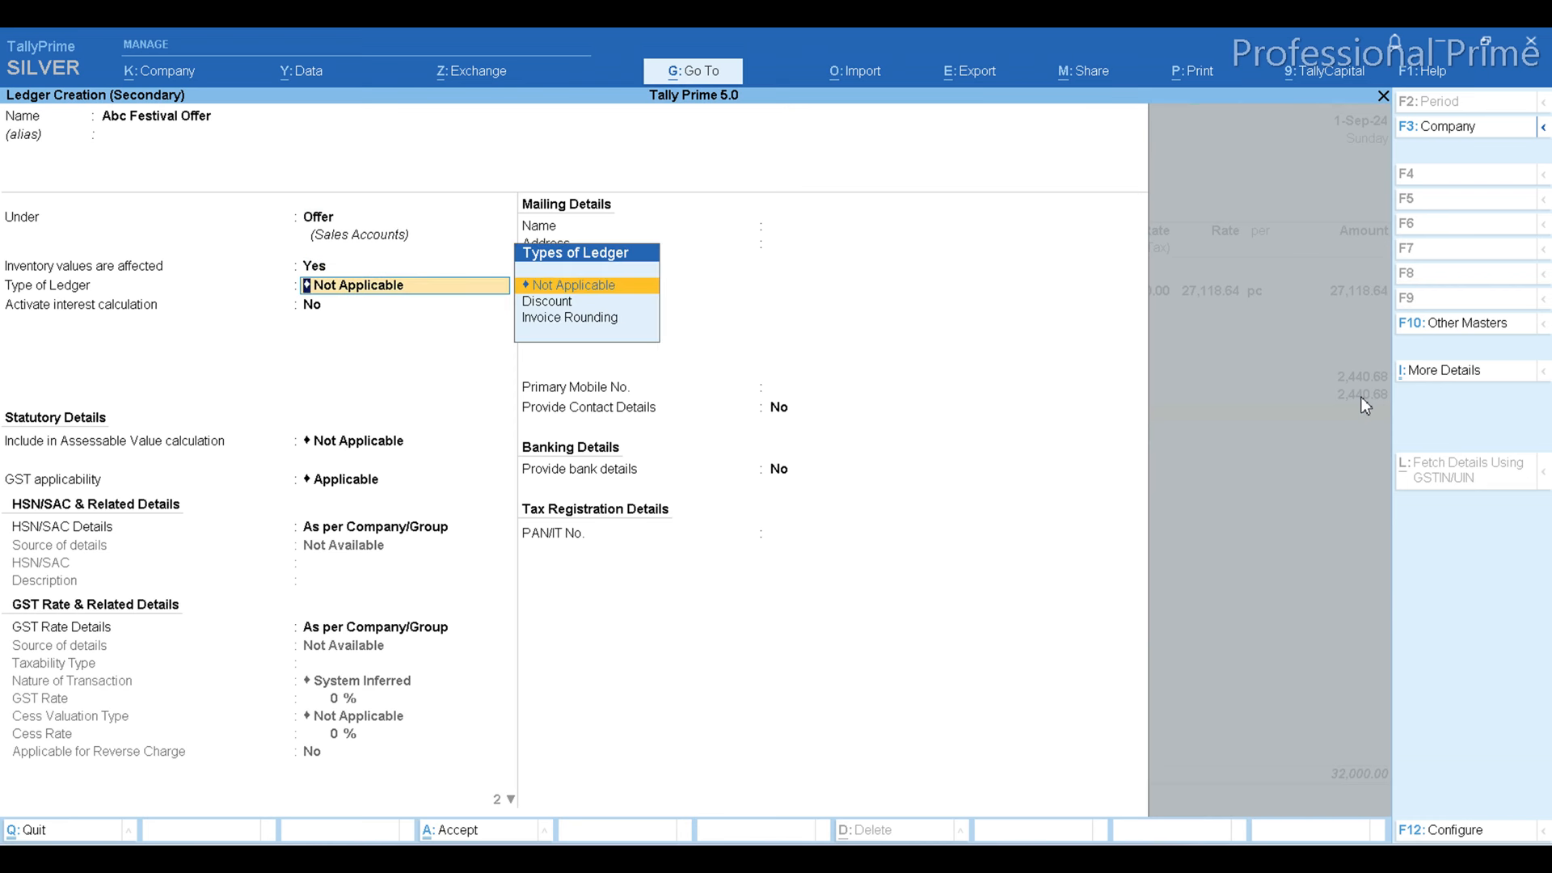
Set the Abc Festival Offer ledger's type to Discount and save the ledger into the voucher.
{"action": "key", "text": "Down"}
{"action": "key", "text": "Return"}
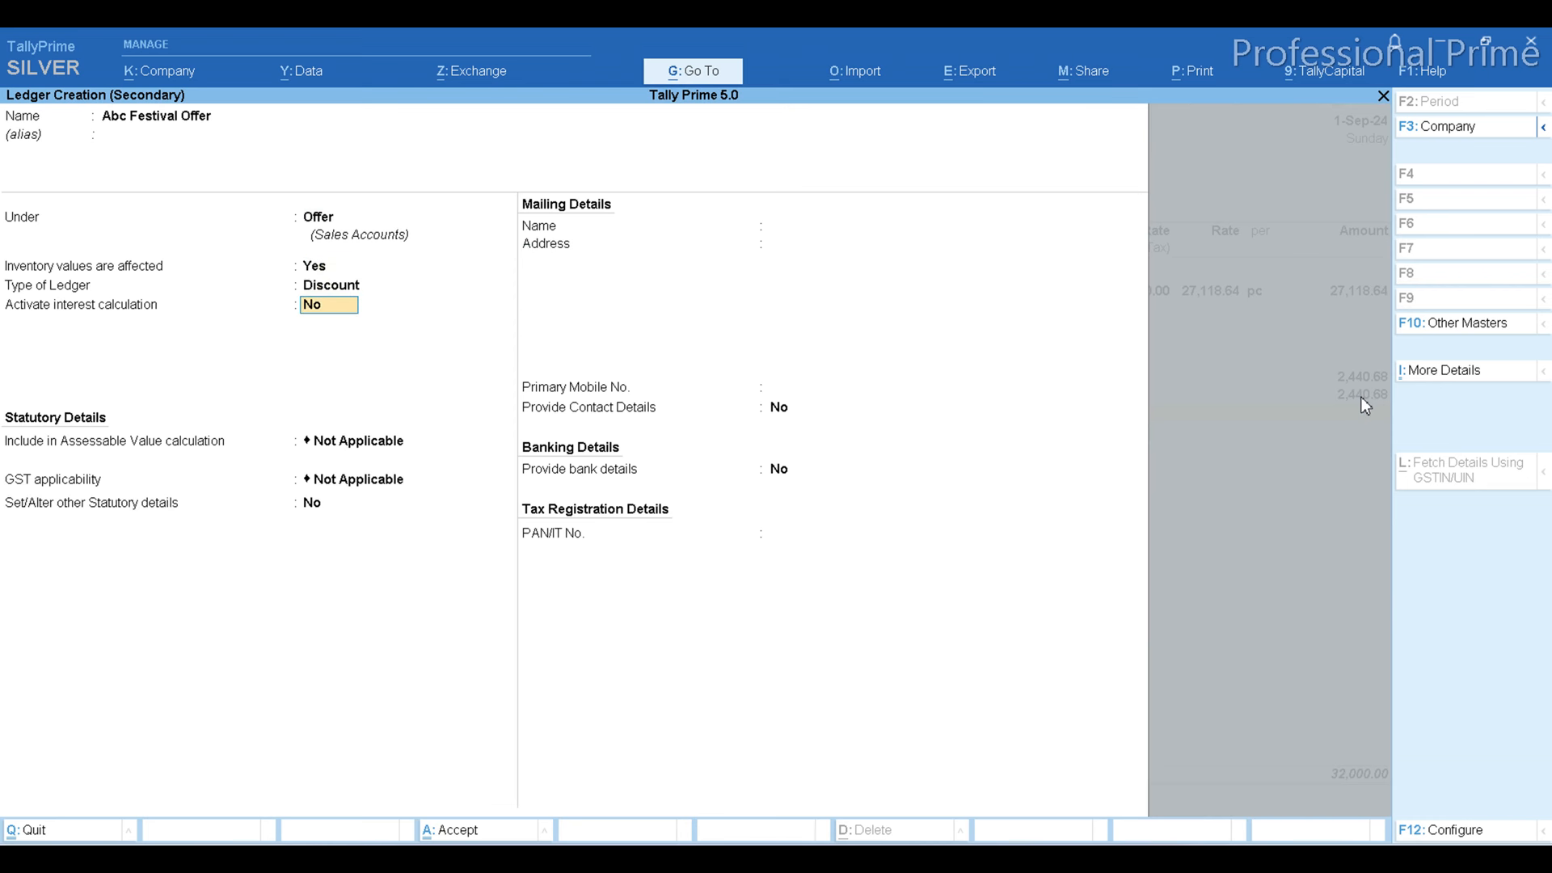
{"action": "key", "text": "ctrl"}
{"action": "key", "text": "ctrl+a"}
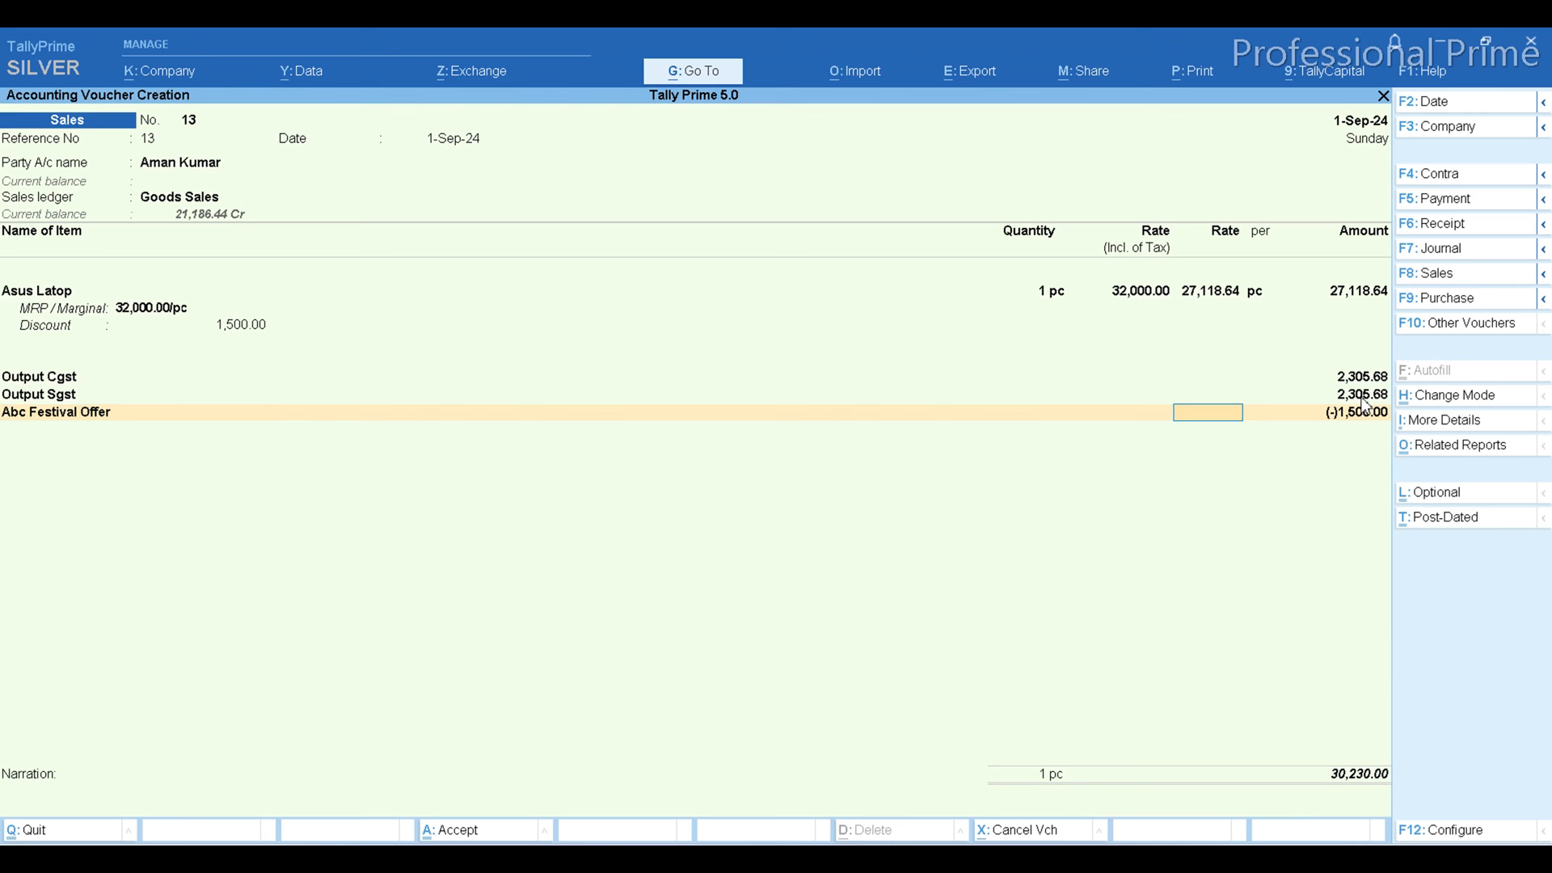
Accept the Abc Festival Offer amount of (-)1,500.00, finish the ledger list and save sales voucher 13.
{"action": "key", "text": "Return"}
{"action": "key", "text": "Return"}
{"action": "key", "text": "Return"}
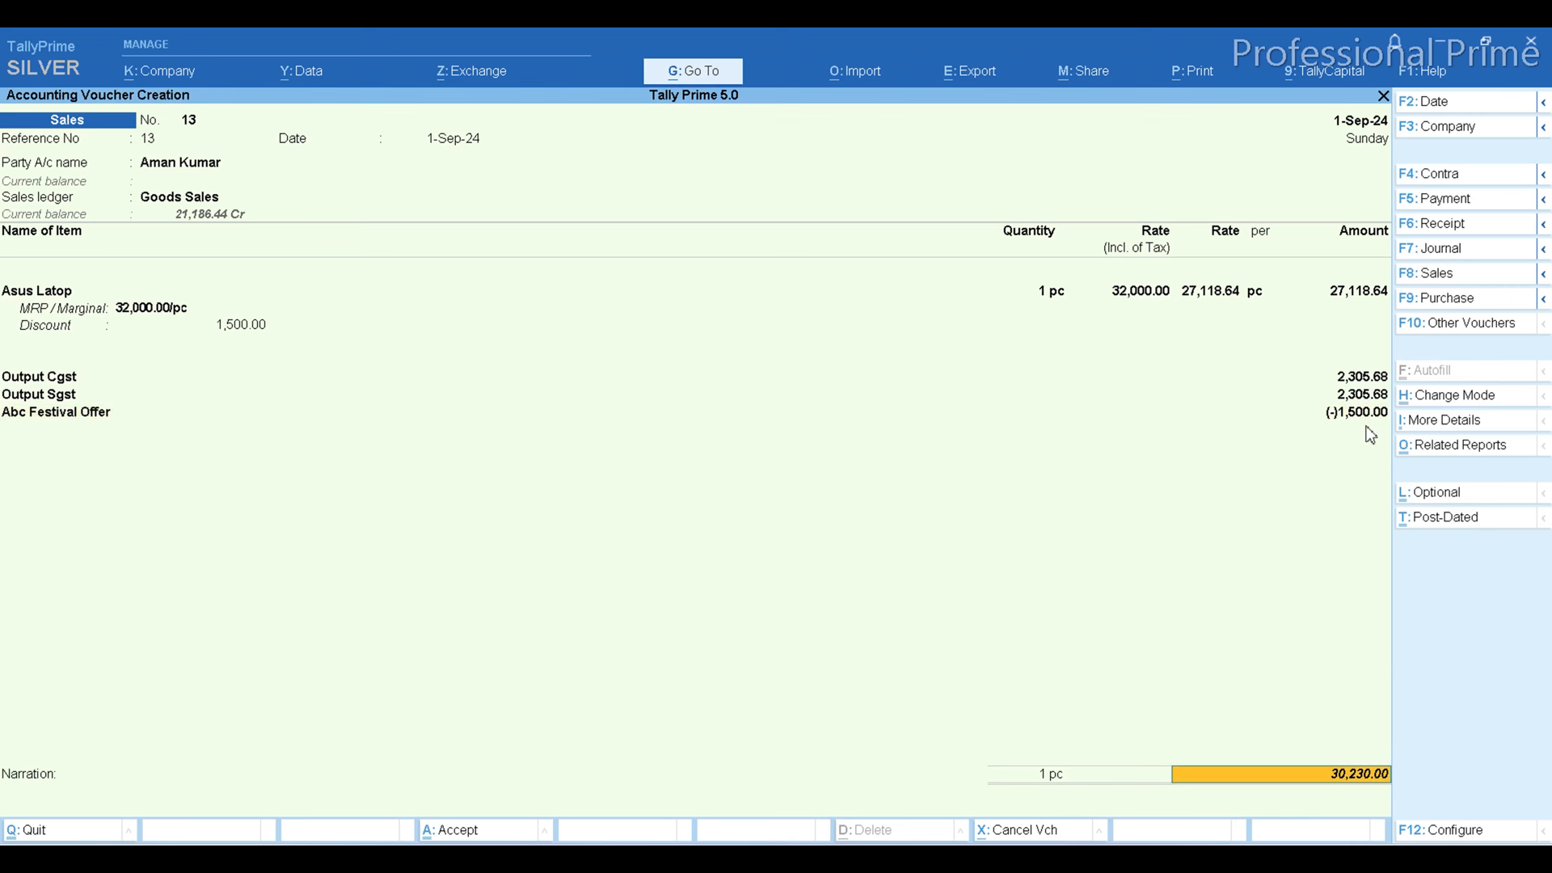
{"action": "key", "text": "Return"}
{"action": "key", "text": "Return"}
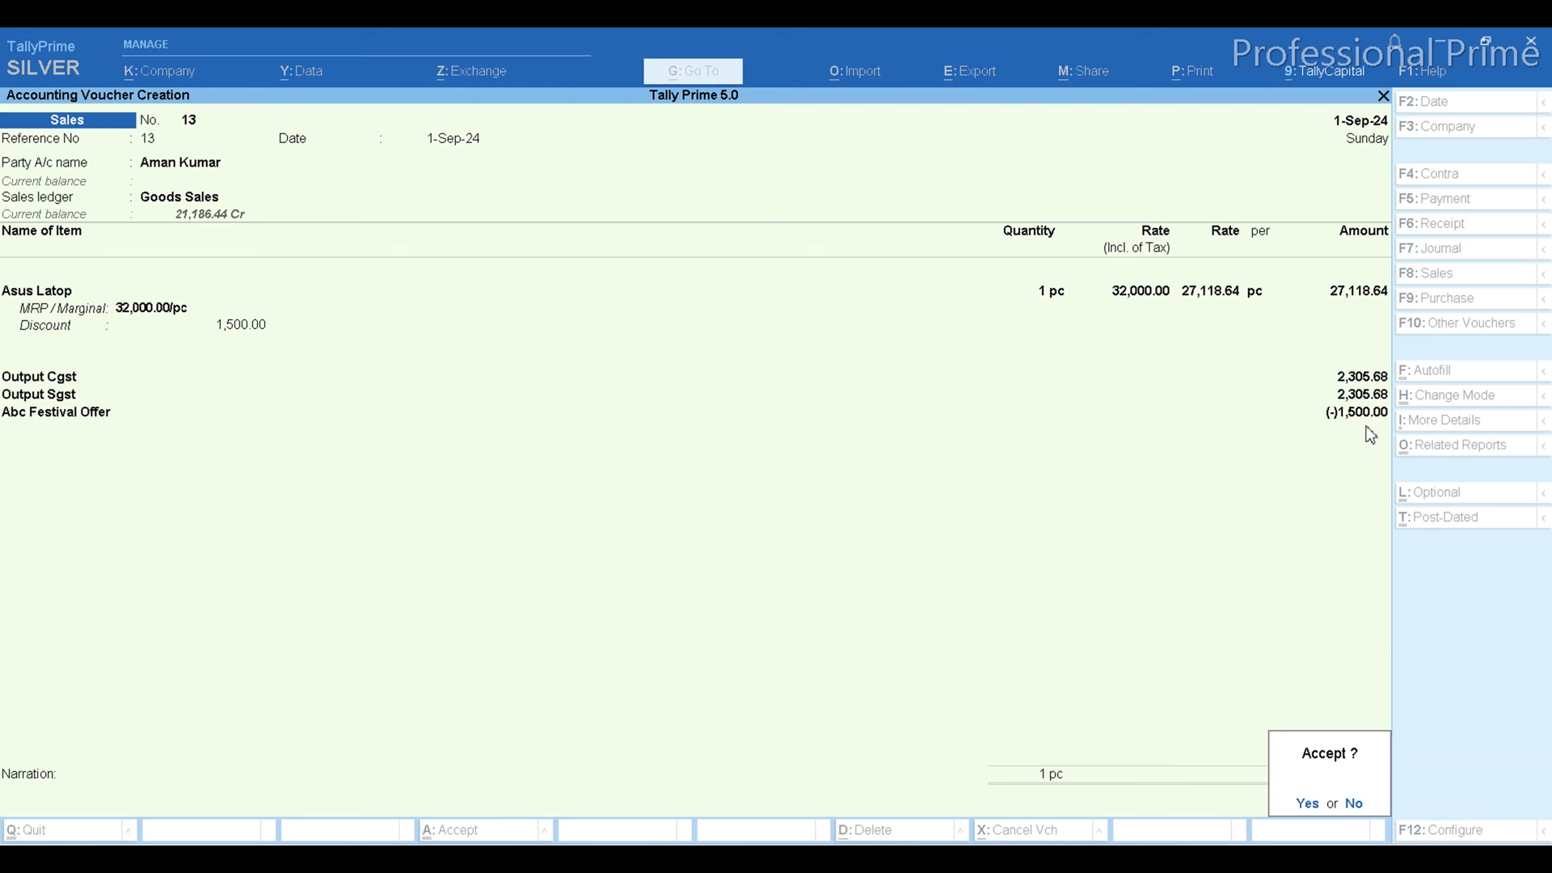
{"action": "key", "text": "Return"}
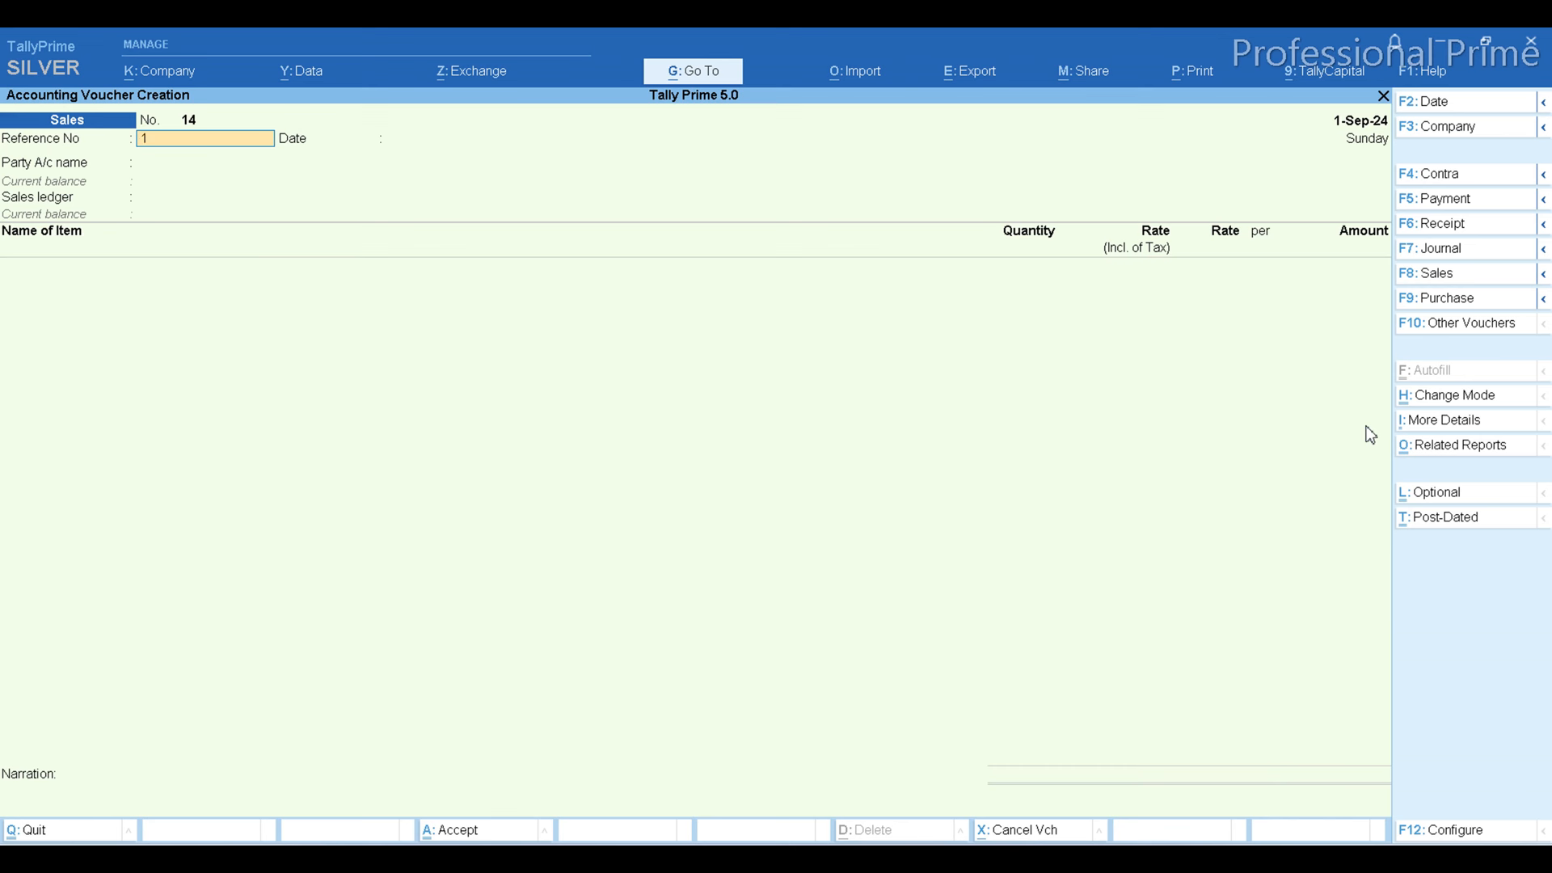
Fill voucher 14's header with reference number 14, date 1-Sep-24, the customer ledger just above Ayushman Enterprices, and Goods Sales as sales ledger.
{"action": "key", "text": "Return"}
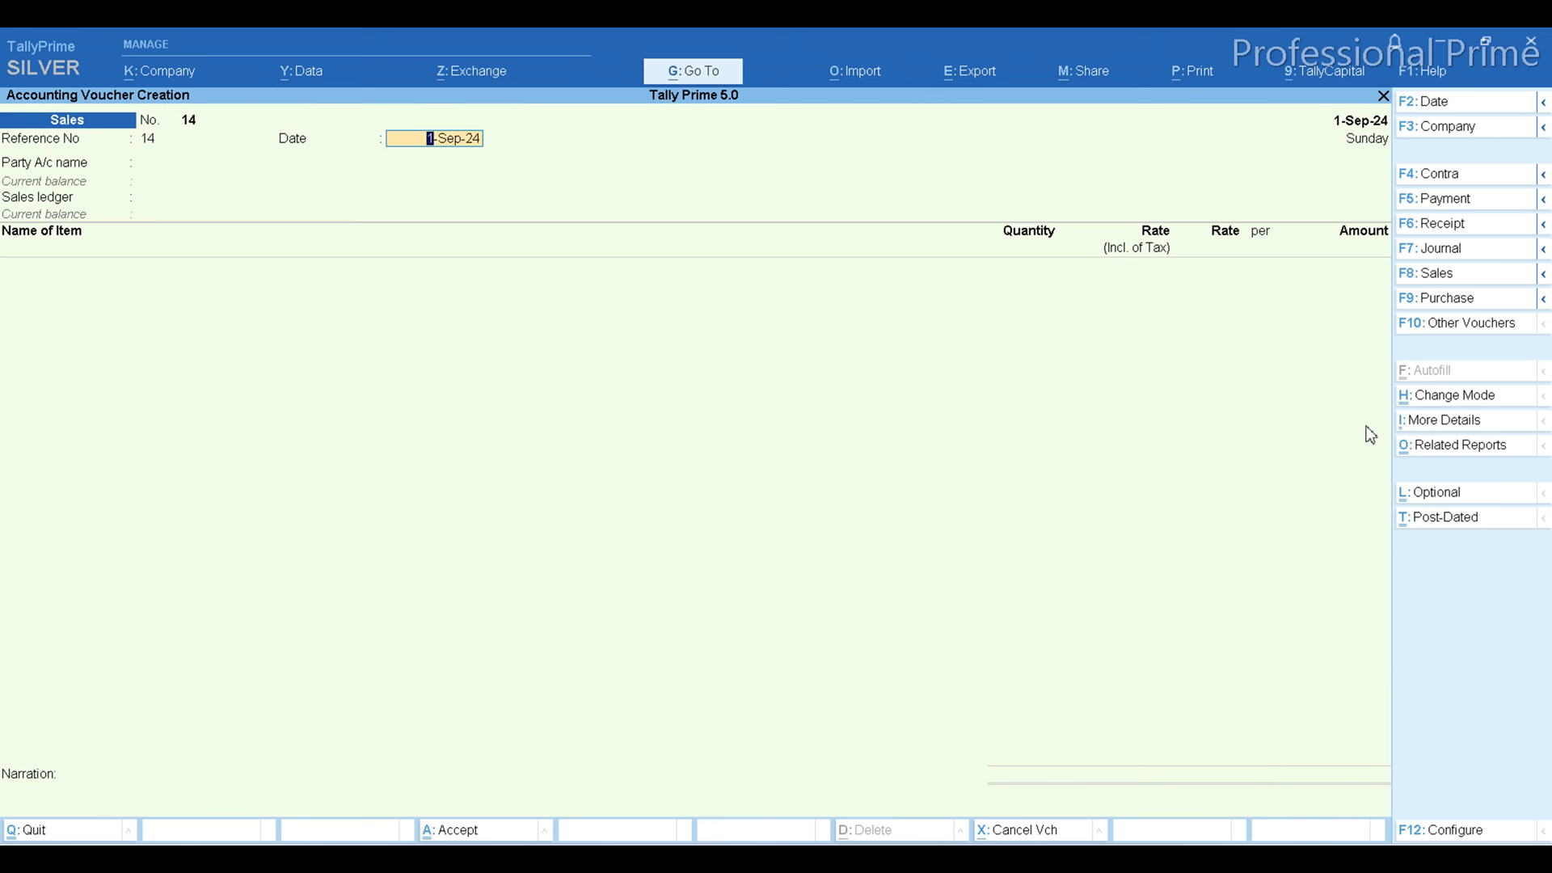
{"action": "key", "text": "Return"}
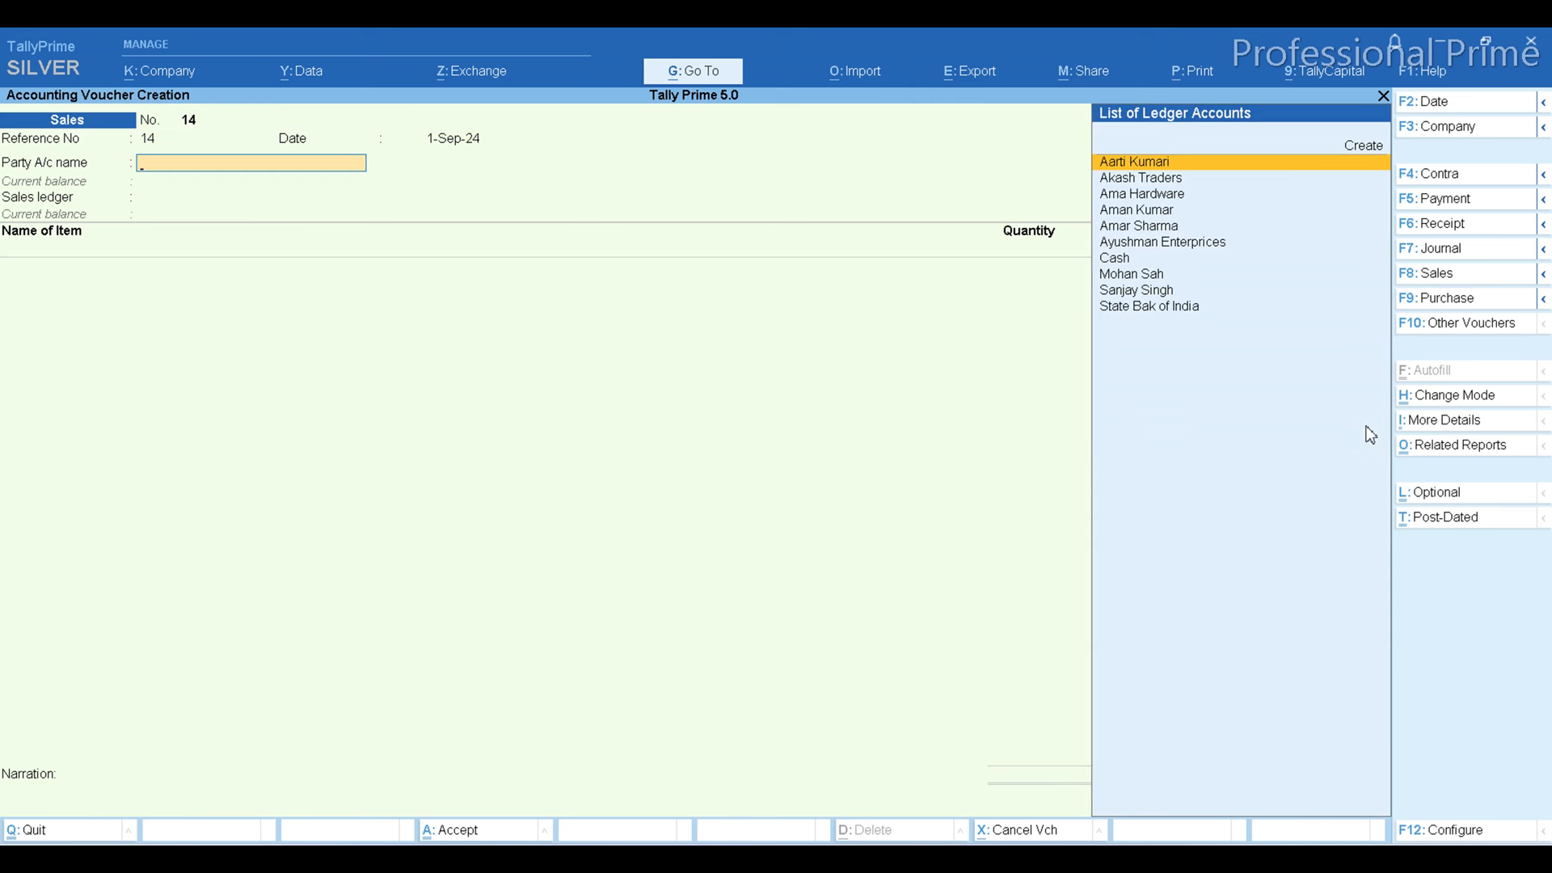
{"action": "key", "text": "Down"}
{"action": "key", "text": "Down"}
{"action": "key", "text": "Down"}
{"action": "key", "text": "Down"}
{"action": "key", "text": "Return"}
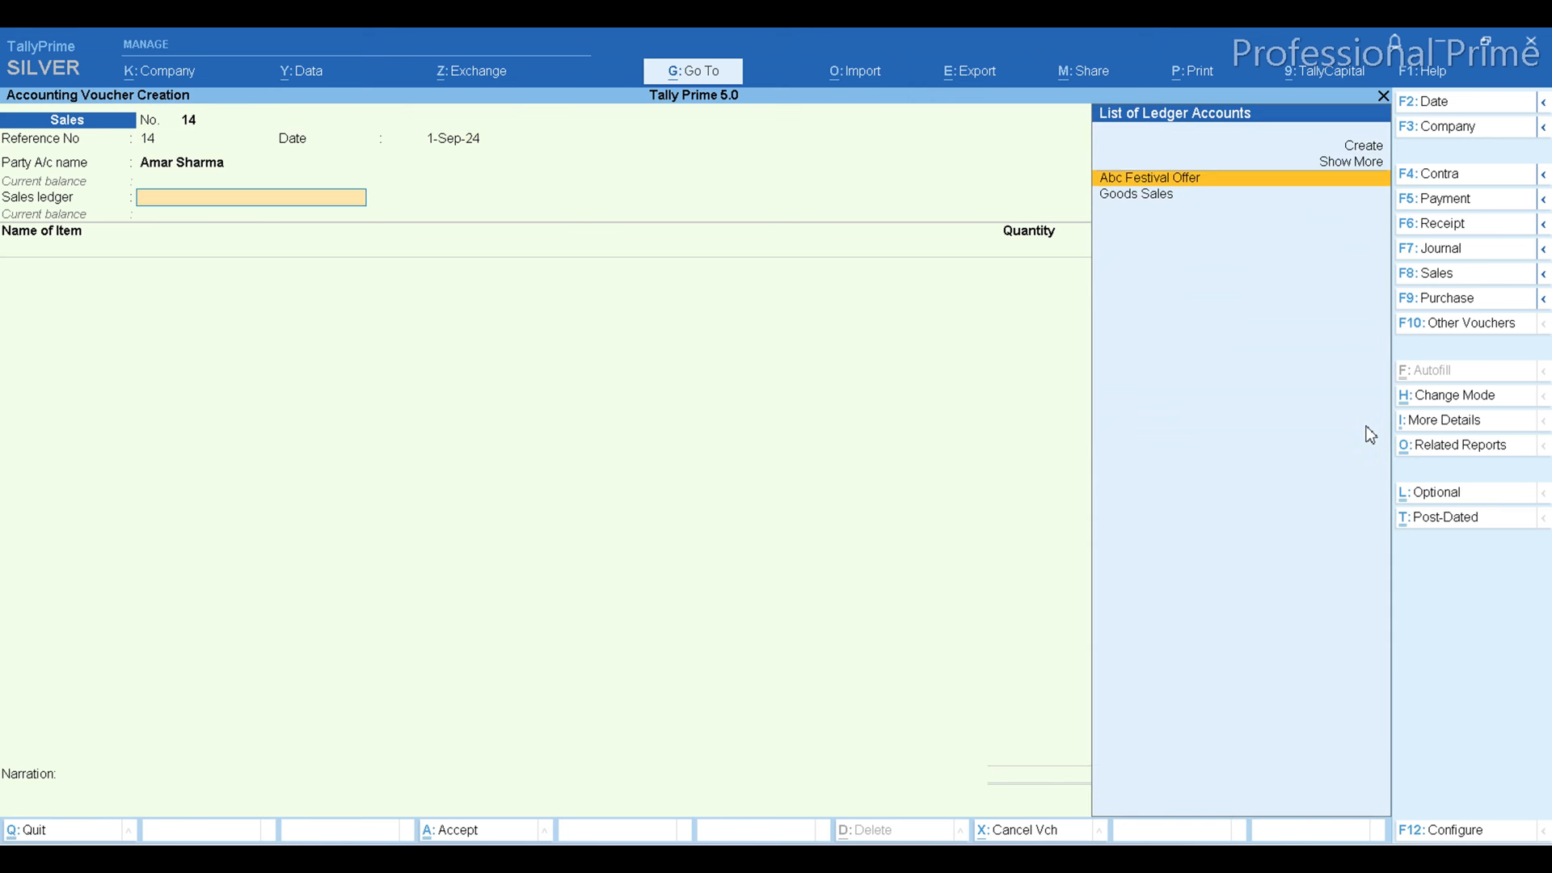
{"action": "key", "text": "Down"}
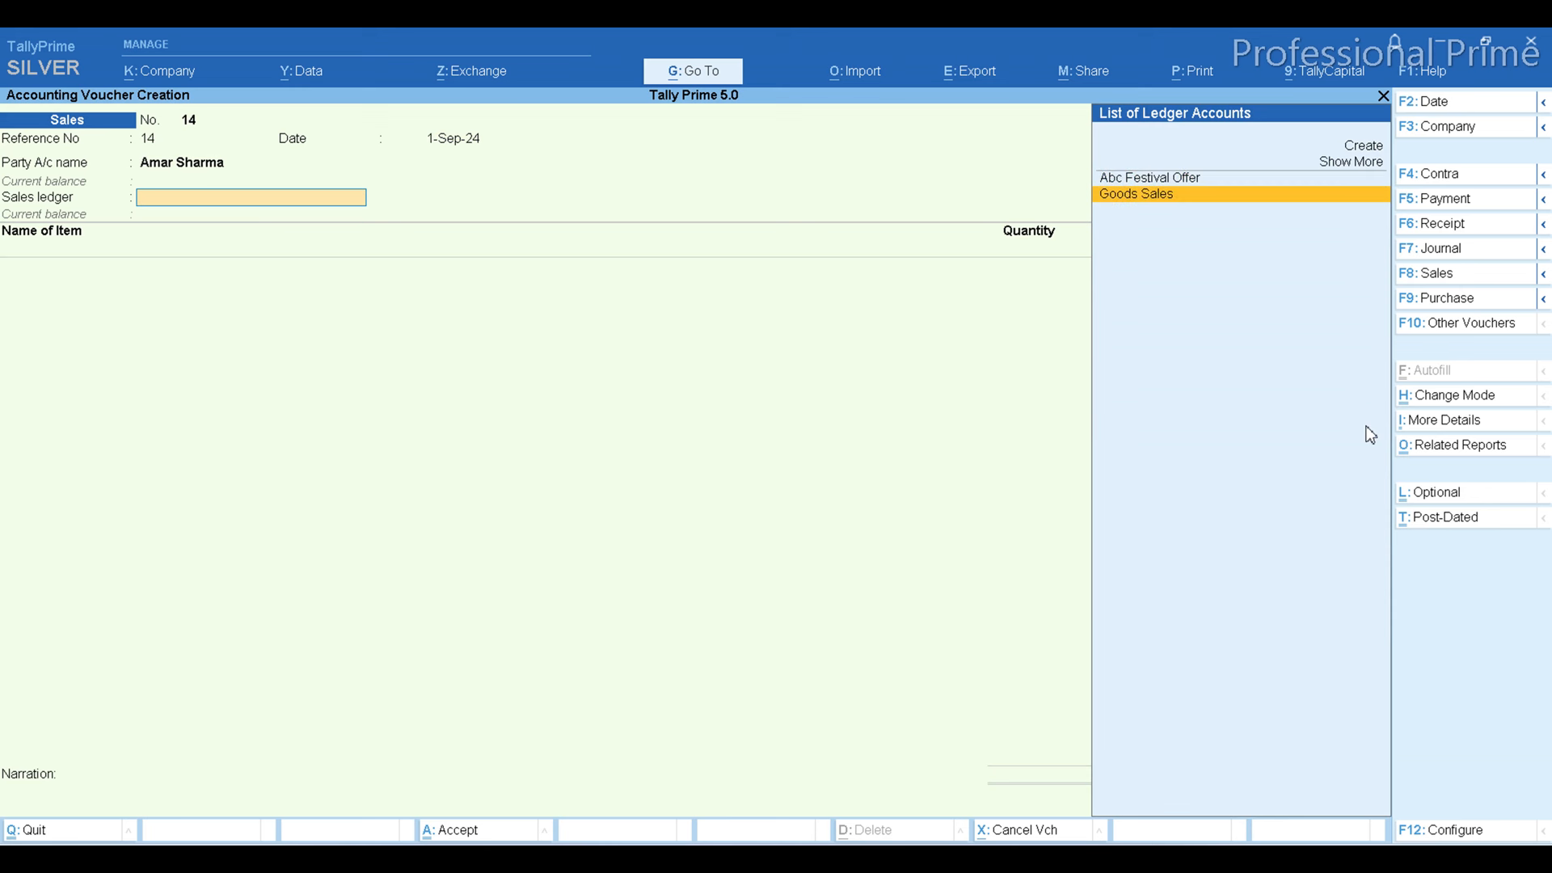
{"action": "key", "text": "Return"}
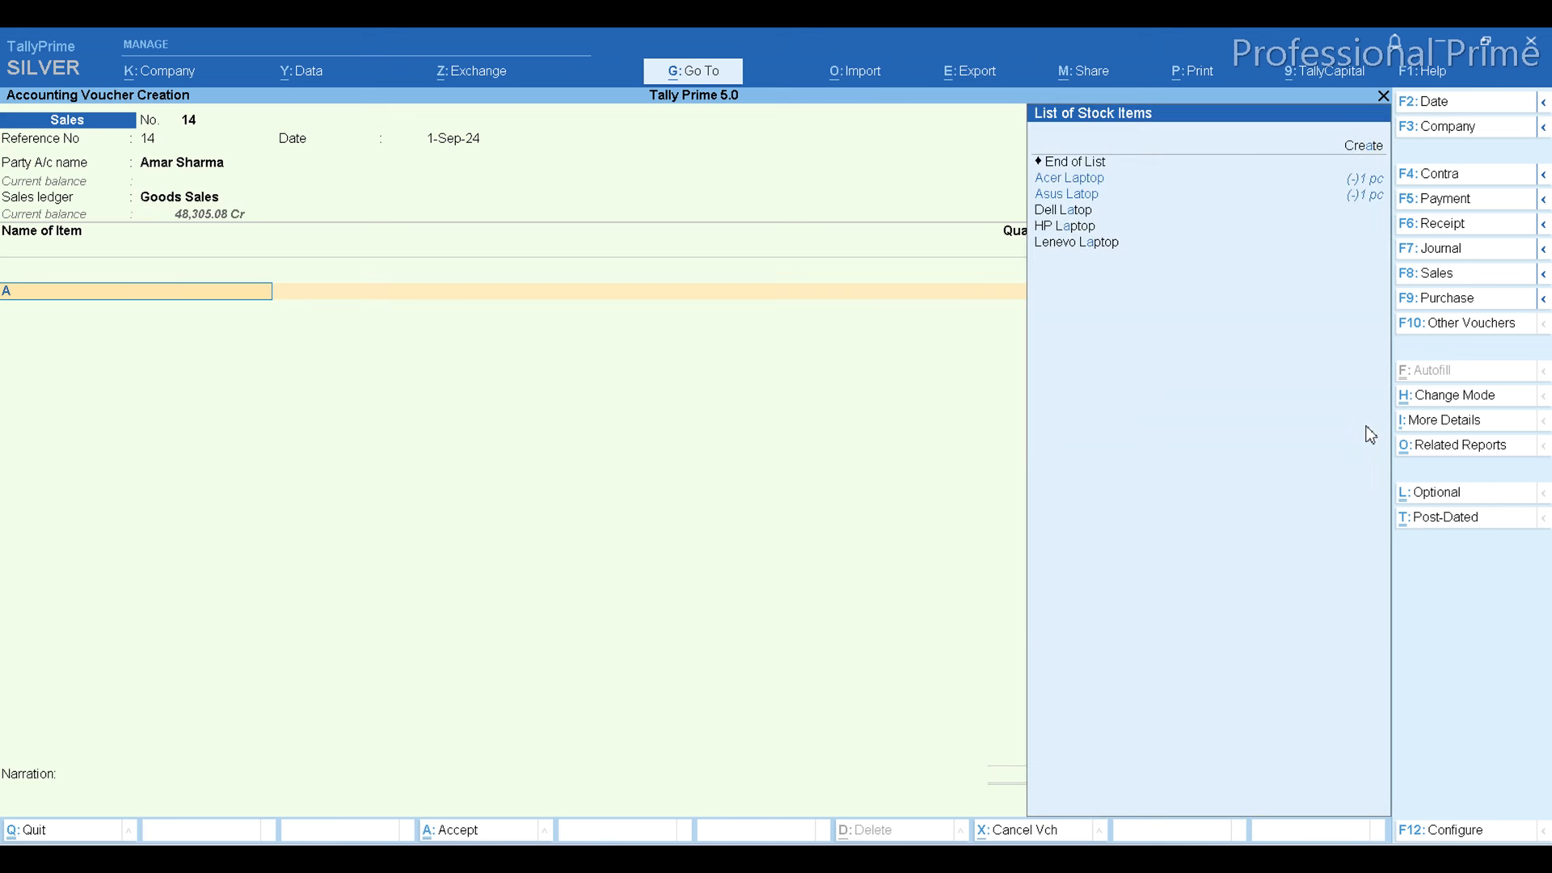
Add the stock item HP Laptop with quantity 1 pc at a tax-inclusive rate of 28,000.00.
{"action": "key", "text": "Down"}
{"action": "key", "text": "Down"}
{"action": "key", "text": "Down"}
{"action": "key", "text": "Down"}
{"action": "key", "text": "Return"}
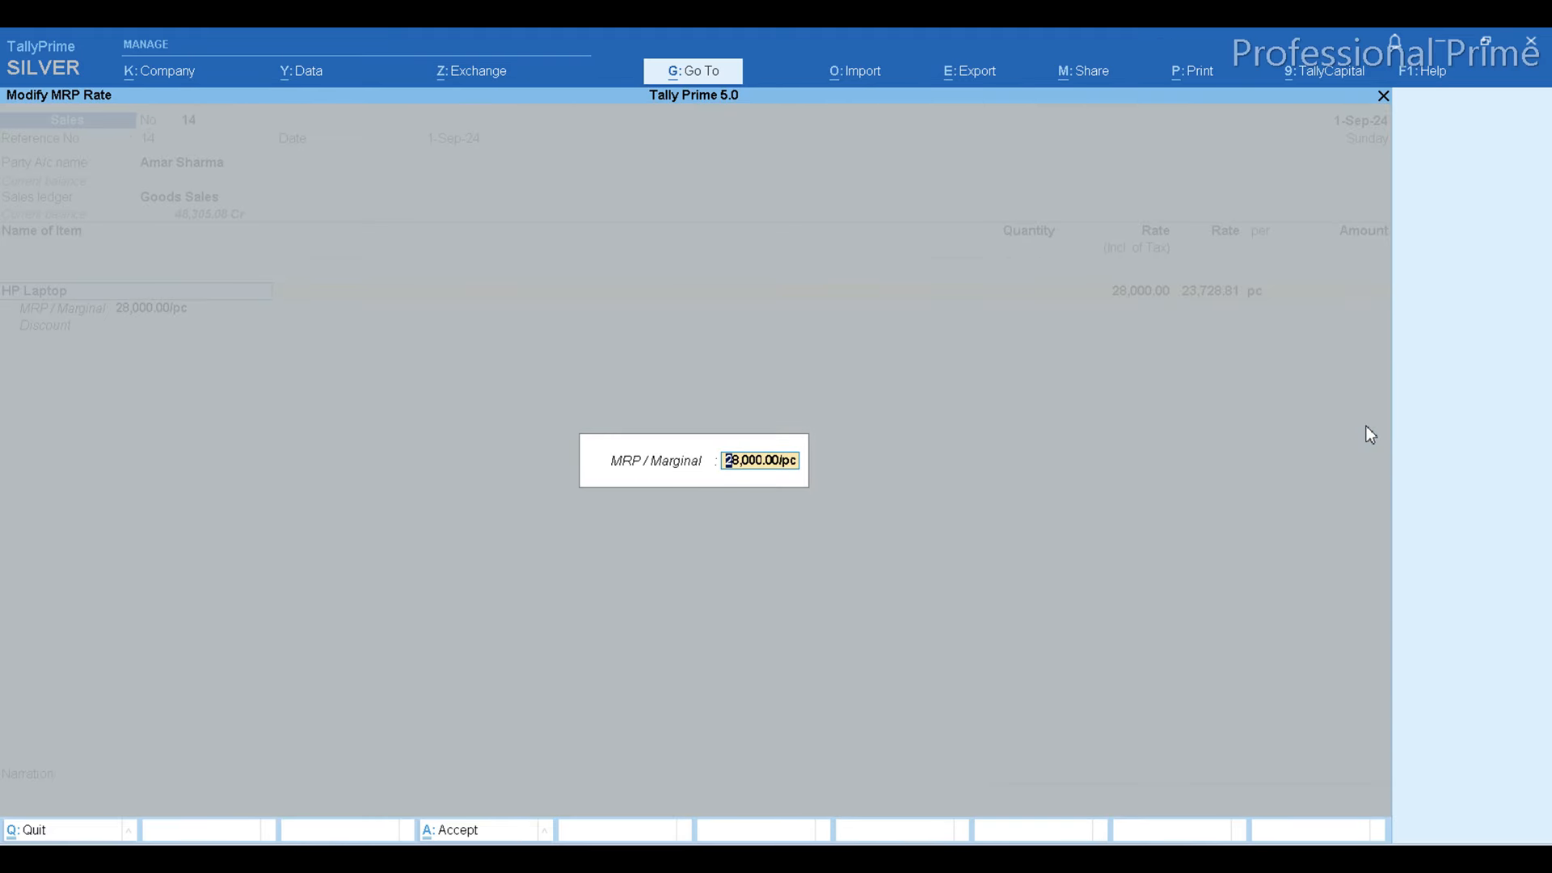
{"action": "key", "text": "Return"}
{"action": "type", "text": "1"}
{"action": "key", "text": "Return"}
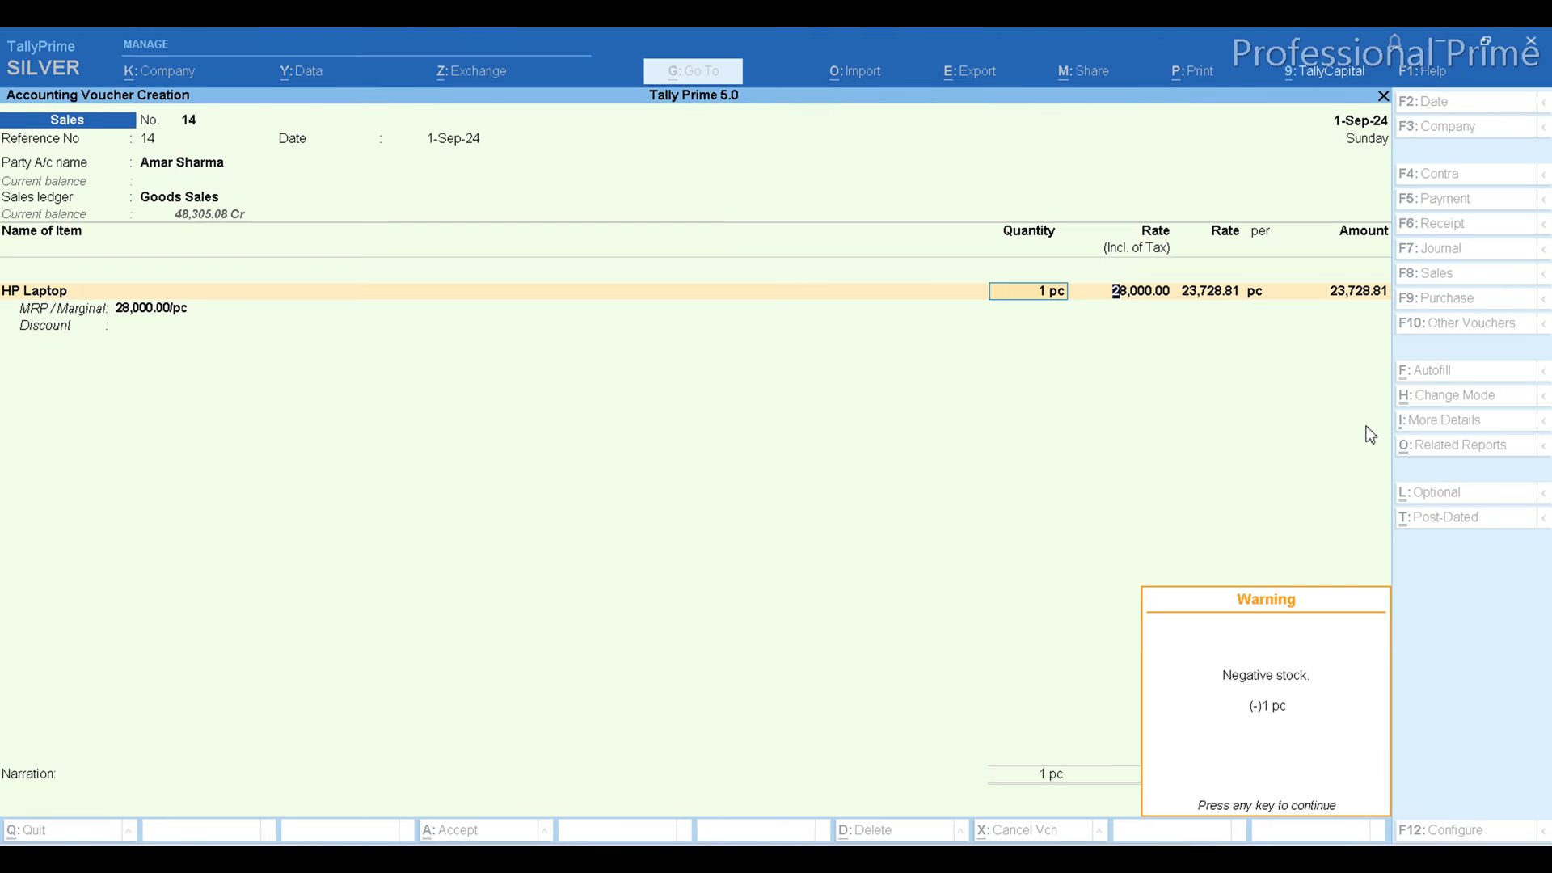
{"action": "key", "text": "Return"}
{"action": "key", "text": "Return"}
{"action": "key", "text": "Return"}
{"action": "key", "text": "Return"}
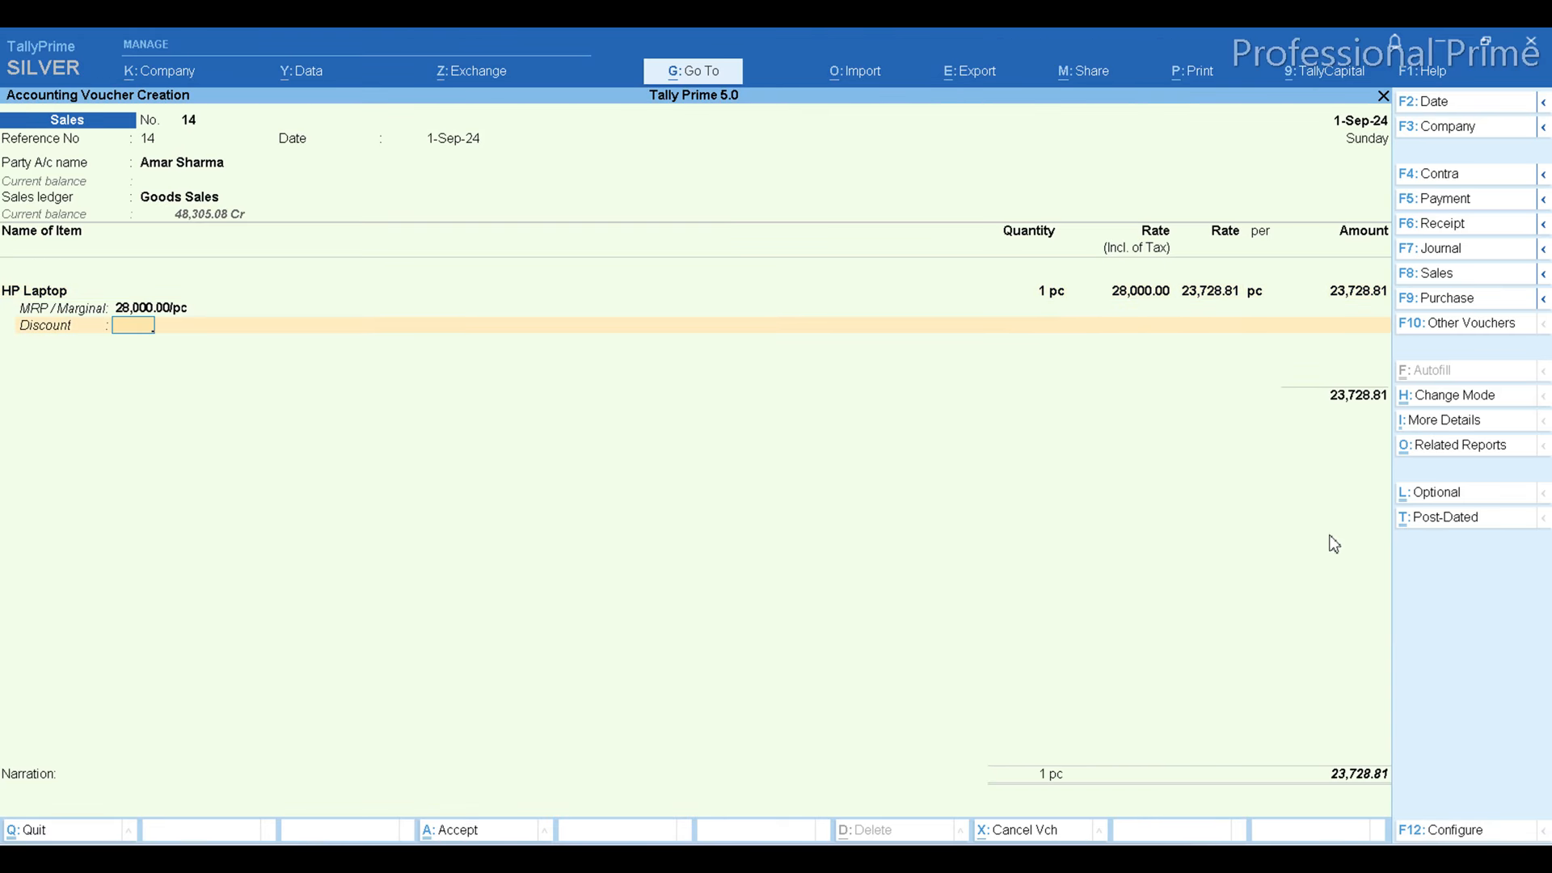
Enter a discount amount of 1,500 for the HP Laptop and finish the item list.
{"action": "key", "text": "Return"}
{"action": "type", "text": "1,500"}
{"action": "key", "text": "Return"}
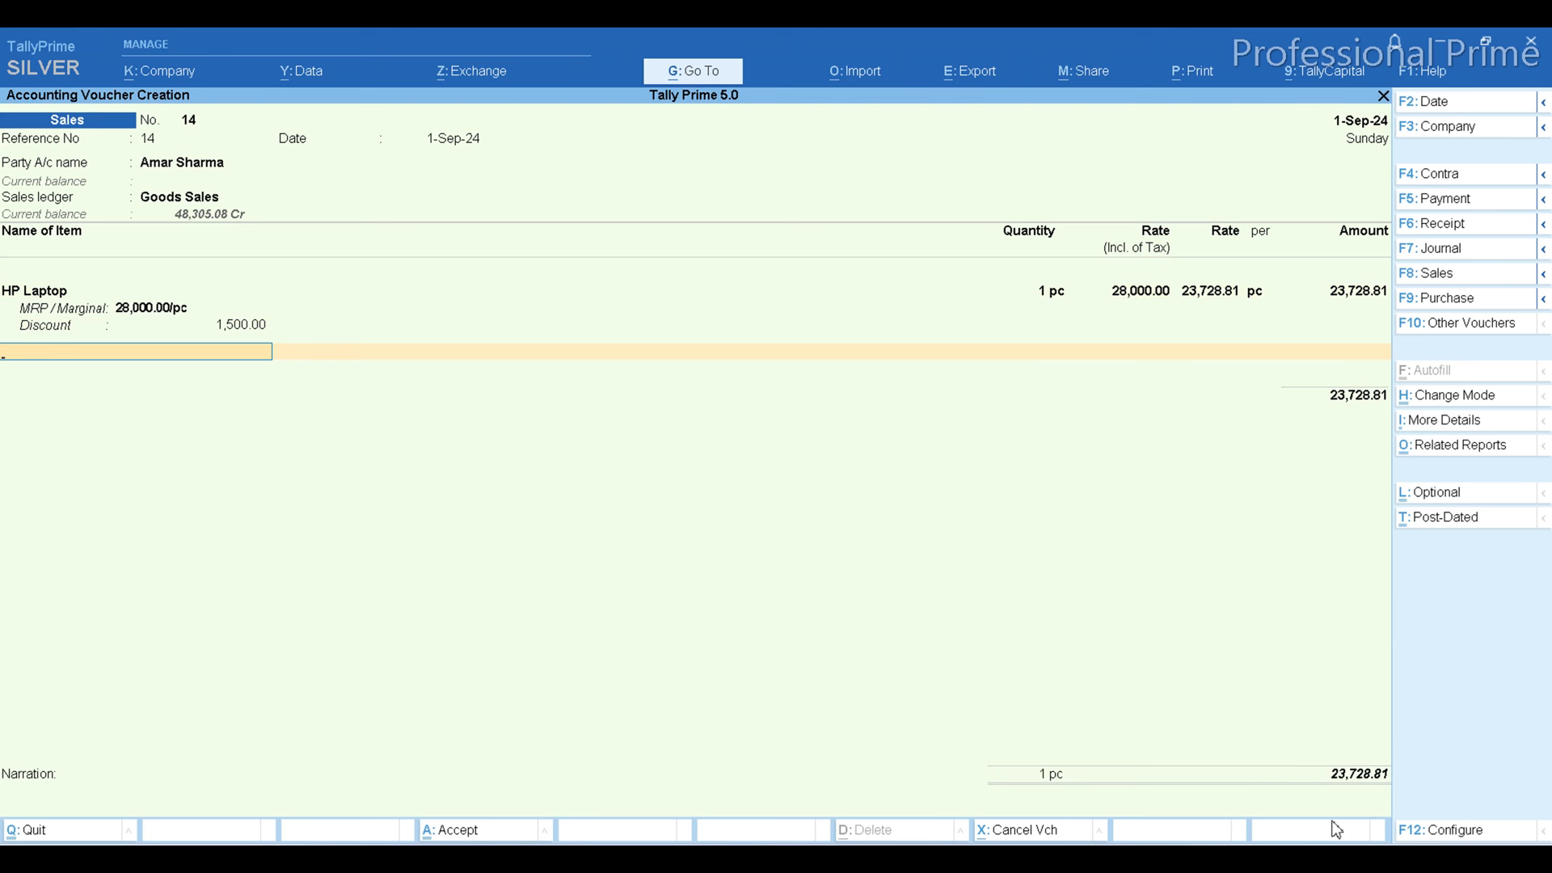
{"action": "key", "text": "Return"}
Add the Output Cgst and Output Sgst ledgers below the HP Laptop item with their calculated amounts.
{"action": "type", "text": "Cg"}
{"action": "key", "text": "Down"}
{"action": "key", "text": "Down"}
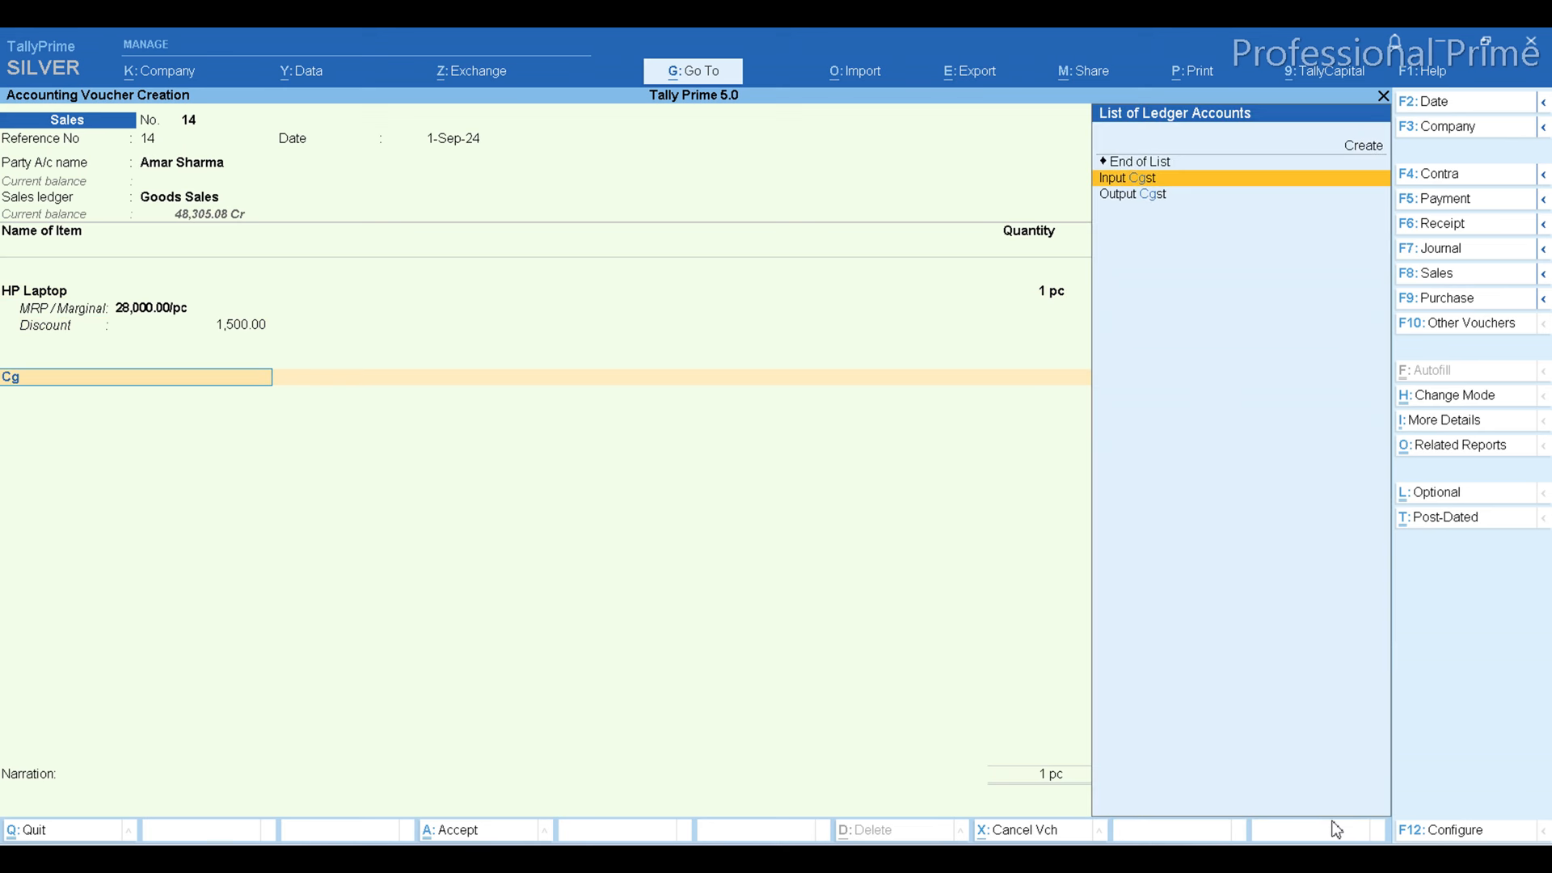
{"action": "key", "text": "Return"}
{"action": "key", "text": "Return"}
{"action": "type", "text": "Sg"}
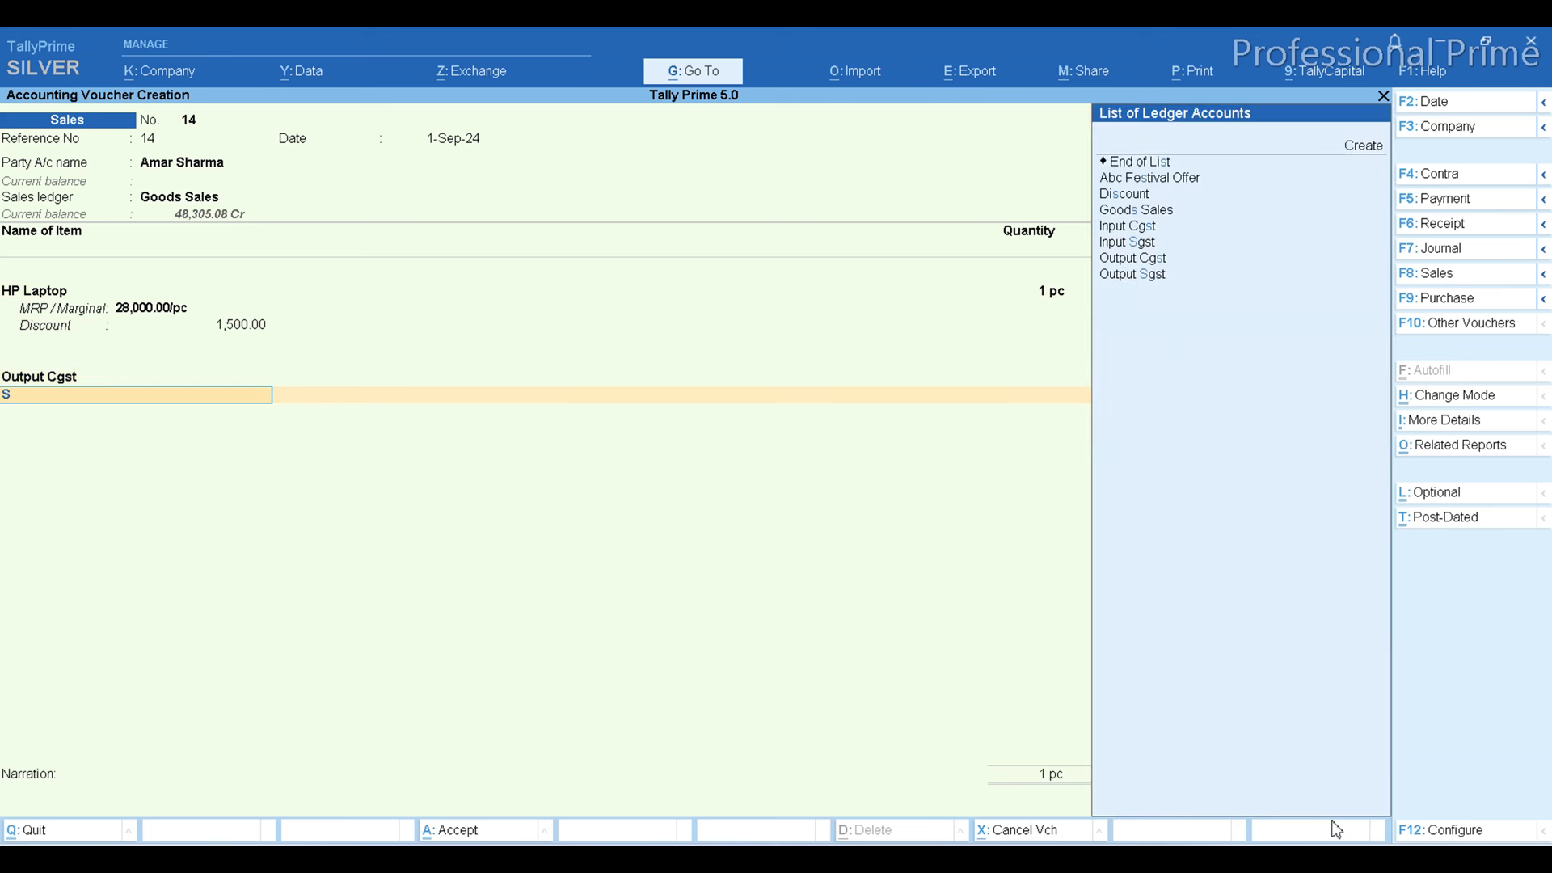
{"action": "key", "text": "Down"}
{"action": "key", "text": "Down"}
{"action": "key", "text": "Return"}
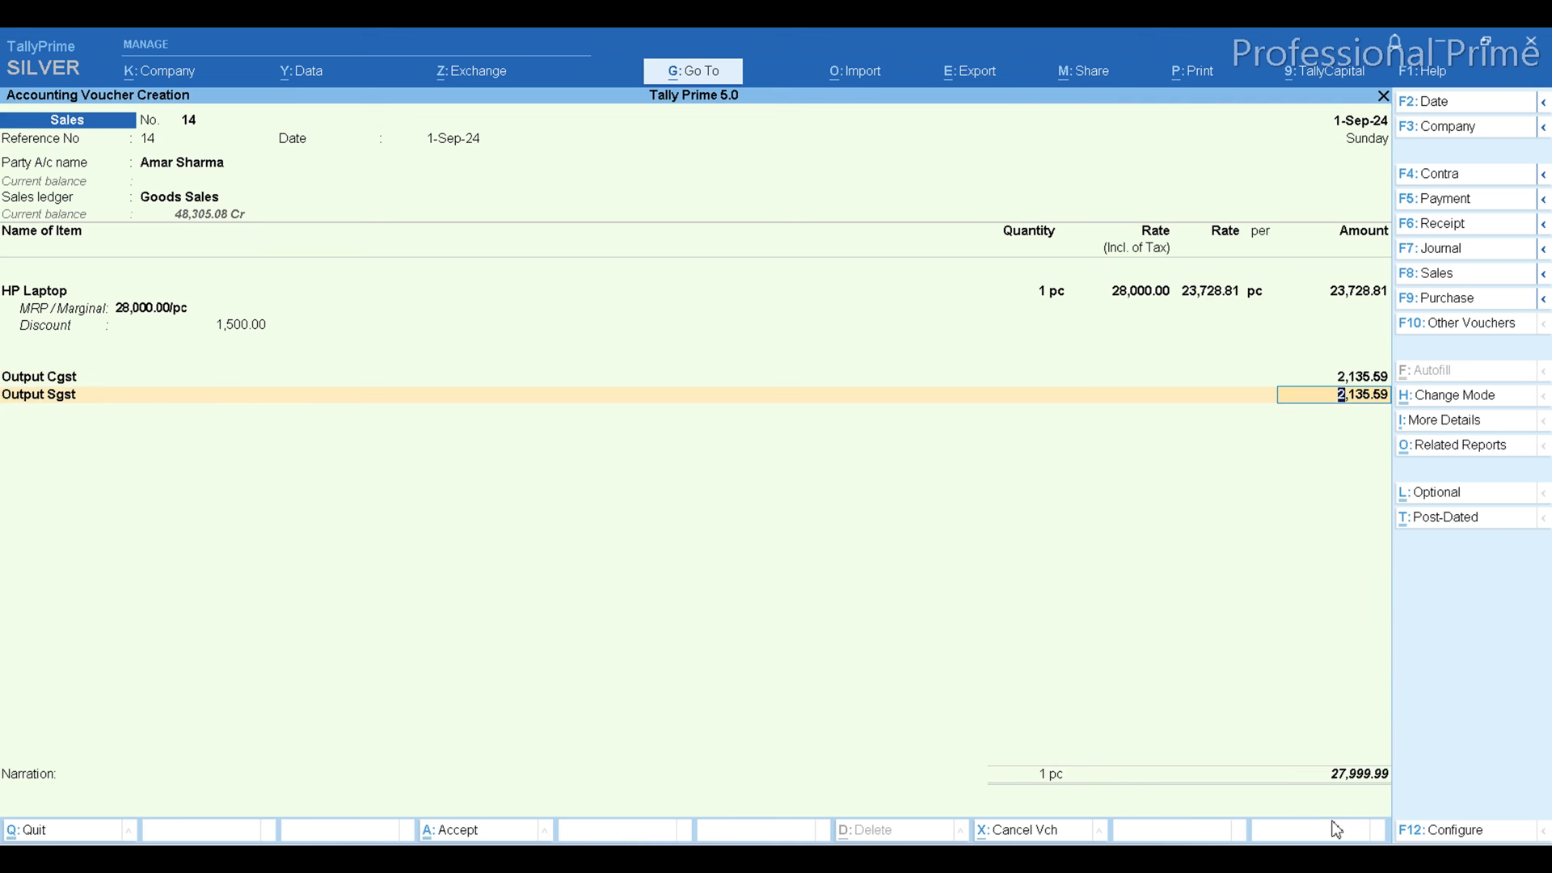
{"action": "key", "text": "Return"}
Add the Round Off ledger with an amount of 0.01 to the HP Laptop invoice.
{"action": "type", "text": "R"}
{"action": "key", "text": "Return"}
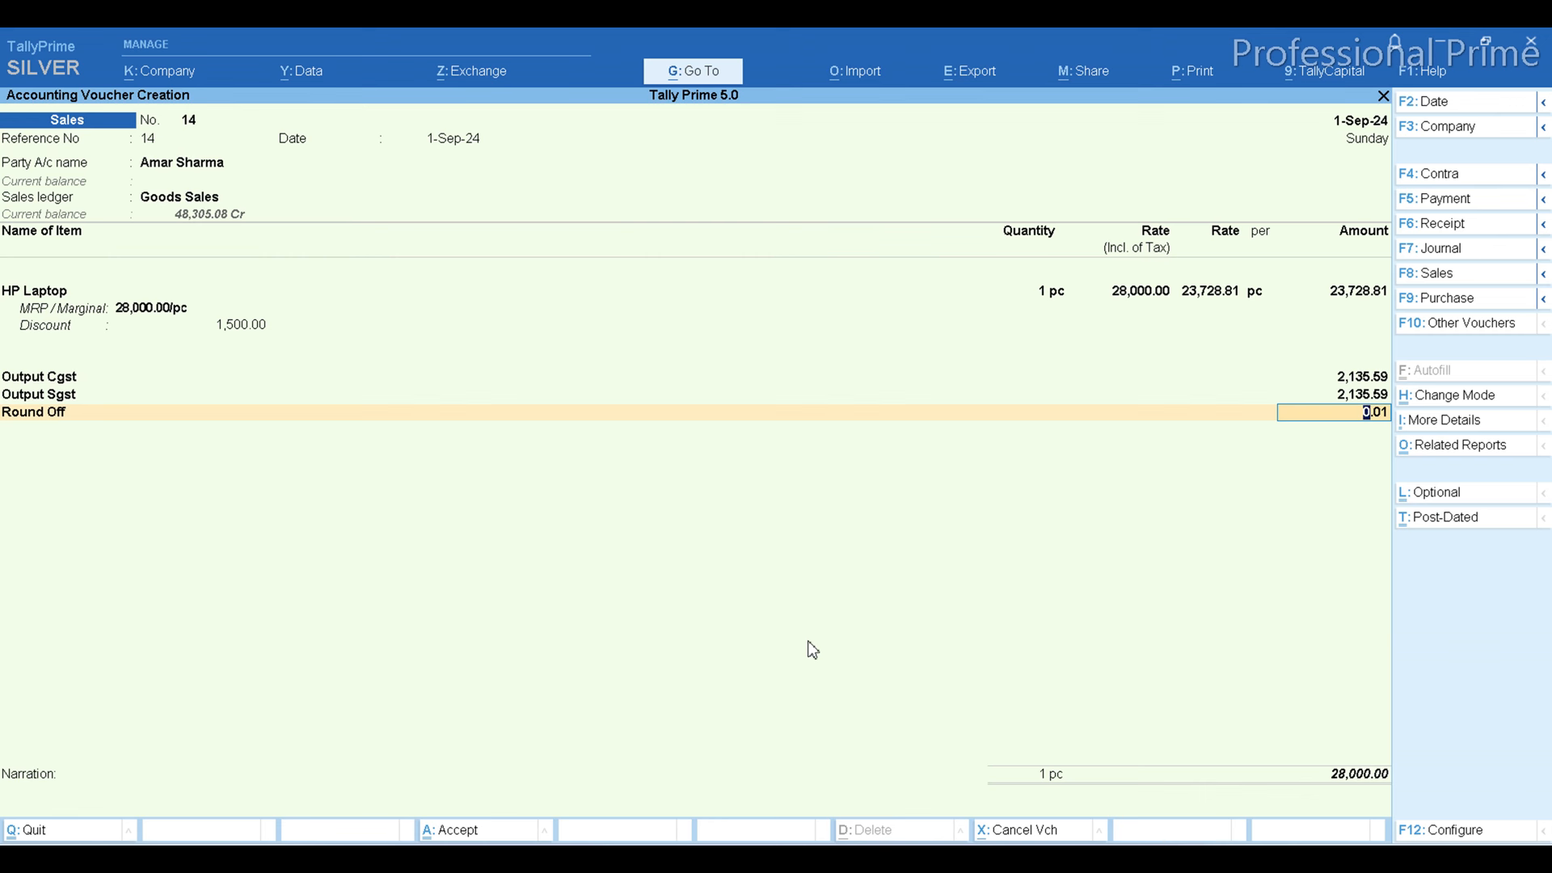
{"action": "key", "text": "Return"}
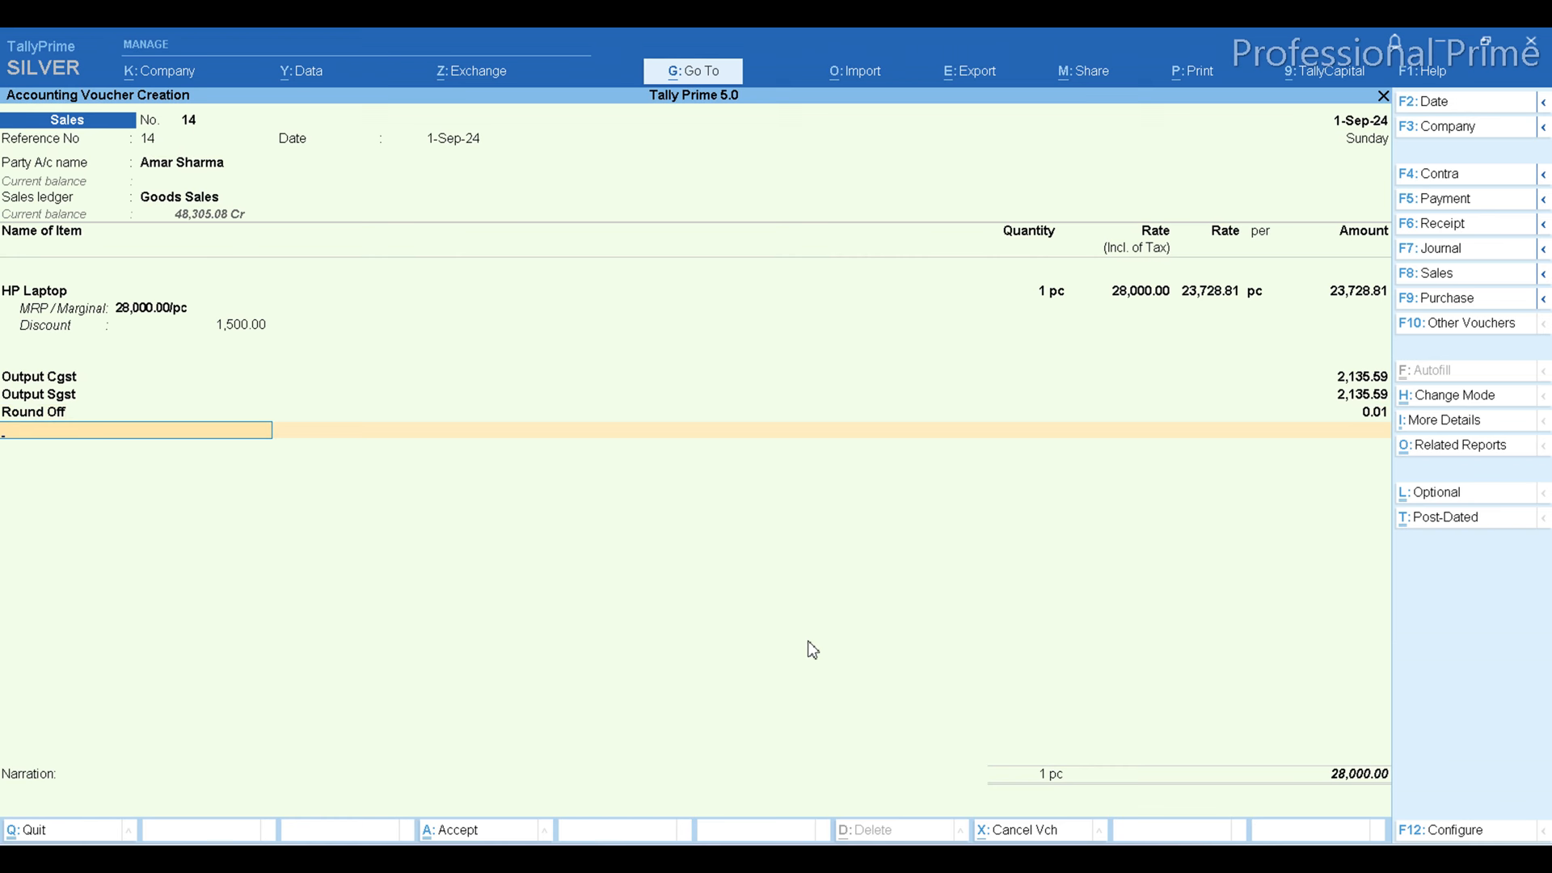
Create a ledger named Gift Voucher under the Offer group with Discount as its type of ledger.
{"action": "key", "text": "alt+c"}
{"action": "type", "text": "Gi"}
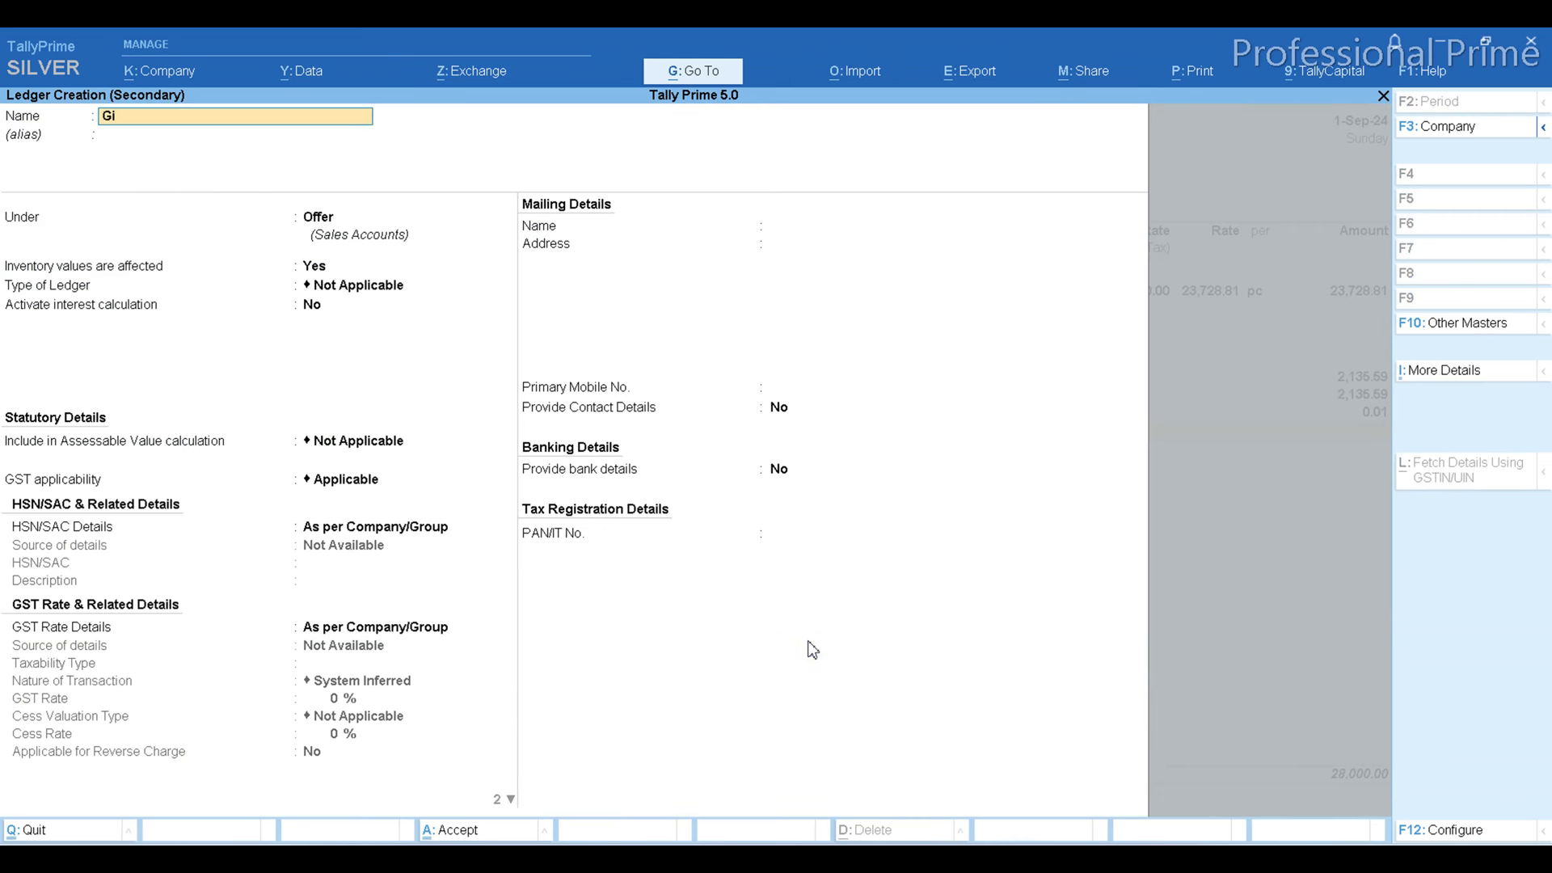
{"action": "type", "text": "ft Voucher"}
{"action": "key", "text": "Return"}
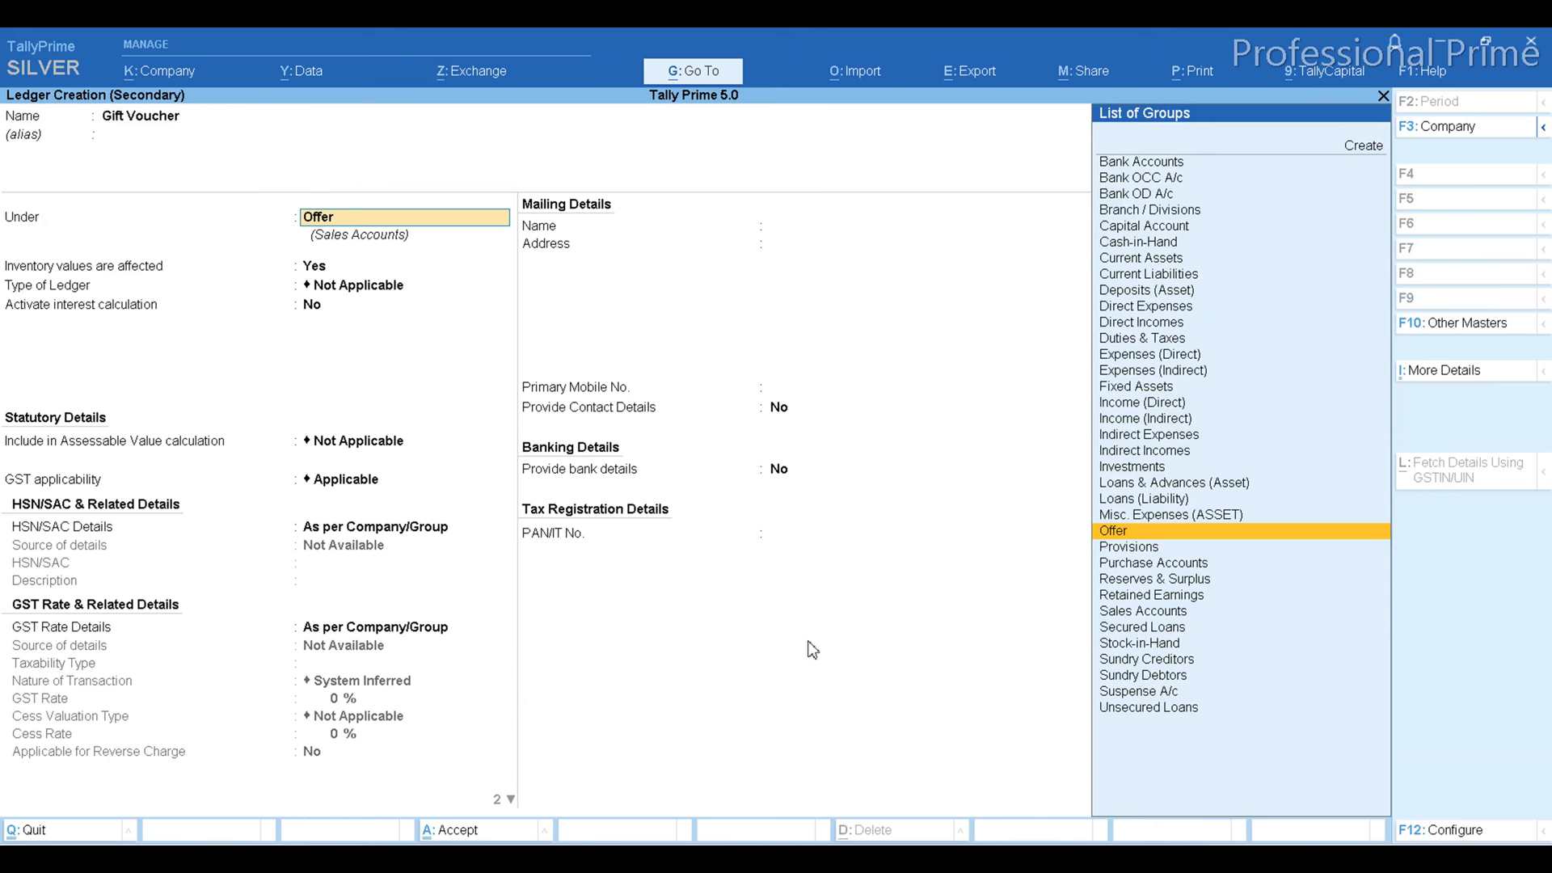
{"action": "key", "text": "Return"}
{"action": "key", "text": "Return"}
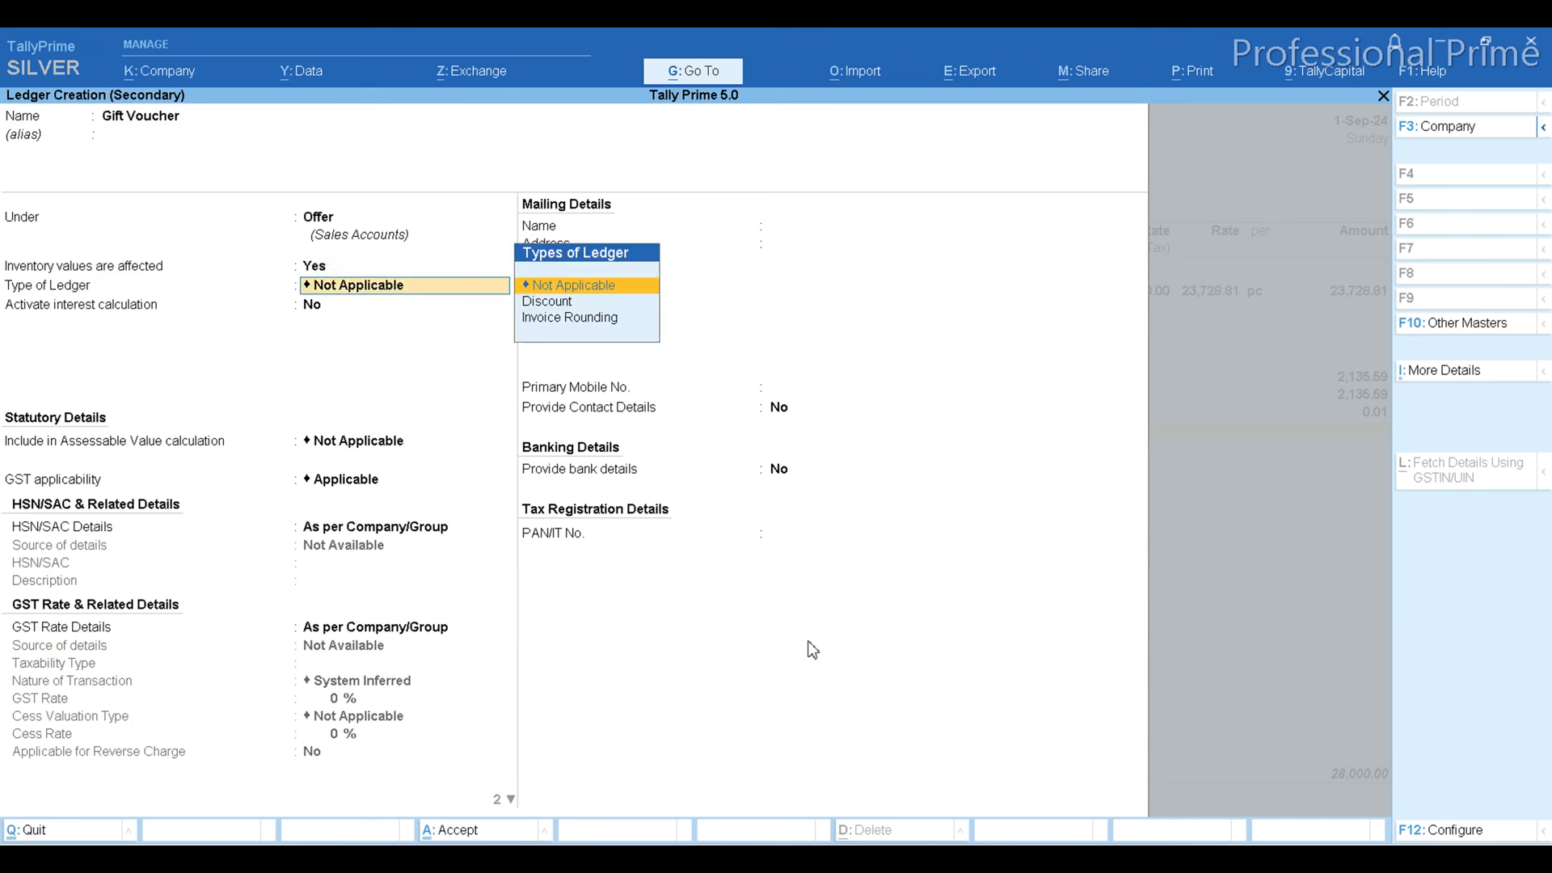
{"action": "key", "text": "Down"}
{"action": "key", "text": "Return"}
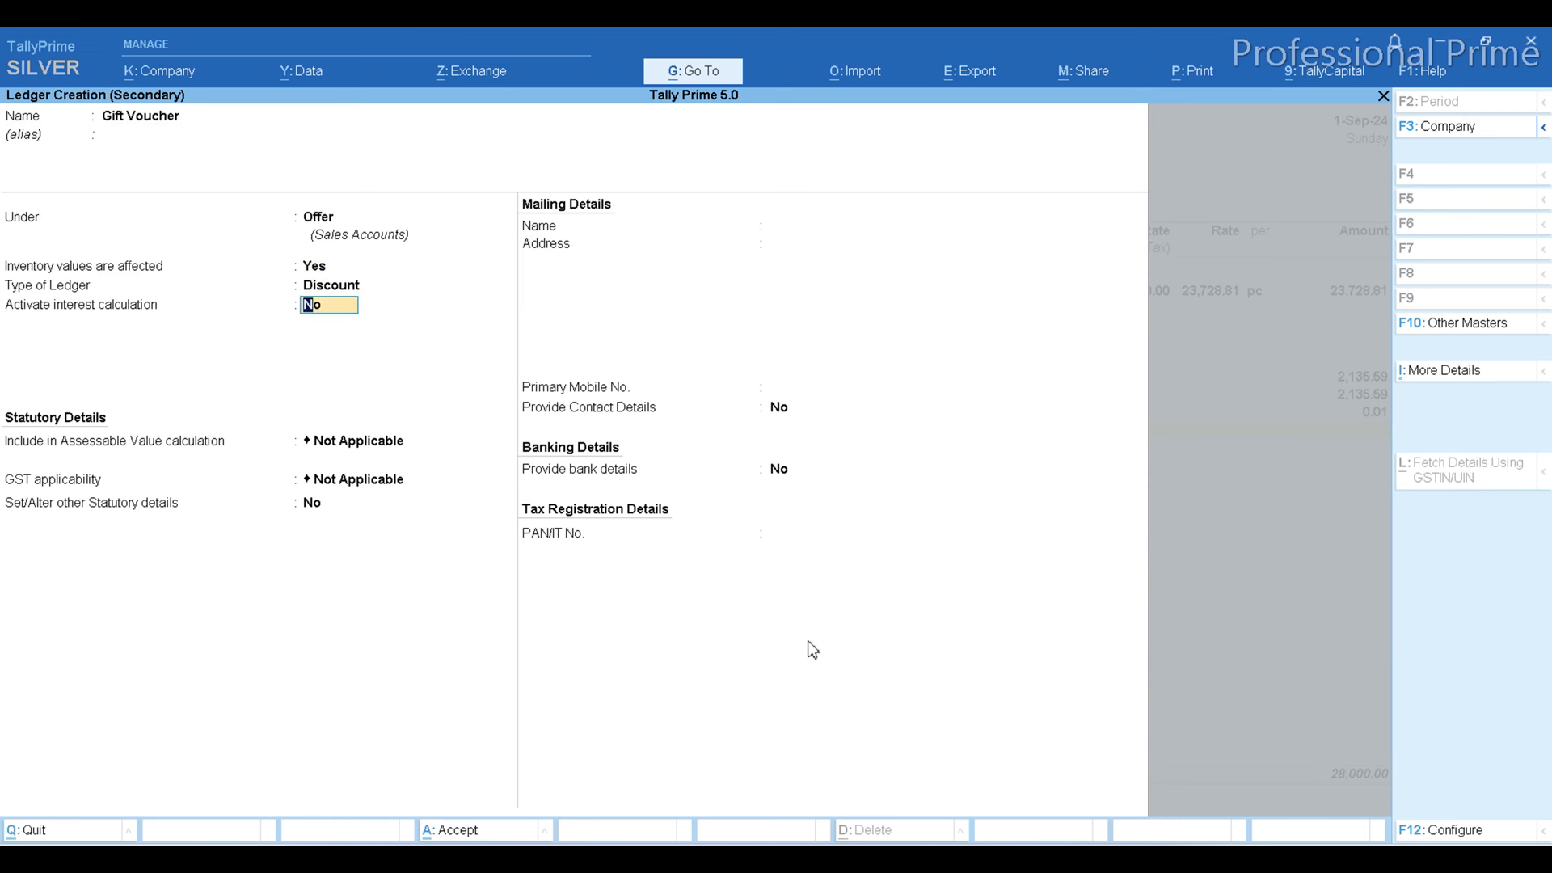
{"action": "key", "text": "ctrl+a"}
Apply the Gift Voucher ledger at (-)1,500.00 to the HP Laptop invoice and end the ledger list.
{"action": "key", "text": "Return"}
{"action": "key", "text": "Return"}
{"action": "key", "text": "Return"}
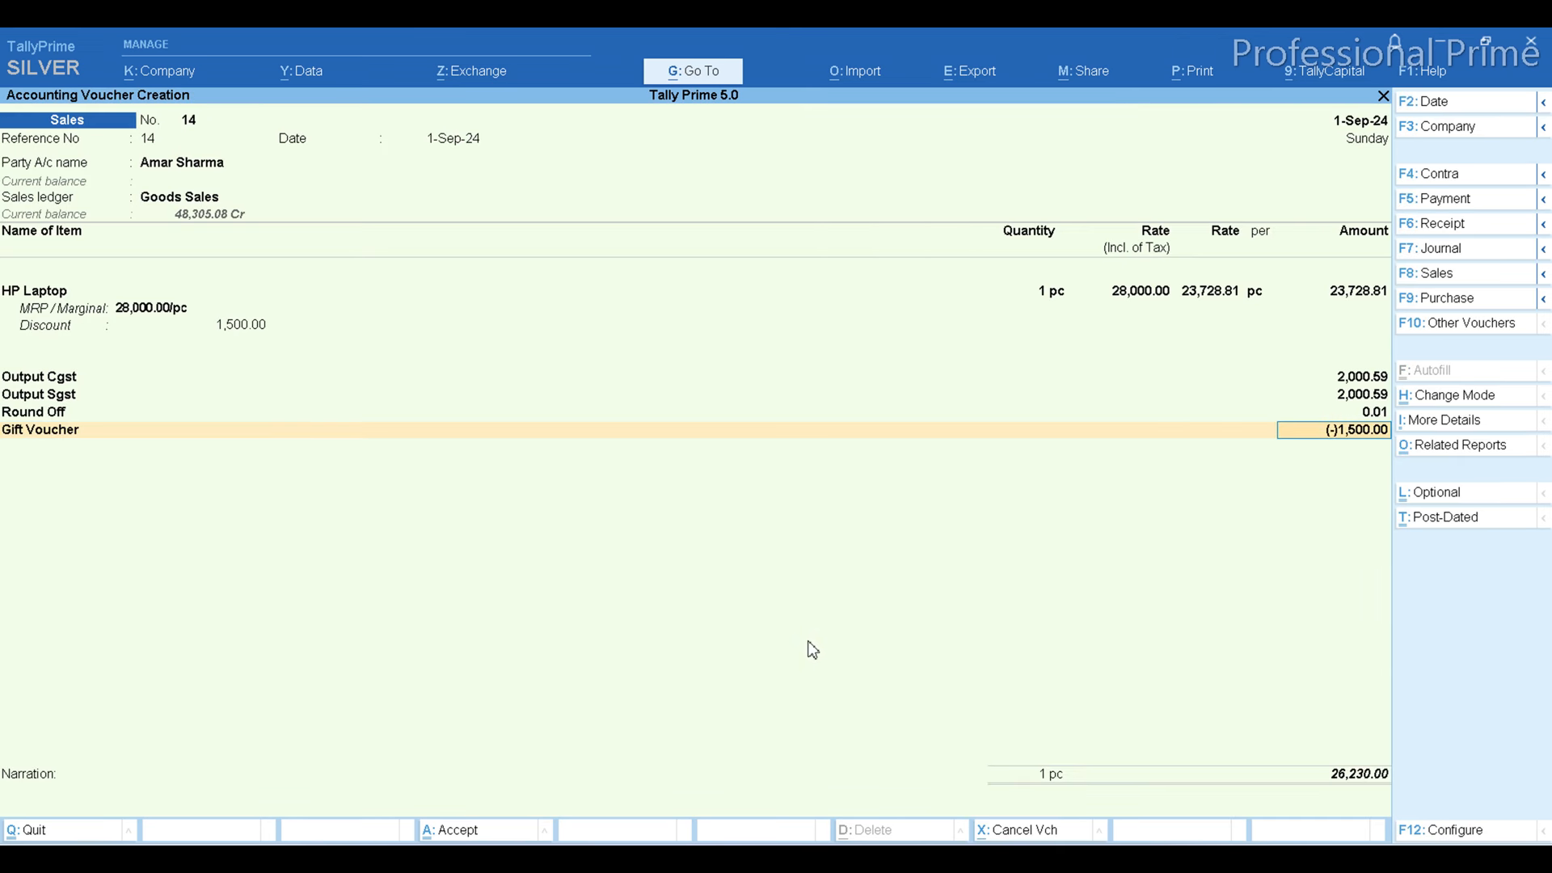
{"action": "key", "text": "Return"}
{"action": "key", "text": "Return"}
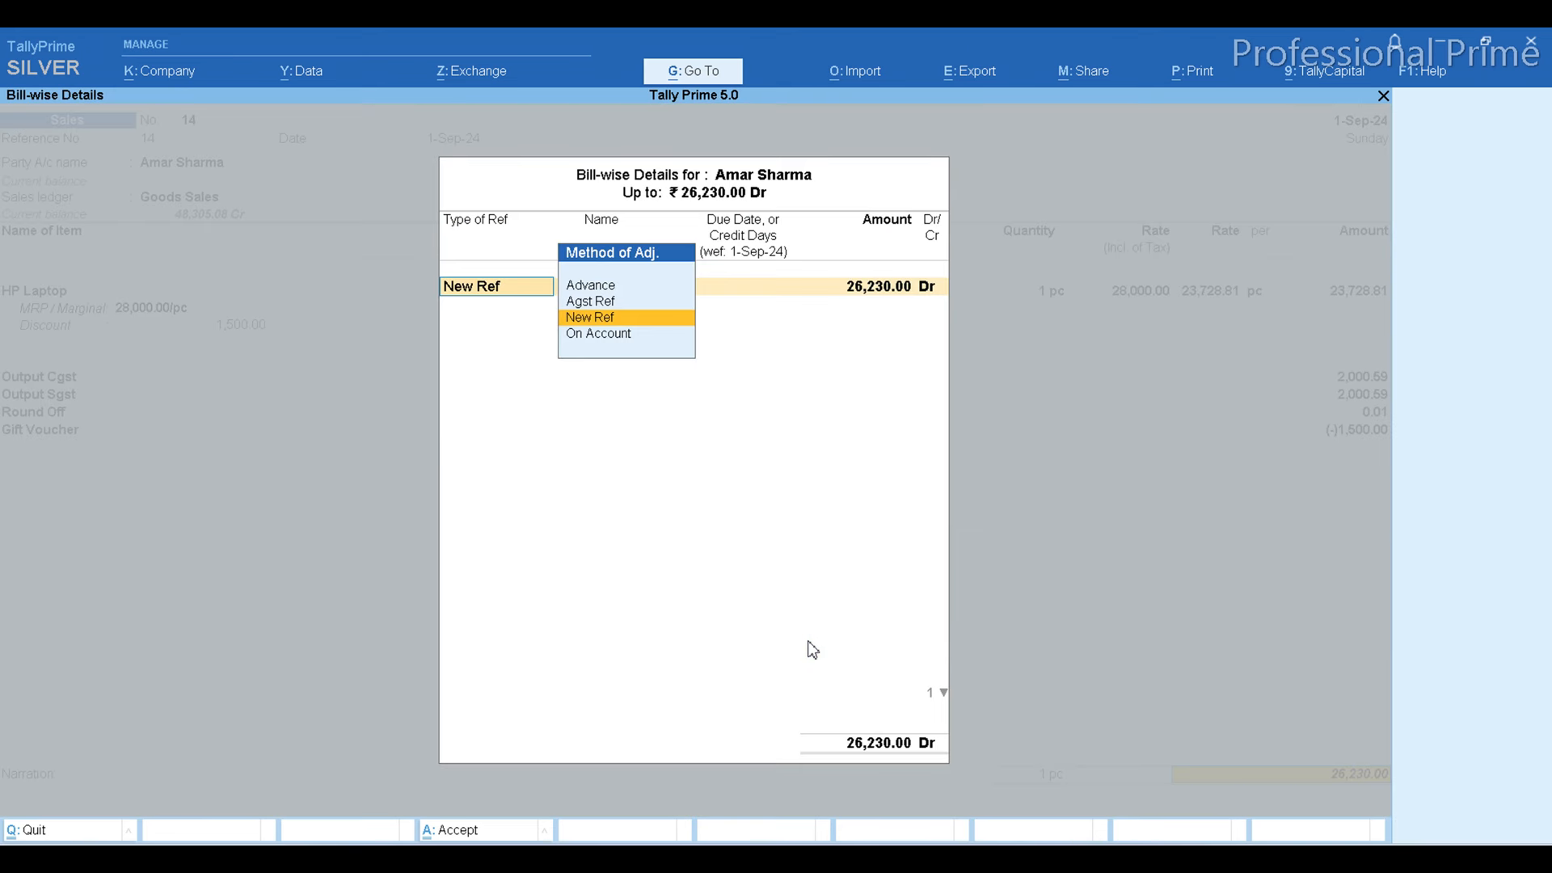
Record the customer's bill as a New Ref and save the HP Laptop invoice without a narration.
{"action": "key", "text": "Return"}
{"action": "key", "text": "Return"}
{"action": "key", "text": "Return"}
{"action": "key", "text": "Return"}
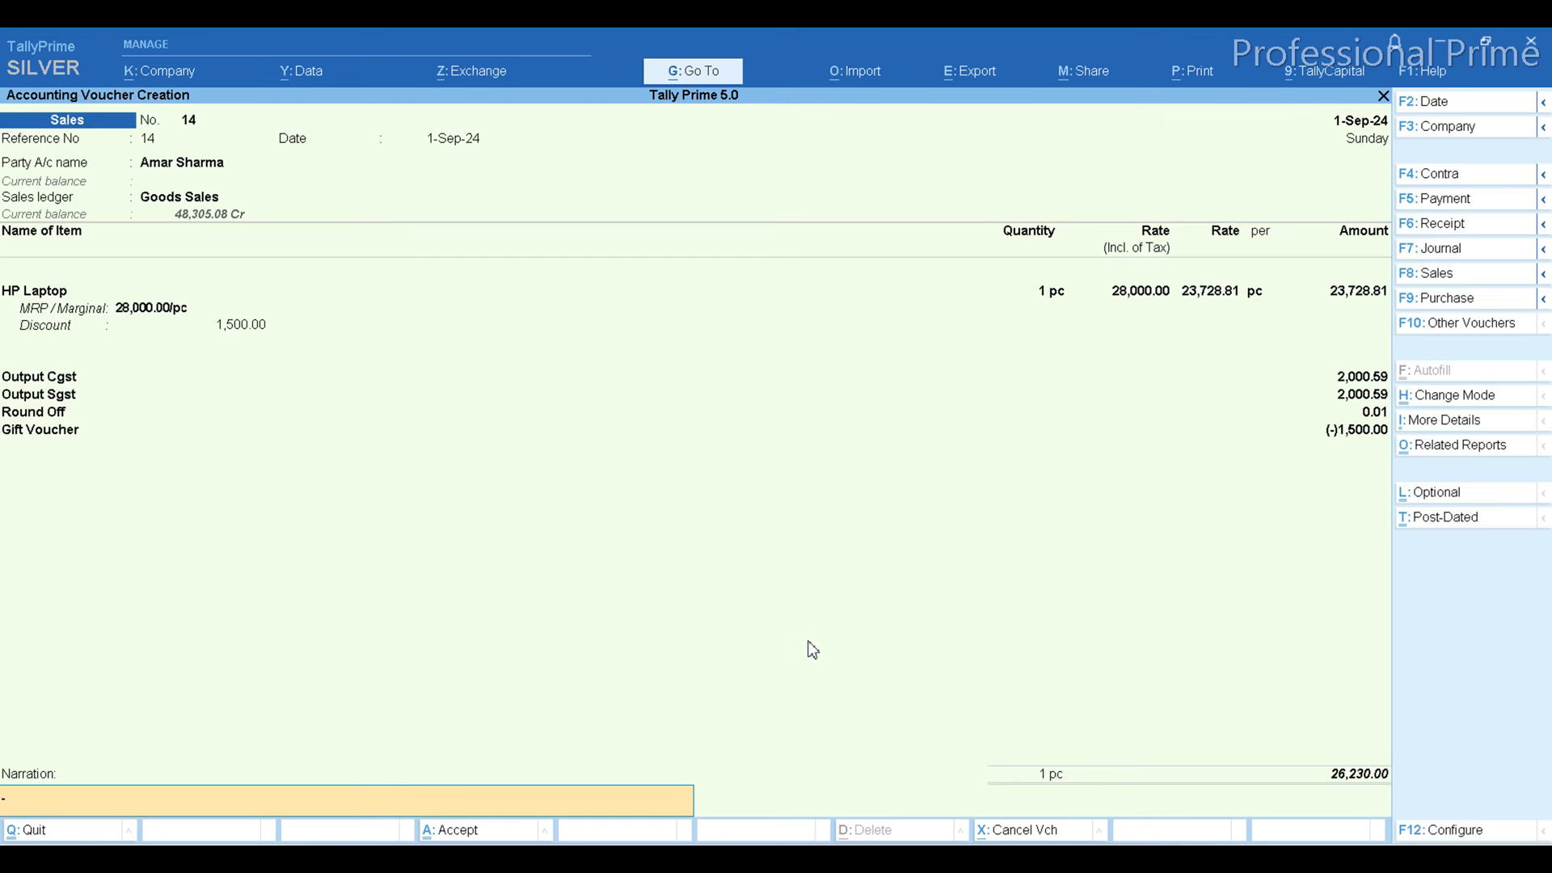
{"action": "key", "text": "Return"}
{"action": "key", "text": "Return"}
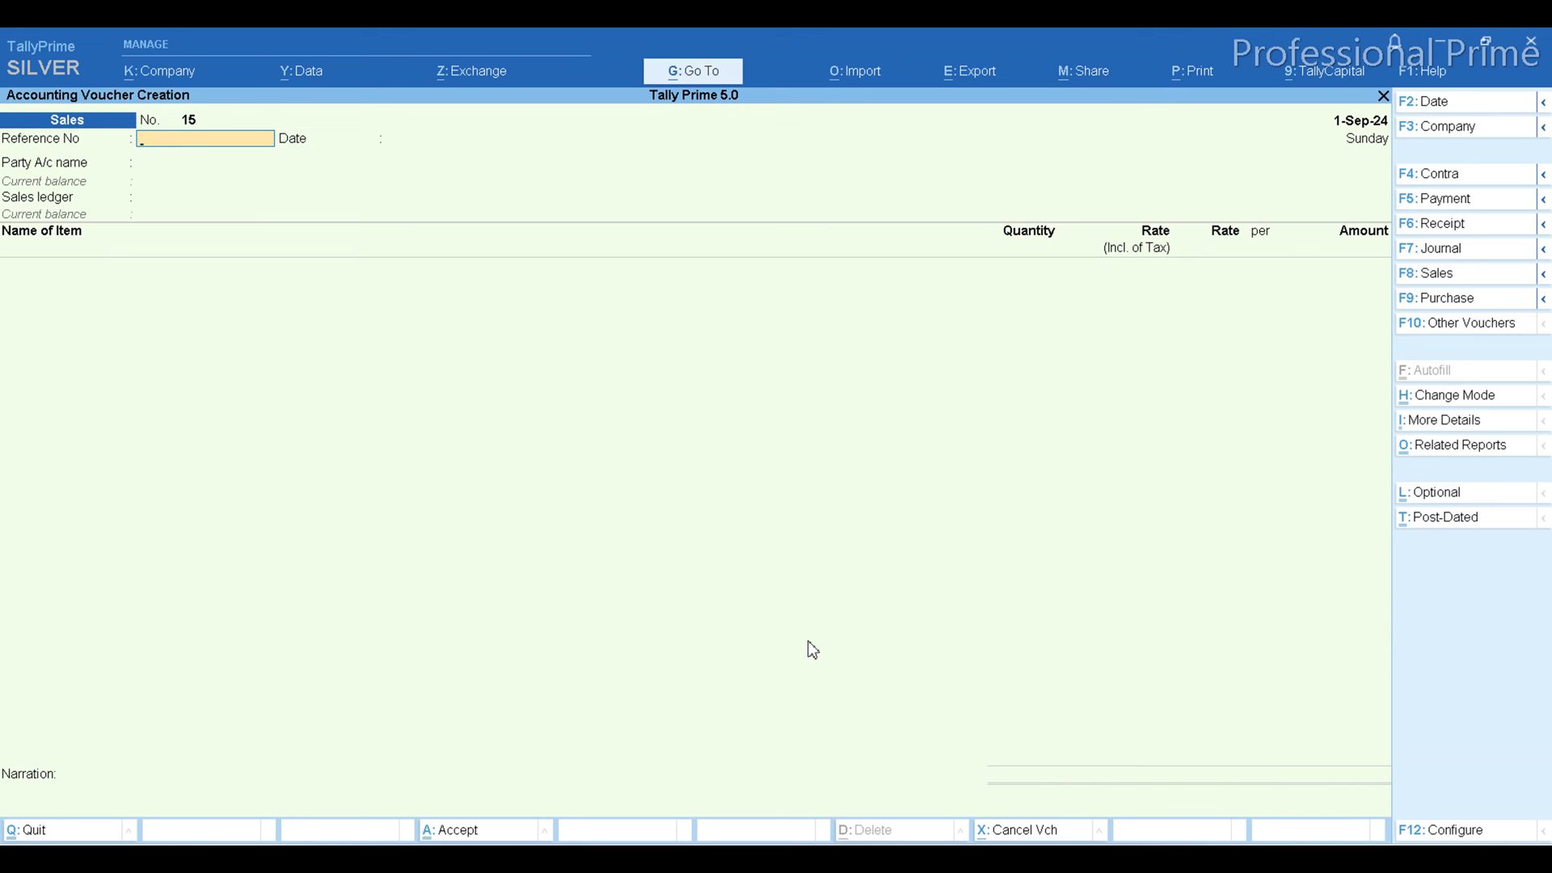
Fill in the new sales voucher's header with reference number 15, the customer listed directly after Cash, and the Goods Sales ledger.
{"action": "type", "text": "15"}
{"action": "key", "text": "Return"}
{"action": "key", "text": "Return"}
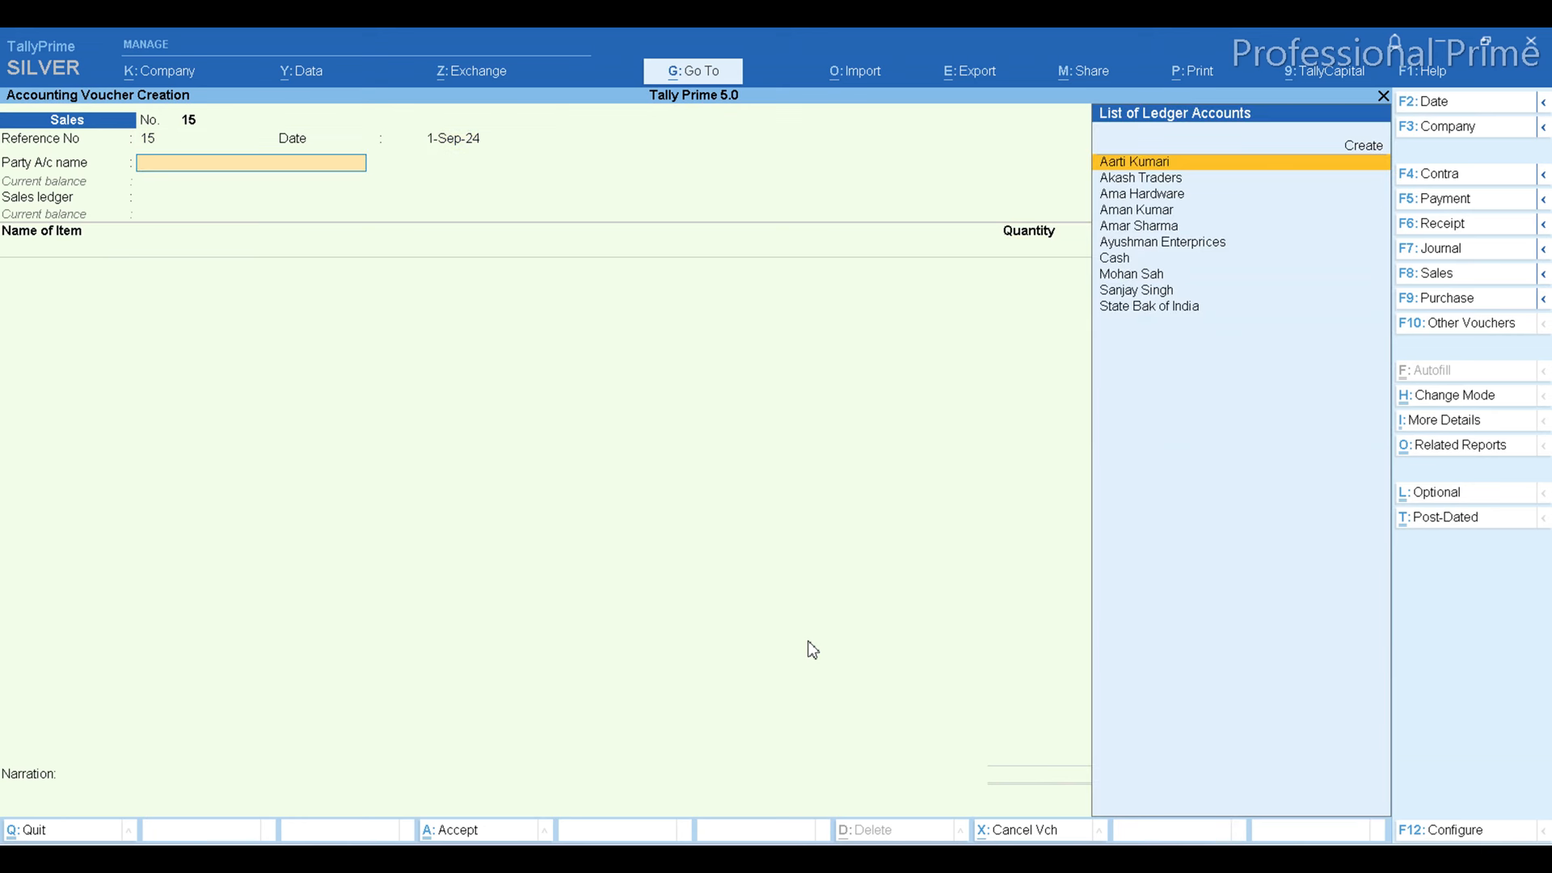
{"action": "key", "text": "Down"}
{"action": "key", "text": "Down"}
{"action": "key", "text": "Down"}
{"action": "key", "text": "Down"}
{"action": "key", "text": "Down"}
{"action": "key", "text": "Down"}
{"action": "key", "text": "Down"}
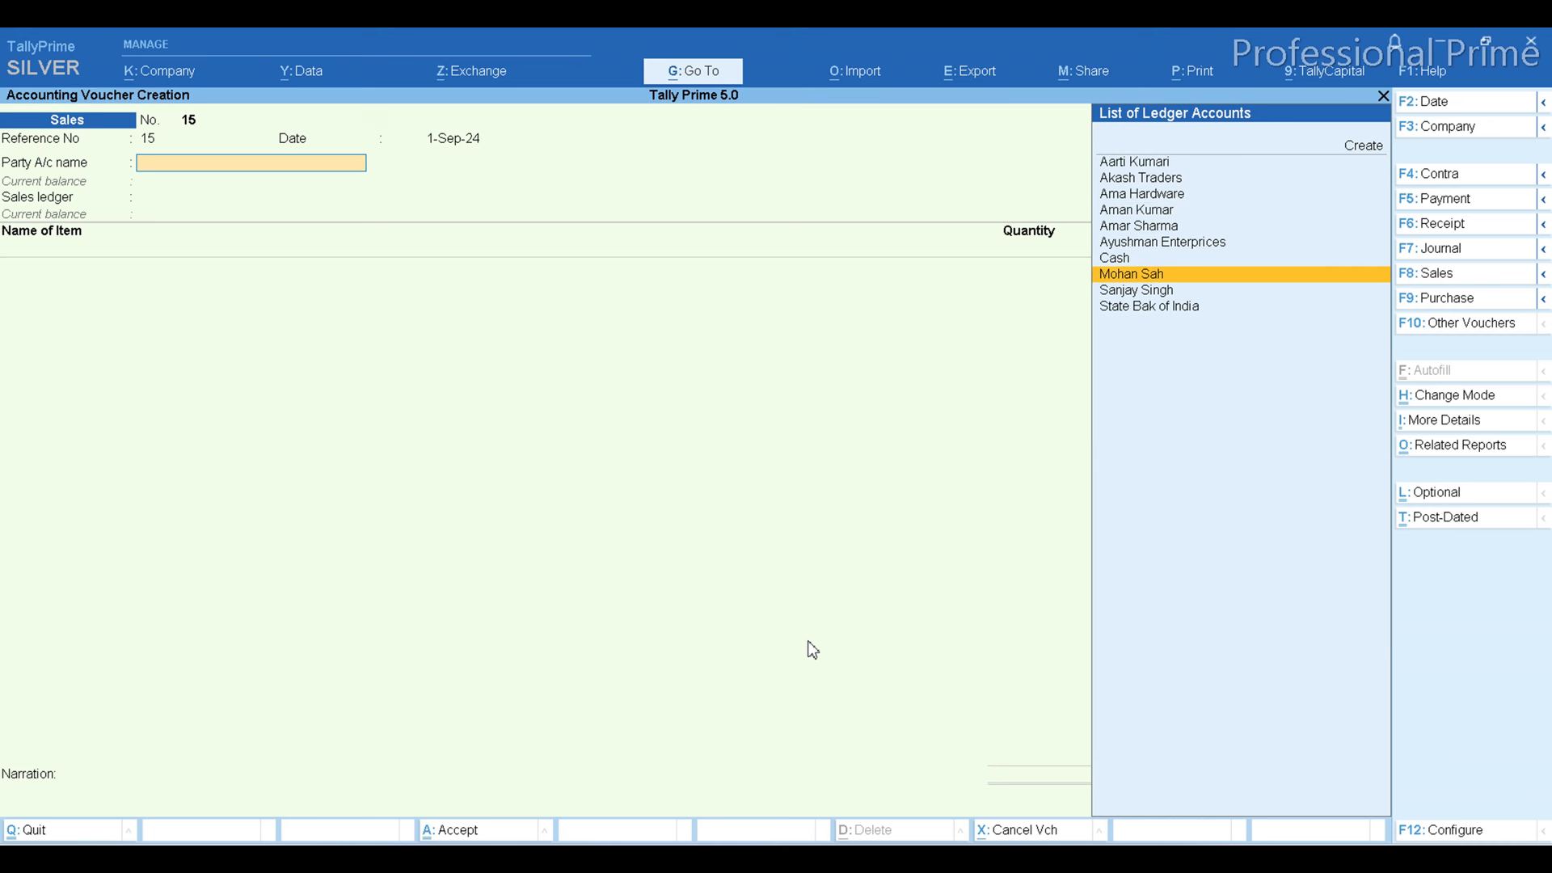
{"action": "key", "text": "Return"}
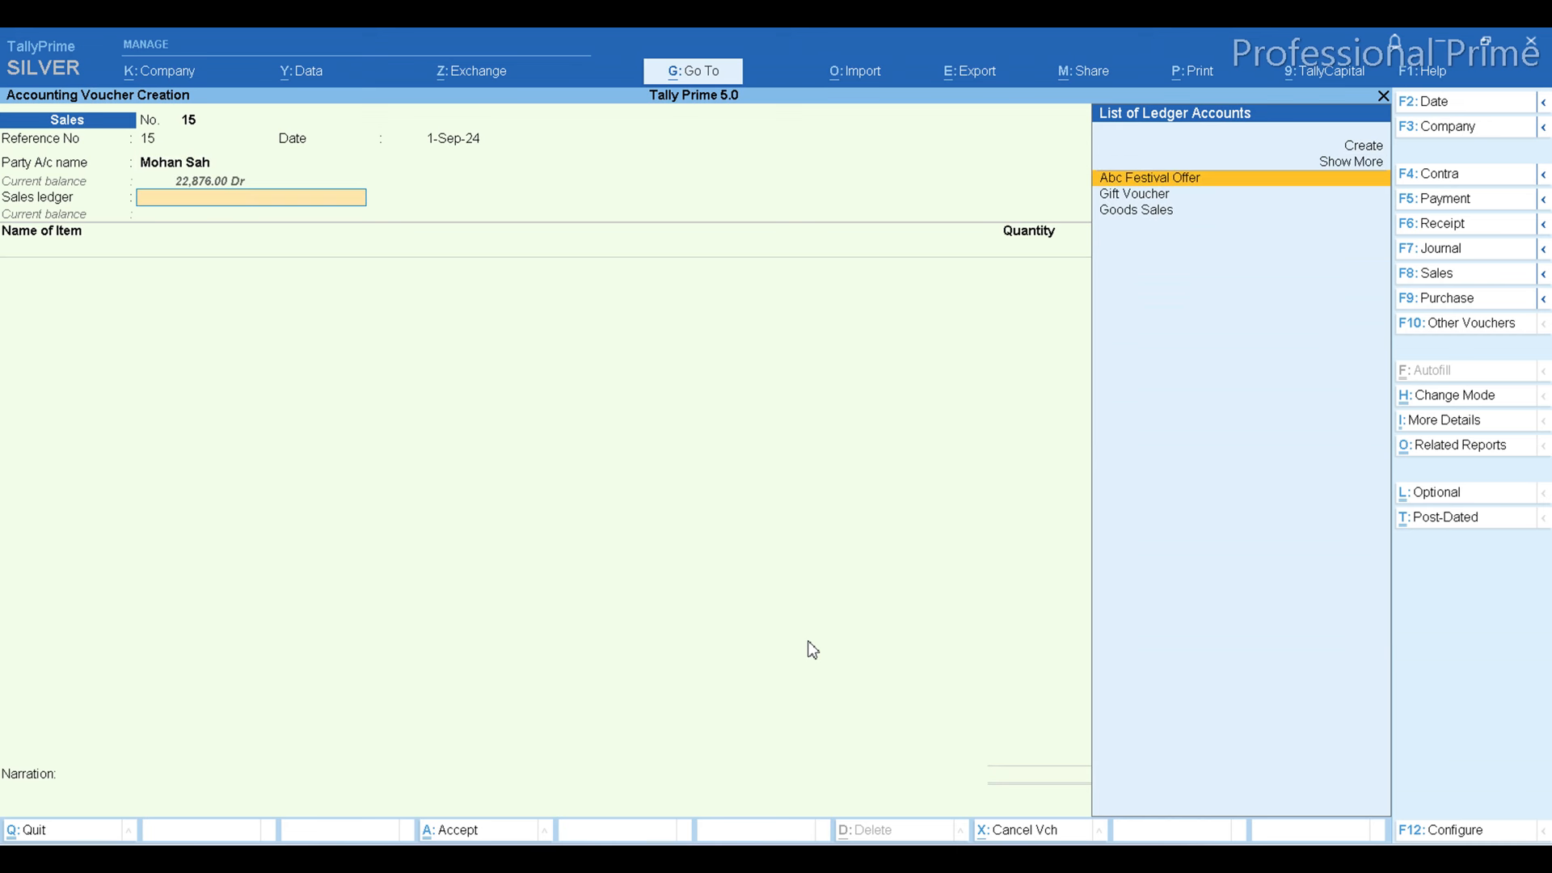
{"action": "key", "text": "Down"}
{"action": "key", "text": "Down"}
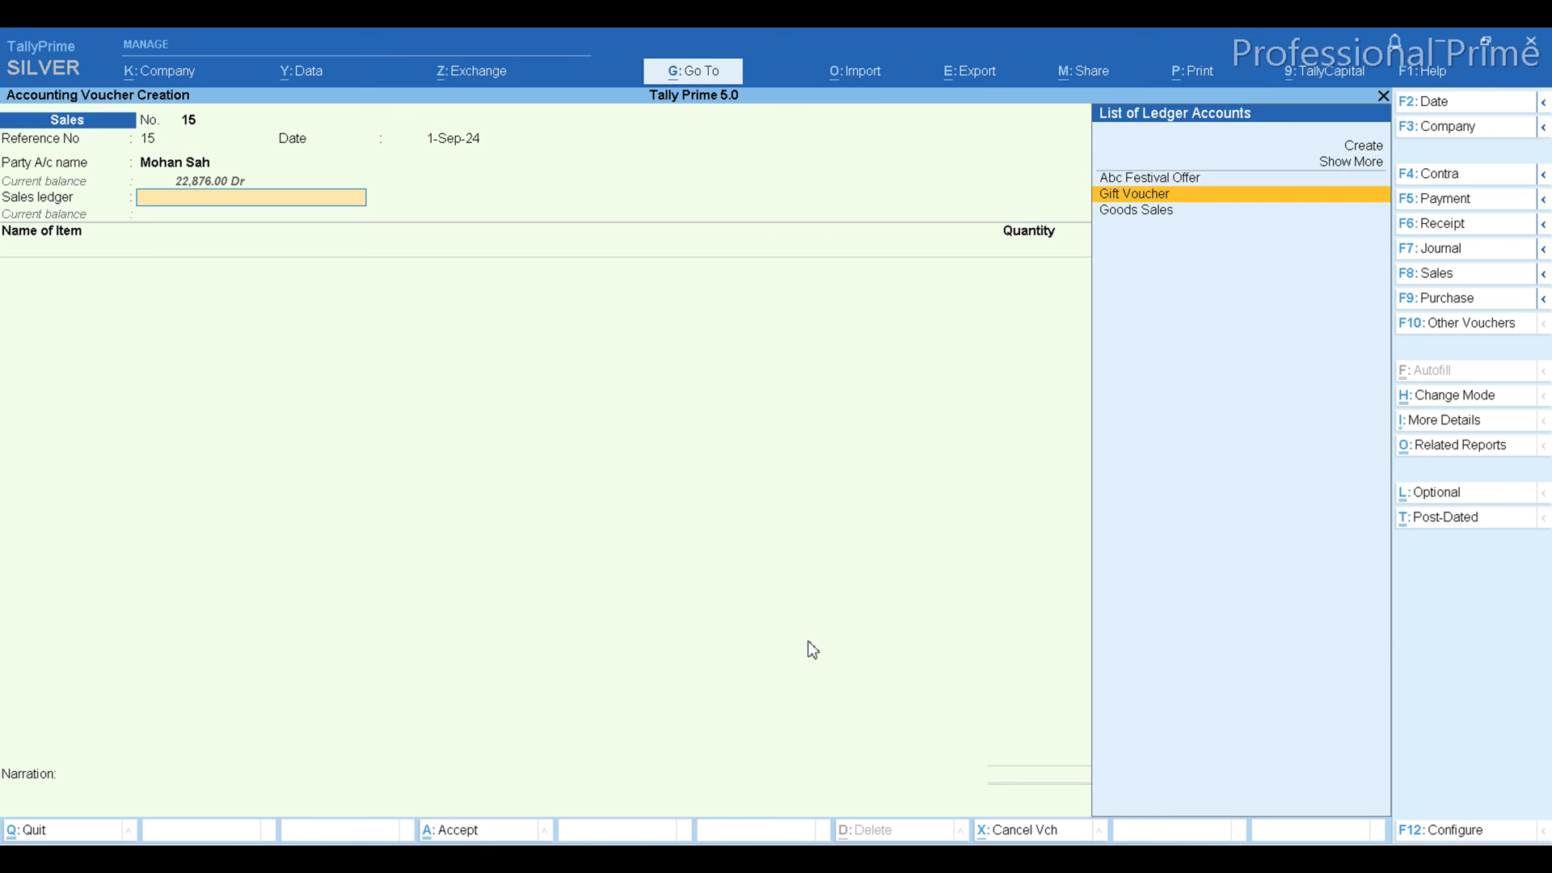
{"action": "key", "text": "Return"}
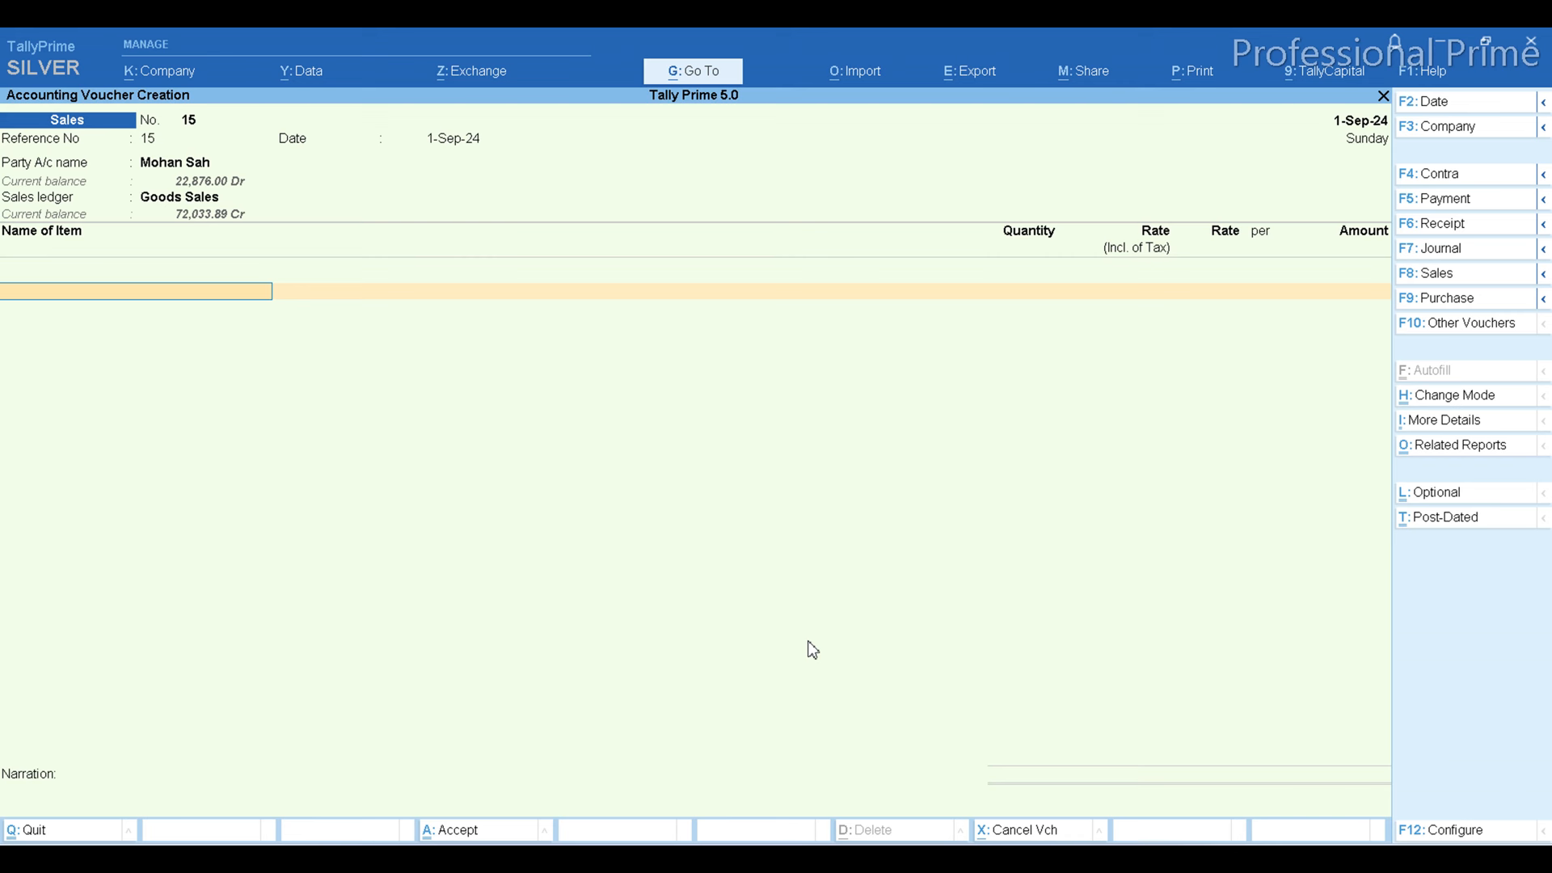
Add the stock item Dell Latop with quantity 1 pc at a tax-inclusive rate of 25,000.00.
{"action": "type", "text": "S"}
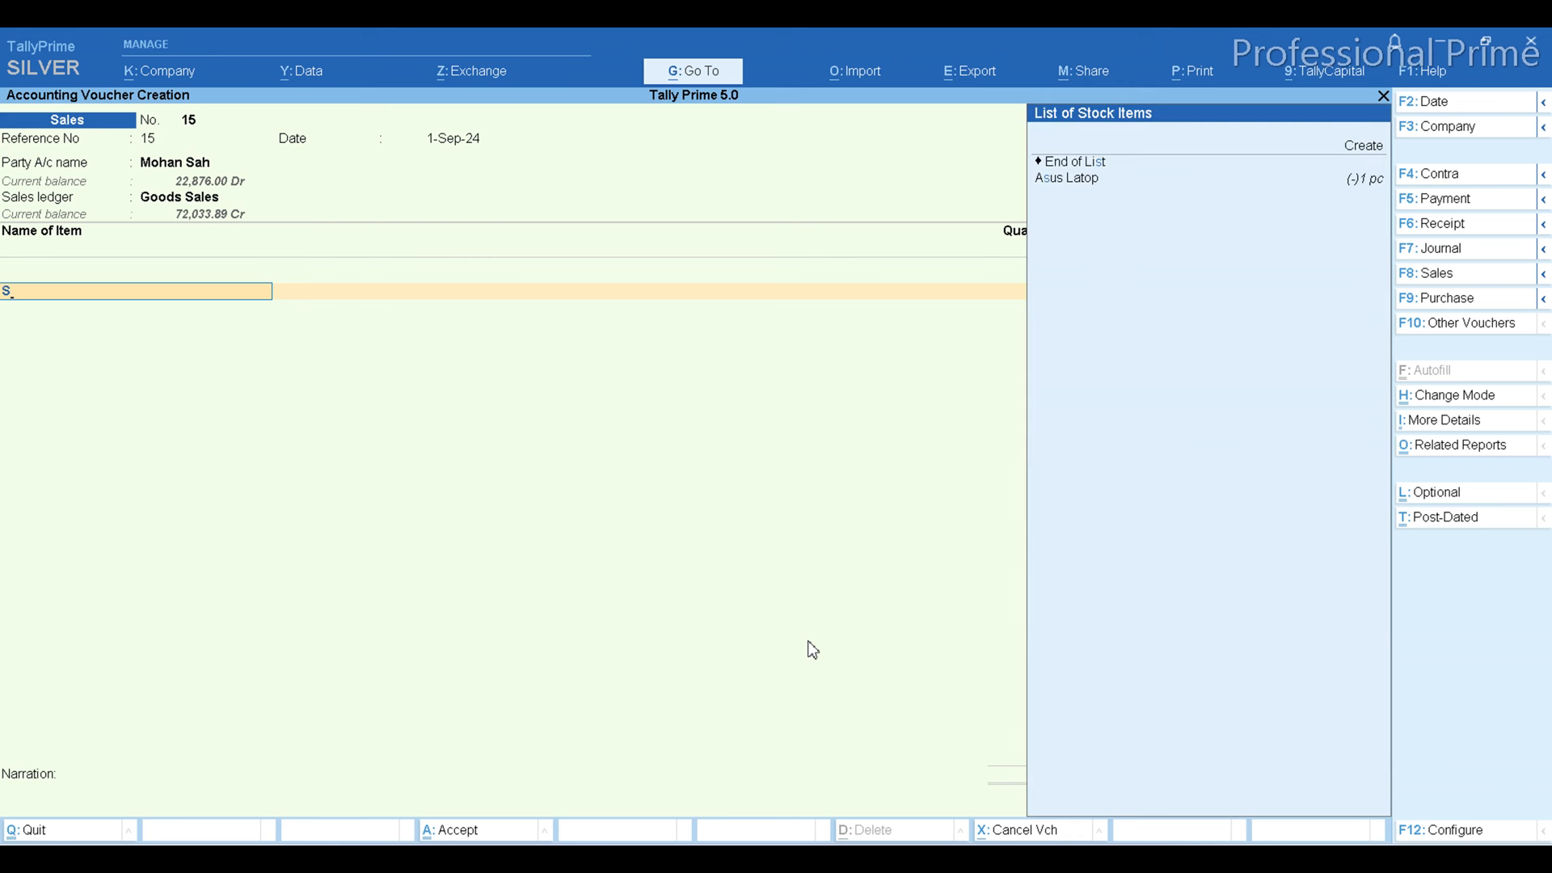
{"action": "key", "text": "BackSpace"}
{"action": "key", "text": "Down"}
{"action": "key", "text": "Down"}
{"action": "key", "text": "Down"}
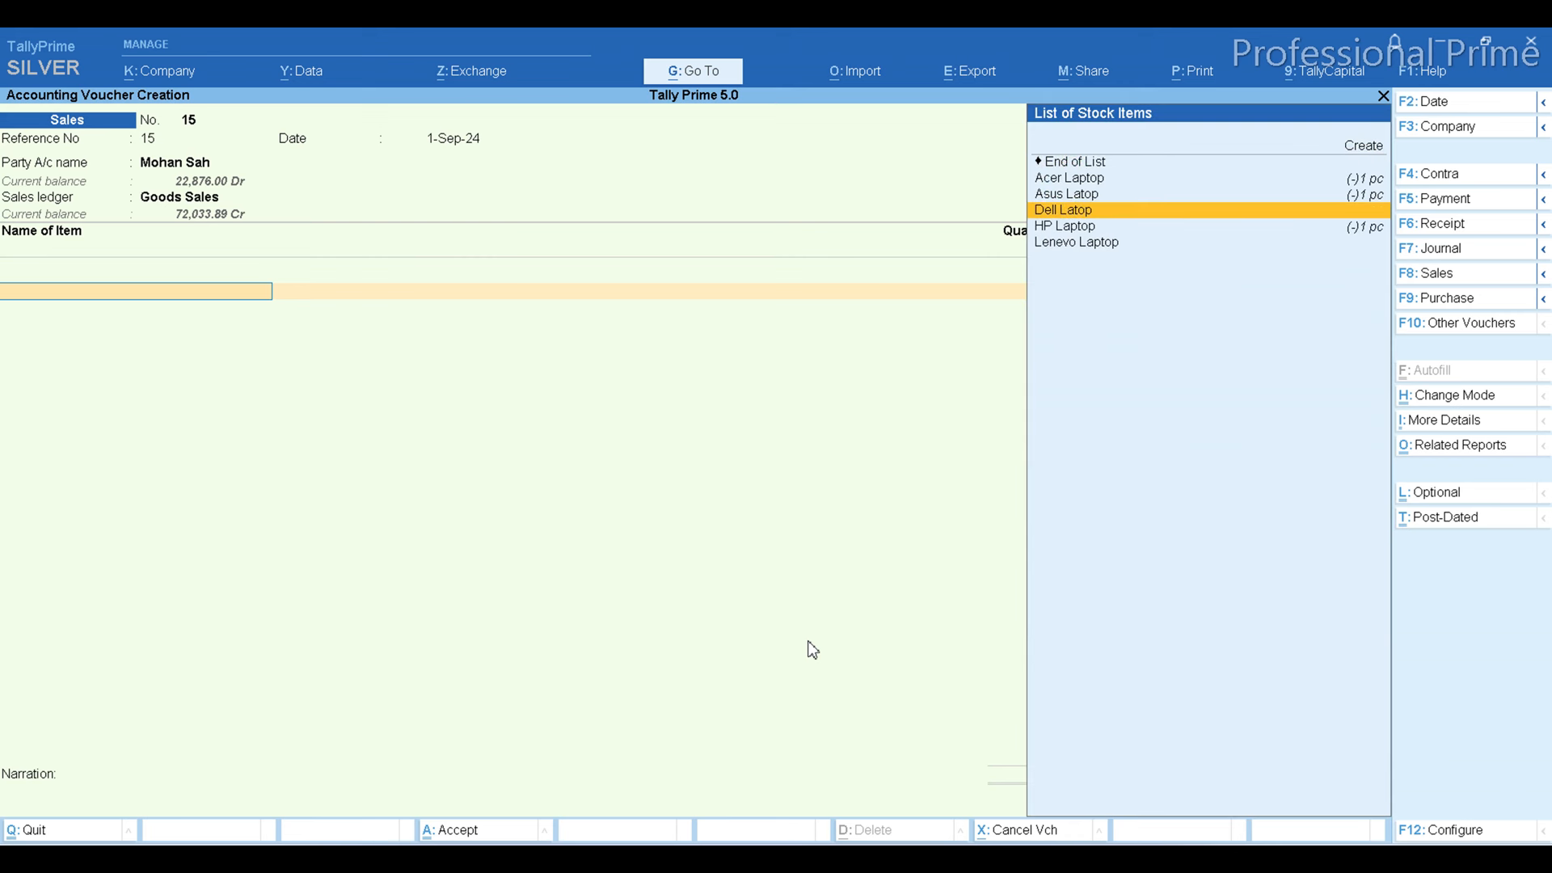
{"action": "key", "text": "Return"}
{"action": "key", "text": "Return"}
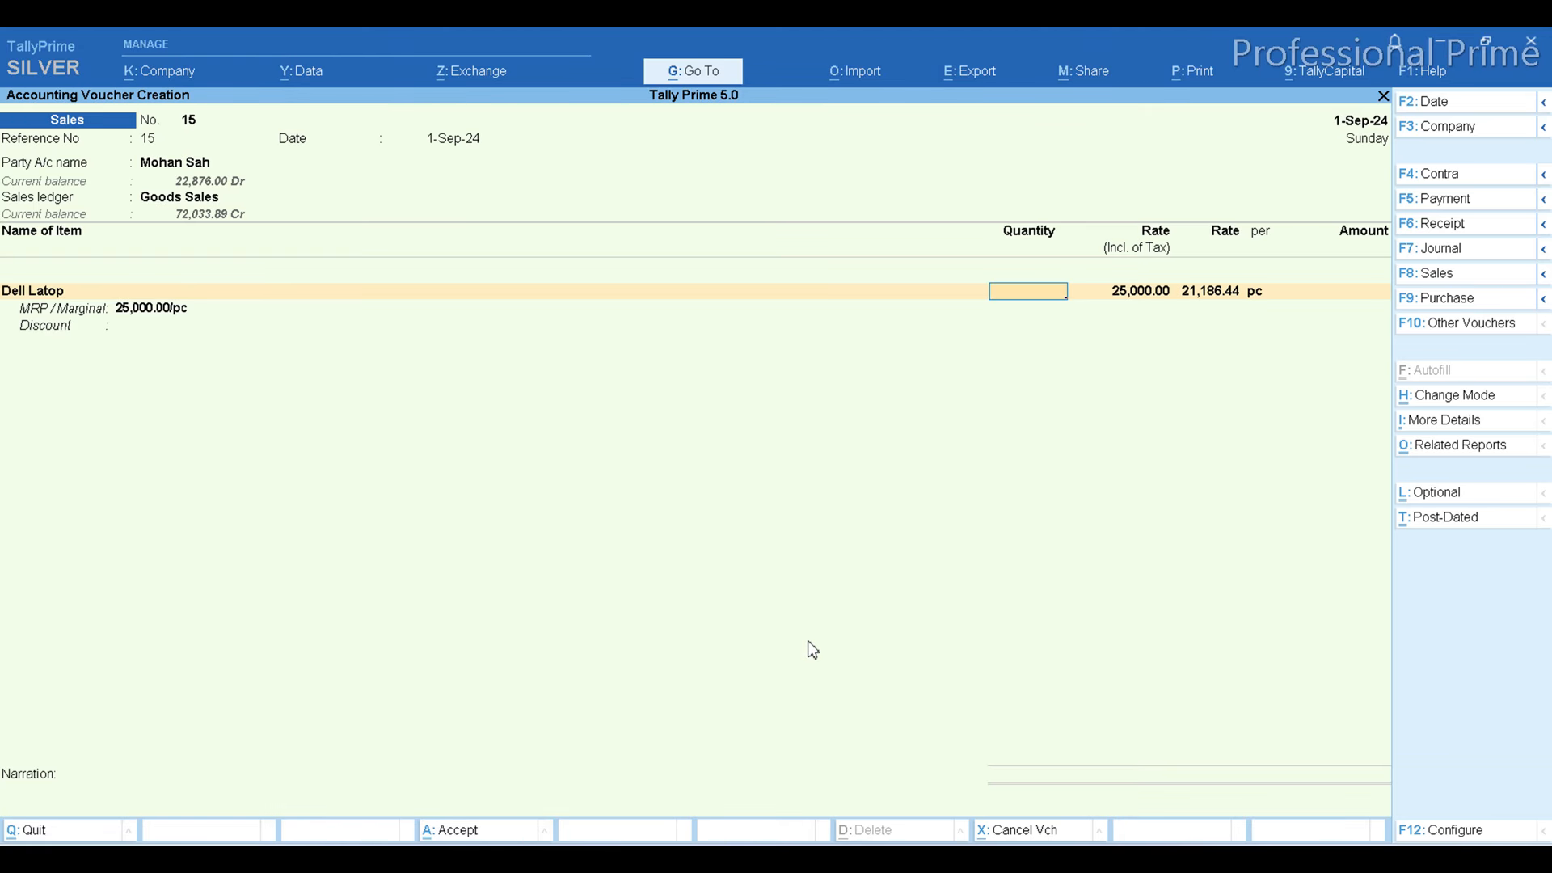
{"action": "type", "text": "1"}
{"action": "key", "text": "Return"}
{"action": "key", "text": "Return"}
{"action": "key", "text": "Return"}
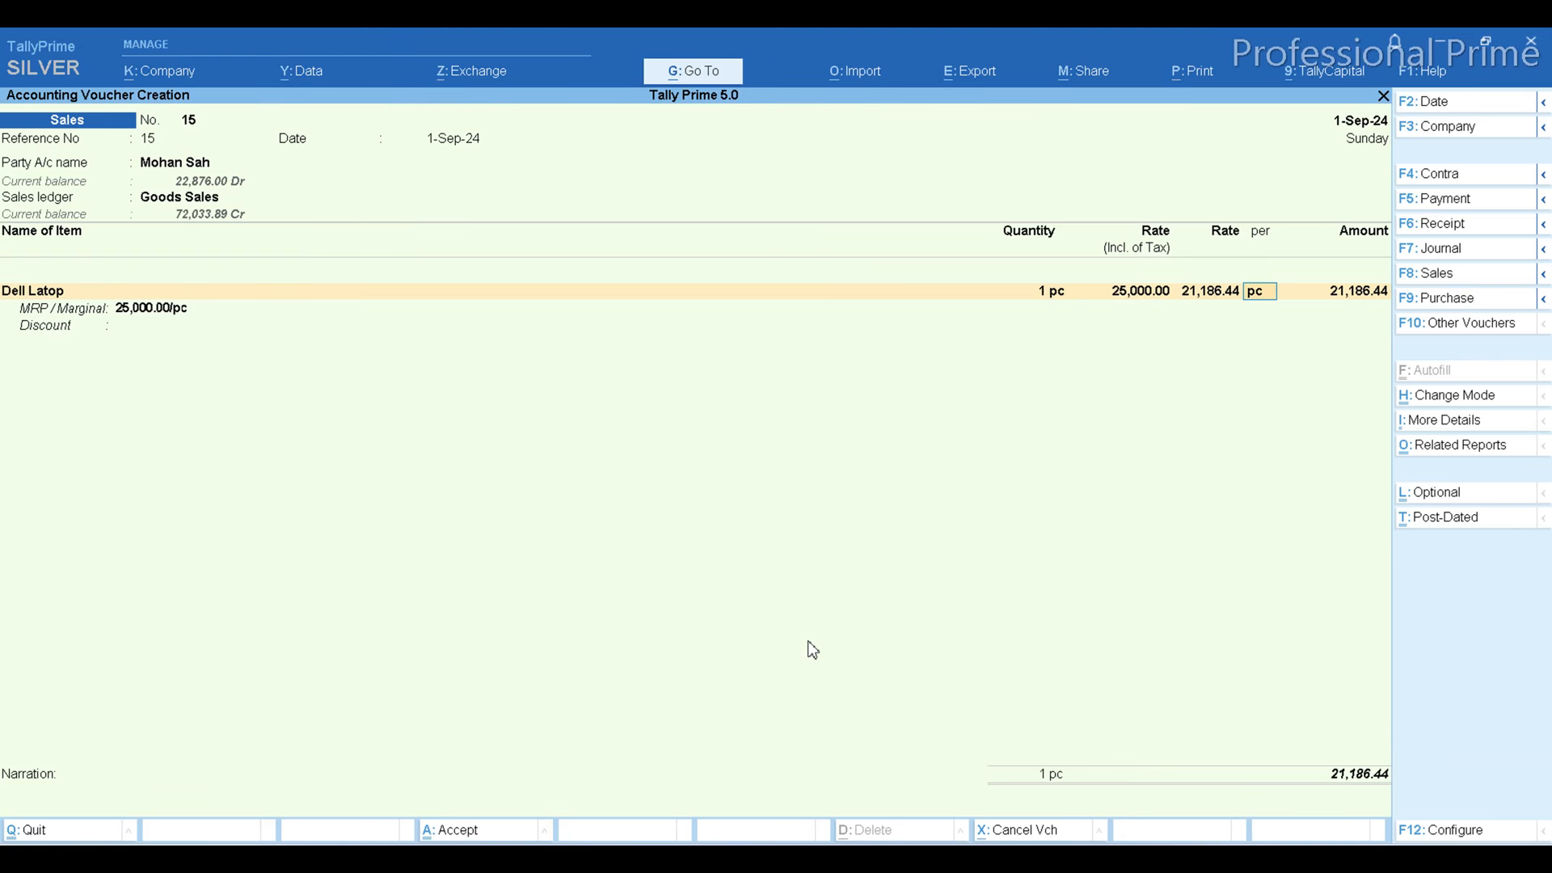
{"action": "key", "text": "Return"}
{"action": "key", "text": "Return"}
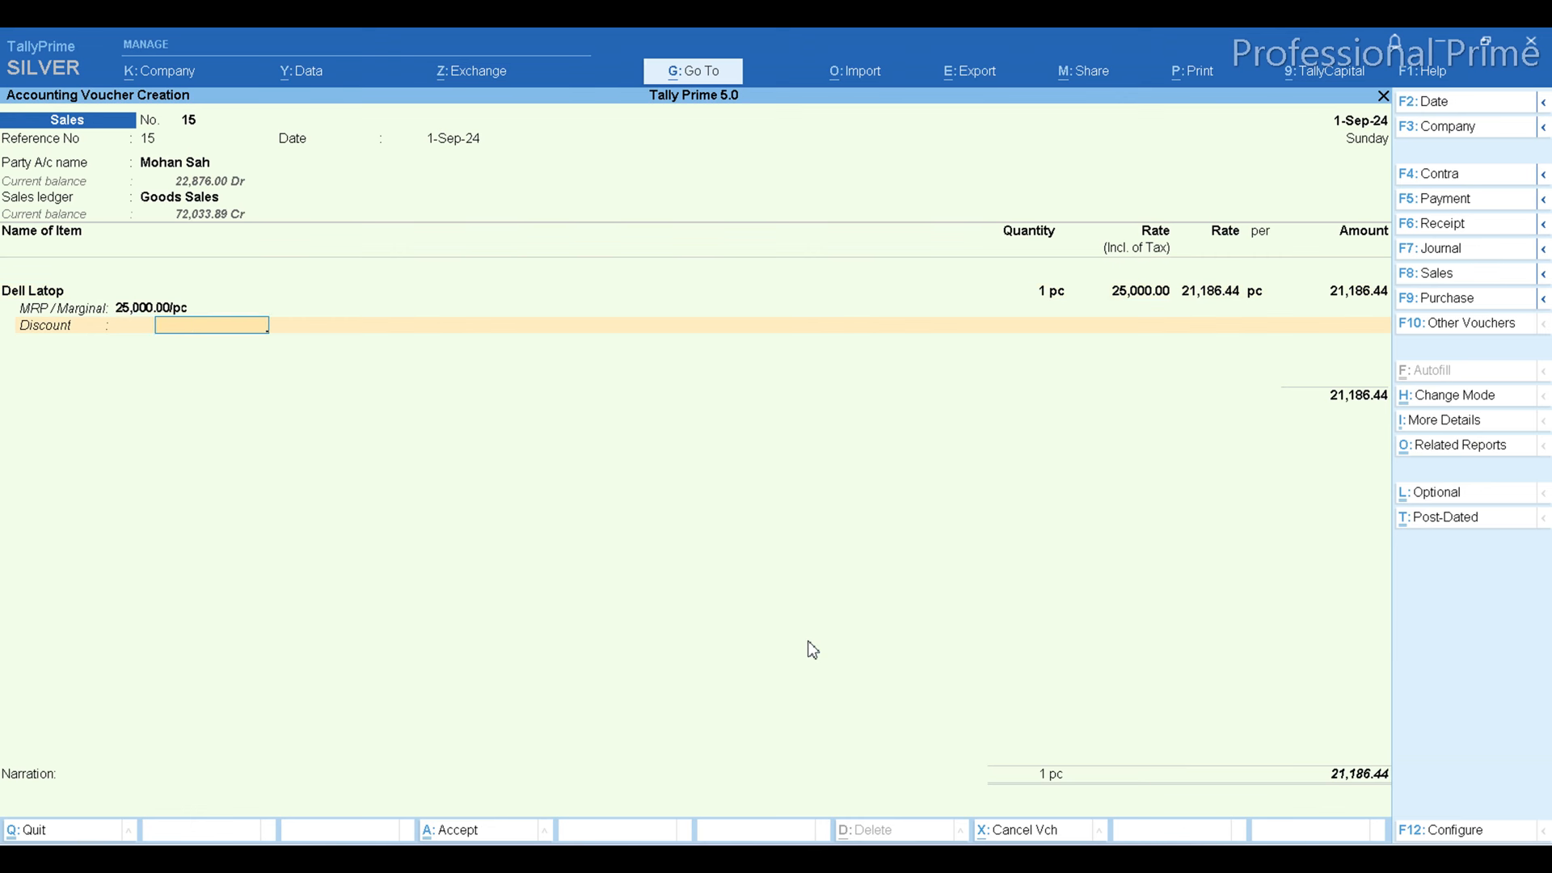
Enter a discount amount of 1,800 for the Dell Latop and finish the item list.
{"action": "type", "text": "18000"}
{"action": "key", "text": "Return"}
{"action": "key", "text": "Return"}
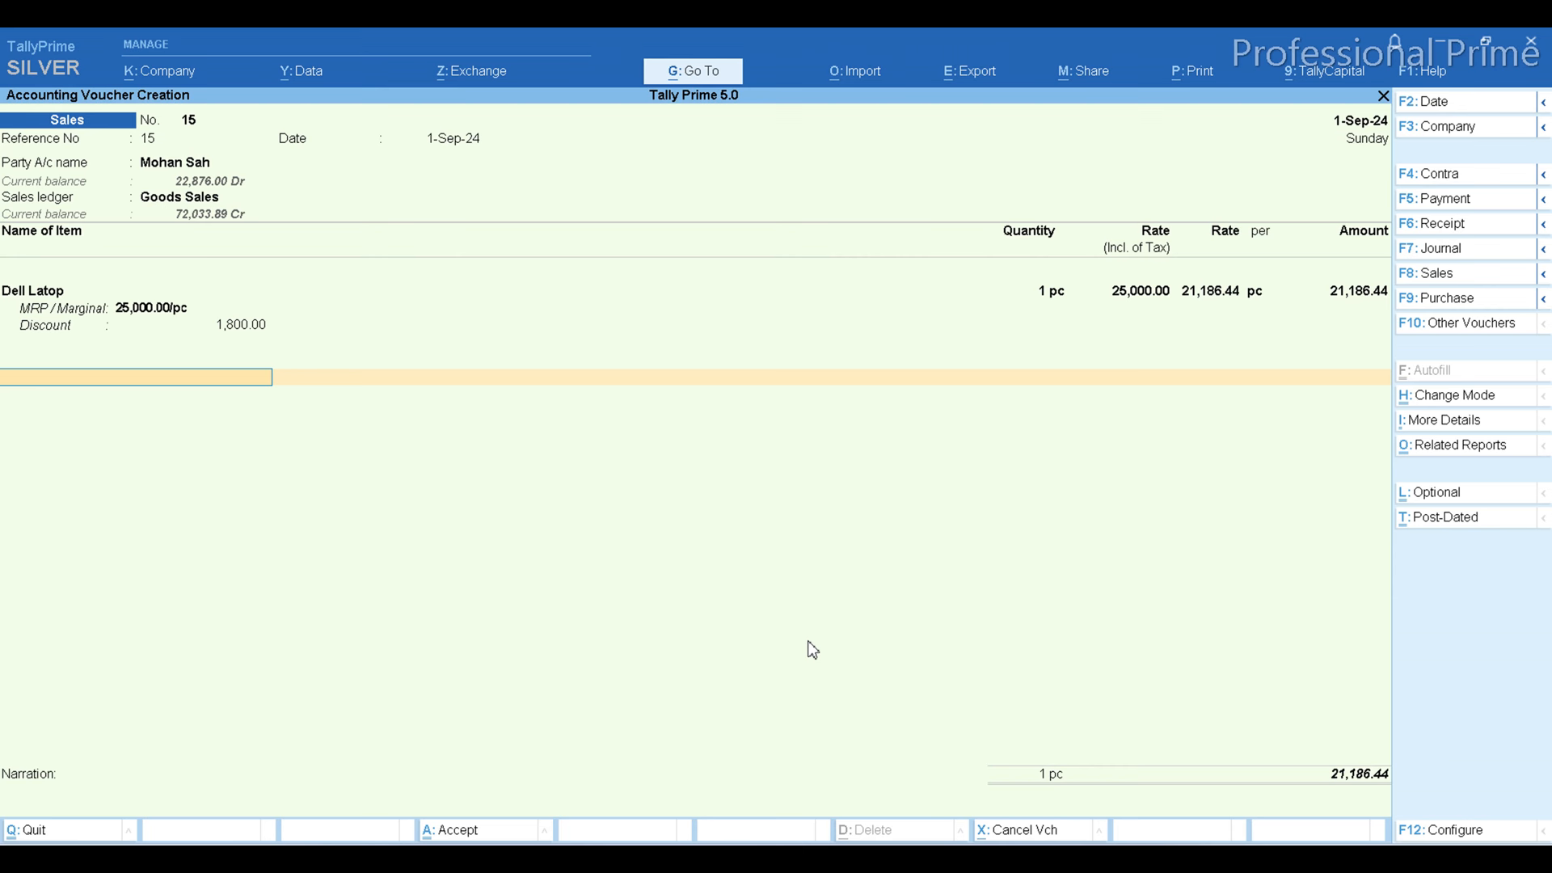
Create a Share Discount ledger under Offer with Discount as its type and apply it to the Dell Latop invoice at (-)1,800.00.
{"action": "key", "text": "alt+c"}
{"action": "type", "text": "Sha"}
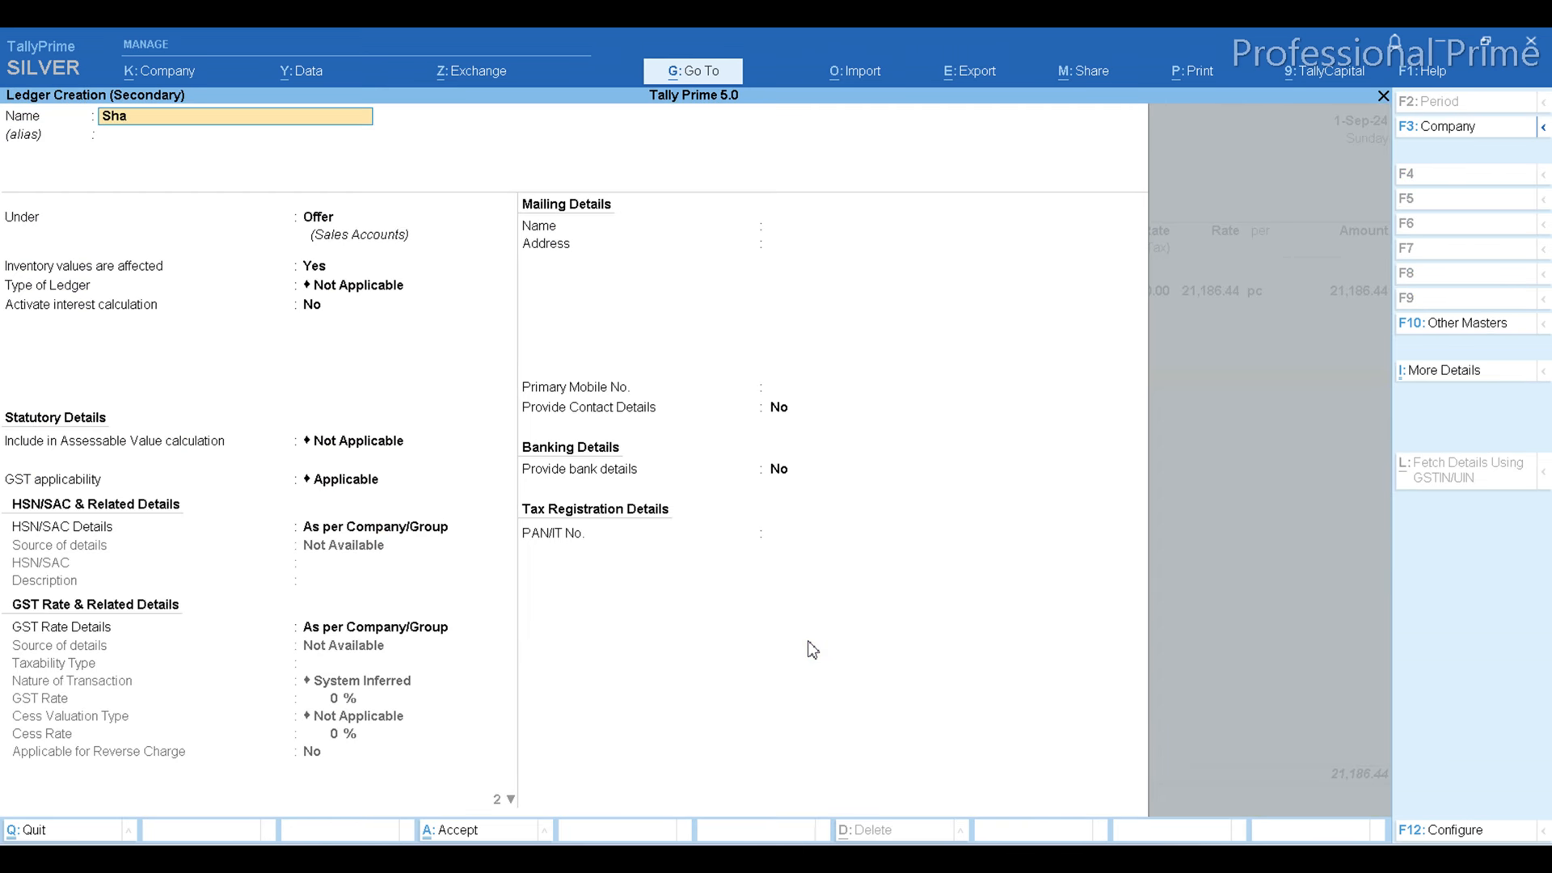
{"action": "type", "text": "re Discount"}
{"action": "key", "text": "Return"}
{"action": "key", "text": "Return"}
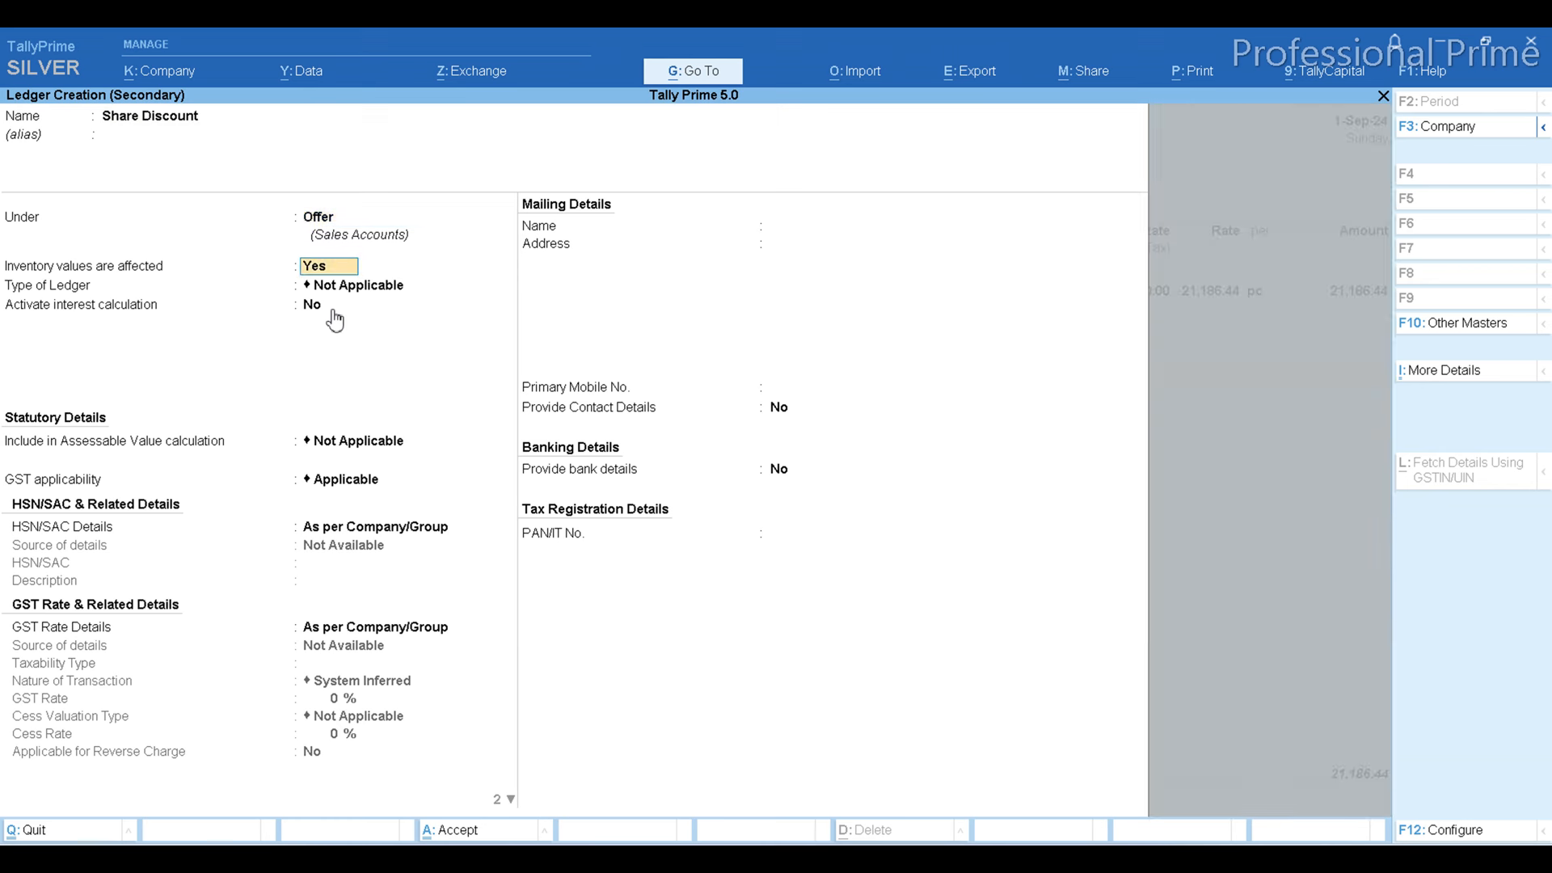
{"action": "key", "text": "Return"}
{"action": "key", "text": "Down"}
{"action": "key", "text": "Return"}
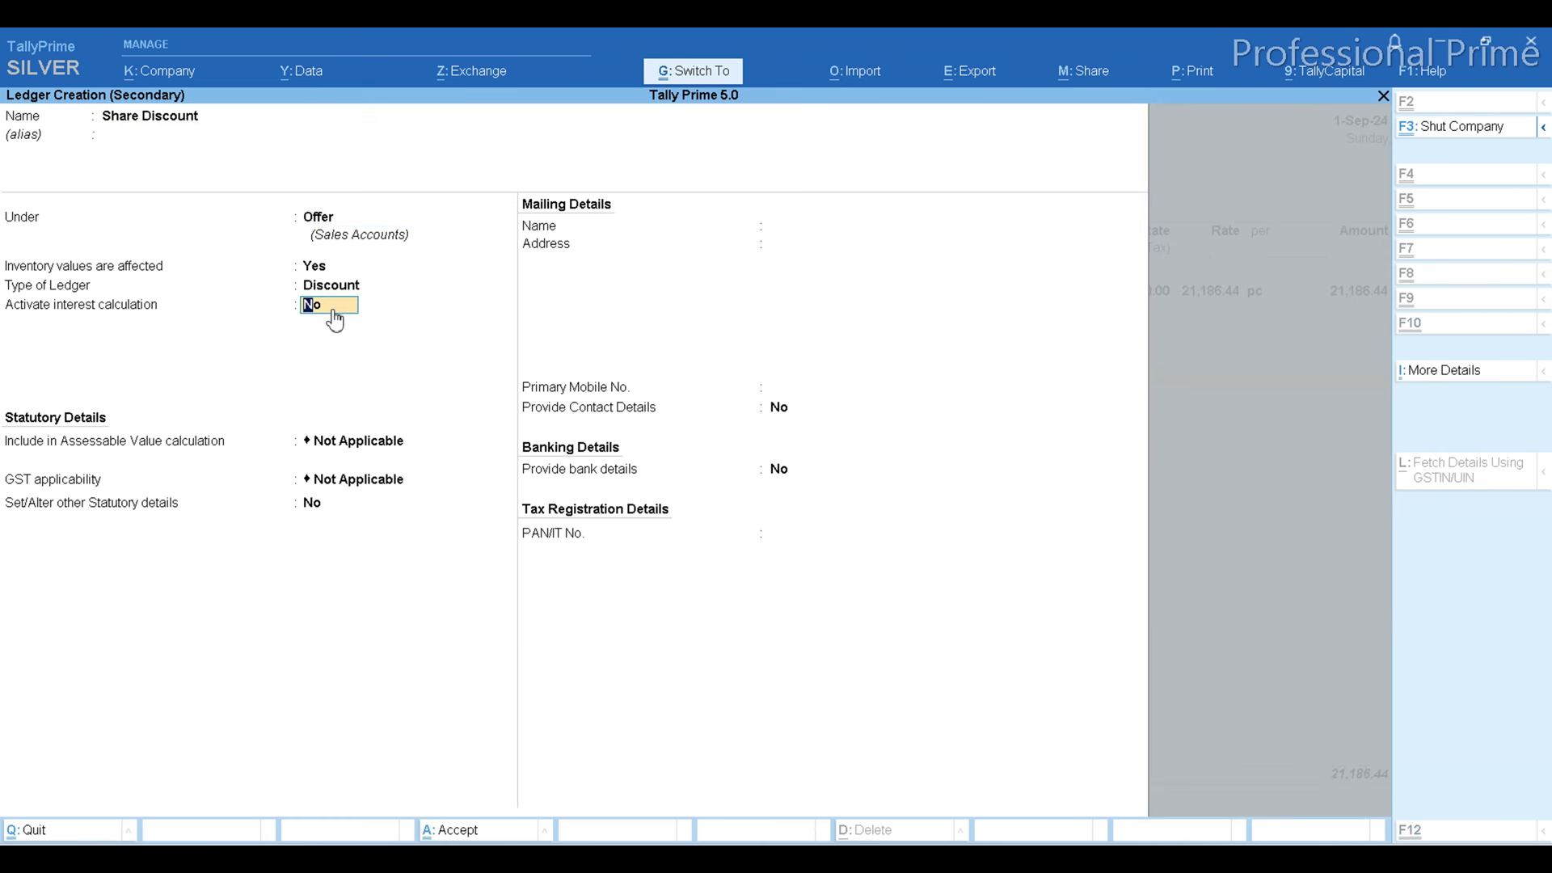
{"action": "key", "text": "ctrl+a"}
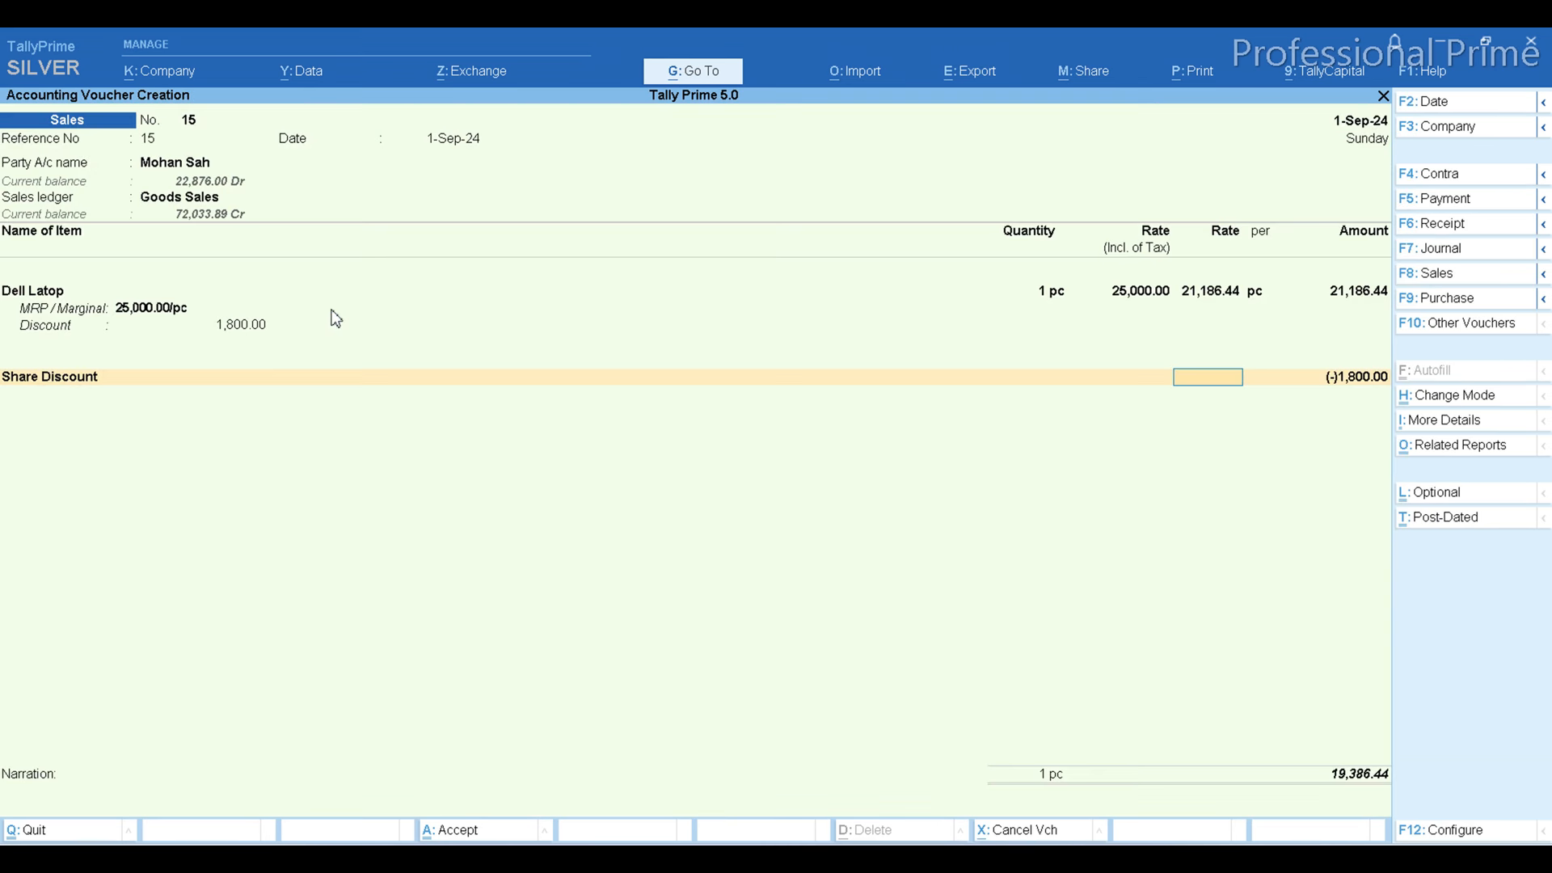
{"action": "key", "text": "Return"}
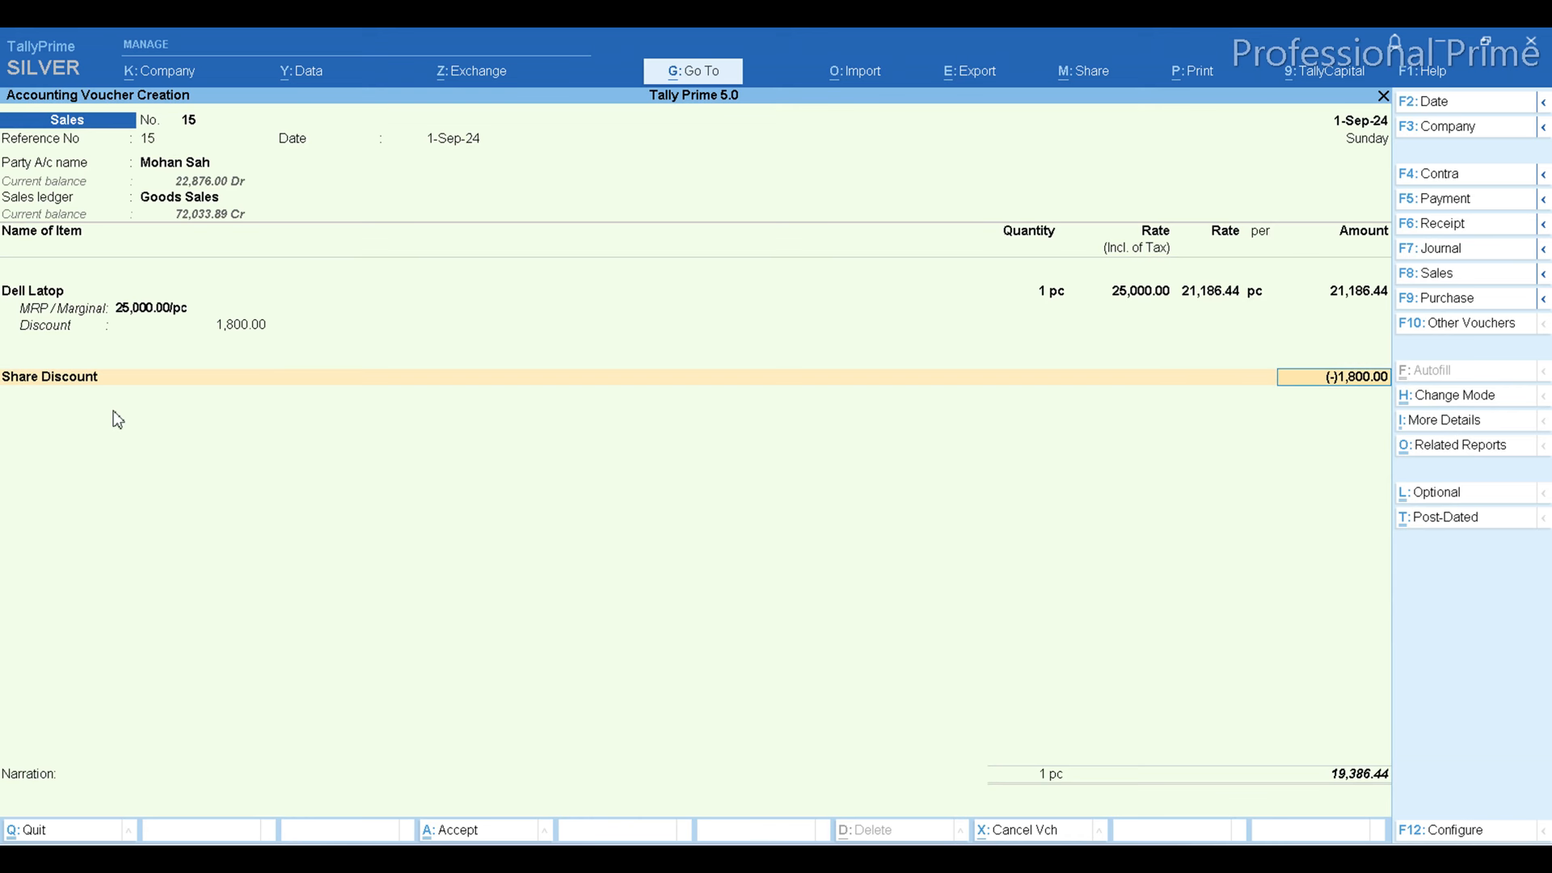
{"action": "key", "text": "Return"}
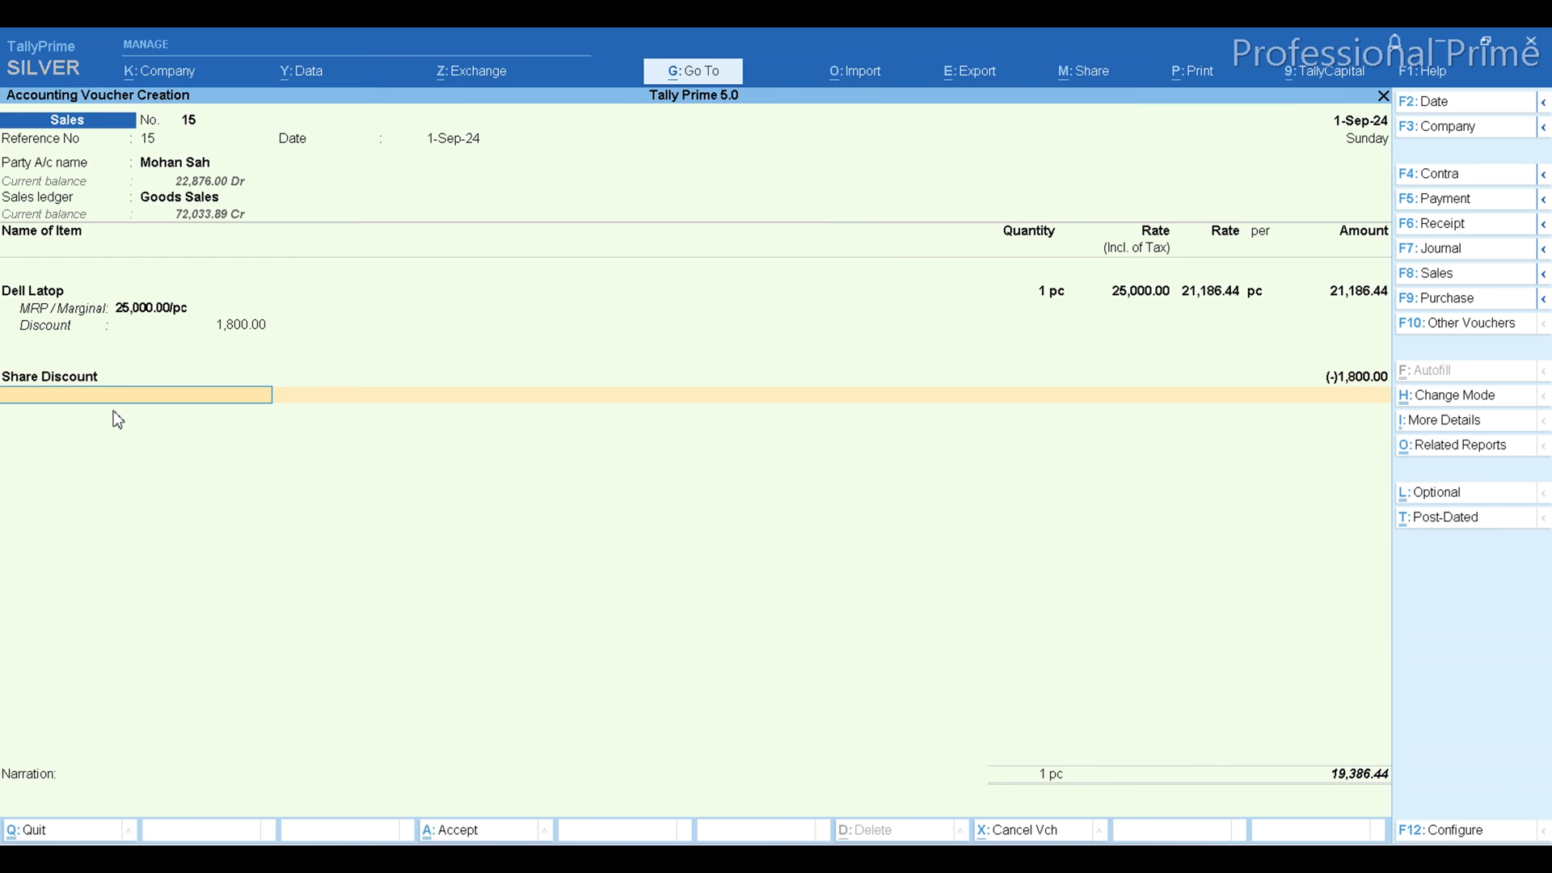
Add the Output Cgst and Output Sgst ledgers below Share Discount with their calculated amounts.
{"action": "type", "text": "Cg"}
{"action": "key", "text": "Return"}
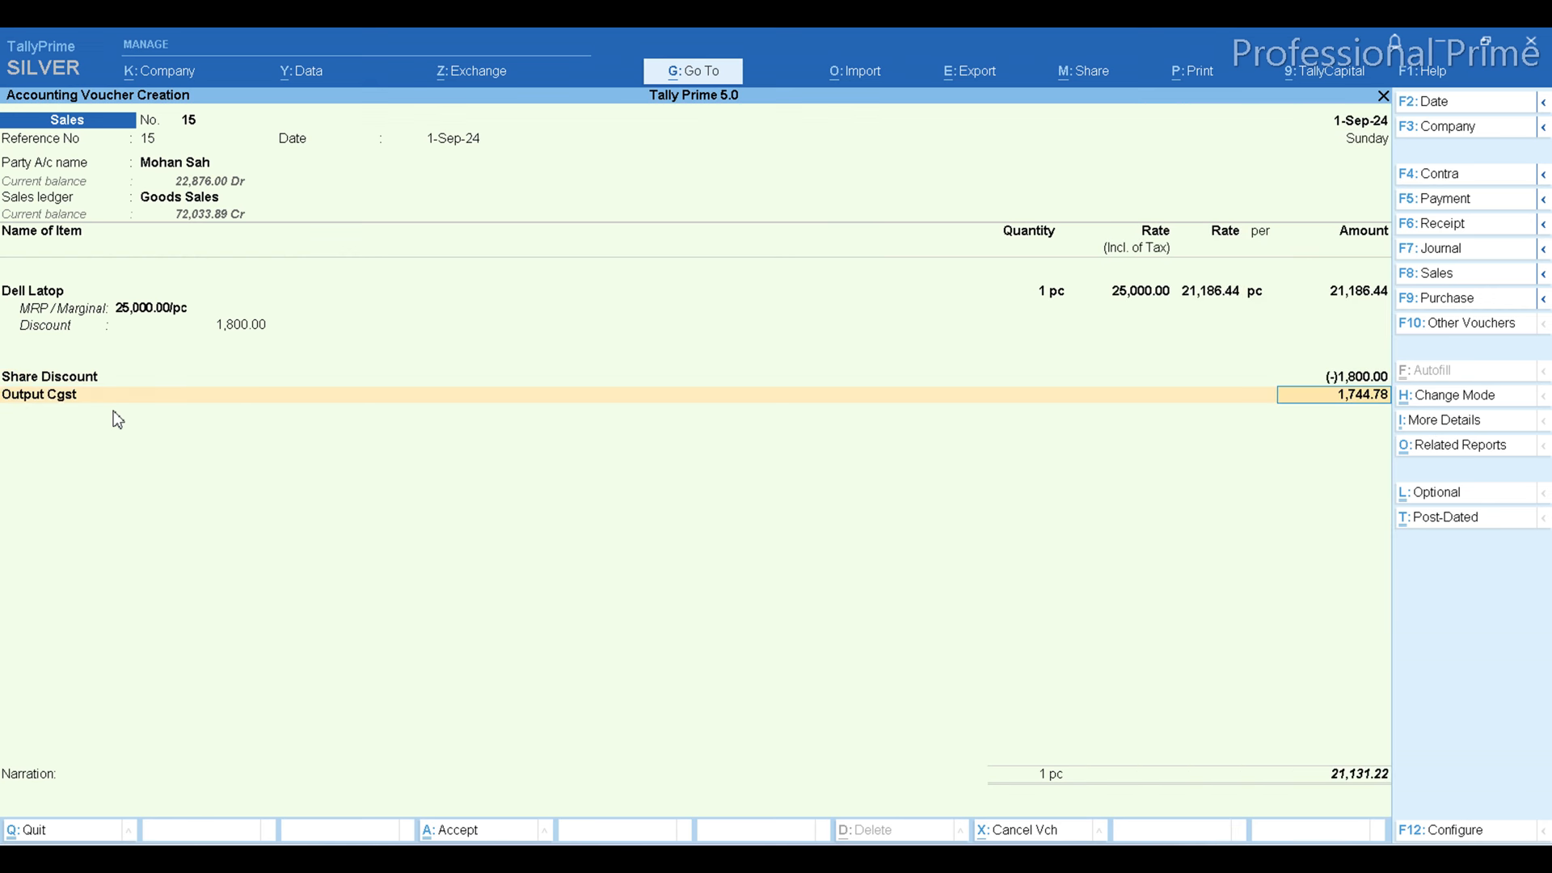
{"action": "key", "text": "Return"}
{"action": "type", "text": "Sg"}
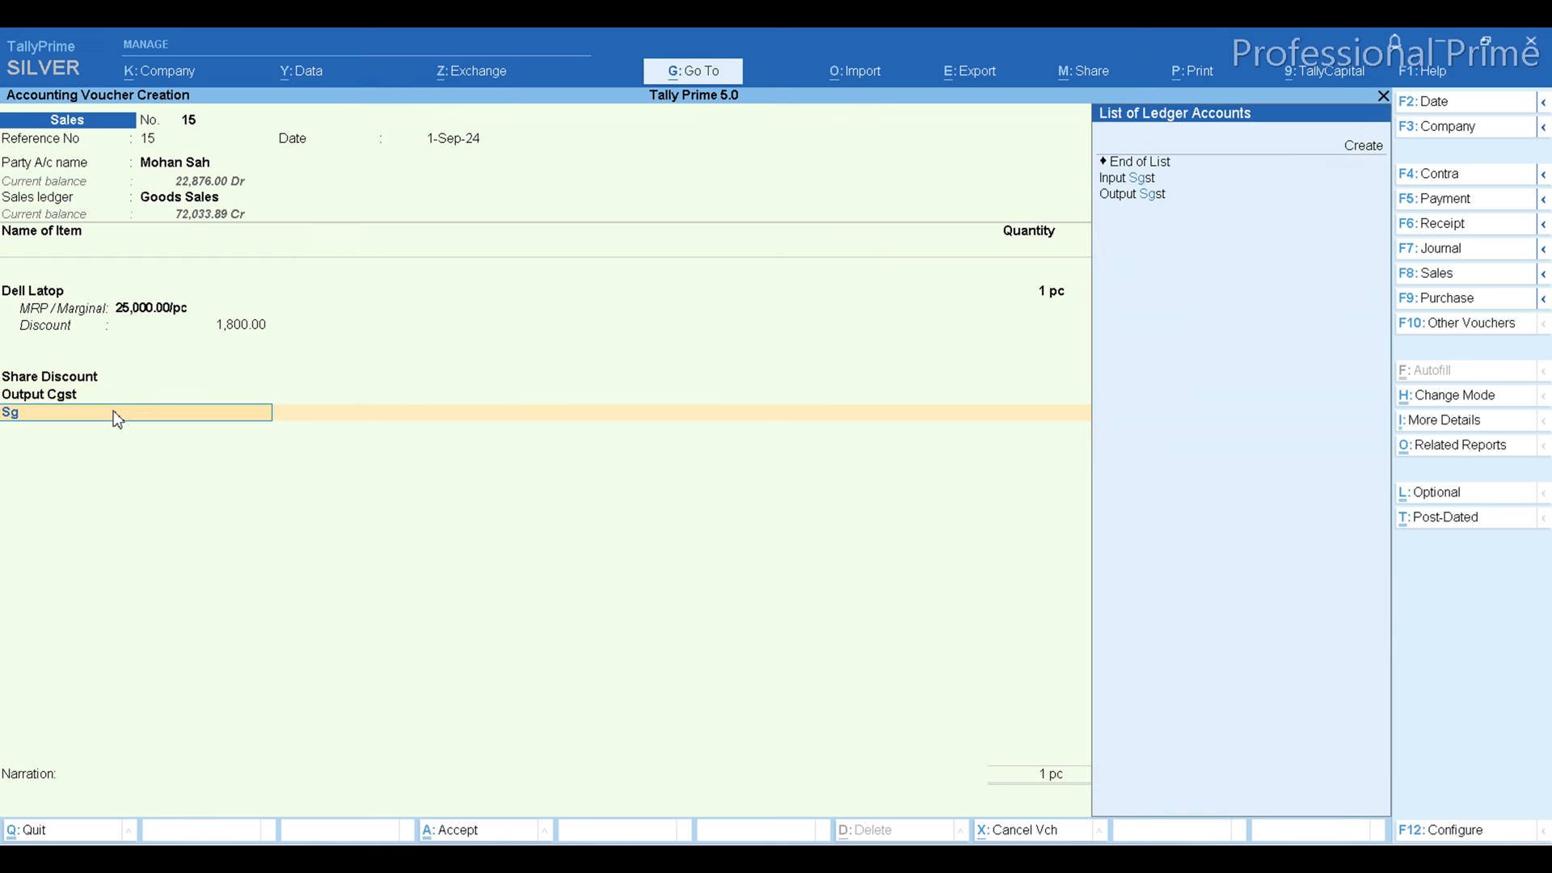
{"action": "key", "text": "Down"}
{"action": "key", "text": "Return"}
{"action": "key", "text": "Return"}
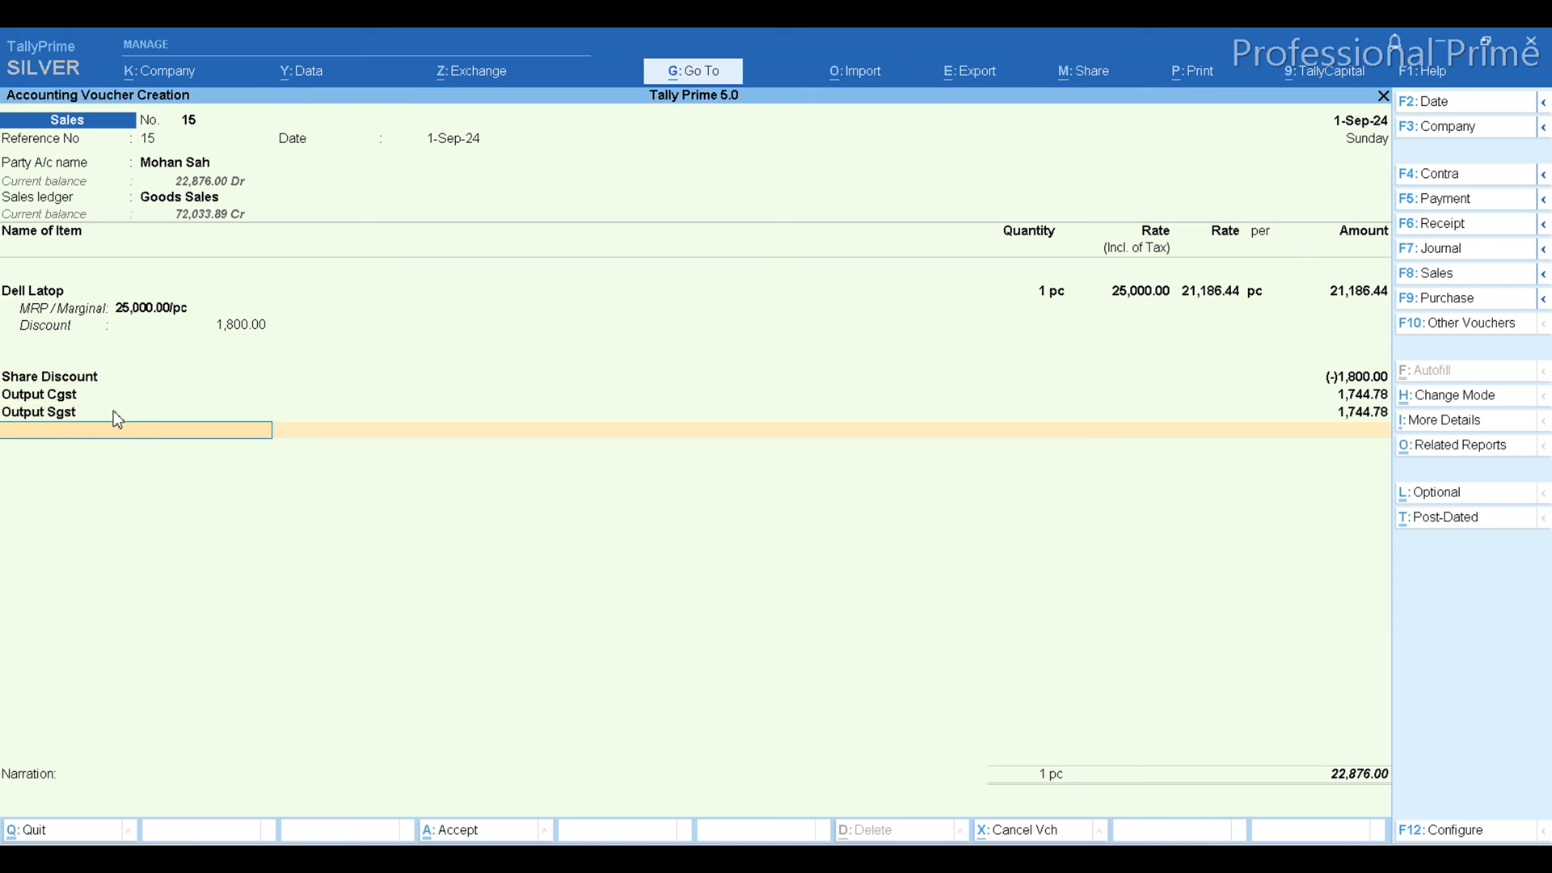
Record the bill as New Ref 15 and save the Dell Latop invoice without a narration.
{"action": "key", "text": "Return"}
{"action": "key", "text": "Return"}
{"action": "key", "text": "Return"}
{"action": "key", "text": "Return"}
{"action": "key", "text": "Return"}
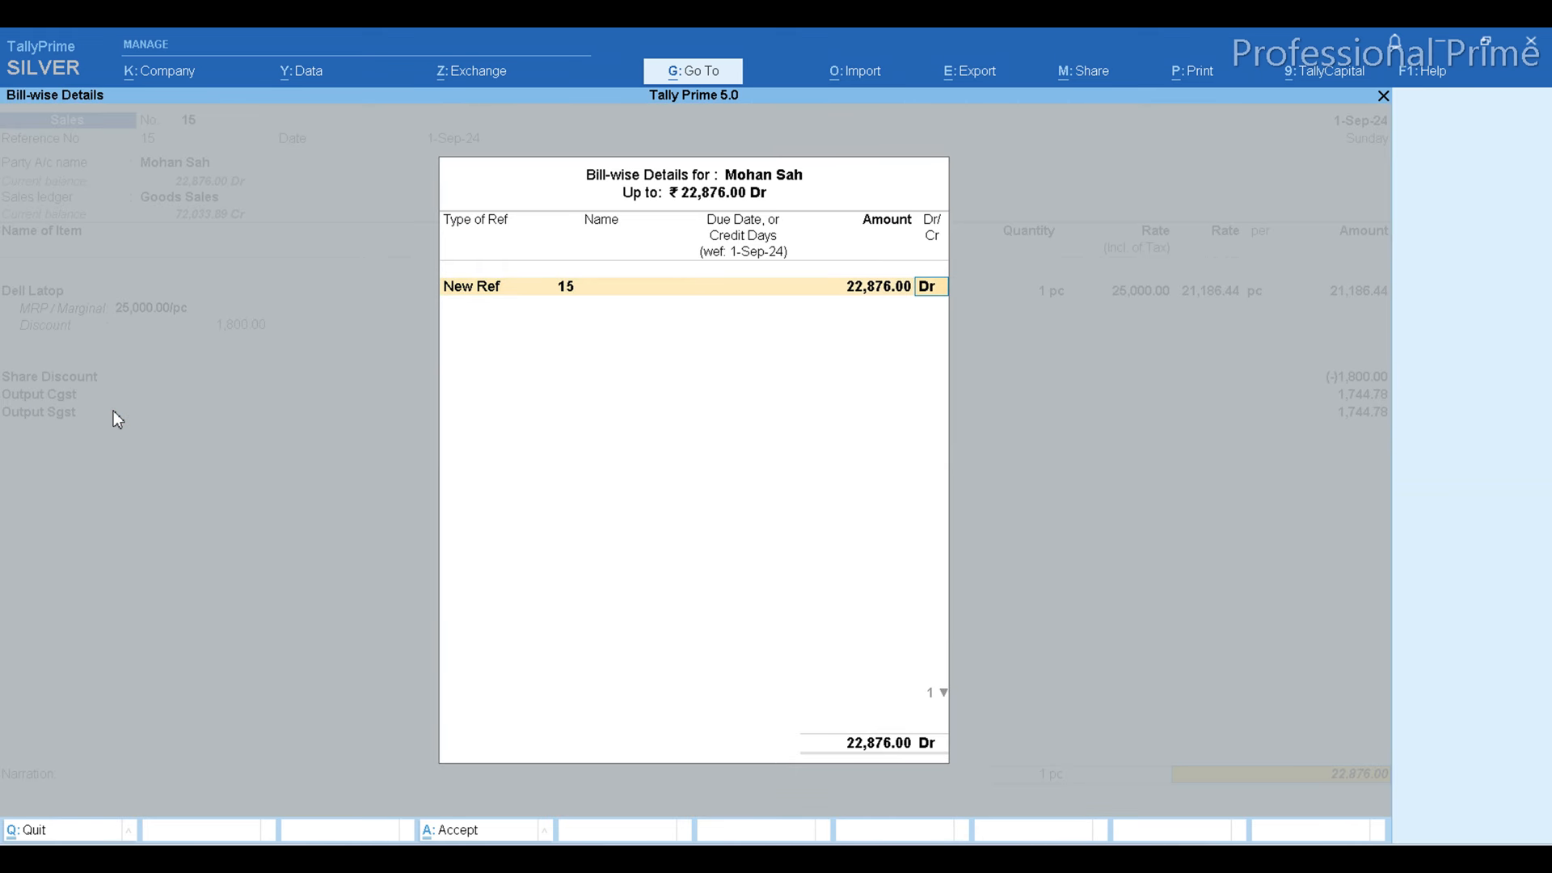
{"action": "key", "text": "Return"}
{"action": "key", "text": "Return"}
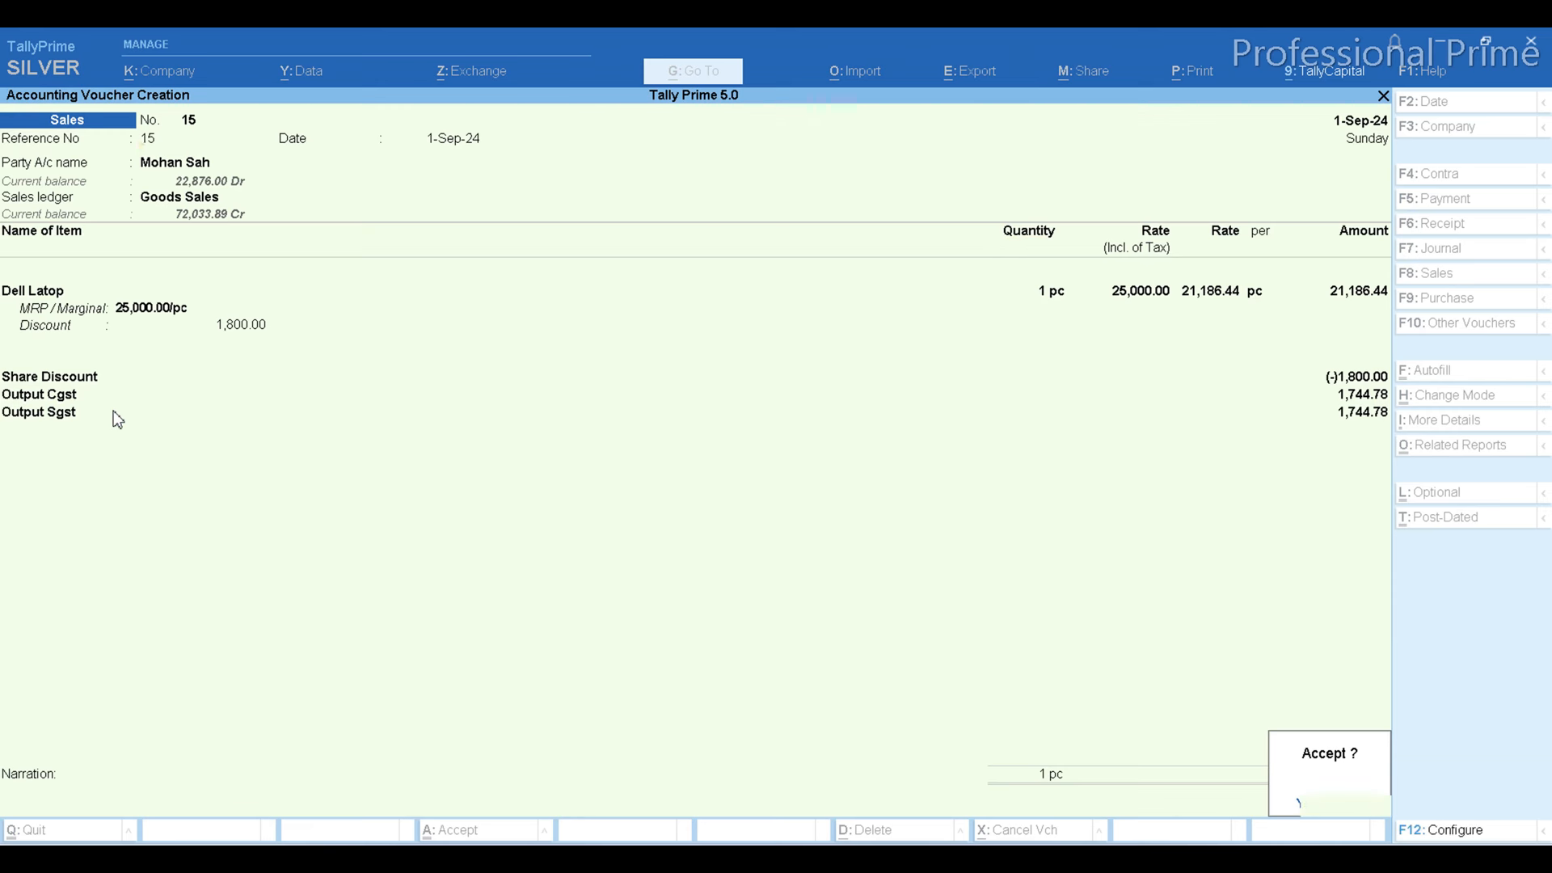
{"action": "key", "text": "Return"}
Open the Profit & Loss A/c and drill through Sales Accounts into the Offer group to check its discount ledgers.
{"action": "key", "text": "Escape"}
{"action": "key", "text": "Return"}
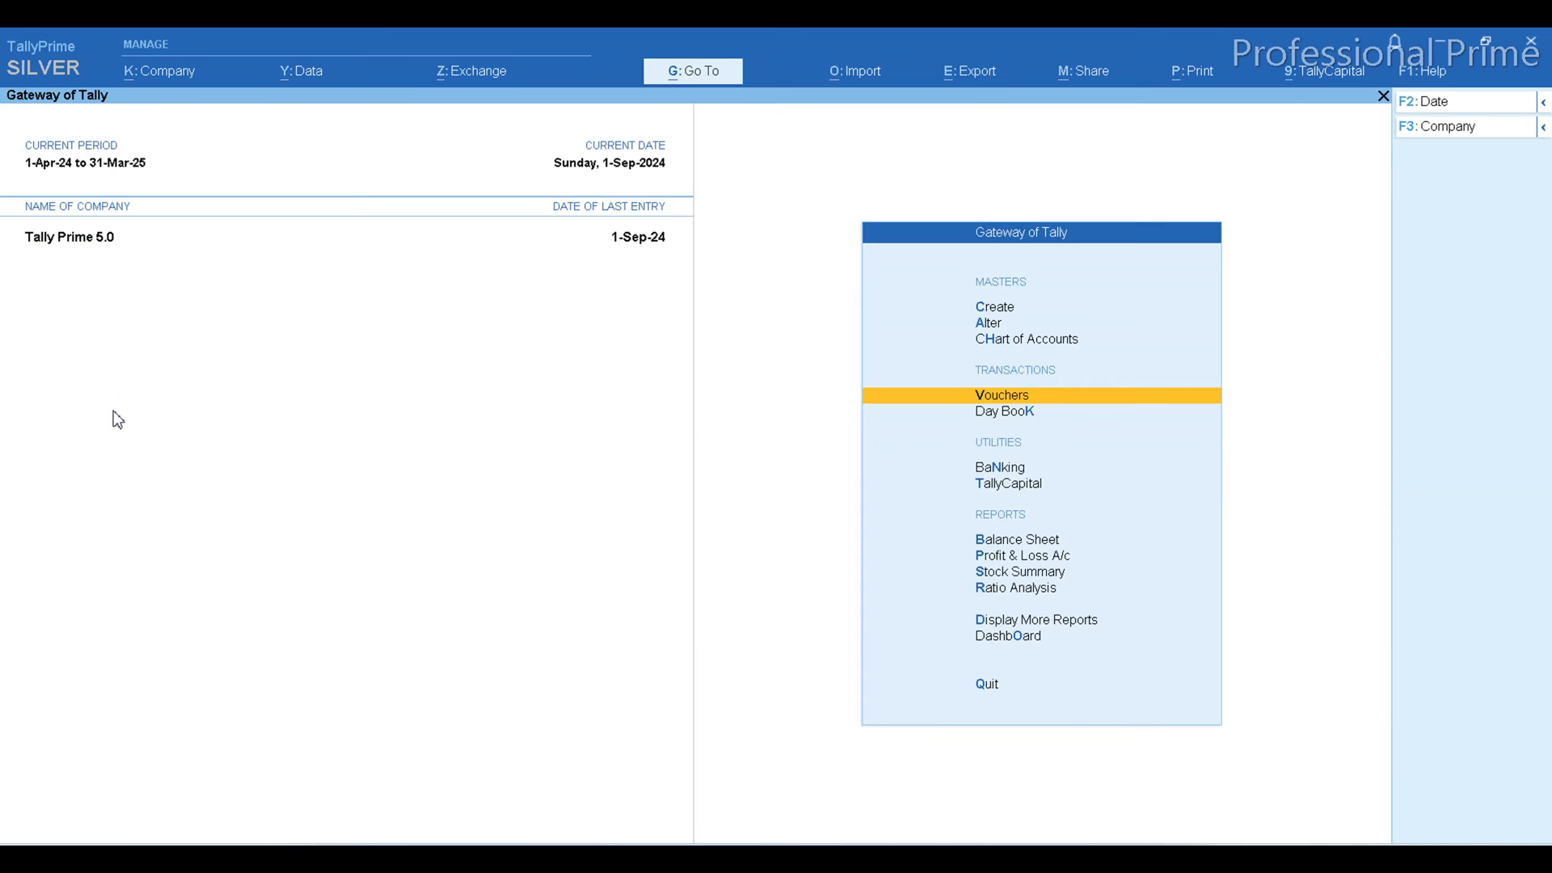
{"action": "key", "text": "Escape"}
{"action": "key", "text": "Escape"}
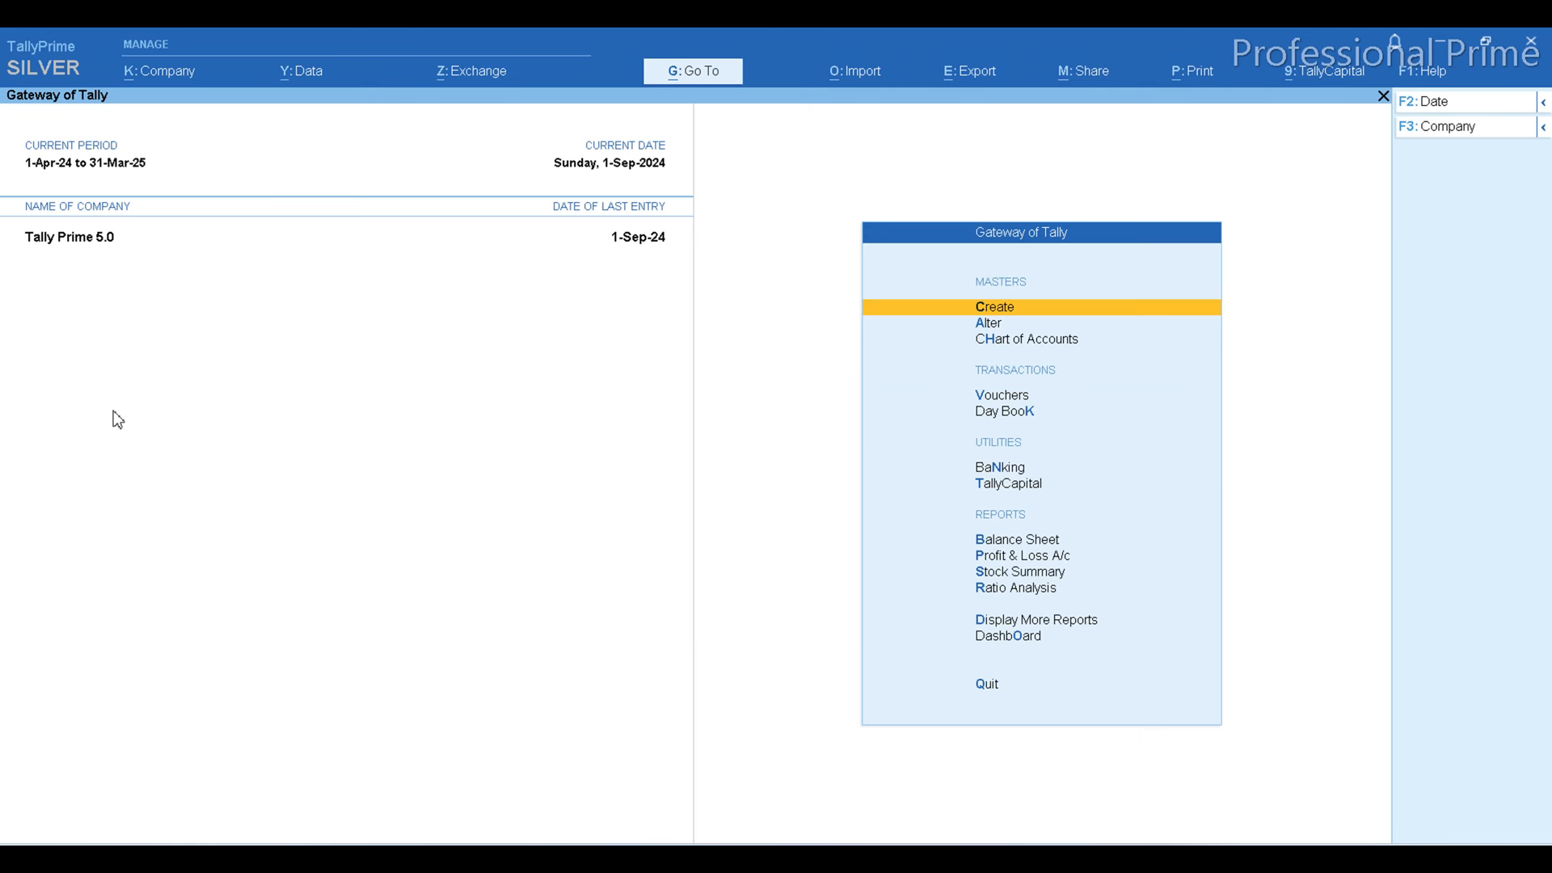
{"action": "key", "text": "p"}
{"action": "key", "text": "Right"}
{"action": "key", "text": "Return"}
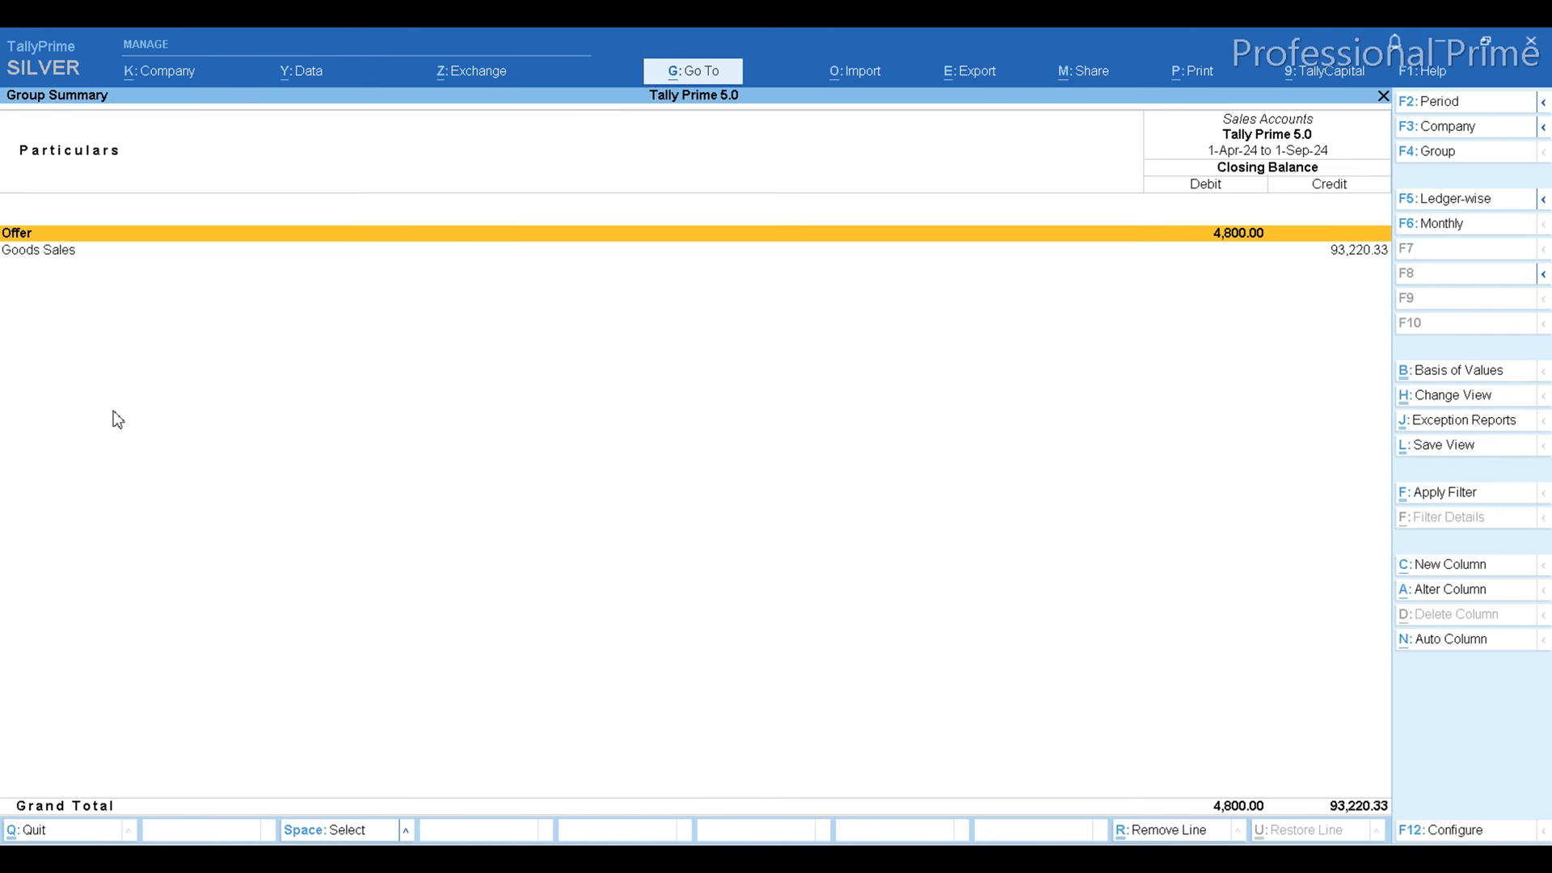
{"action": "key", "text": "Return"}
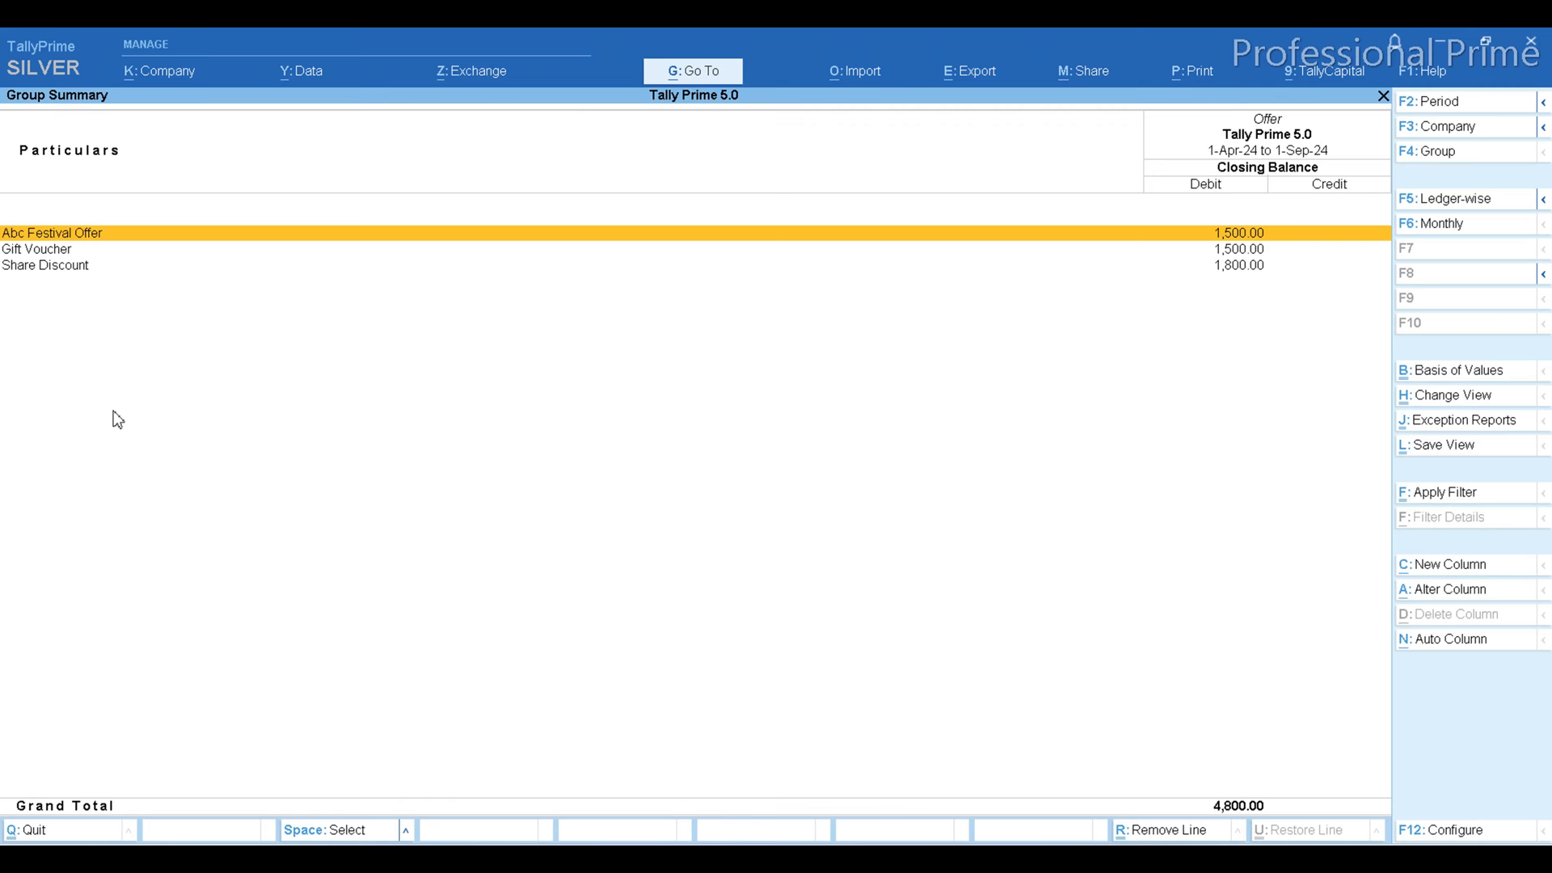
{"action": "key", "text": "Down"}
{"action": "key", "text": "Down"}
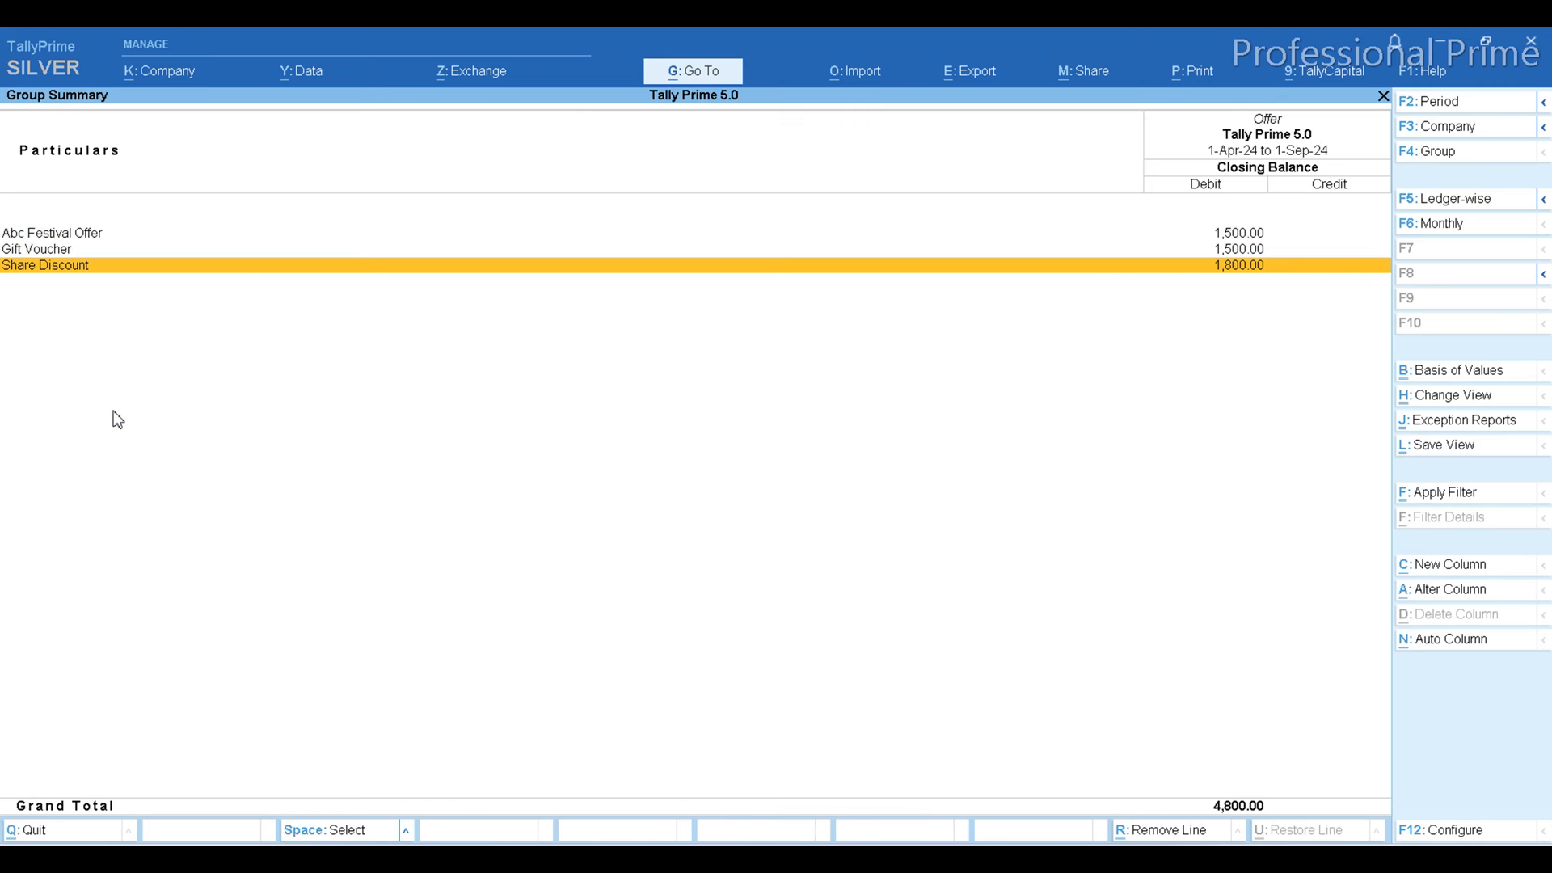
Check the discount ledgers in the Offer group against the Excel discount list, and return to the Gateway of Tally.
{"action": "key", "text": "Up"}
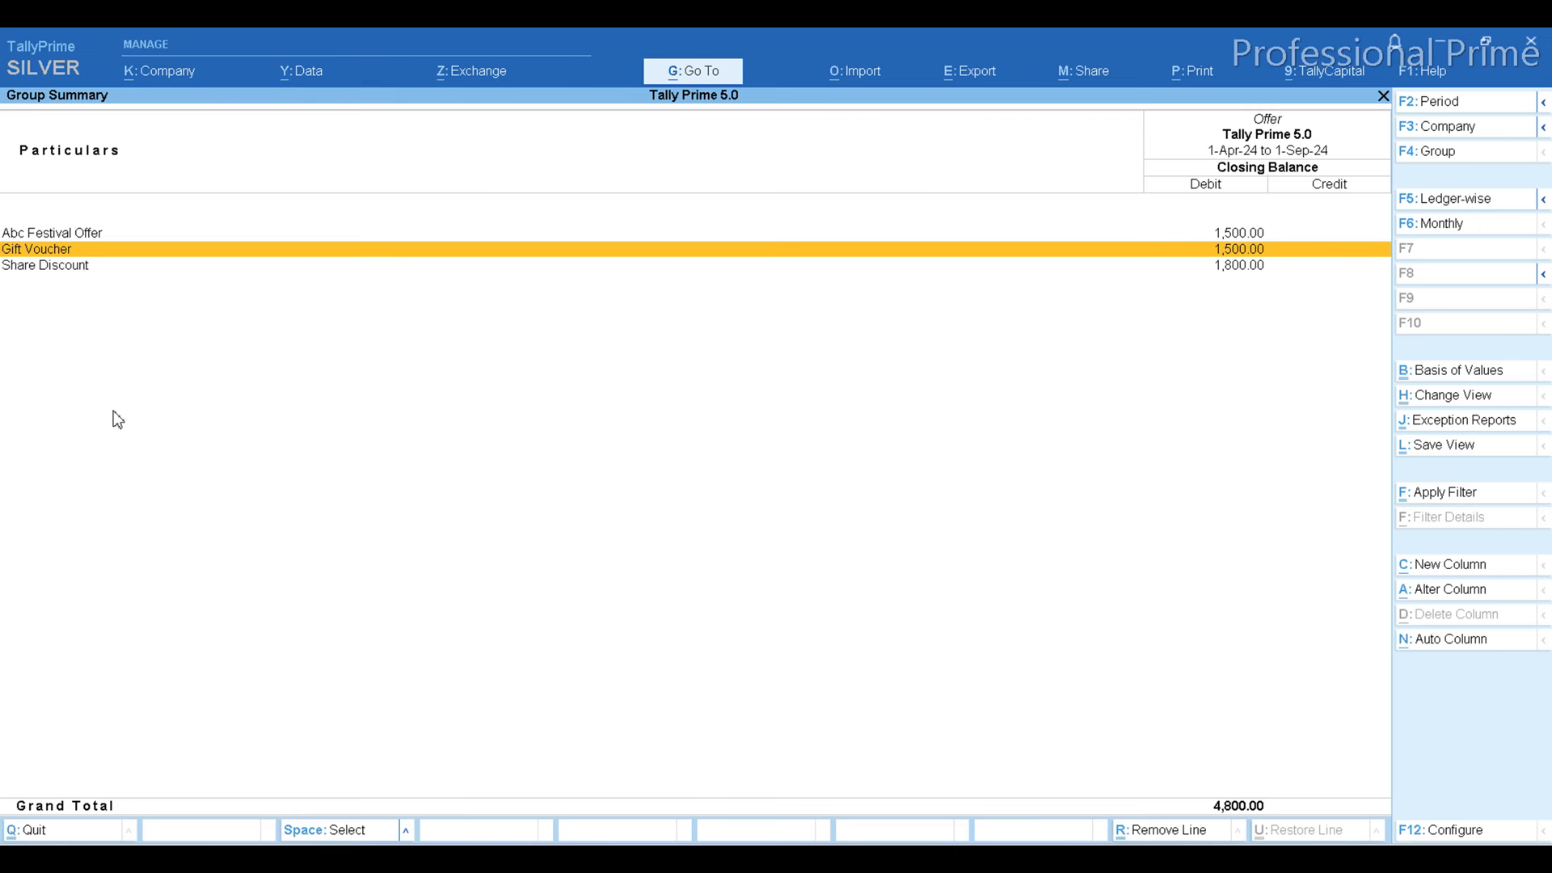
{"action": "key", "text": "Up"}
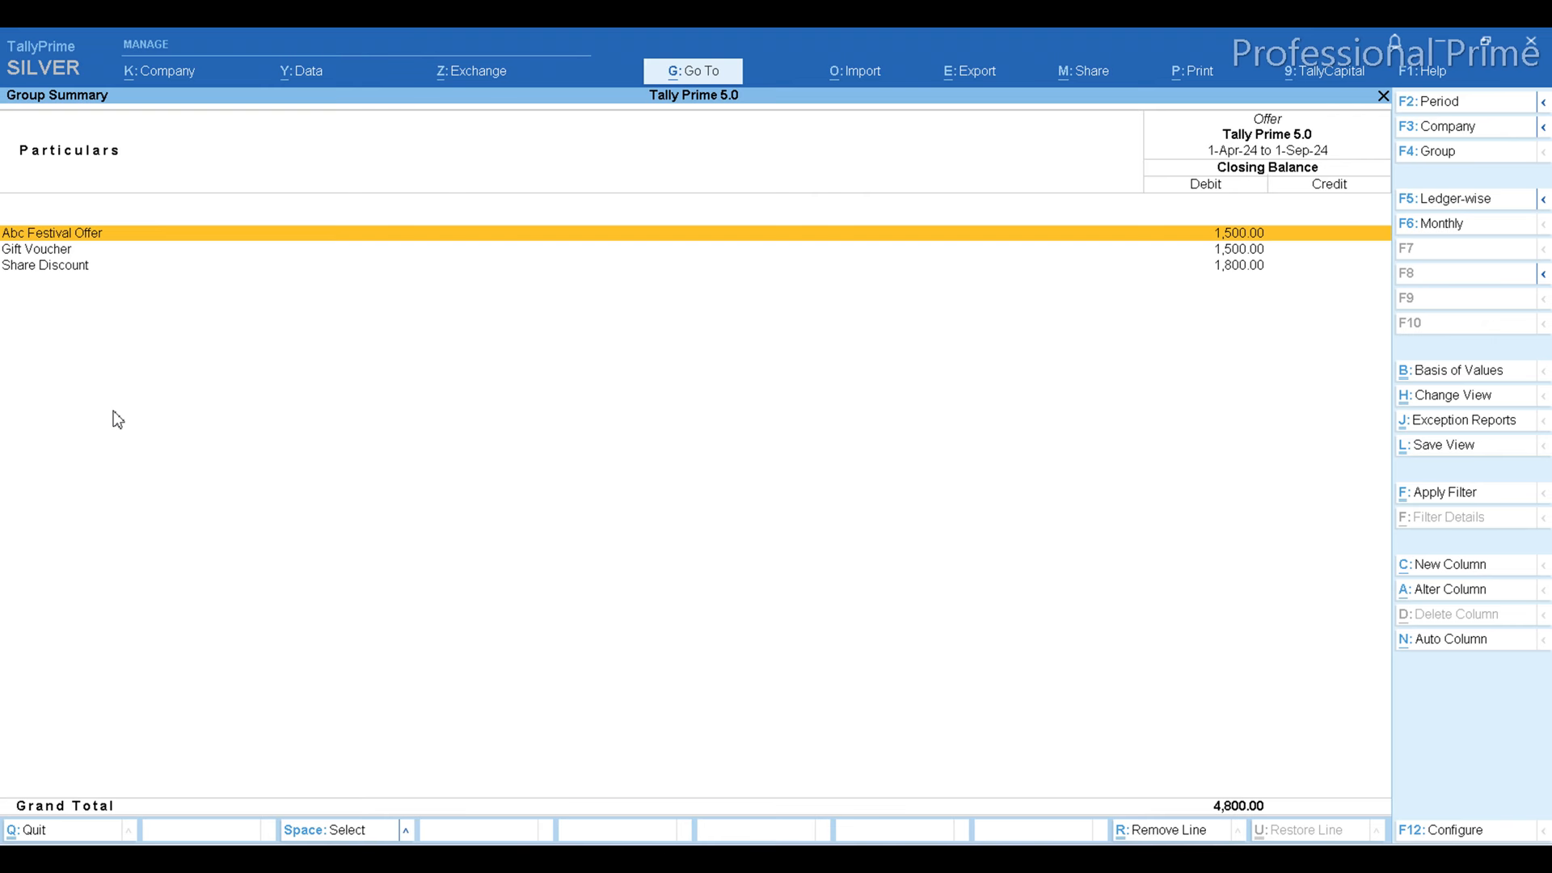
{"action": "key", "text": "alt+Tab"}
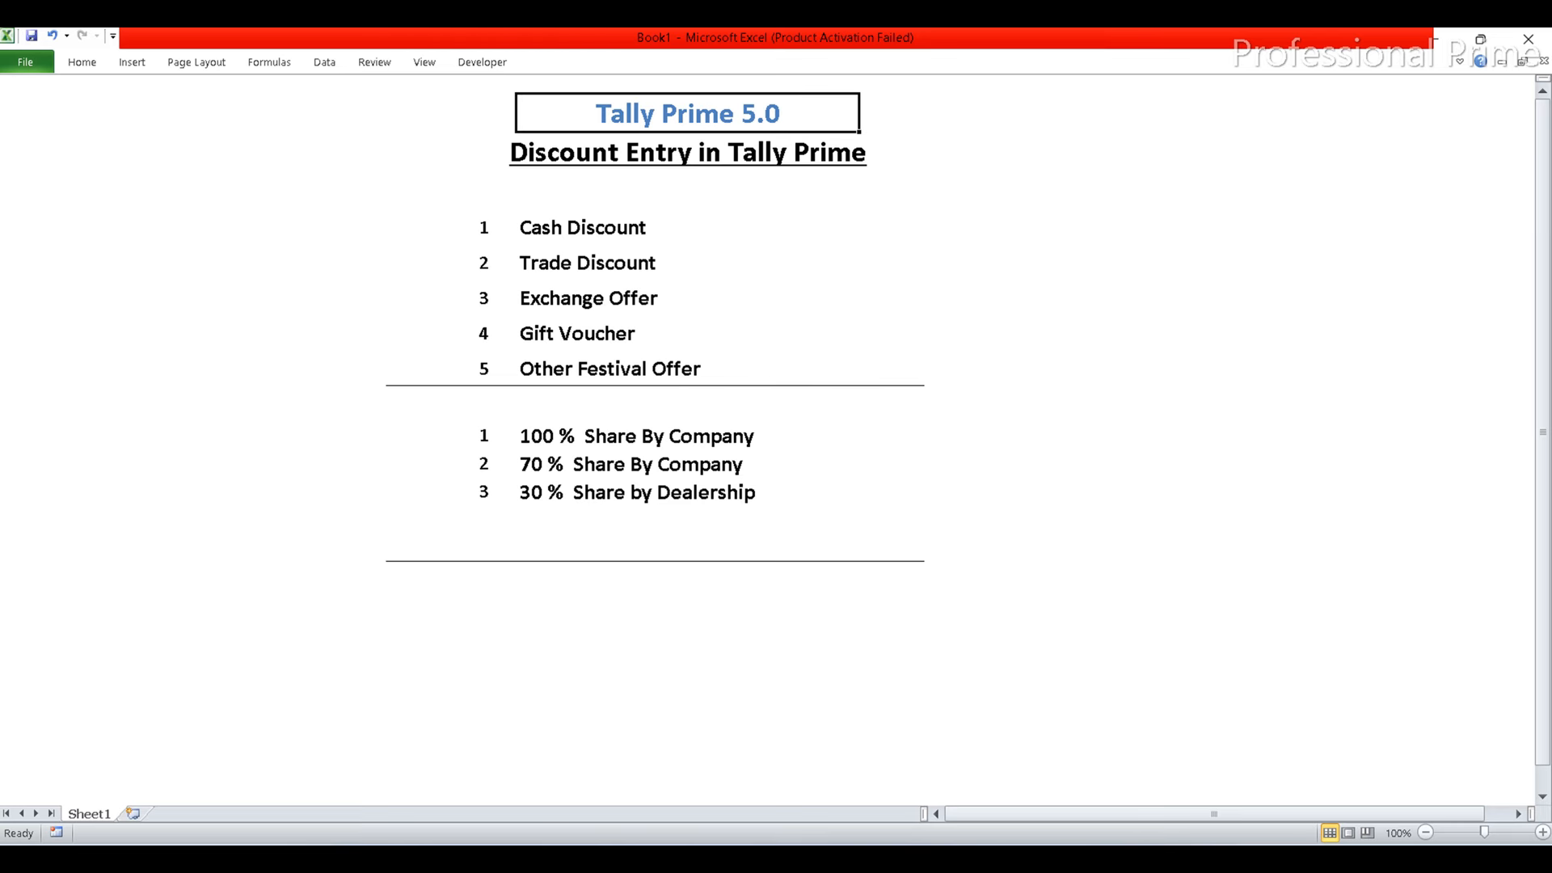
{"action": "key", "text": "alt+Tab"}
{"action": "key", "text": "Escape"}
{"action": "key", "text": "Escape"}
{"action": "key", "text": "Escape"}
{"action": "key", "text": "Escape"}
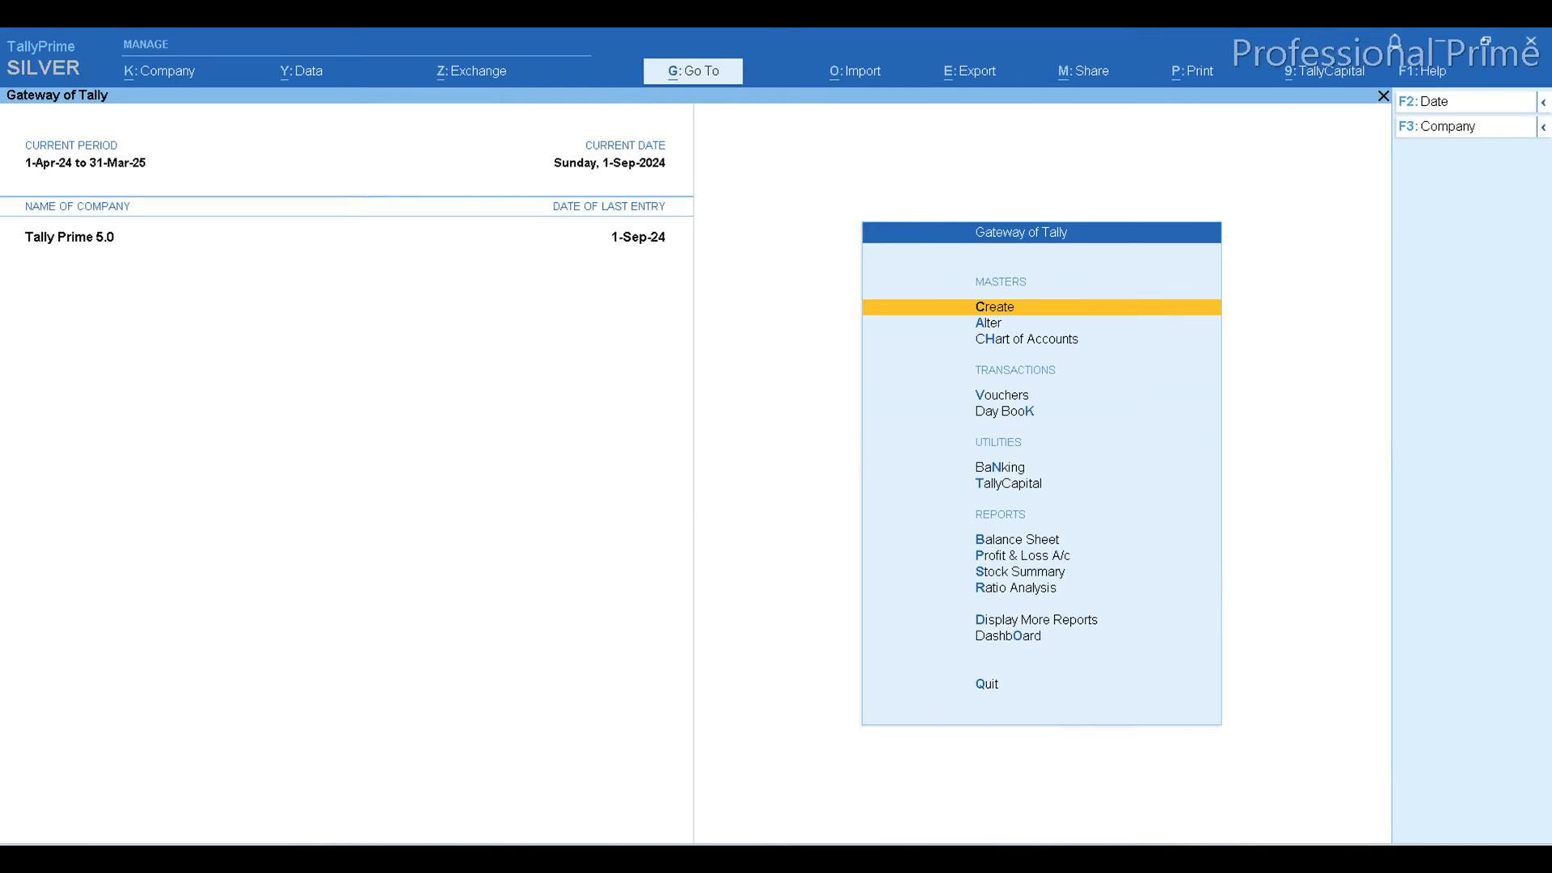
Start a new sales voucher with reference number 16, keeping the offered reference date.
{"action": "type", "text": "v"}
{"action": "type", "text": "1"}
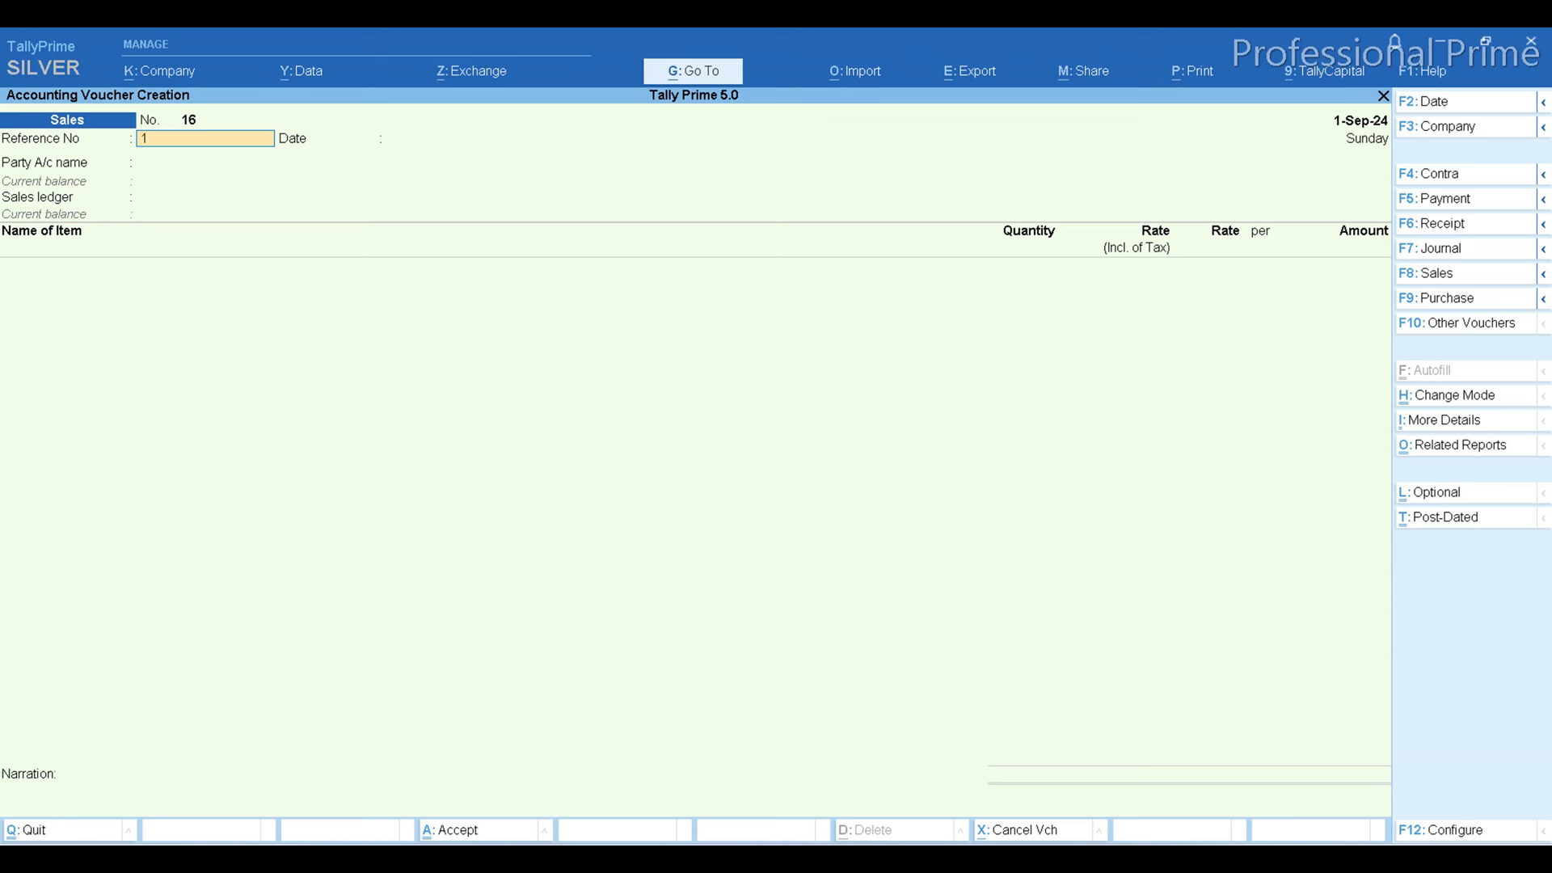
{"action": "type", "text": "6"}
{"action": "key", "text": "Return"}
{"action": "key", "text": "Return"}
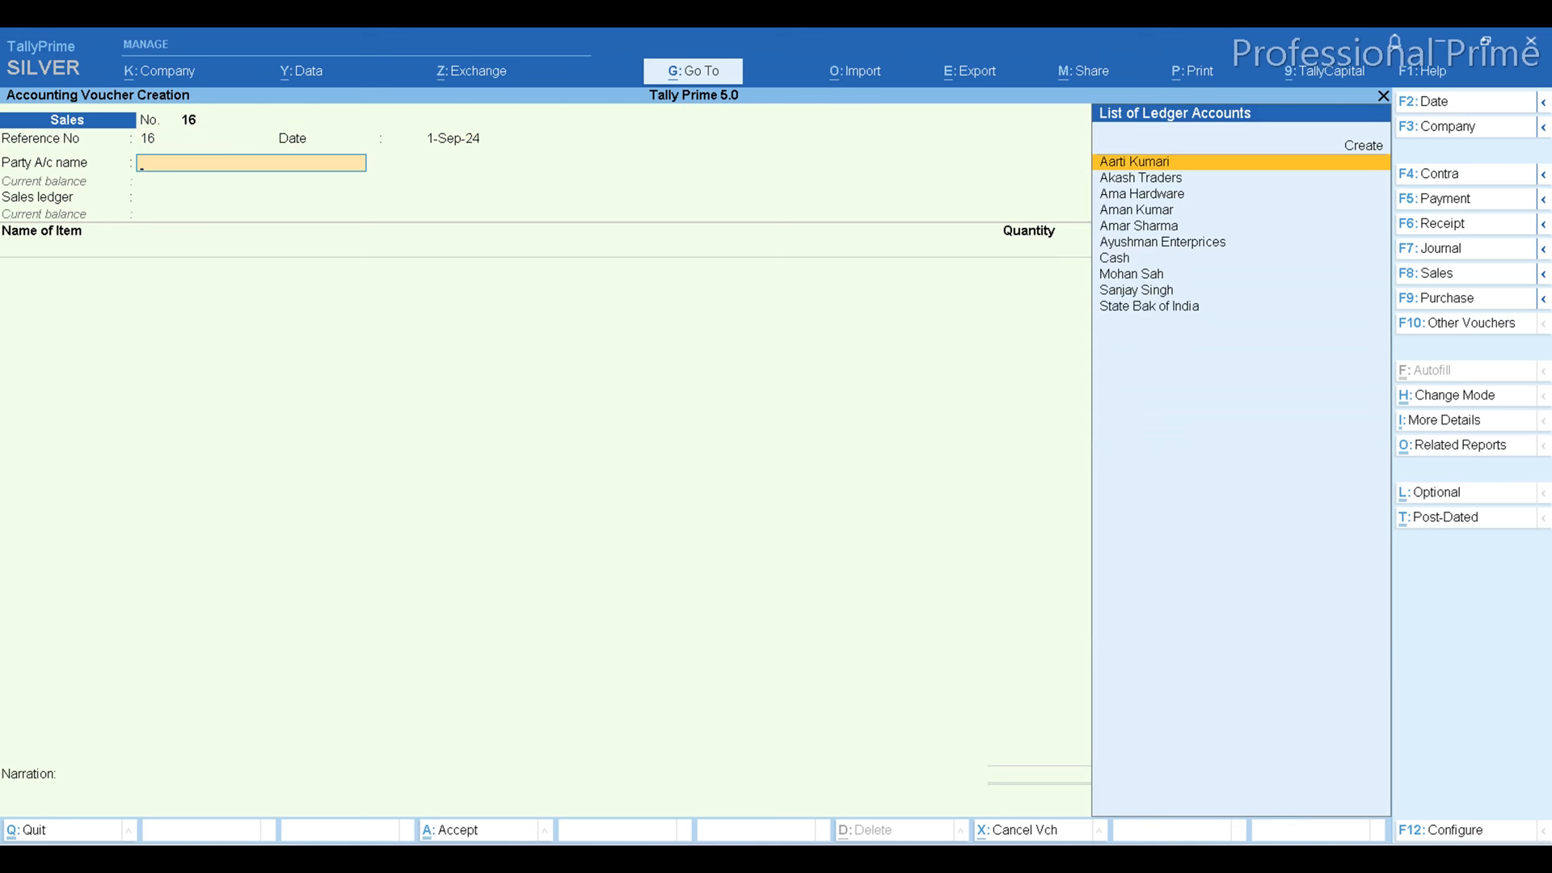
Select the customer's account as the party and Goods Sales as the sales ledger.
{"action": "key", "text": "Down"}
{"action": "key", "text": "Down"}
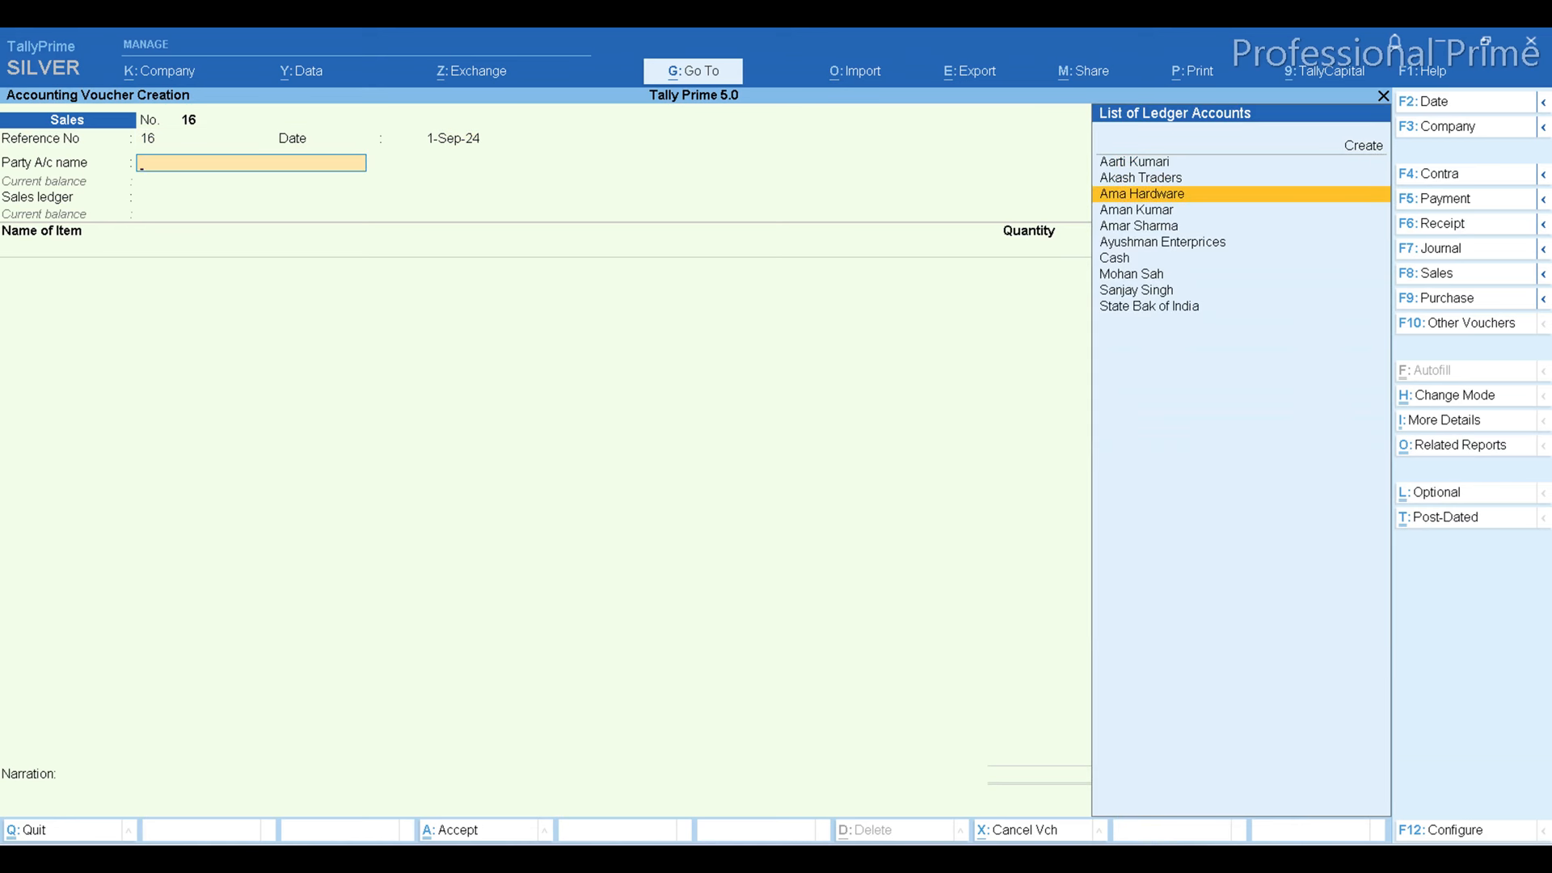
{"action": "key", "text": "Down"}
{"action": "key", "text": "Down"}
{"action": "key", "text": "Down"}
{"action": "key", "text": "Down"}
{"action": "key", "text": "Down"}
{"action": "key", "text": "Down"}
{"action": "key", "text": "Return"}
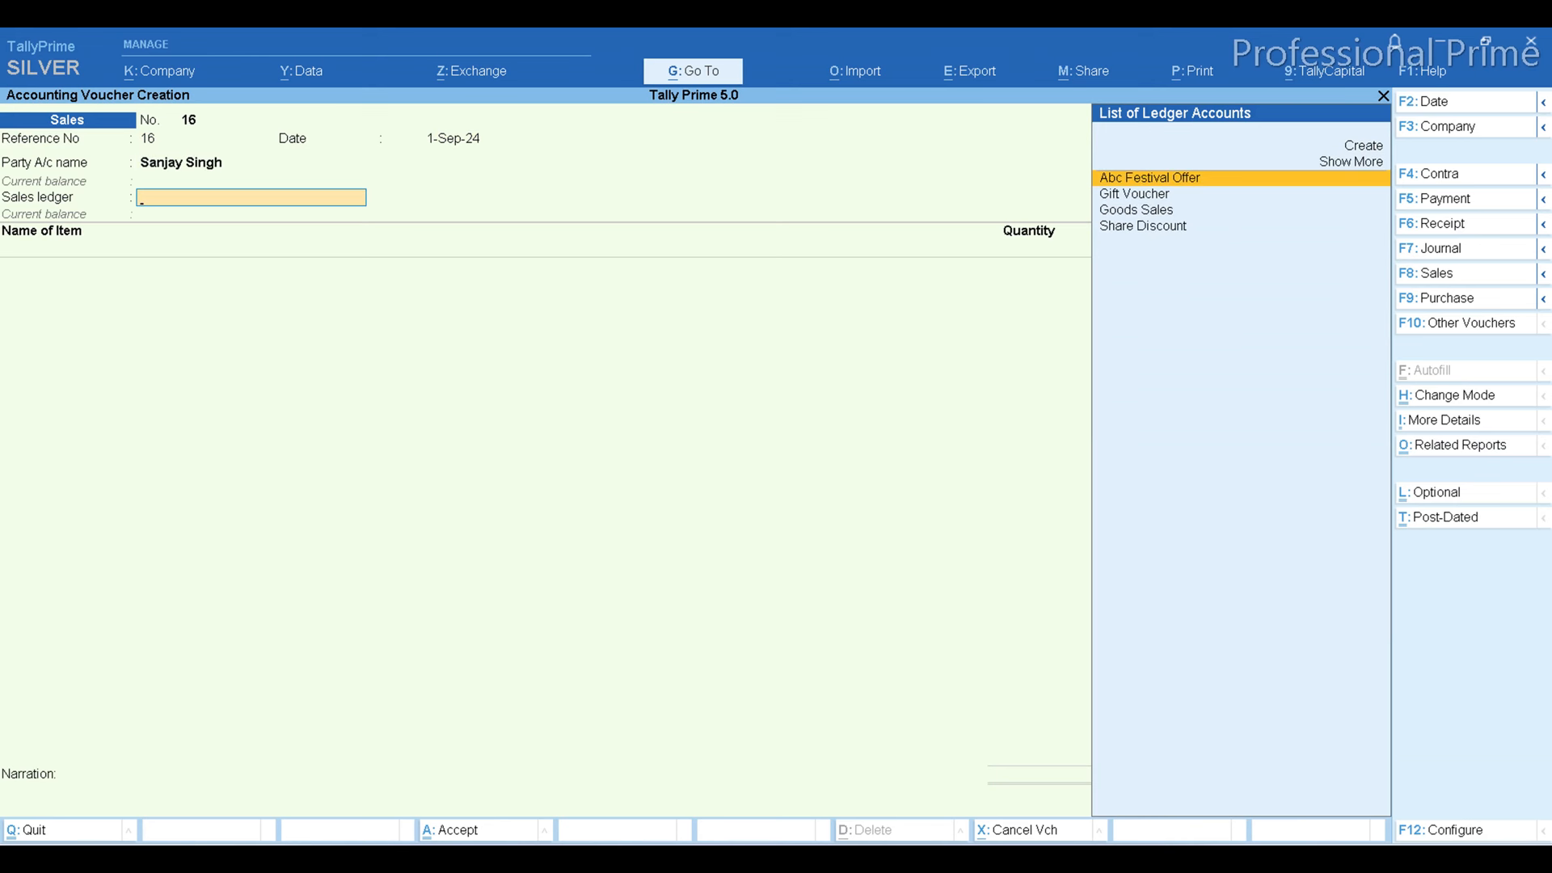
{"action": "key", "text": "Down"}
{"action": "key", "text": "Down"}
{"action": "key", "text": "Return"}
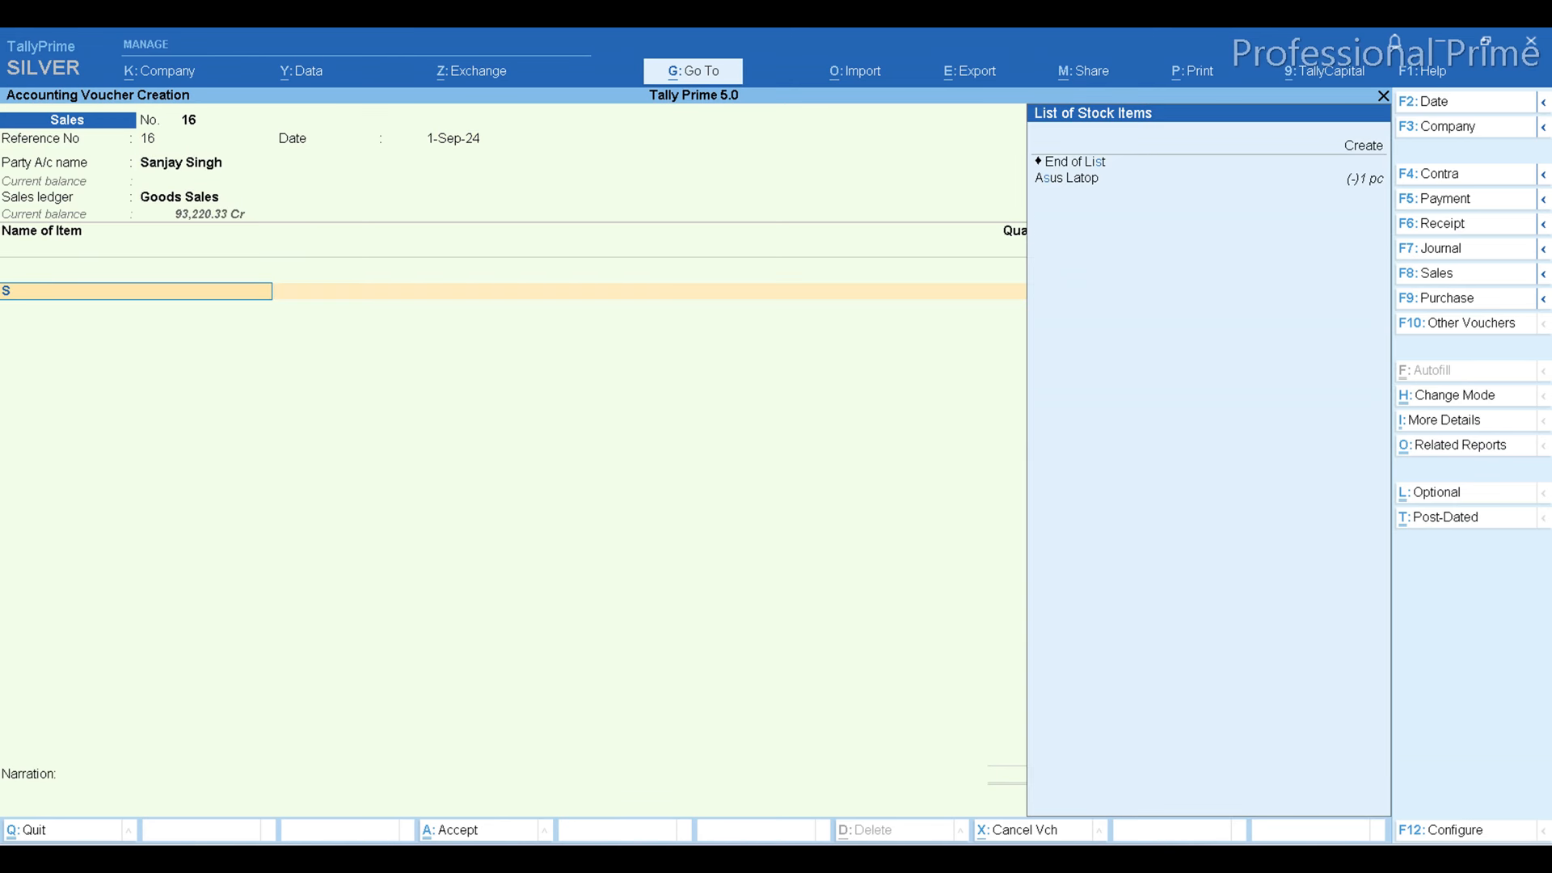
Add 1 pc of Lenevo Laptop to the invoice at the tax-inclusive rate of 24,500.00.
{"action": "key", "text": "Down"}
{"action": "key", "text": "Down"}
{"action": "key", "text": "Down"}
{"action": "key", "text": "Down"}
{"action": "key", "text": "Down"}
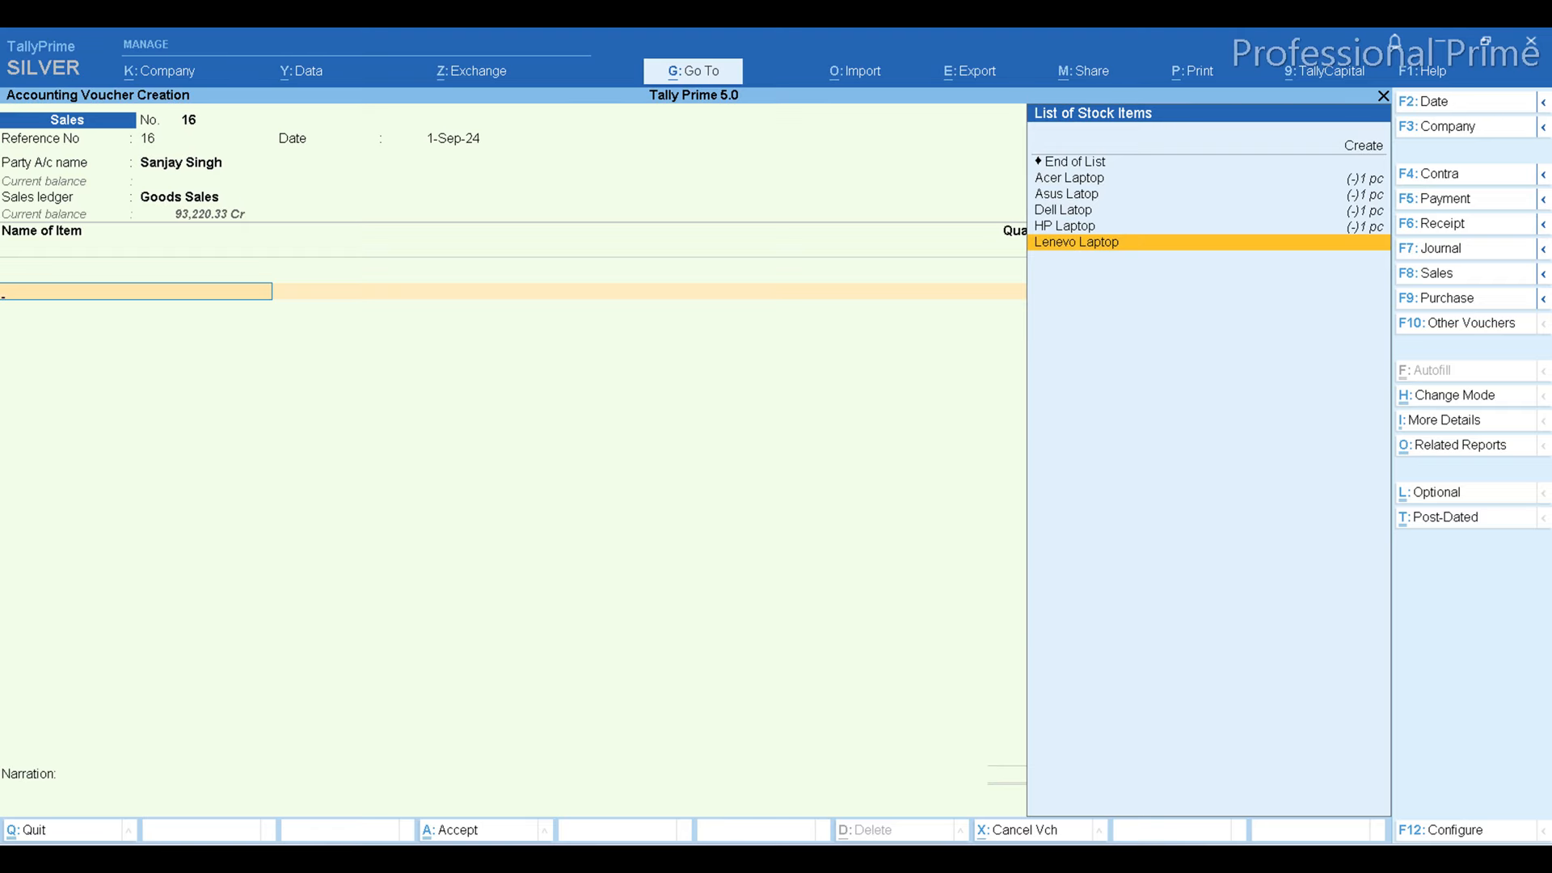
{"action": "key", "text": "Return"}
{"action": "key", "text": "Return"}
{"action": "type", "text": "1"}
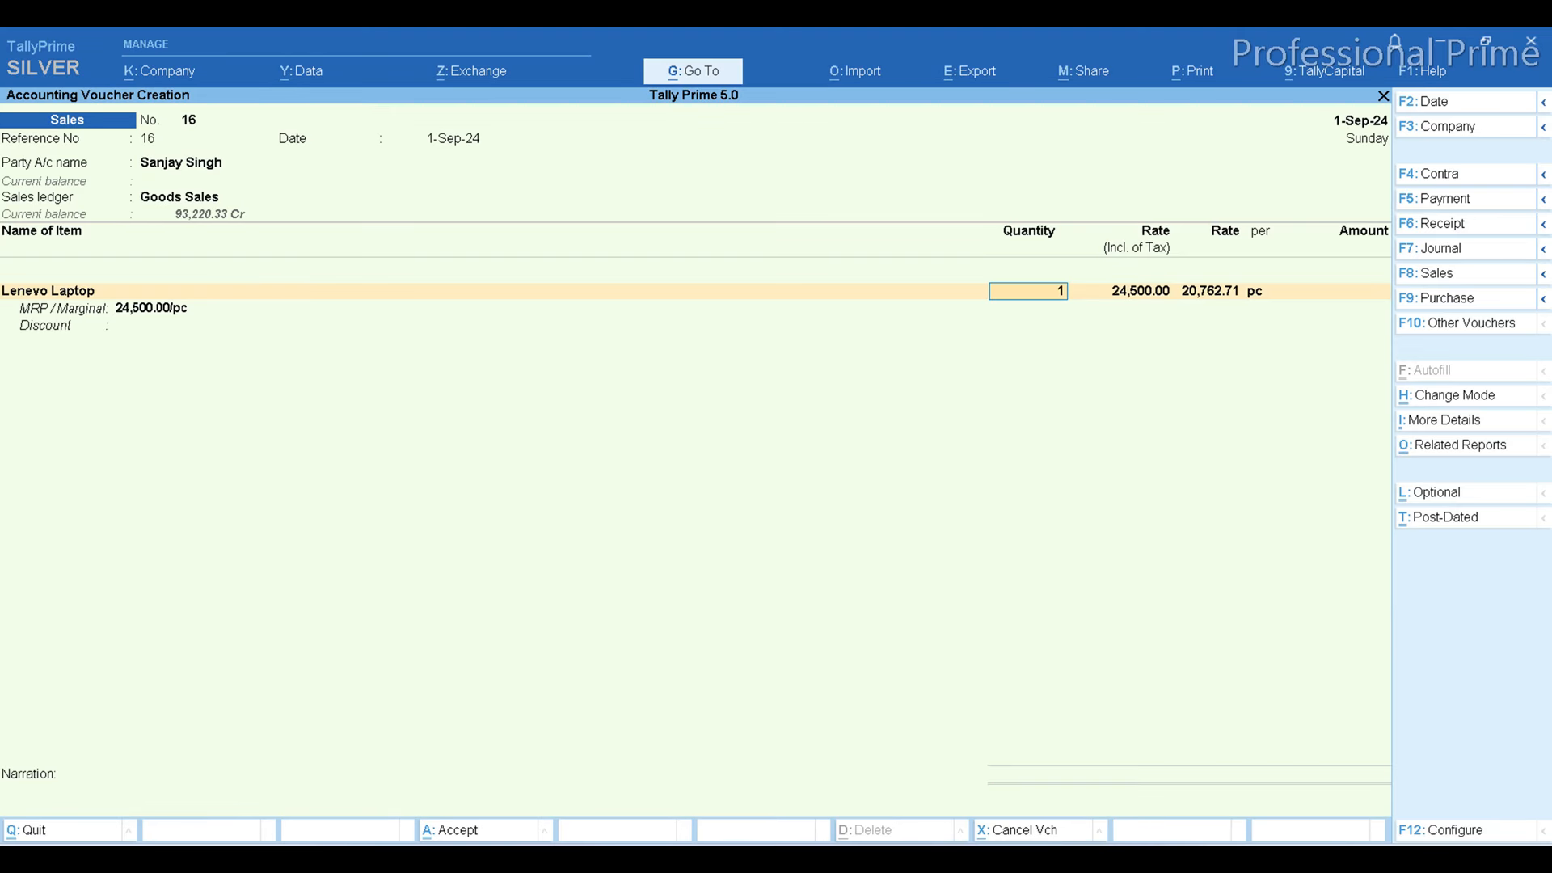
{"action": "key", "text": "Return"}
{"action": "key", "text": "Return"}
{"action": "key", "text": "Return"}
{"action": "key", "text": "Return"}
{"action": "key", "text": "Return"}
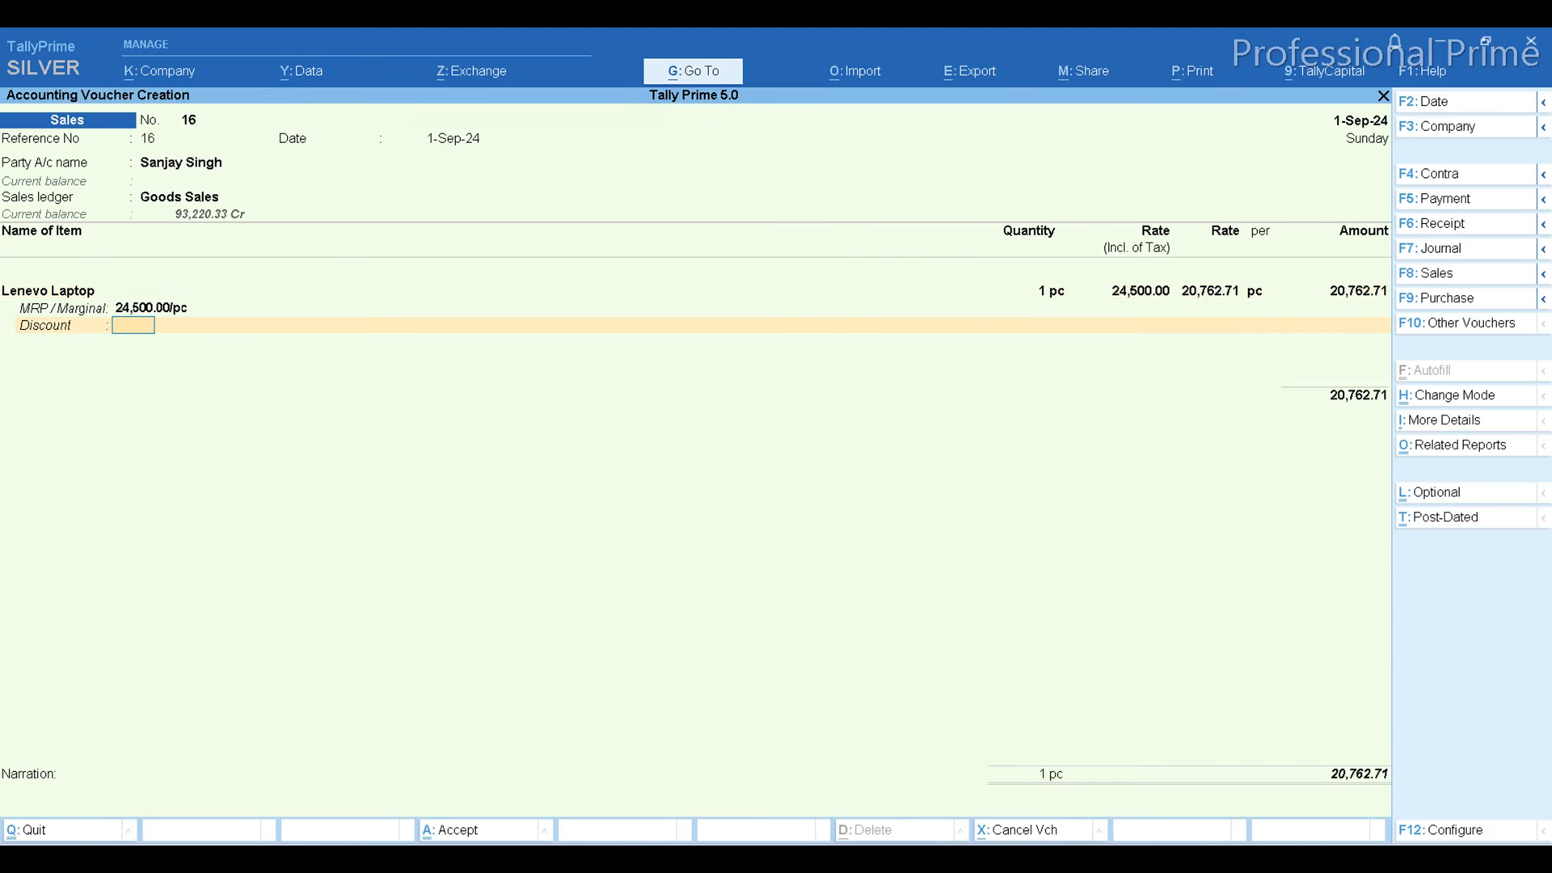
Enter a discount amount of 1,500.00 for the Lenevo Laptop without a discount percentage.
{"action": "key", "text": "Return"}
{"action": "type", "text": "1500"}
{"action": "key", "text": "Return"}
{"action": "key", "text": "Return"}
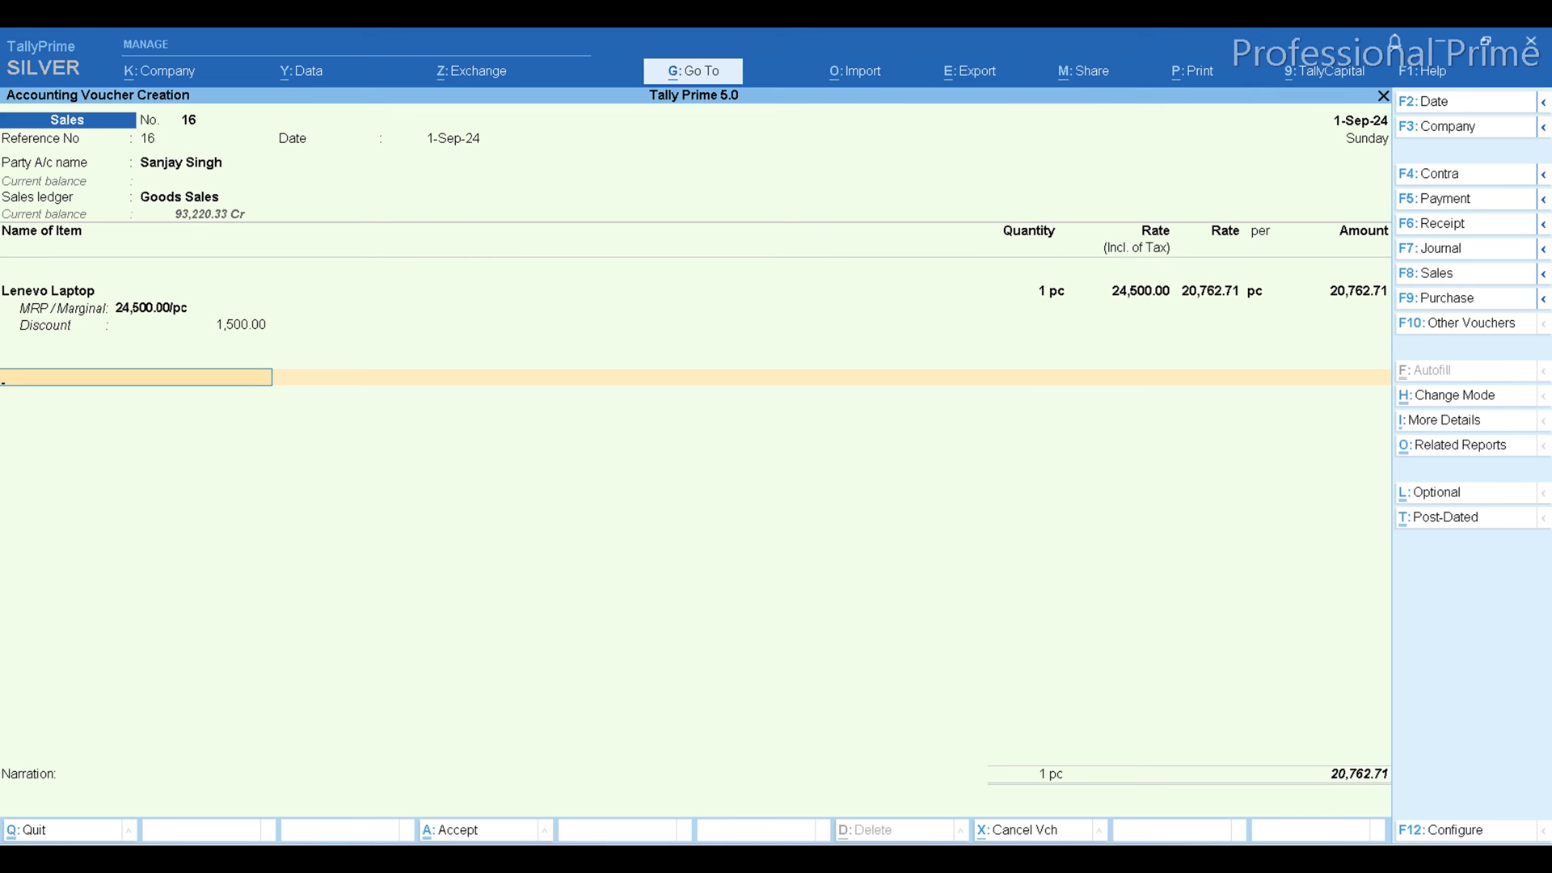
Add the Output Cgst and Output Sgst ledgers below the Lenevo Laptop with their calculated amounts.
{"action": "type", "text": "cg"}
{"action": "key", "text": "Down"}
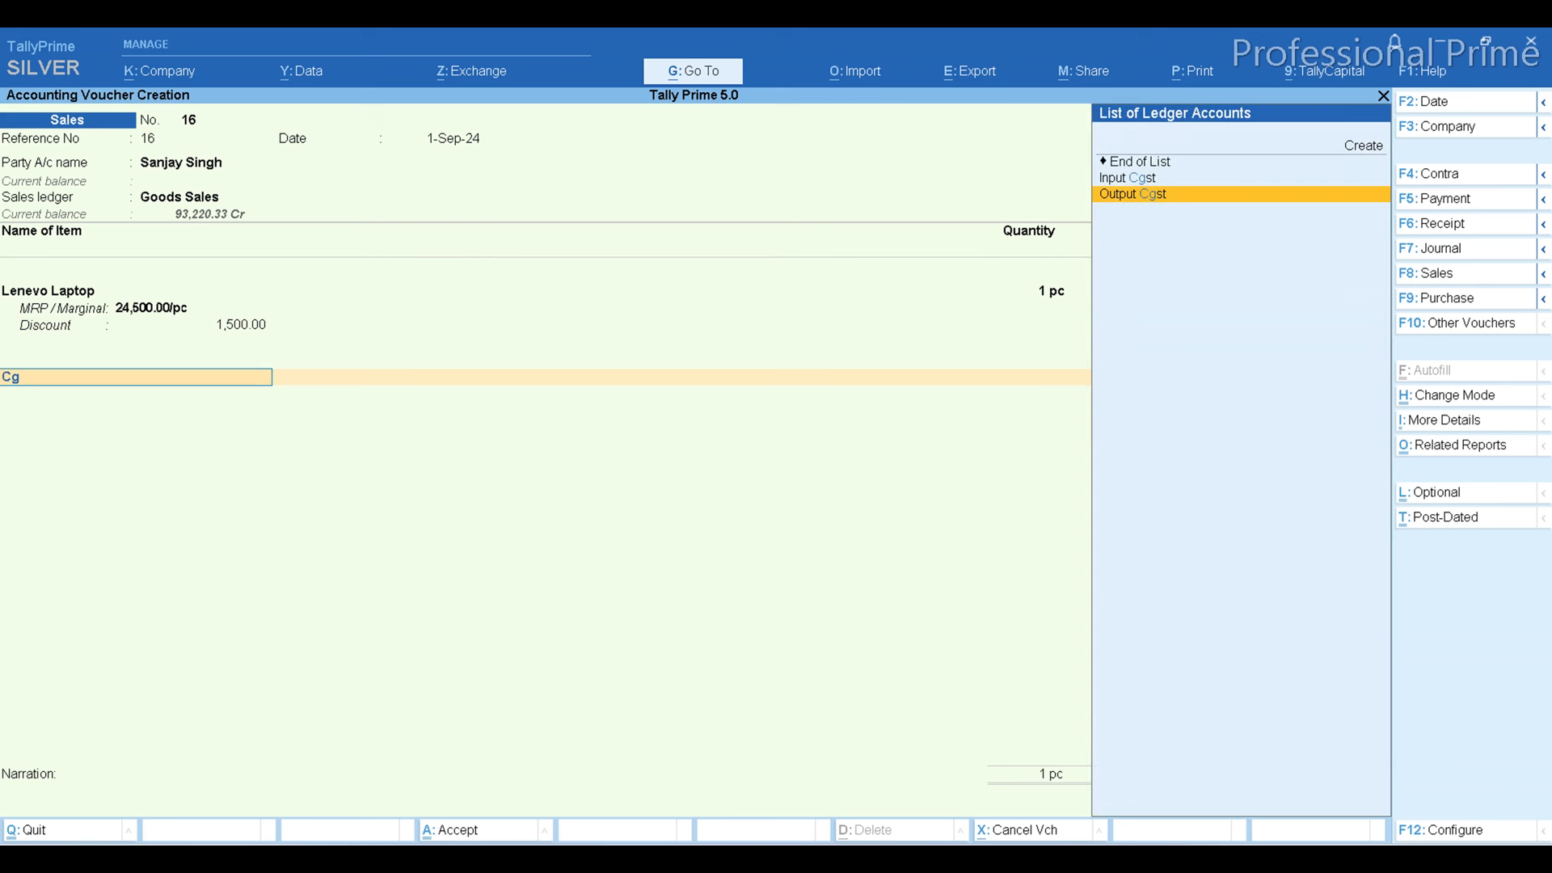
{"action": "key", "text": "Return"}
{"action": "key", "text": "Return"}
{"action": "type", "text": "sg"}
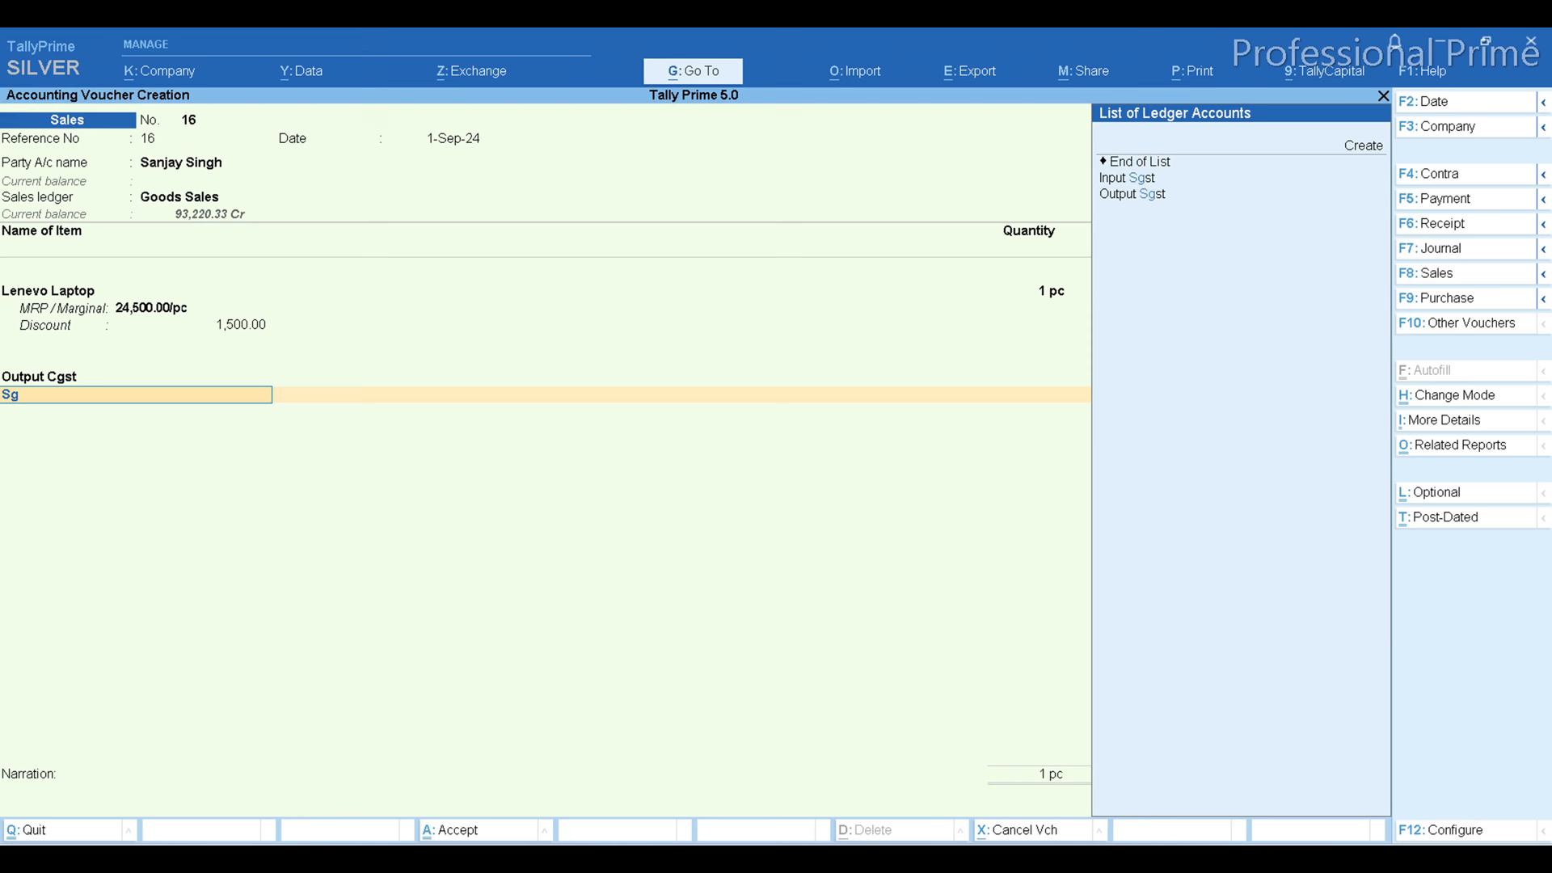
{"action": "key", "text": "Down"}
{"action": "key", "text": "Return"}
{"action": "key", "text": "Return"}
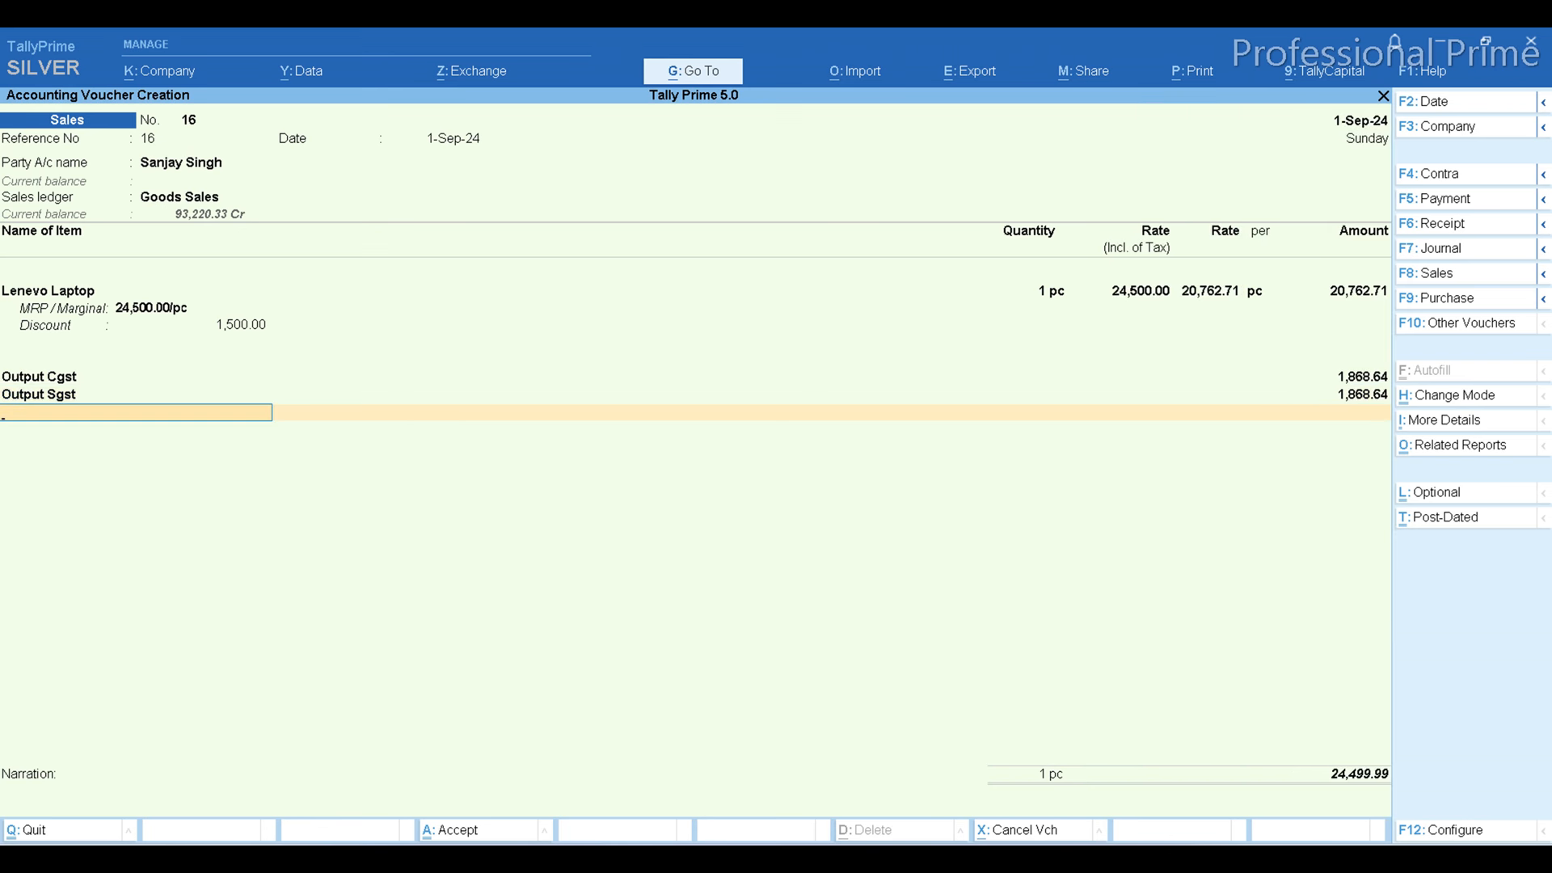
Add the Round Off ledger below Output Sgst with its calculated amount.
{"action": "type", "text": "r"}
{"action": "key", "text": "Return"}
{"action": "key", "text": "Return"}
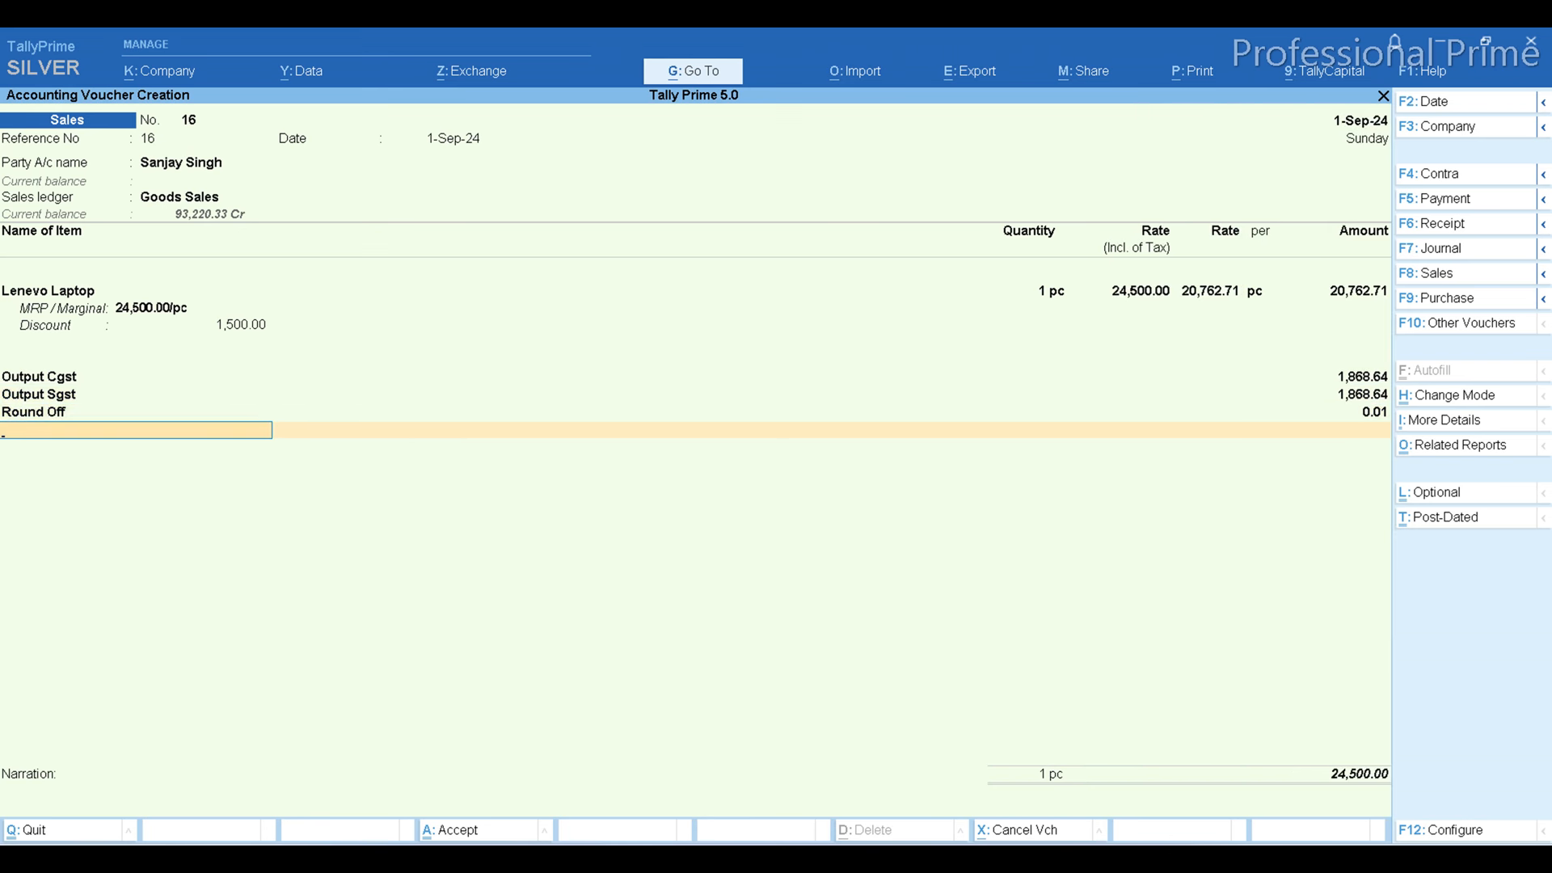
Start a new ledger from the invoice and name it Exchange Offer, copying the name from the Excel discount list.
{"action": "key", "text": "alt+c"}
{"action": "key", "text": "alt+Tab"}
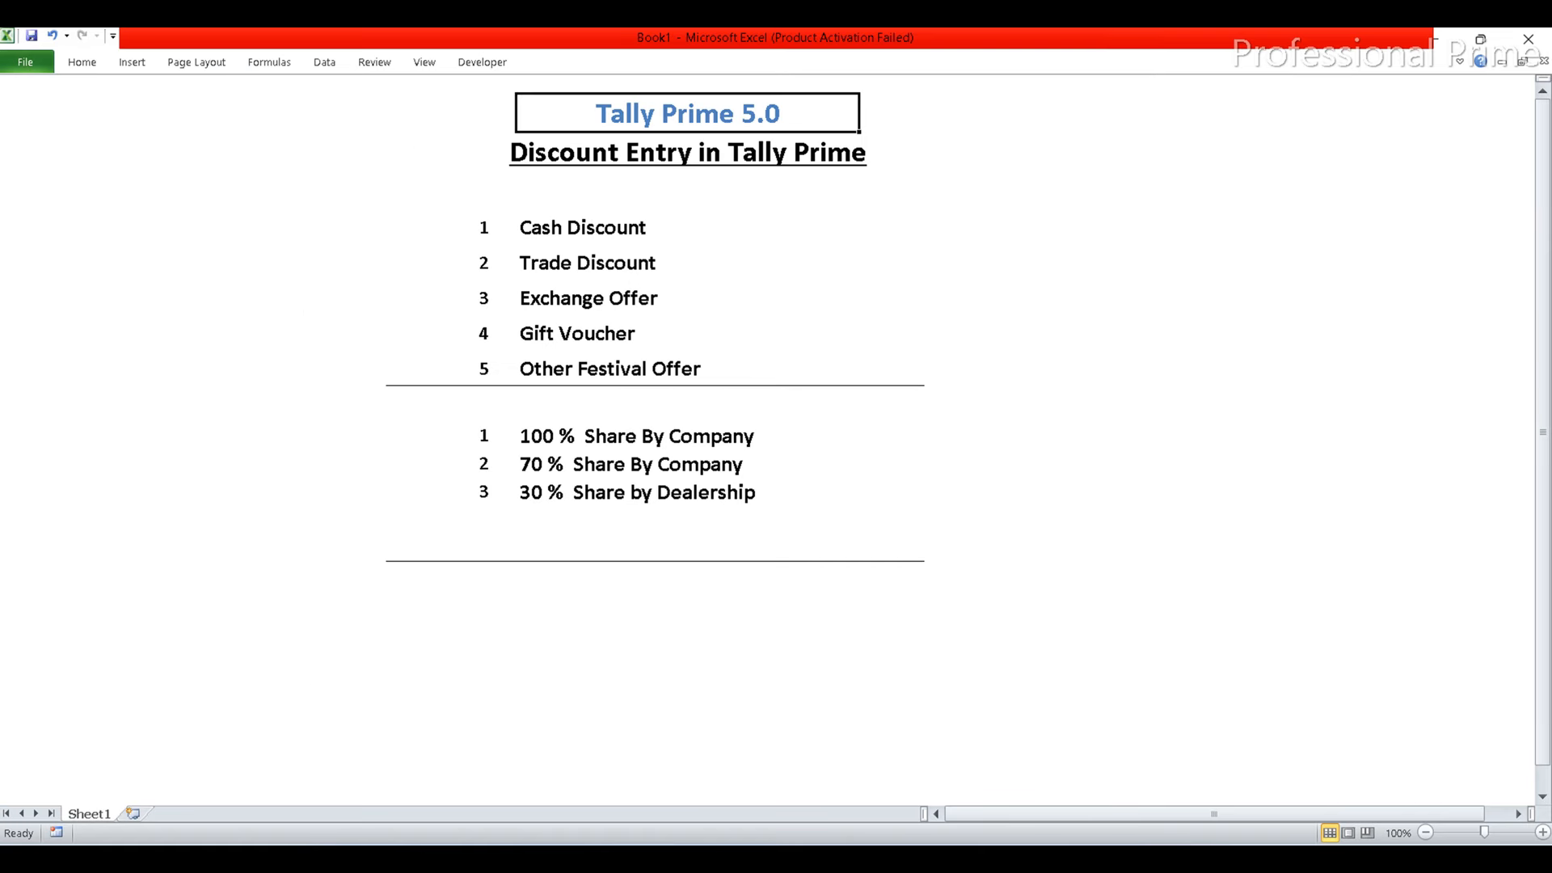
{"action": "left_click", "coordinate": [571, 308]}
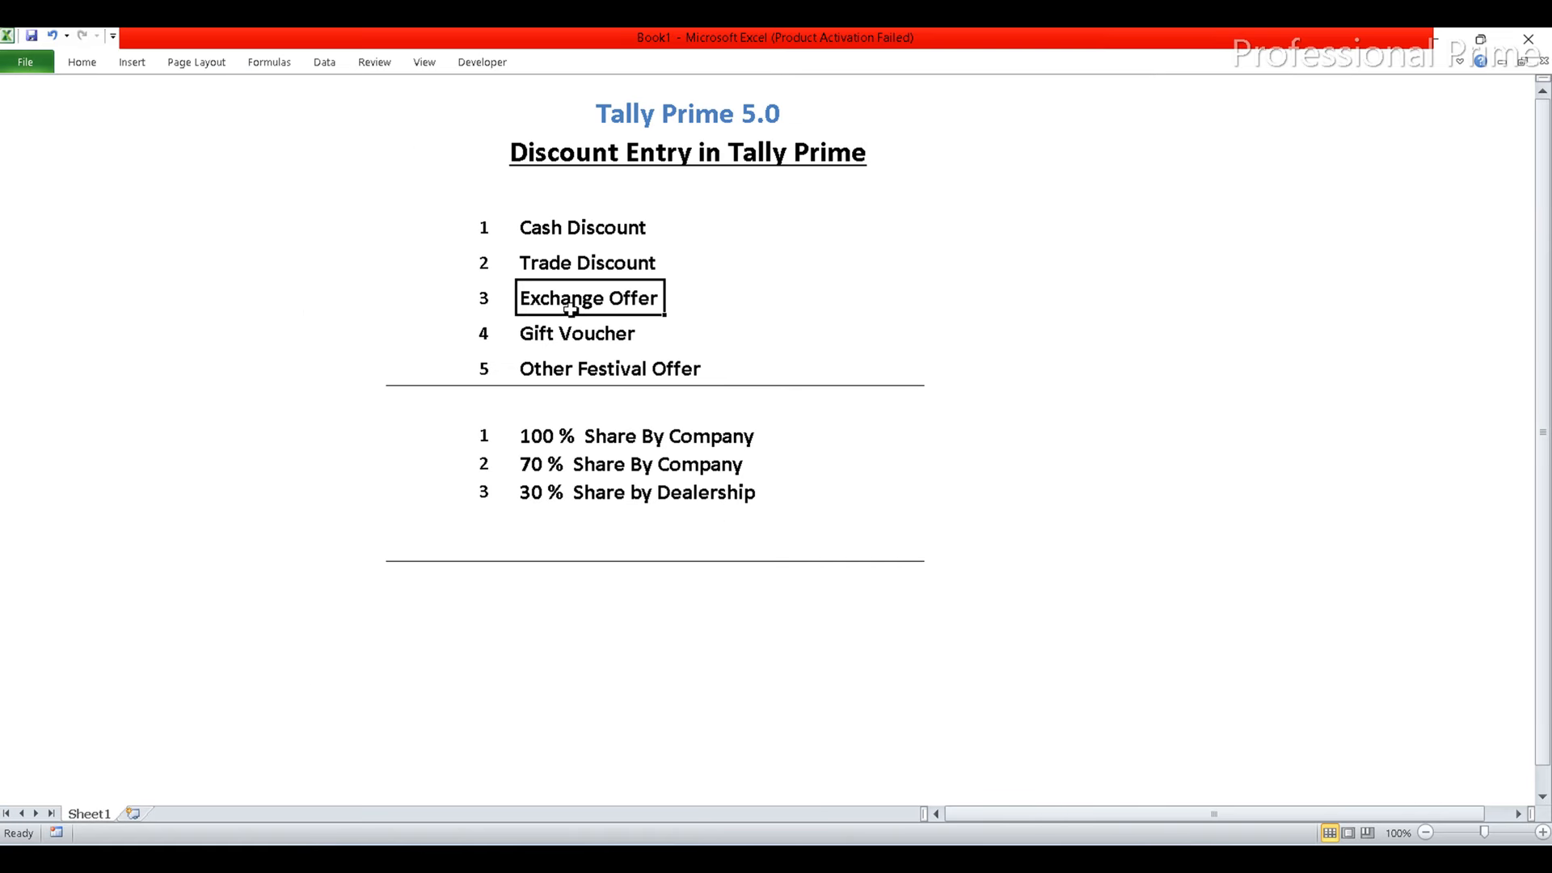
{"action": "key", "text": "ctrl+c"}
{"action": "key", "text": "alt+Tab"}
{"action": "key", "text": "ctrl+alt+v"}
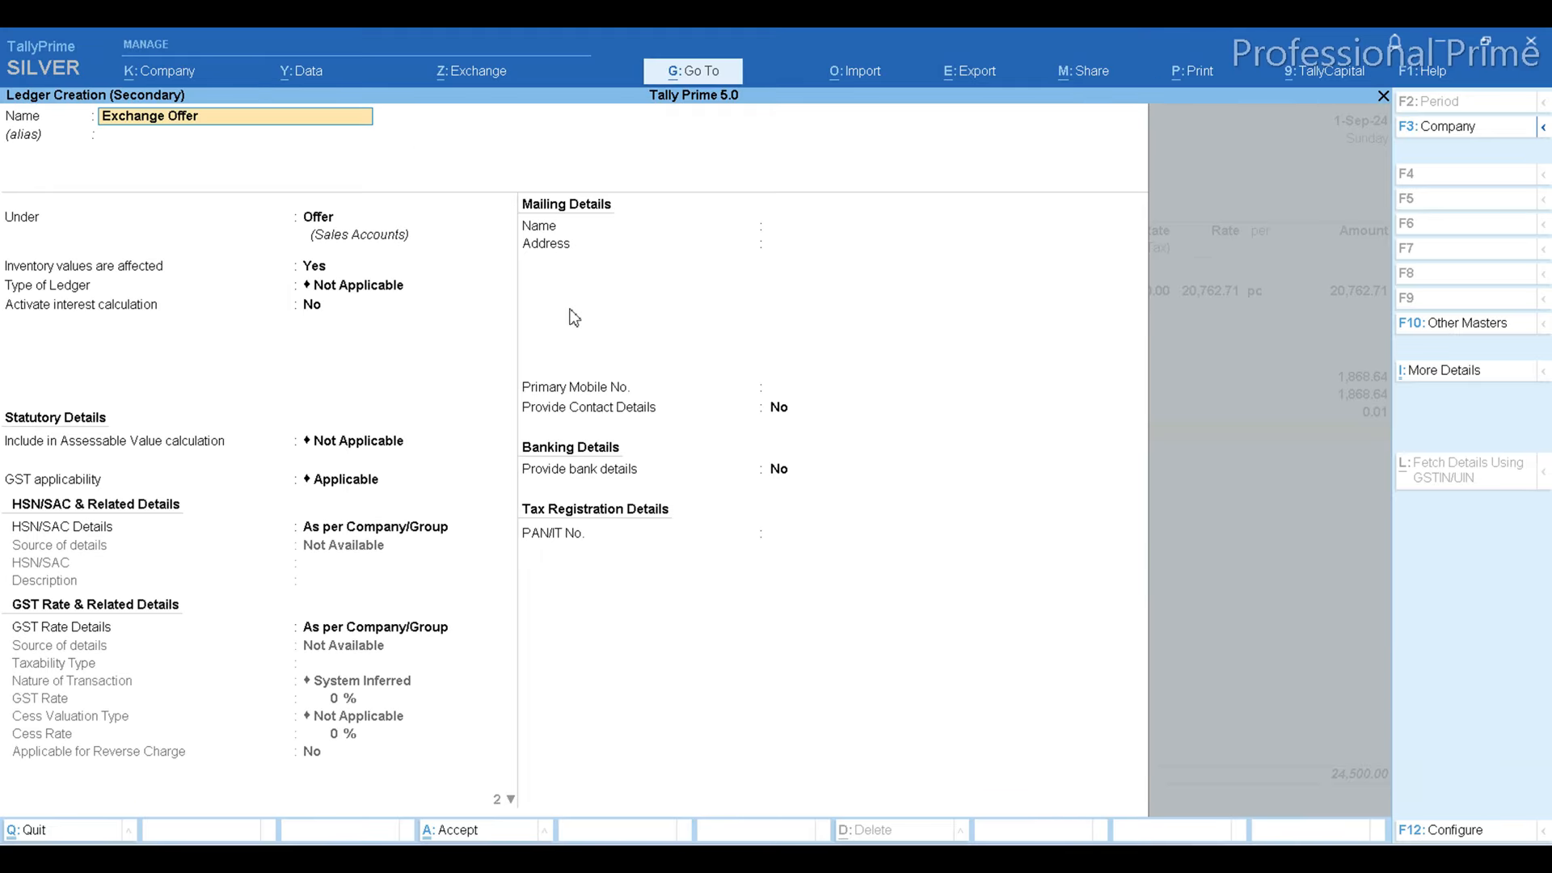
Save the Exchange Offer ledger under Offer with Discount as its type and apply it to the Lenevo Laptop invoice at (-)1,500.00.
{"action": "key", "text": "Return"}
{"action": "key", "text": "Return"}
{"action": "key", "text": "Return"}
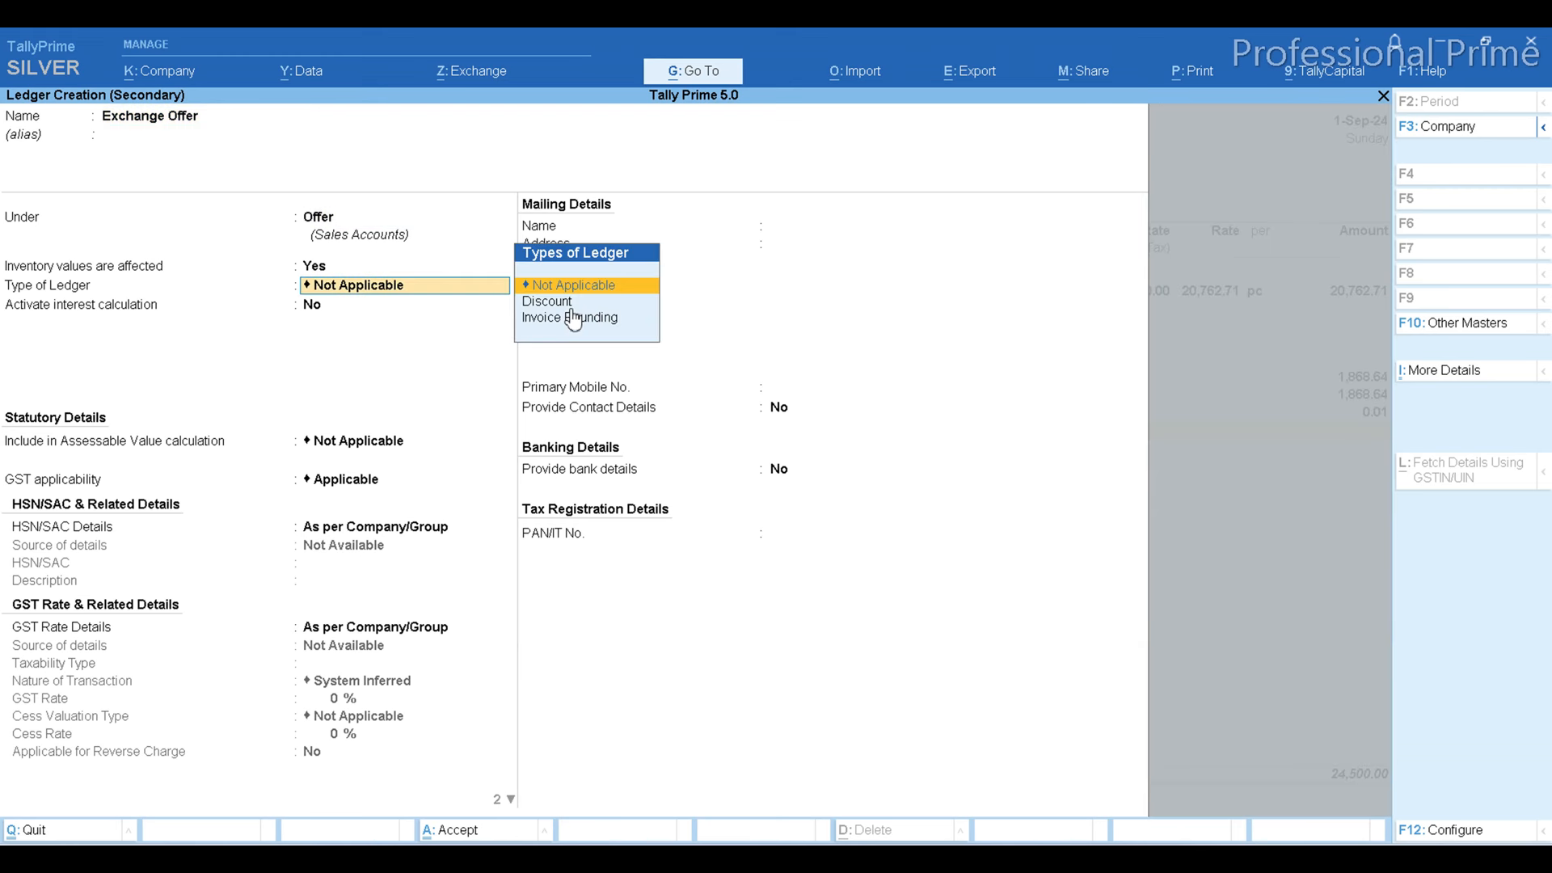
{"action": "key", "text": "Down"}
{"action": "key", "text": "Return"}
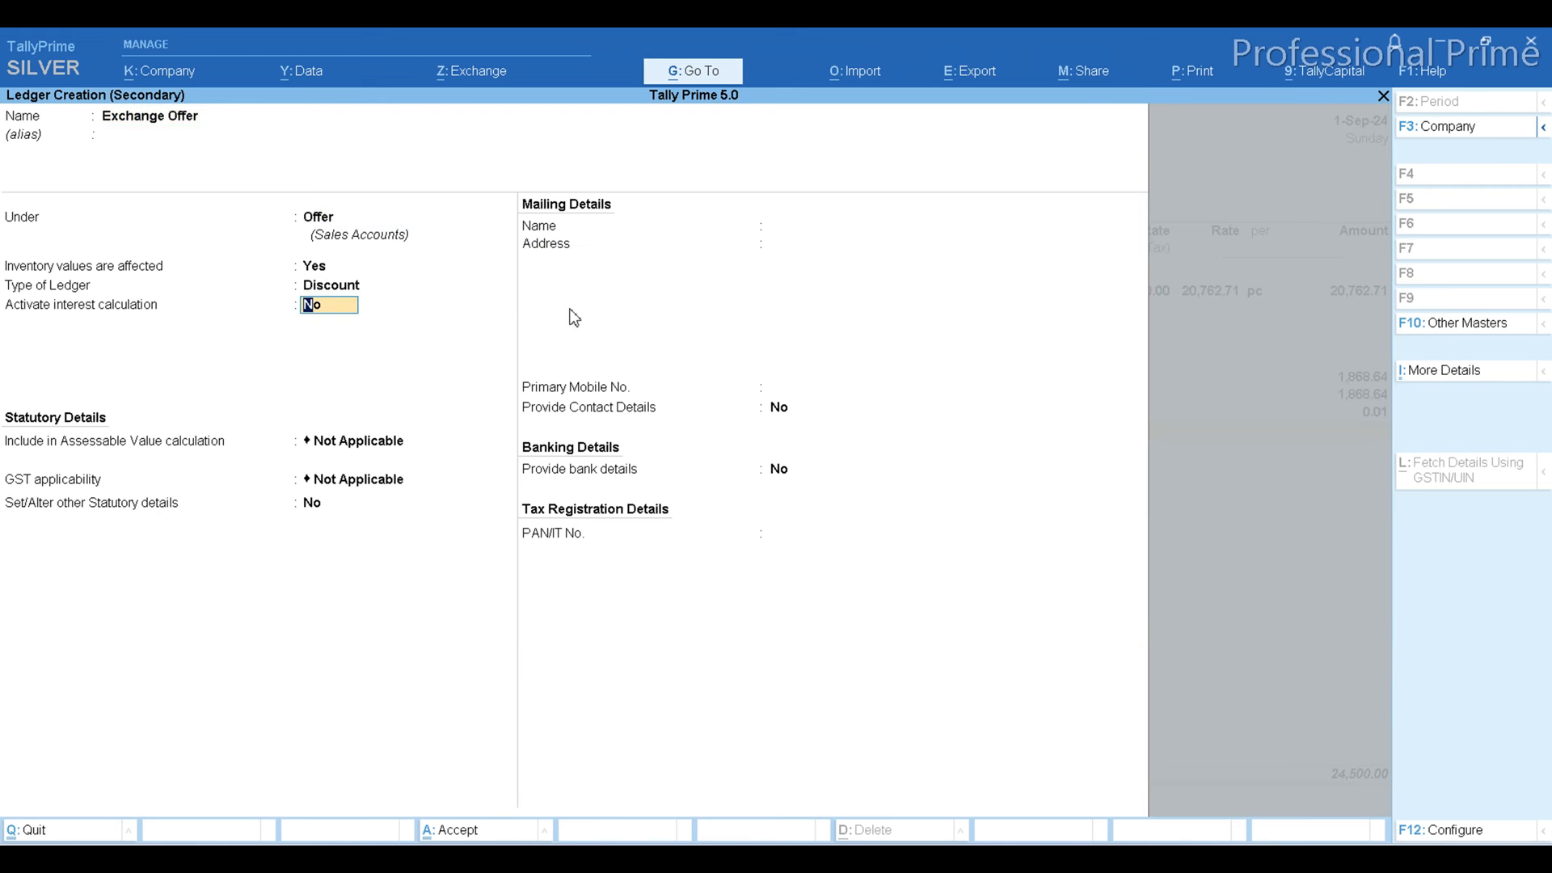
{"action": "key", "text": "ctrl+a"}
{"action": "key", "text": "Return"}
{"action": "key", "text": "Return"}
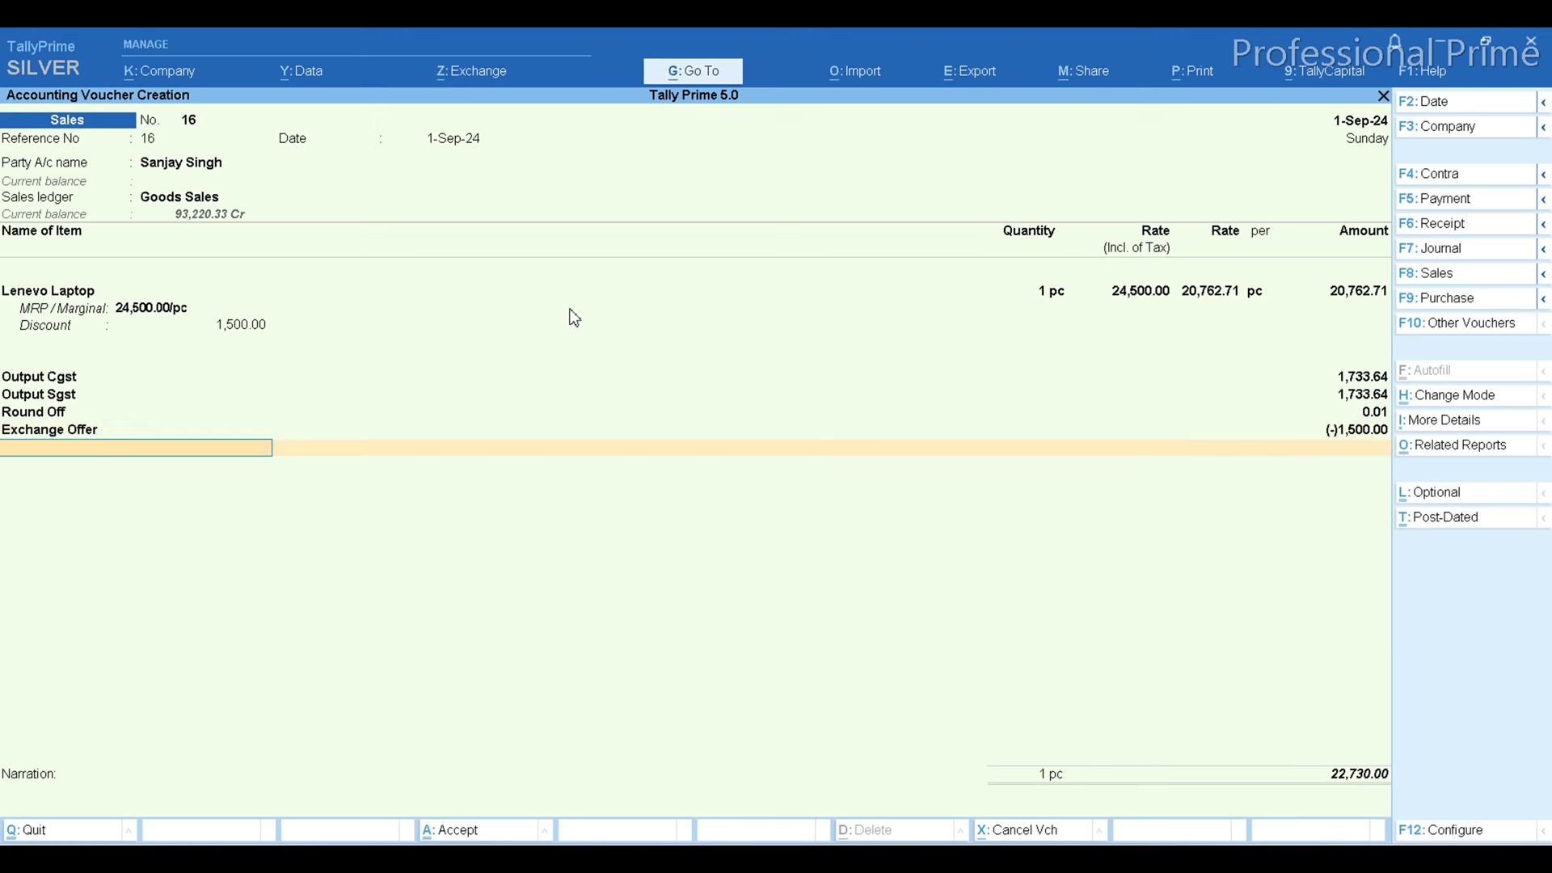
Record the bill as New Ref 16 and save the Lenevo Laptop invoice without a narration.
{"action": "key", "text": "Return"}
{"action": "key", "text": "Return"}
{"action": "key", "text": "Return"}
{"action": "key", "text": "Return"}
{"action": "key", "text": "Return"}
{"action": "key", "text": "Return"}
{"action": "key", "text": "Return"}
{"action": "key", "text": "Return"}
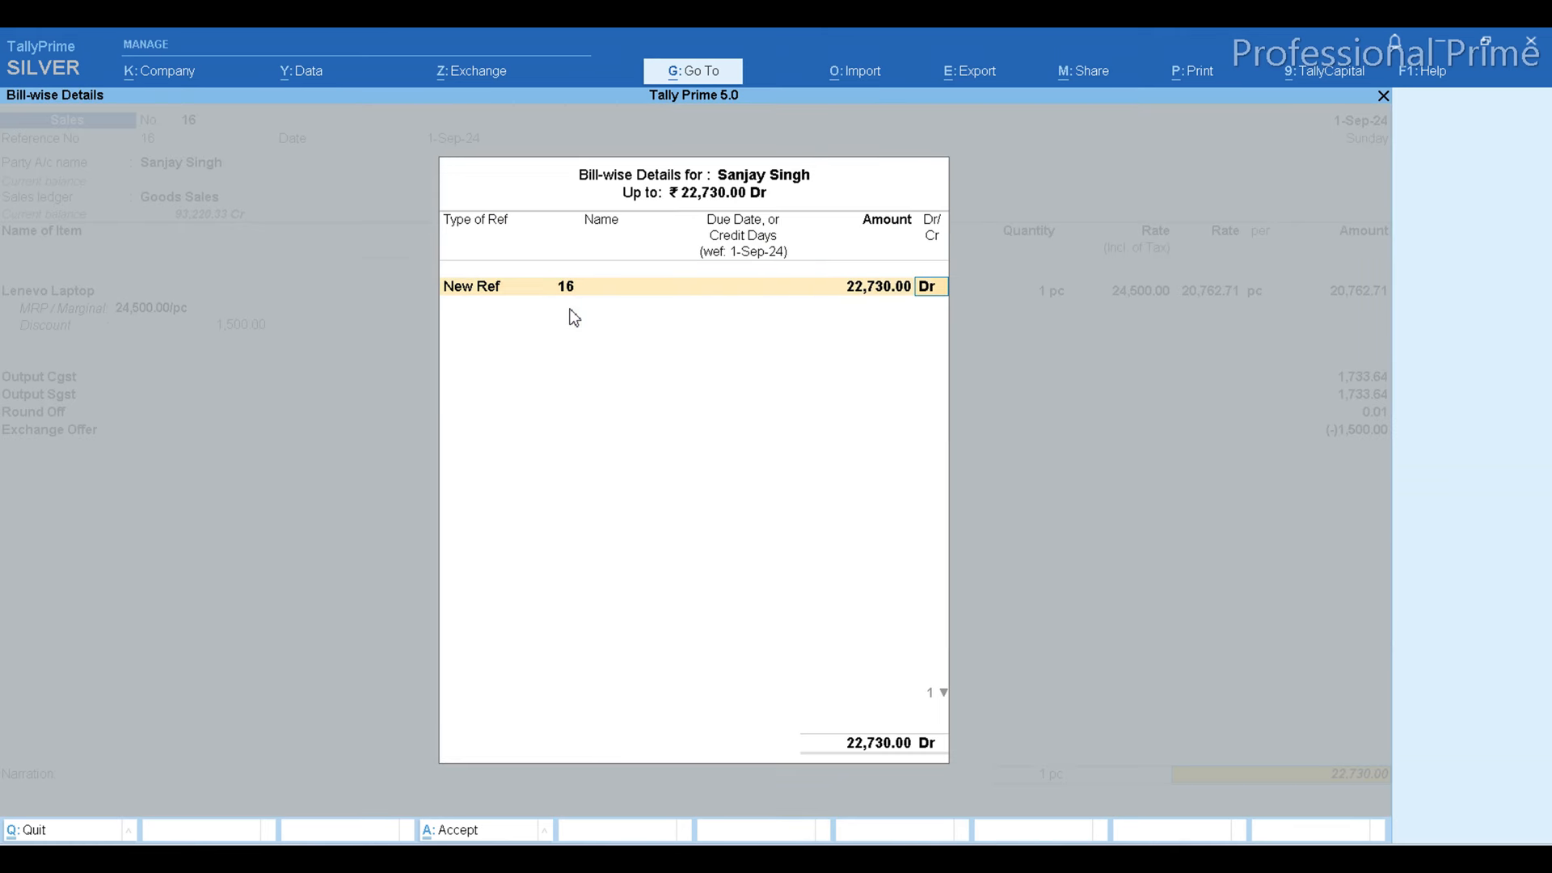
{"action": "key", "text": "Return"}
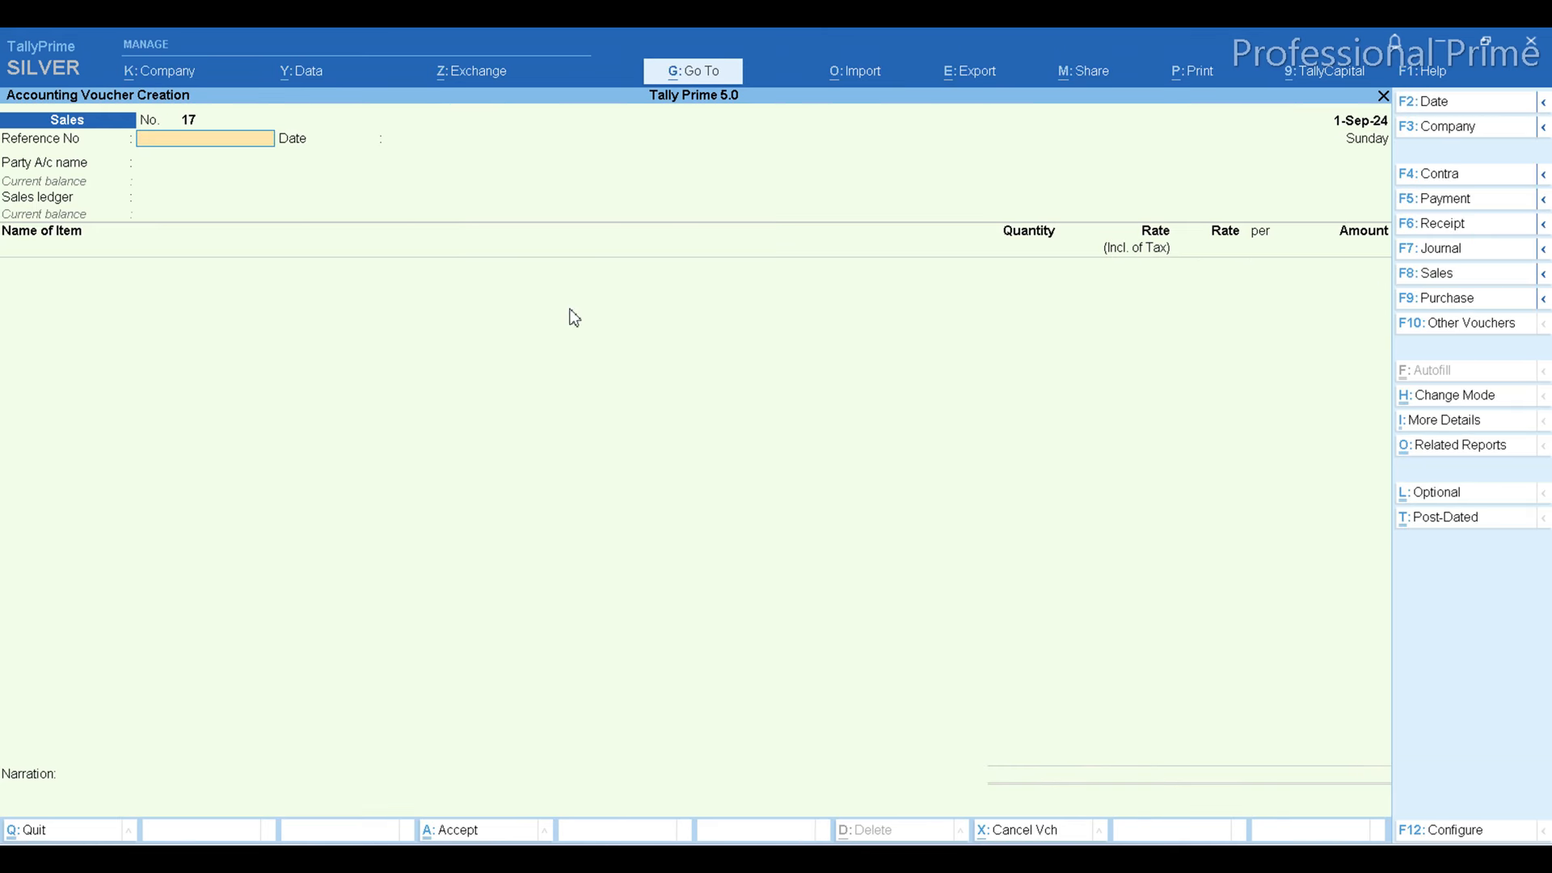
Open the Profit & Loss A/c and drill down through Sales Accounts to the ledgers of the Offer group.
{"action": "key", "text": "Escape"}
{"action": "key", "text": "Return"}
{"action": "key", "text": "p"}
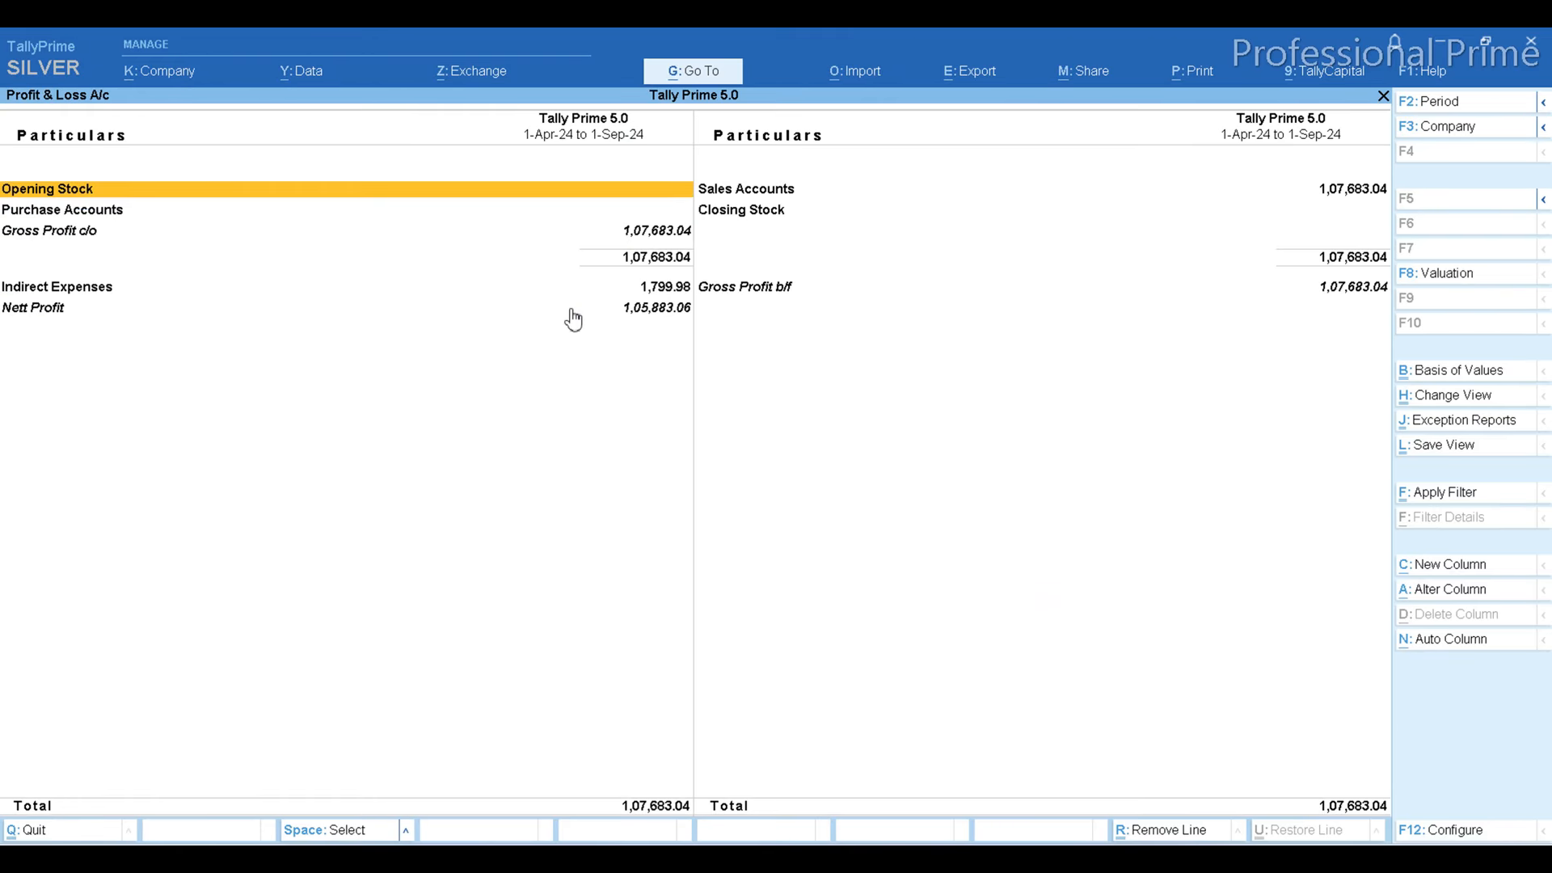
{"action": "key", "text": "Right"}
{"action": "key", "text": "Return"}
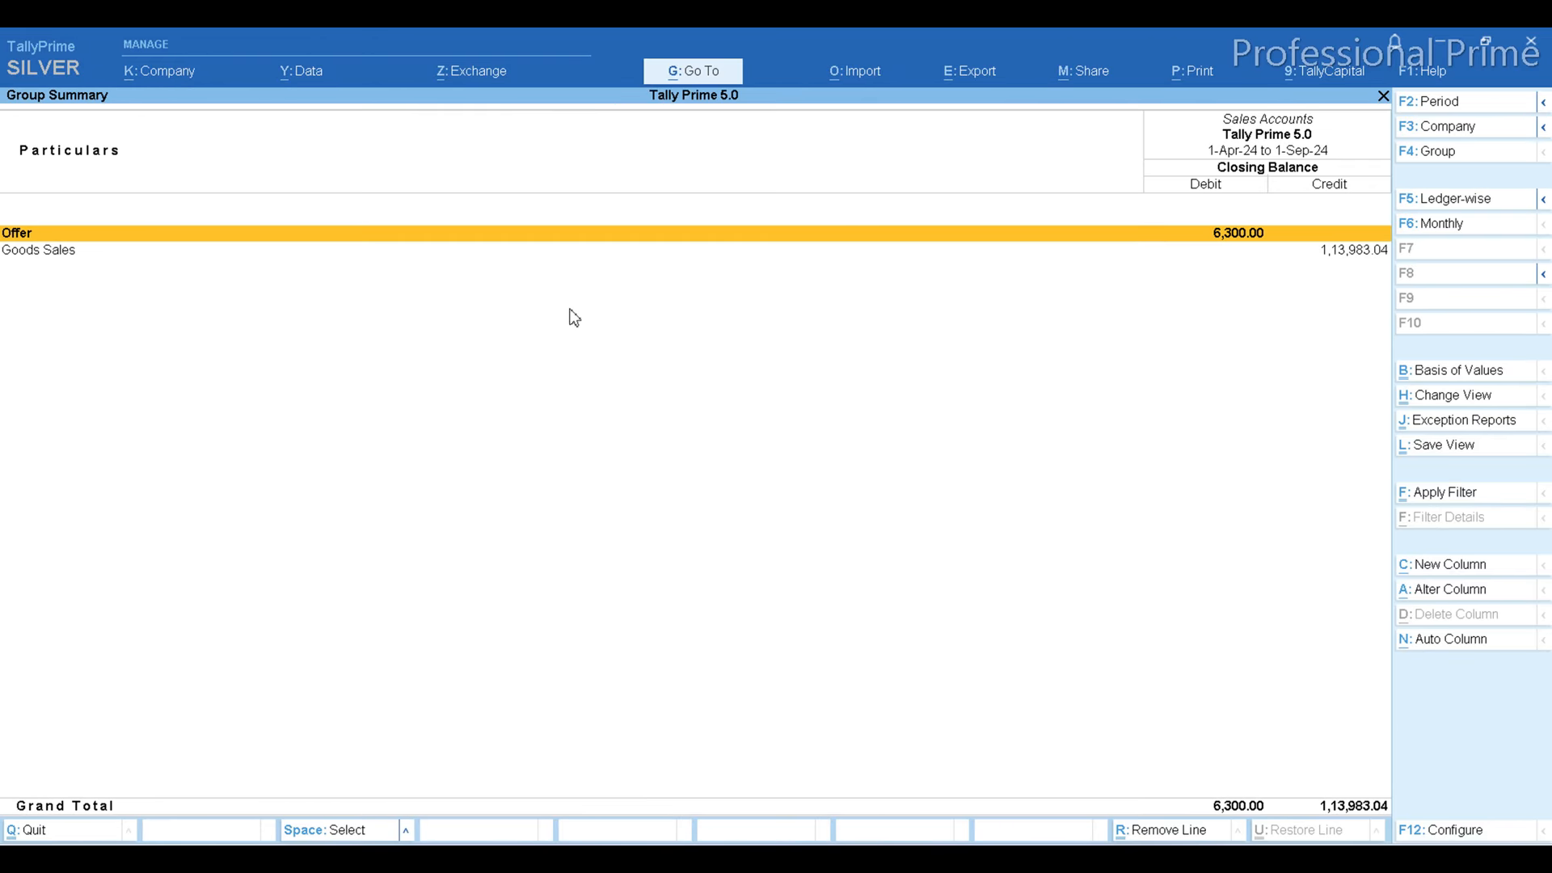
{"action": "key", "text": "Return"}
{"action": "key", "text": "Down"}
{"action": "key", "text": "Down"}
{"action": "key", "text": "Down"}
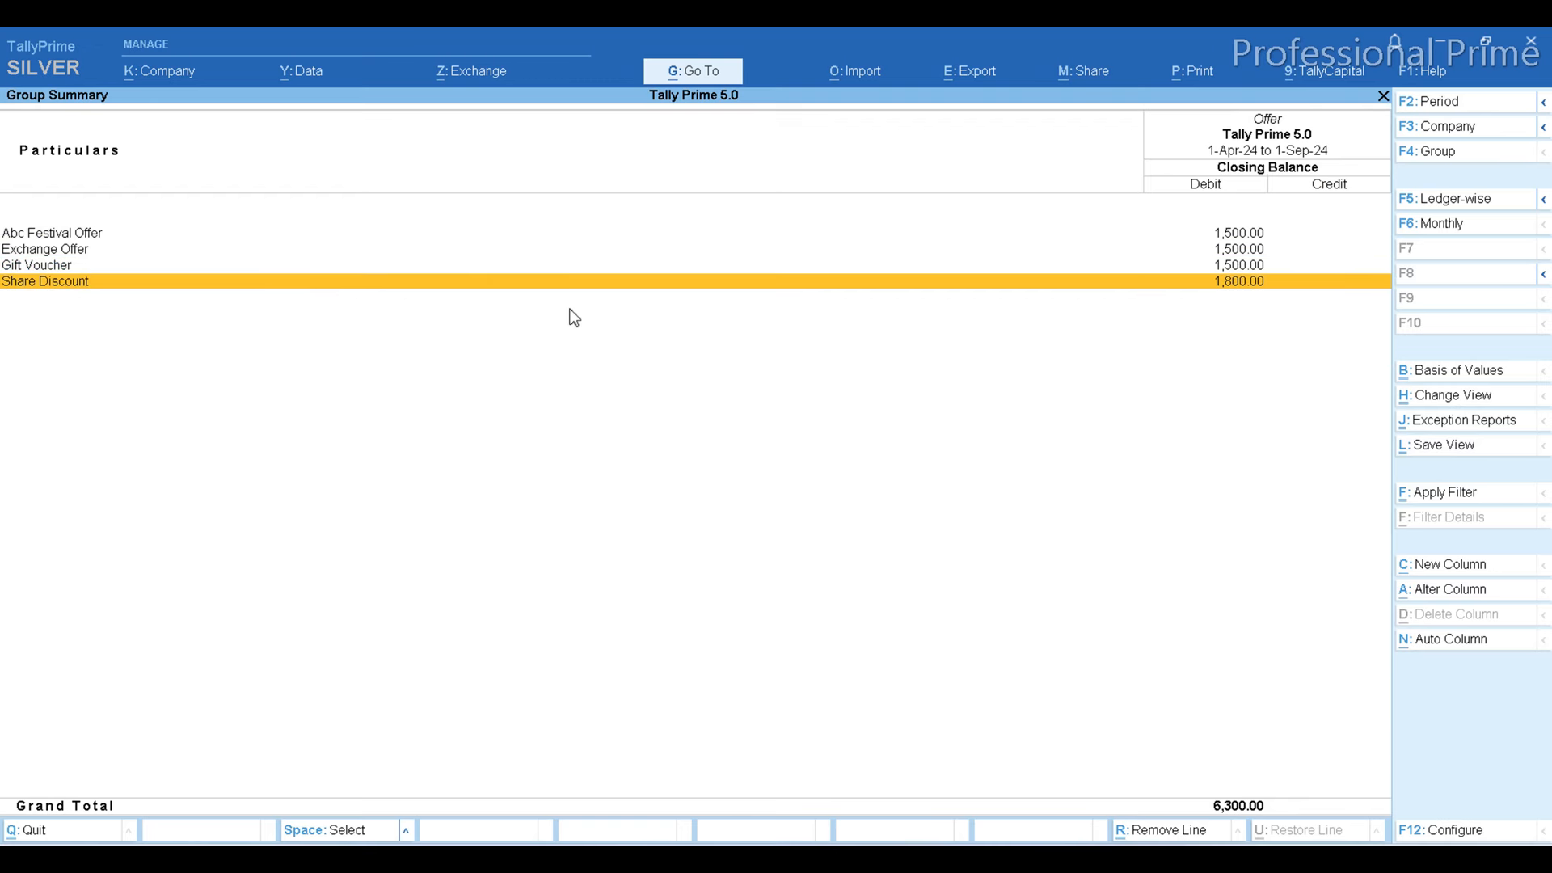
Review the Abc Festival Offer, Exchange Offer, Gift Voucher and Share Discount balances, and return to the Gateway of Tally.
{"action": "key", "text": "Up"}
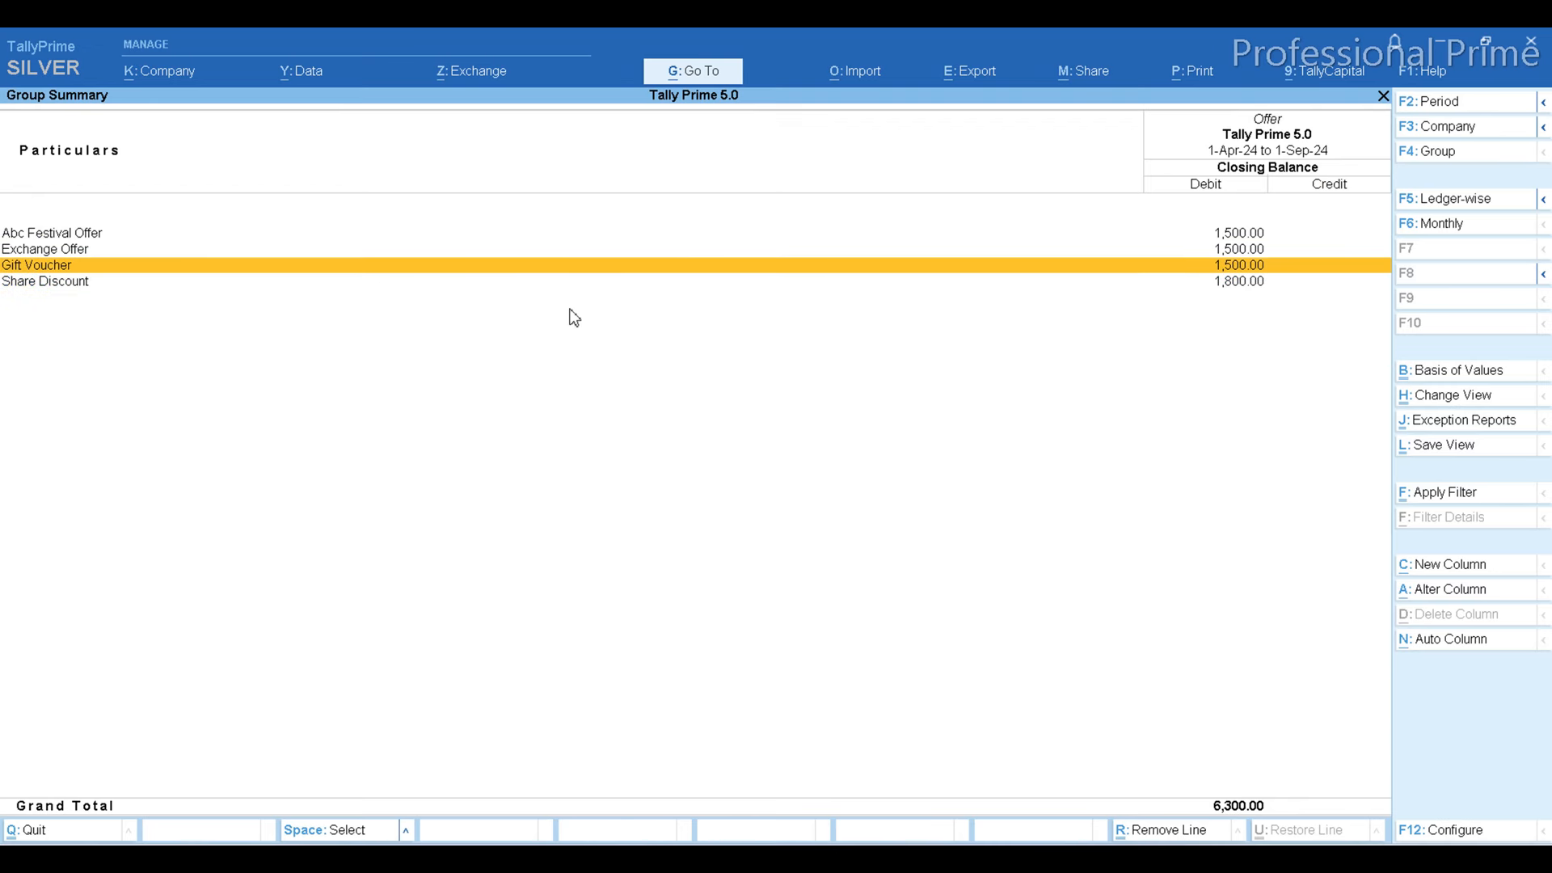
{"action": "key", "text": "Up"}
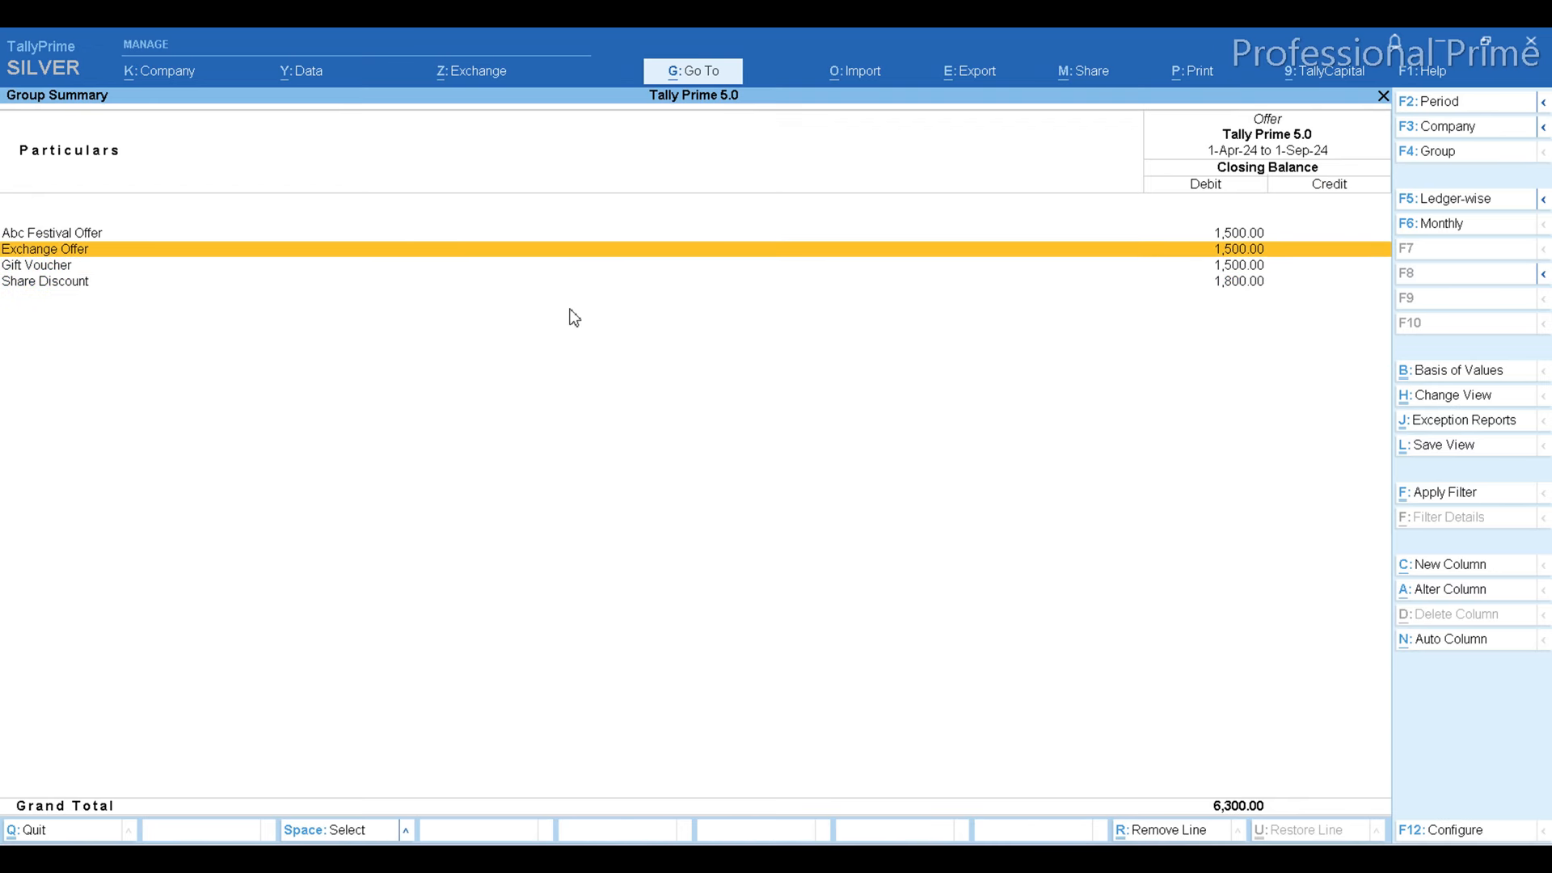
{"action": "key", "text": "Up"}
{"action": "key", "text": "Down"}
{"action": "key", "text": "Down"}
{"action": "key", "text": "Up"}
{"action": "key", "text": "Up"}
{"action": "key", "text": "Down"}
{"action": "key", "text": "Down"}
{"action": "key", "text": "Down"}
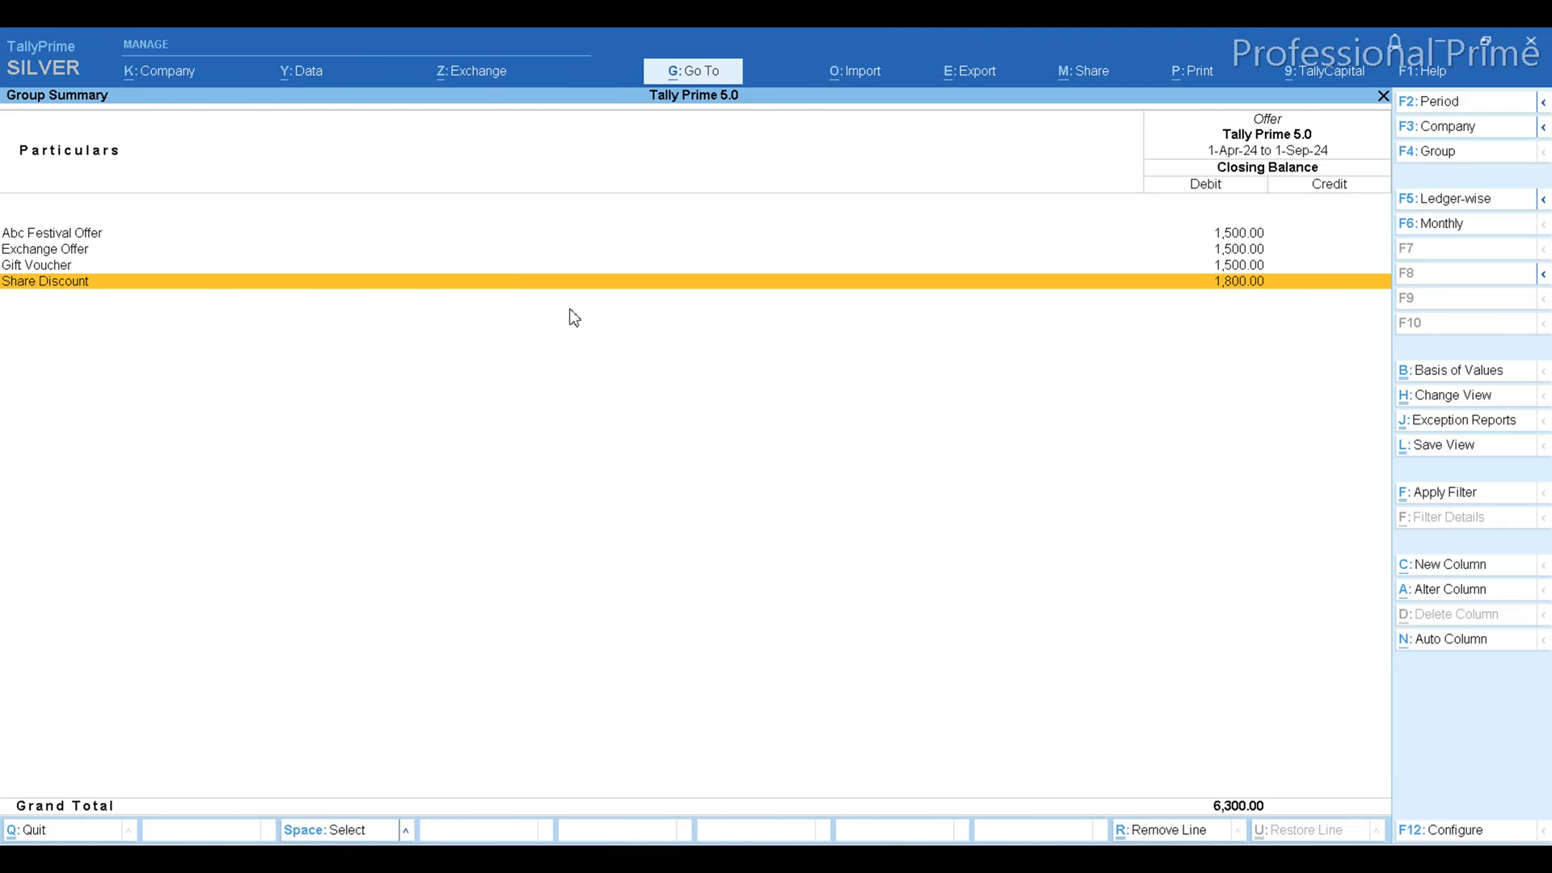
{"action": "key", "text": "Escape"}
{"action": "key", "text": "Escape"}
{"action": "key", "text": "Escape"}
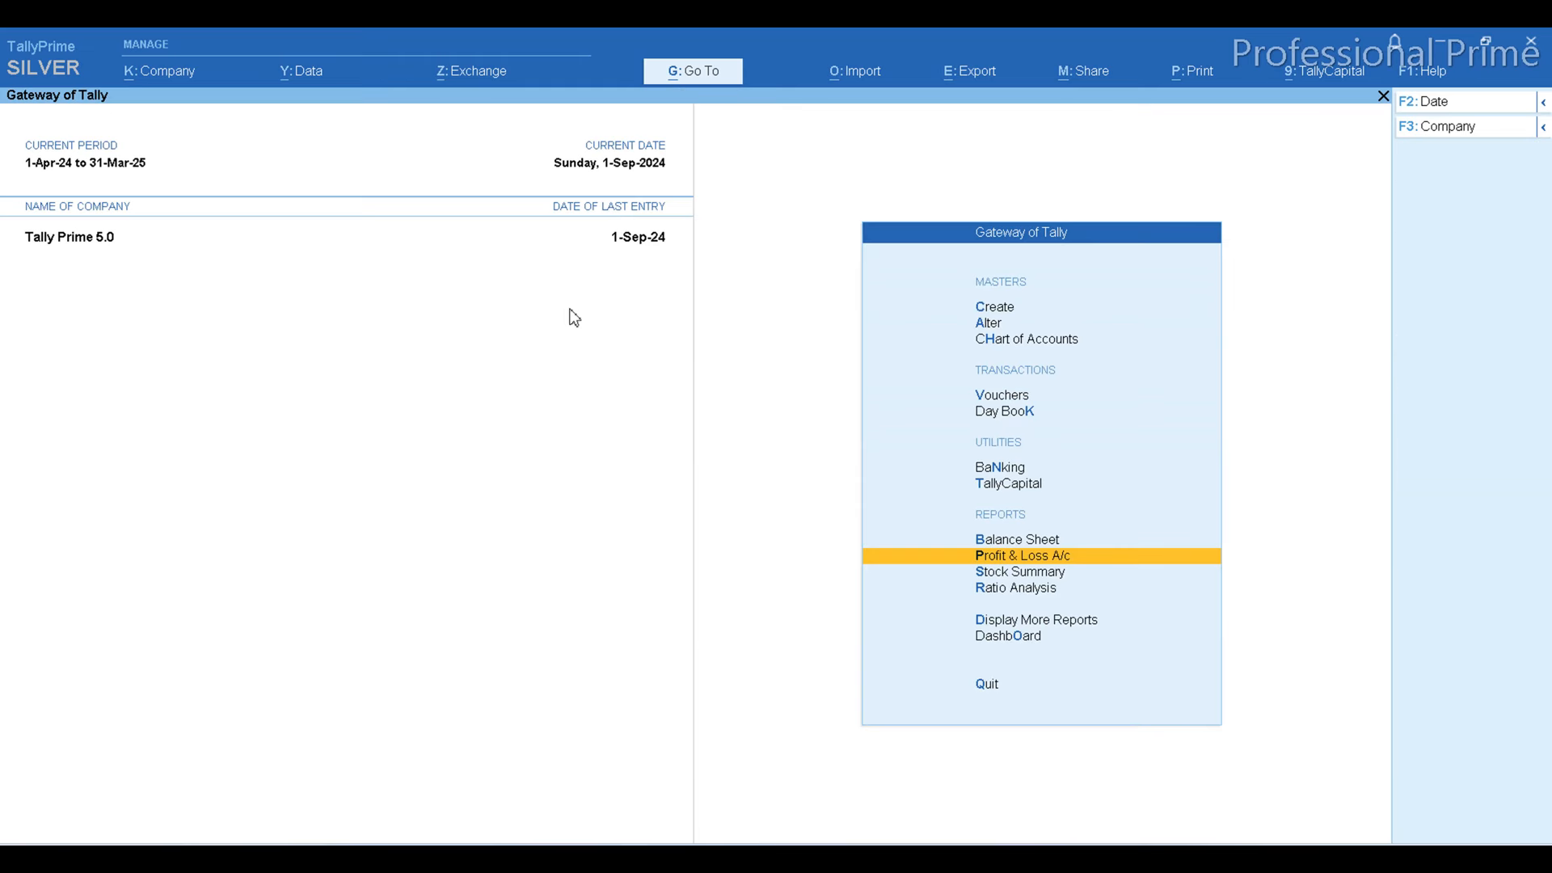
Start a journal voucher dated 15-Sep-24 and leave its reference number blank.
{"action": "key", "text": "v"}
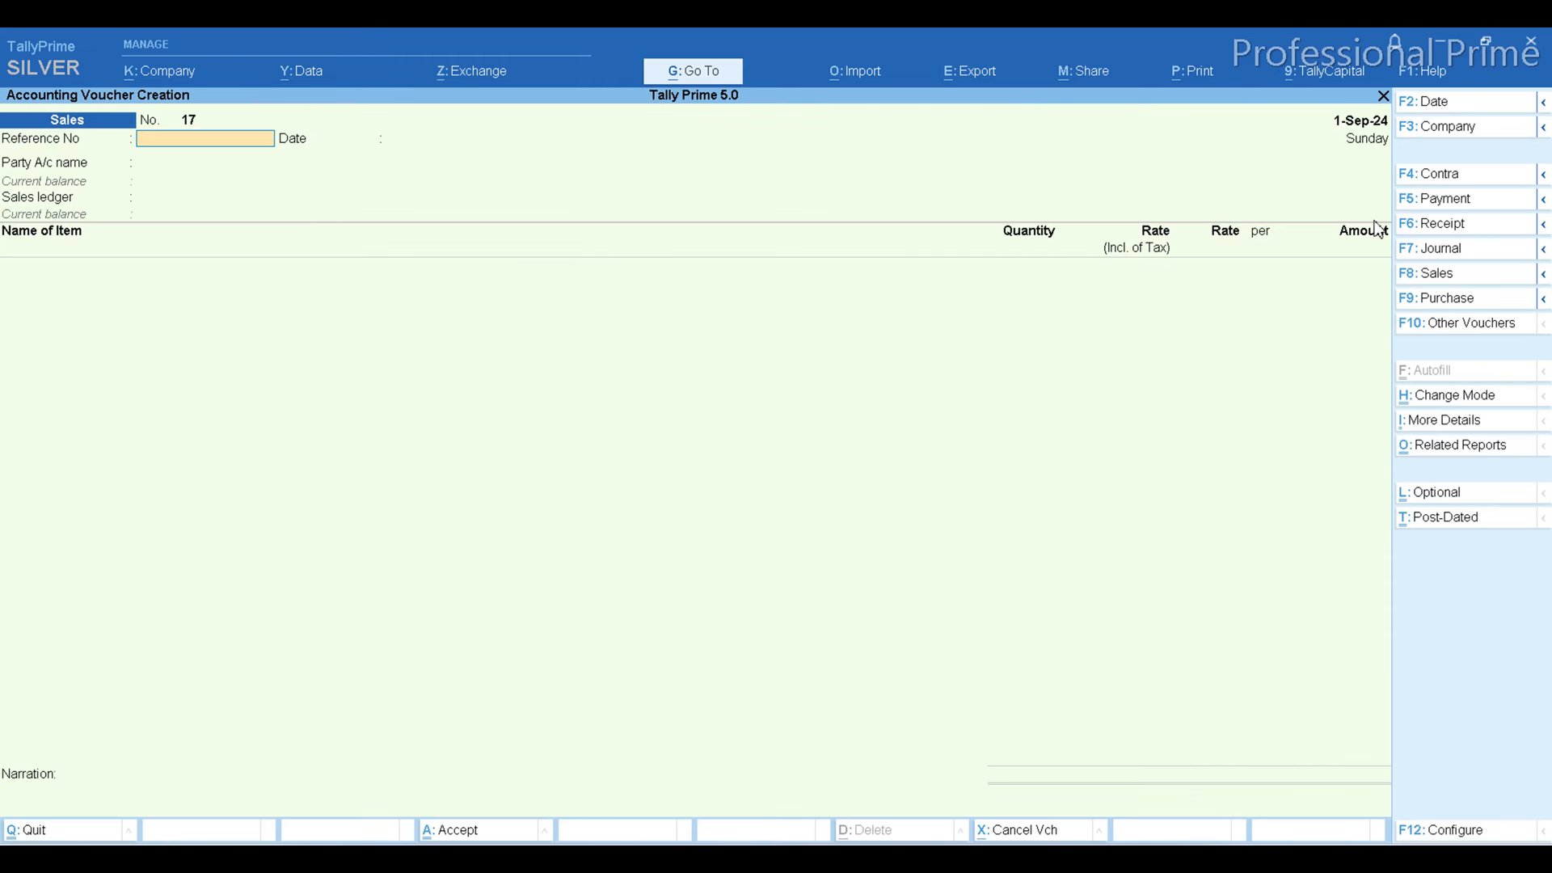
{"action": "left_click", "coordinate": [1434, 256]}
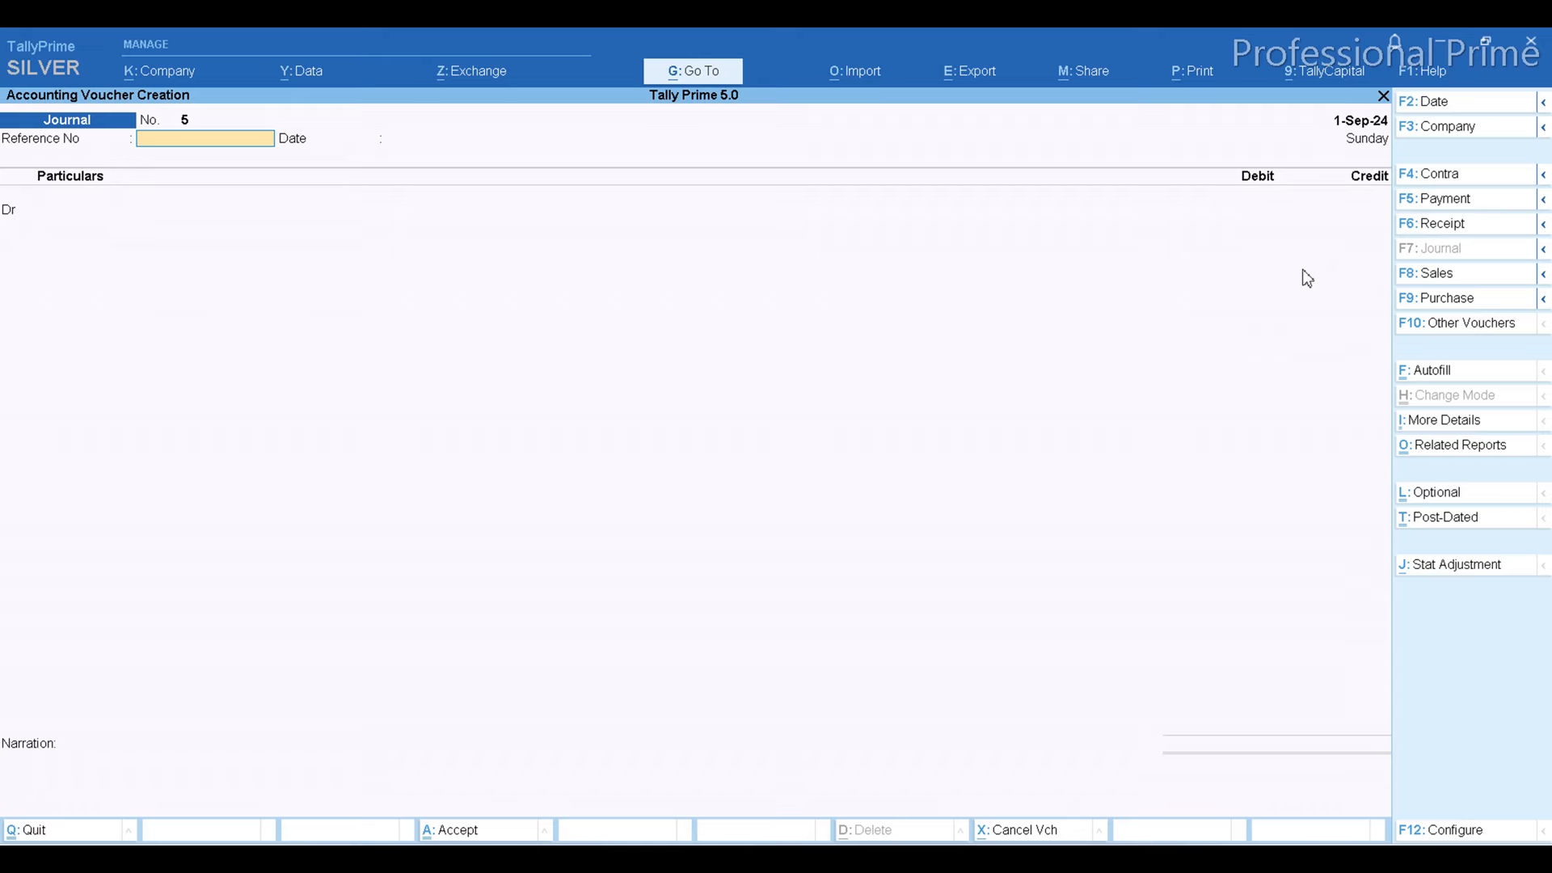
{"action": "key", "text": "F2"}
{"action": "type", "text": "15"}
{"action": "key", "text": "Return"}
{"action": "key", "text": "Return"}
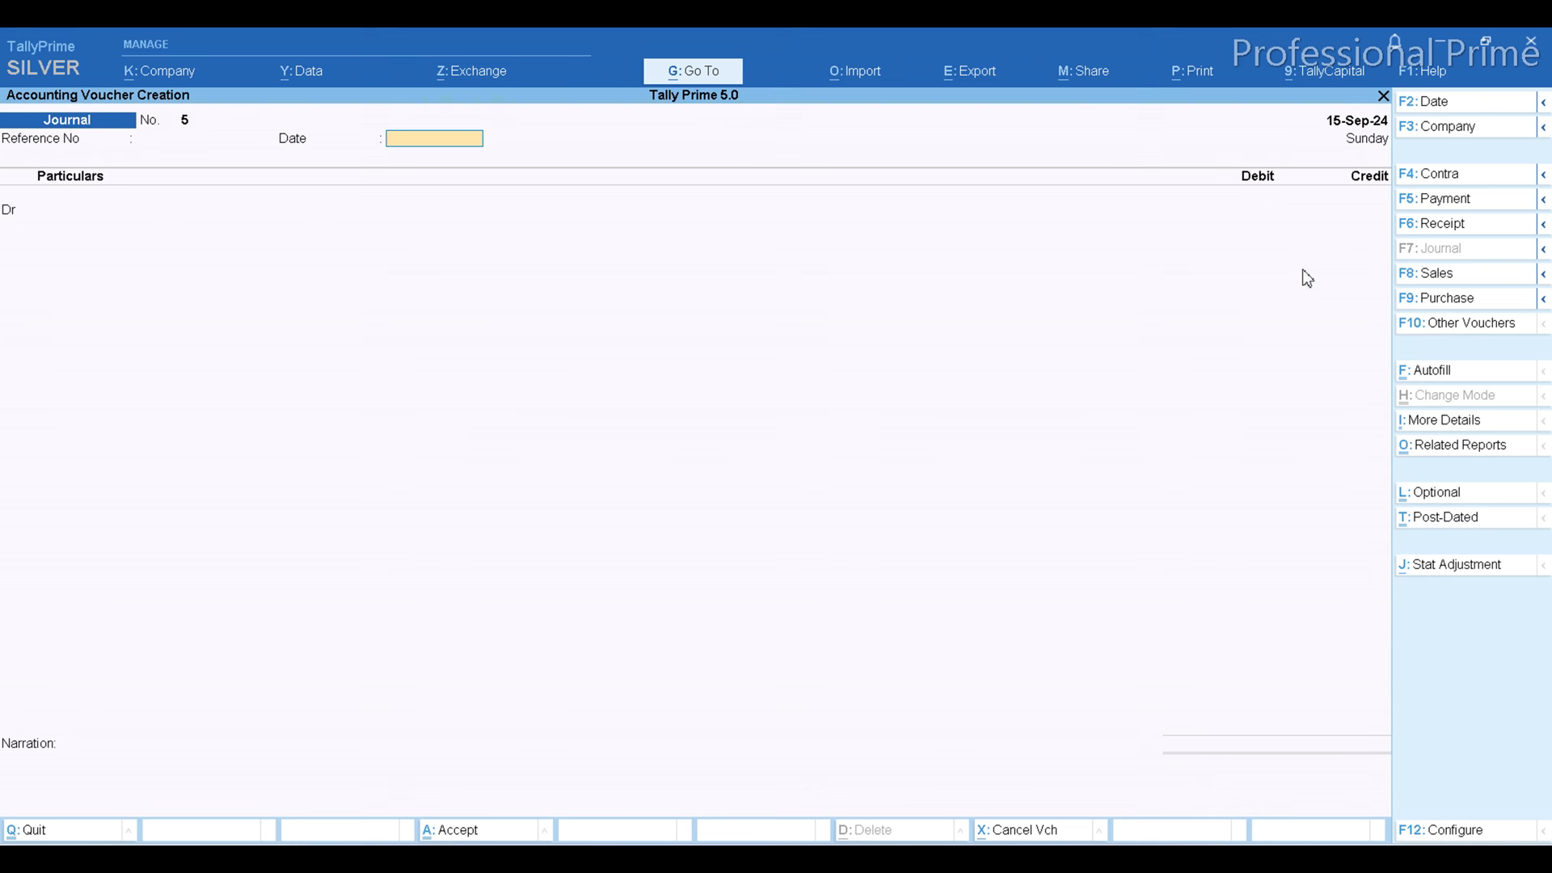
{"action": "key", "text": "Return"}
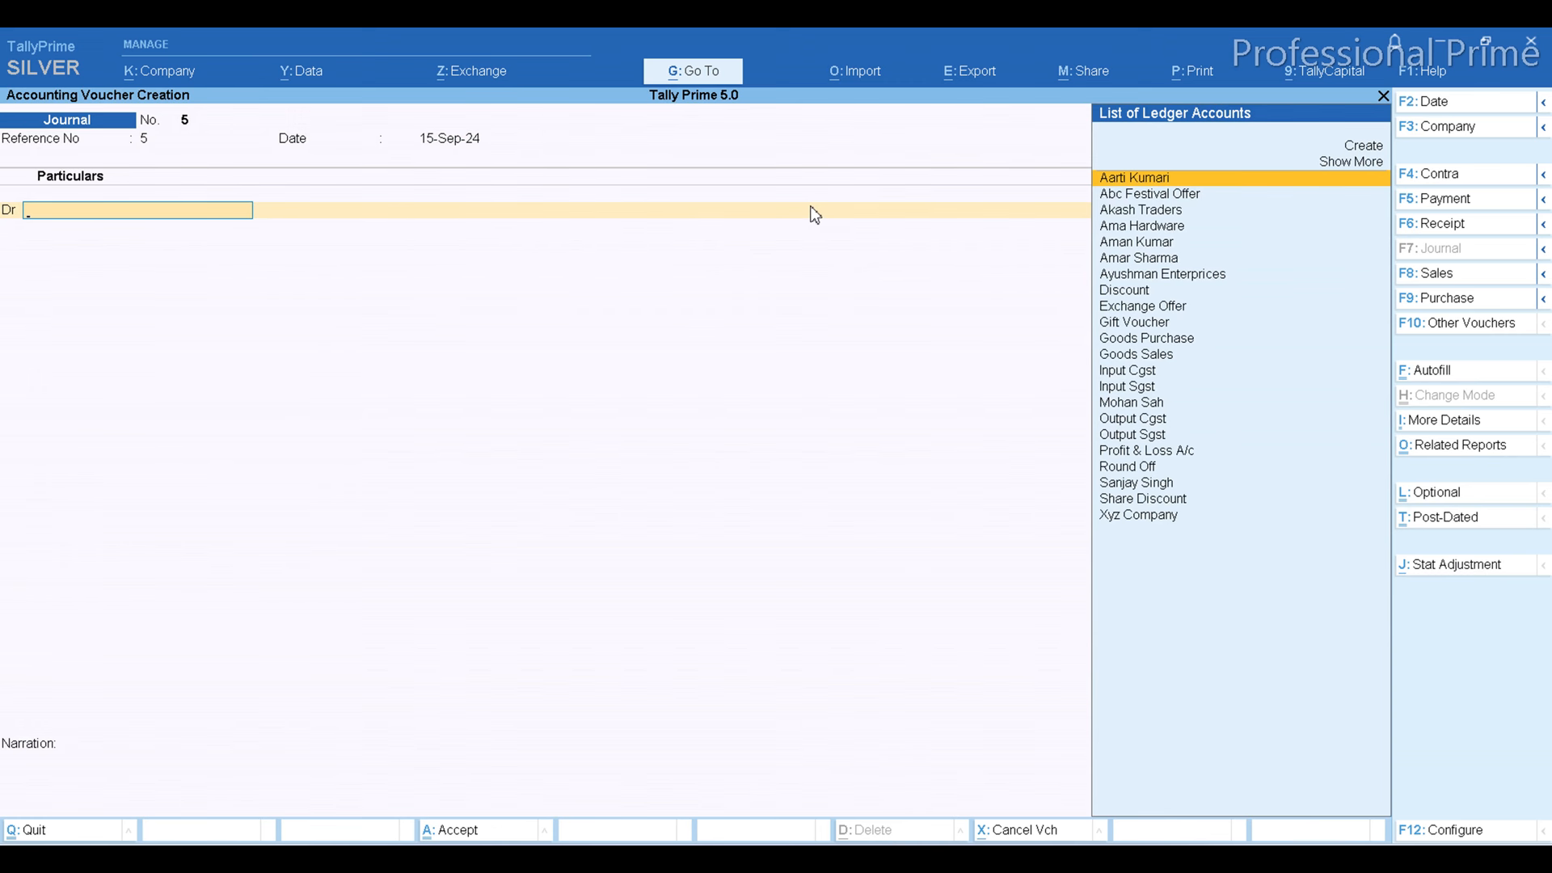
{"action": "type", "text": "X"}
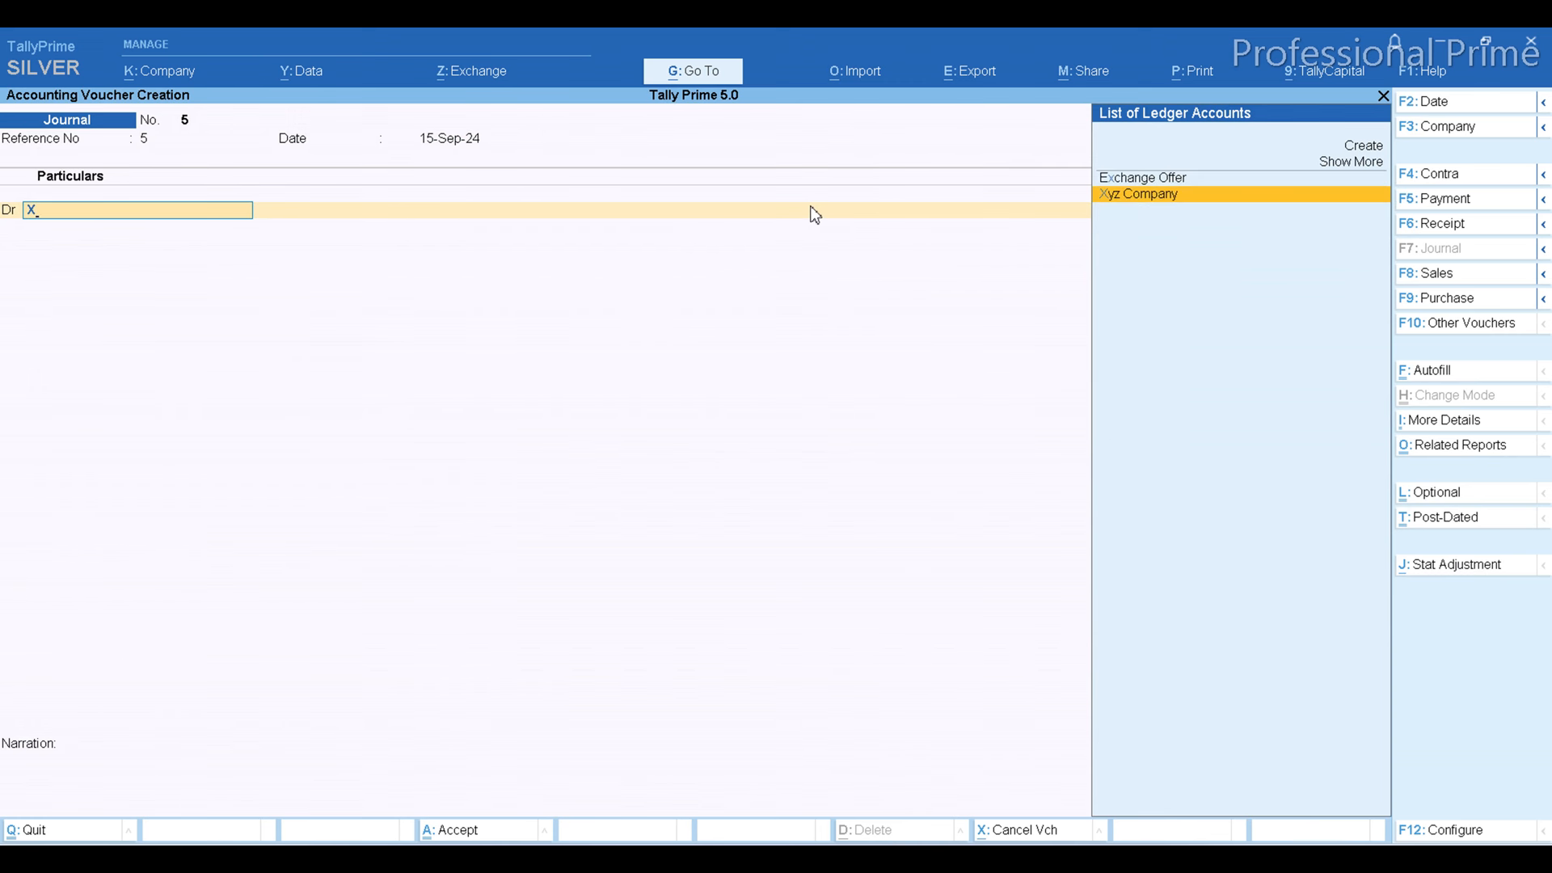
{"action": "key", "text": "Return"}
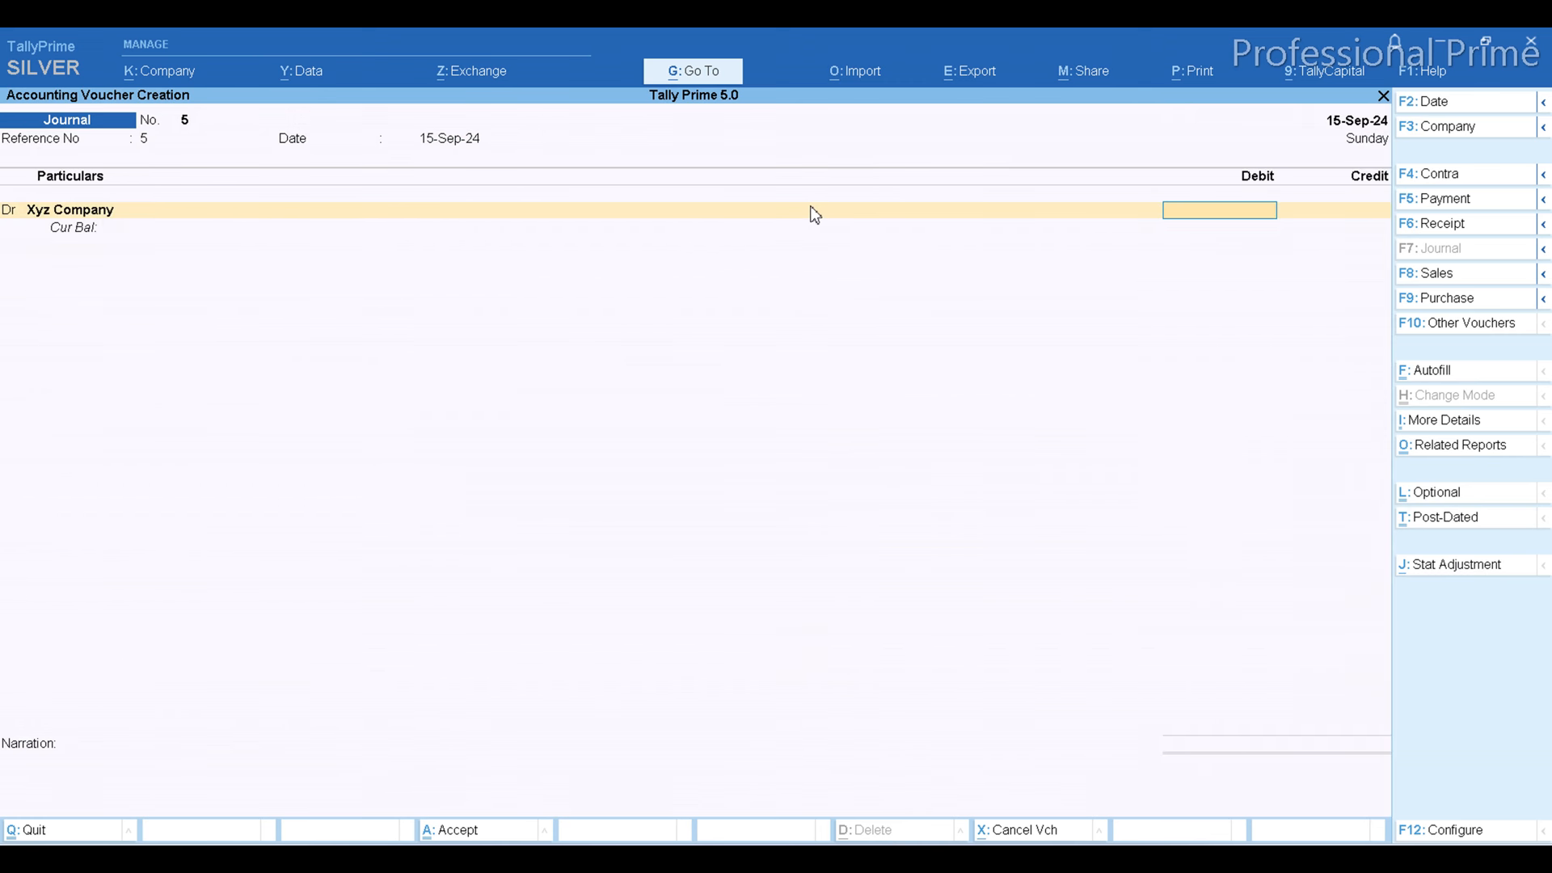
{"action": "key", "text": "Escape"}
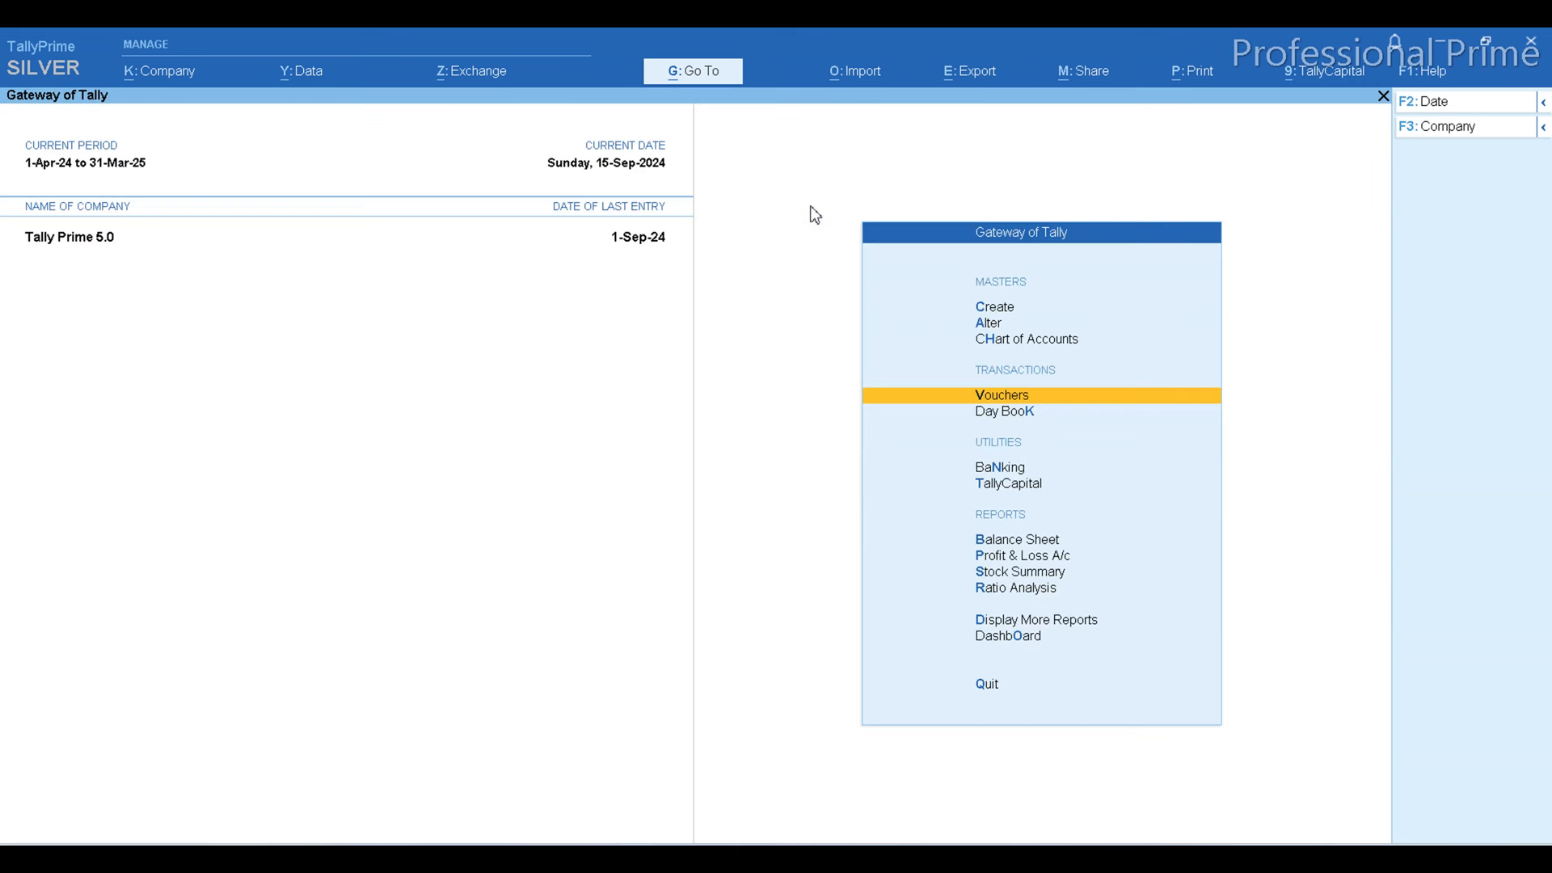
Open the Profit & Loss A/c and drill down through Sales Accounts into the Offer group.
{"action": "key", "text": "p"}
{"action": "key", "text": "Right"}
{"action": "key", "text": "Return"}
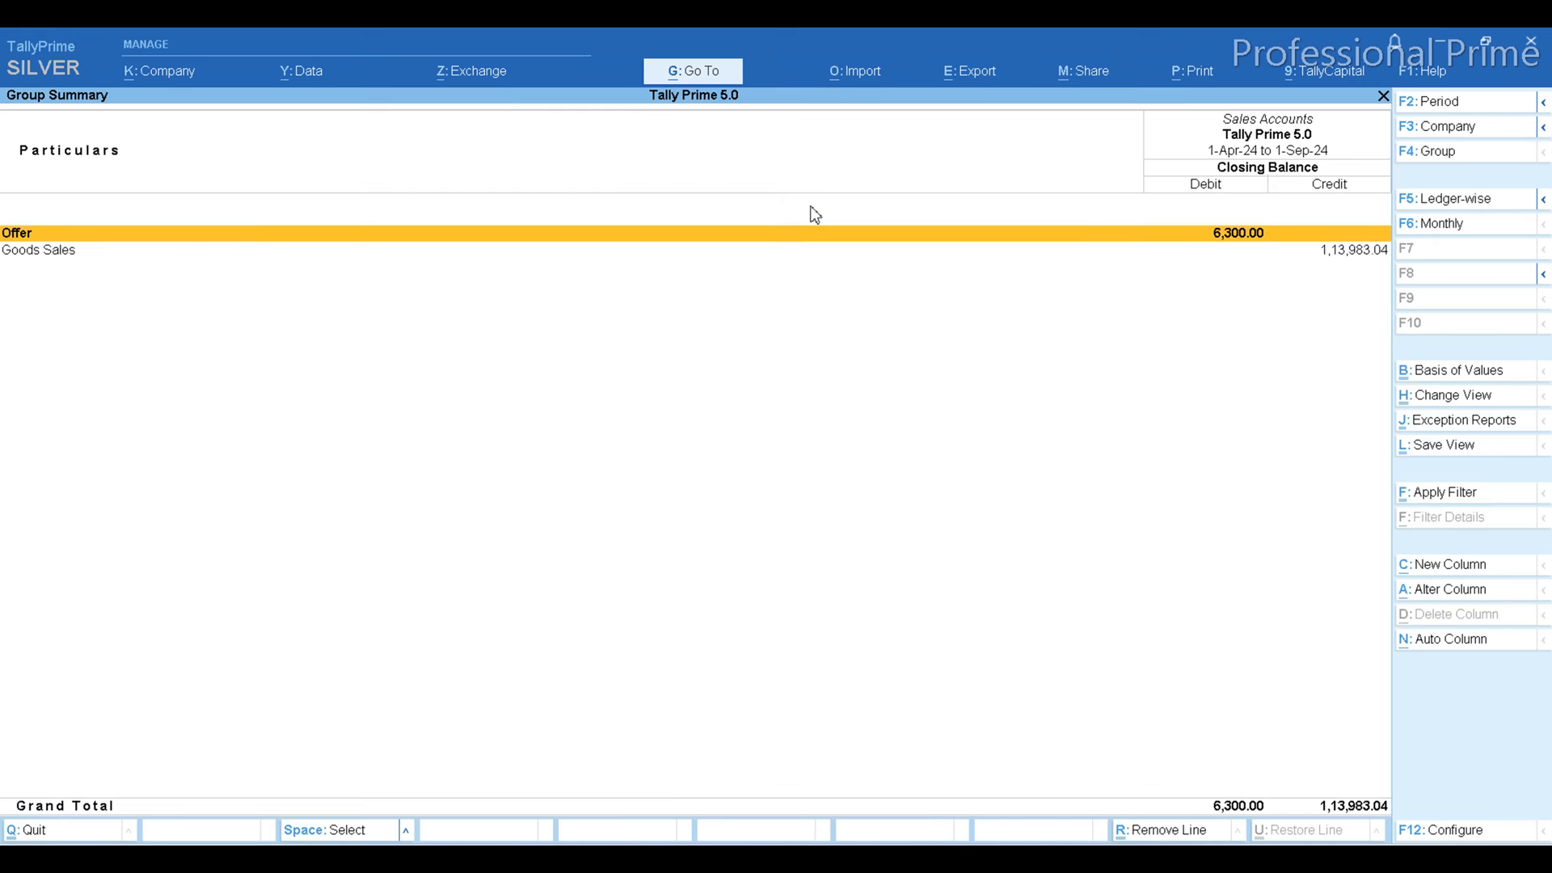
{"action": "key", "text": "Return"}
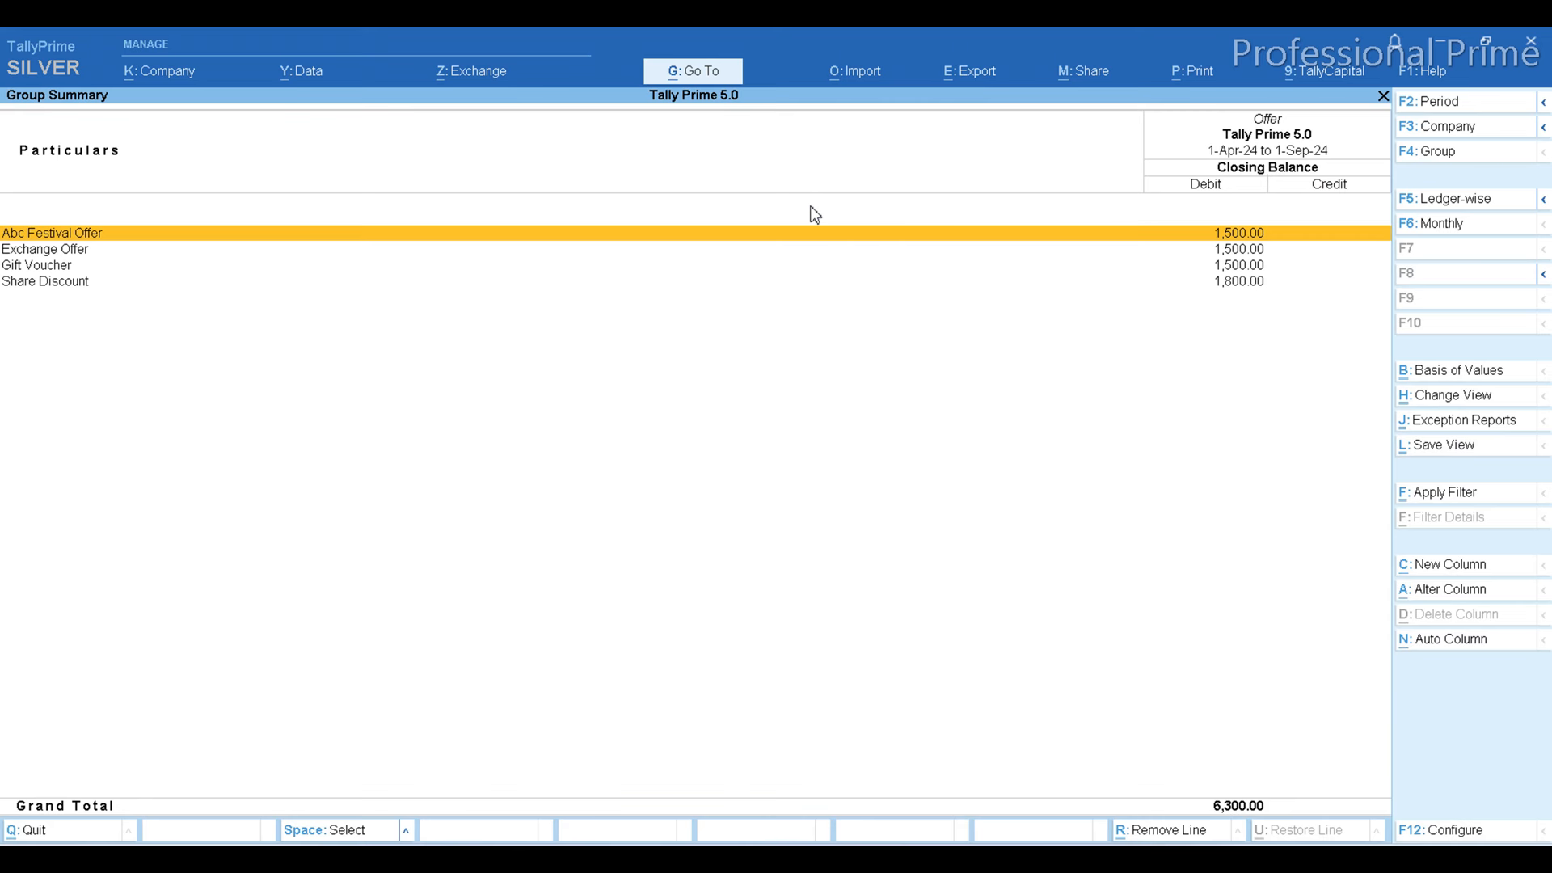
Review the balances of the Abc Festival Offer, Exchange Offer, Gift Voucher and Share Discount ledgers, and return to the Gateway of Tally.
{"action": "key", "text": "Down"}
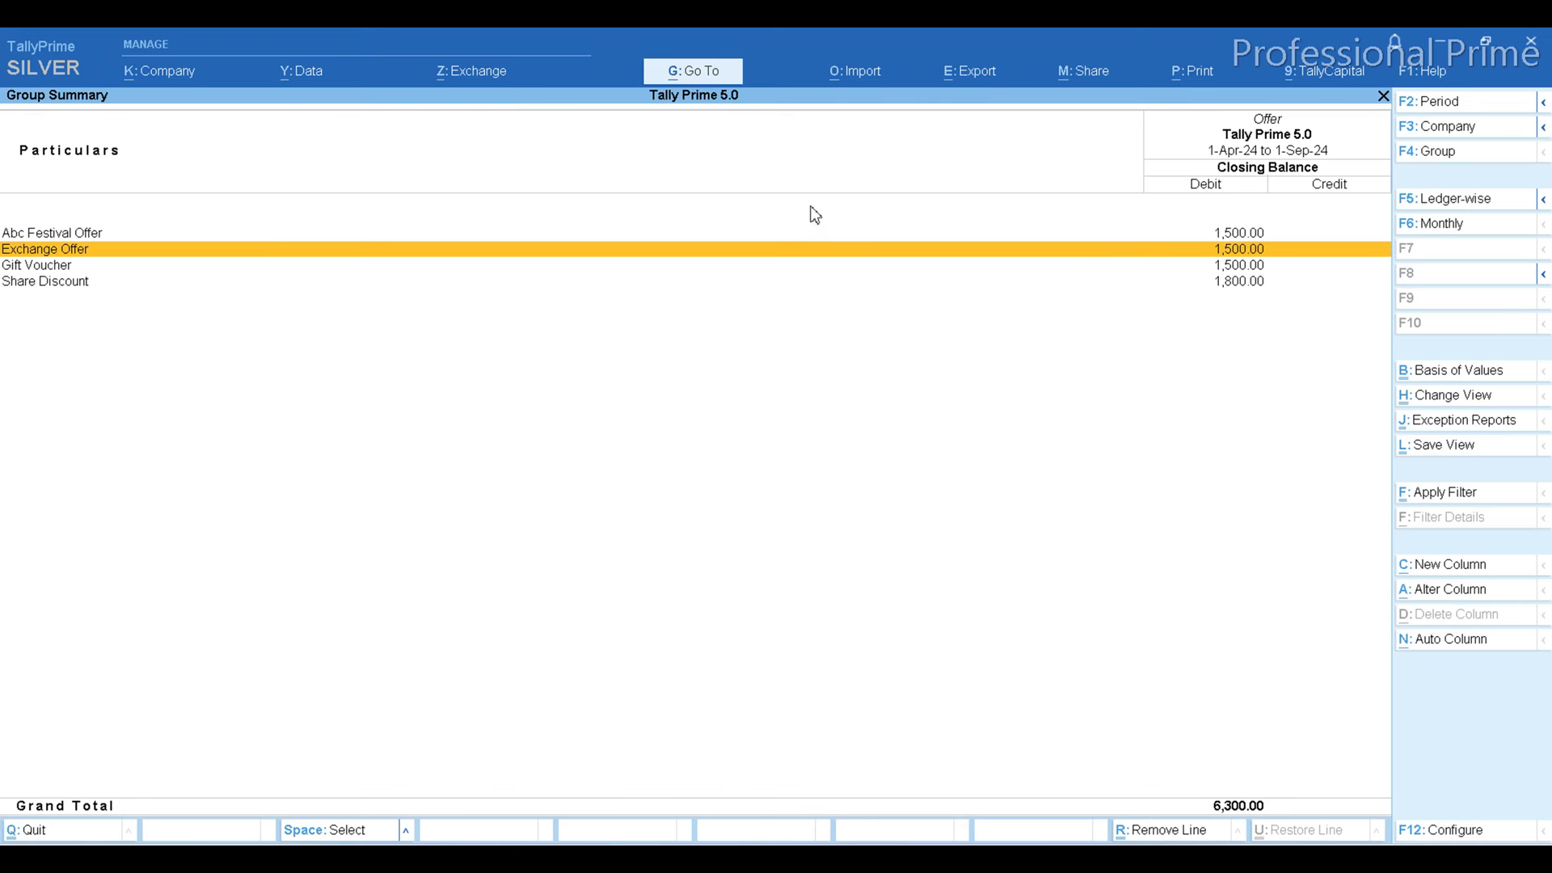
{"action": "key", "text": "Down"}
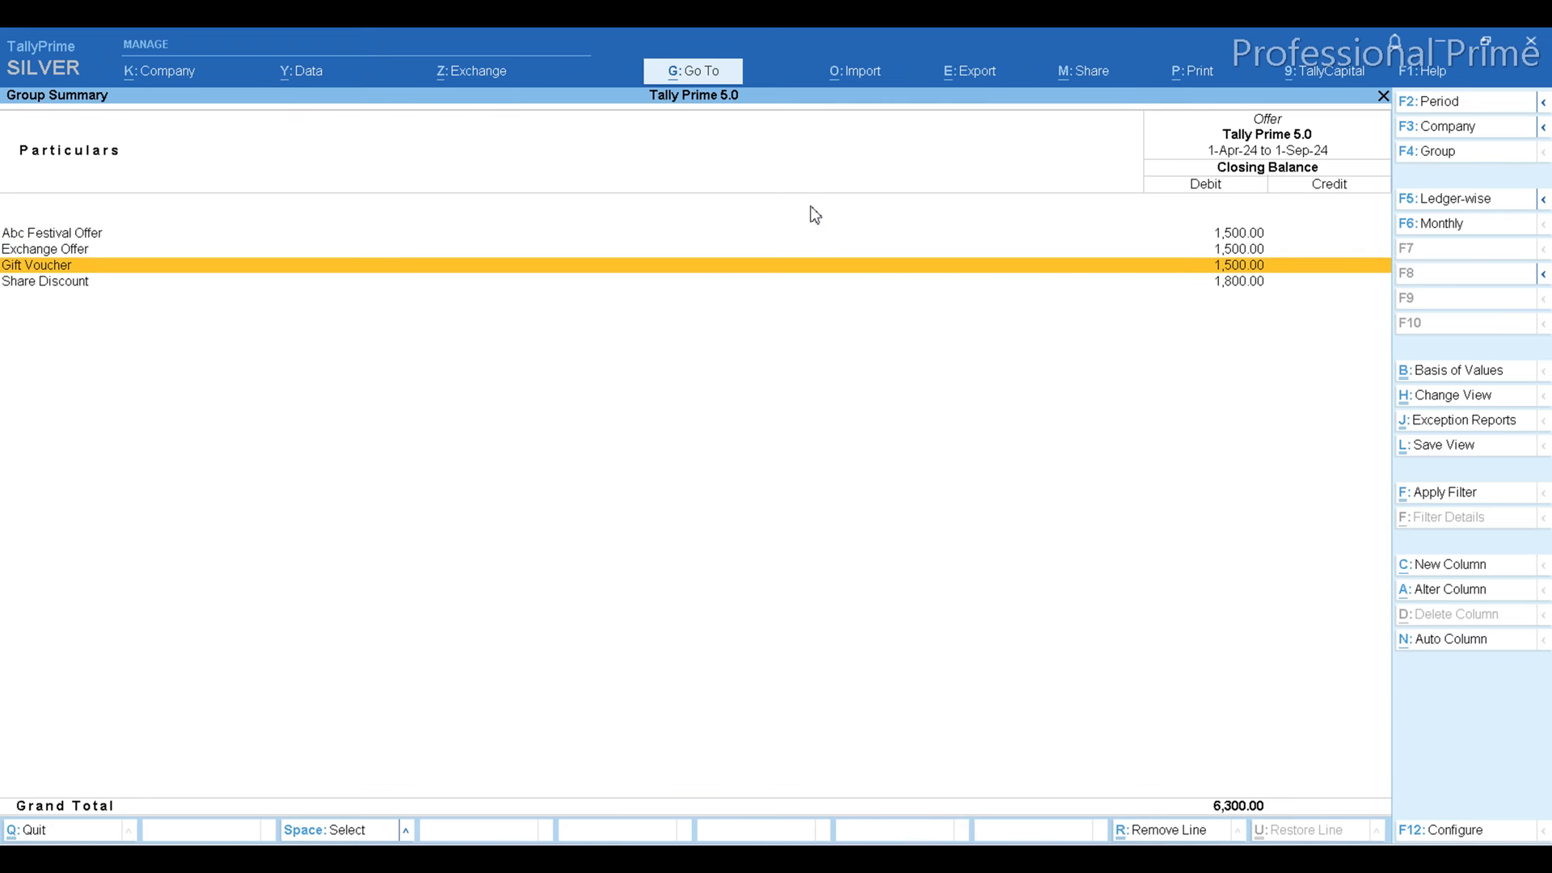
{"action": "key", "text": "Up"}
{"action": "key", "text": "Up"}
{"action": "key", "text": "Down"}
{"action": "key", "text": "Down"}
{"action": "key", "text": "Down"}
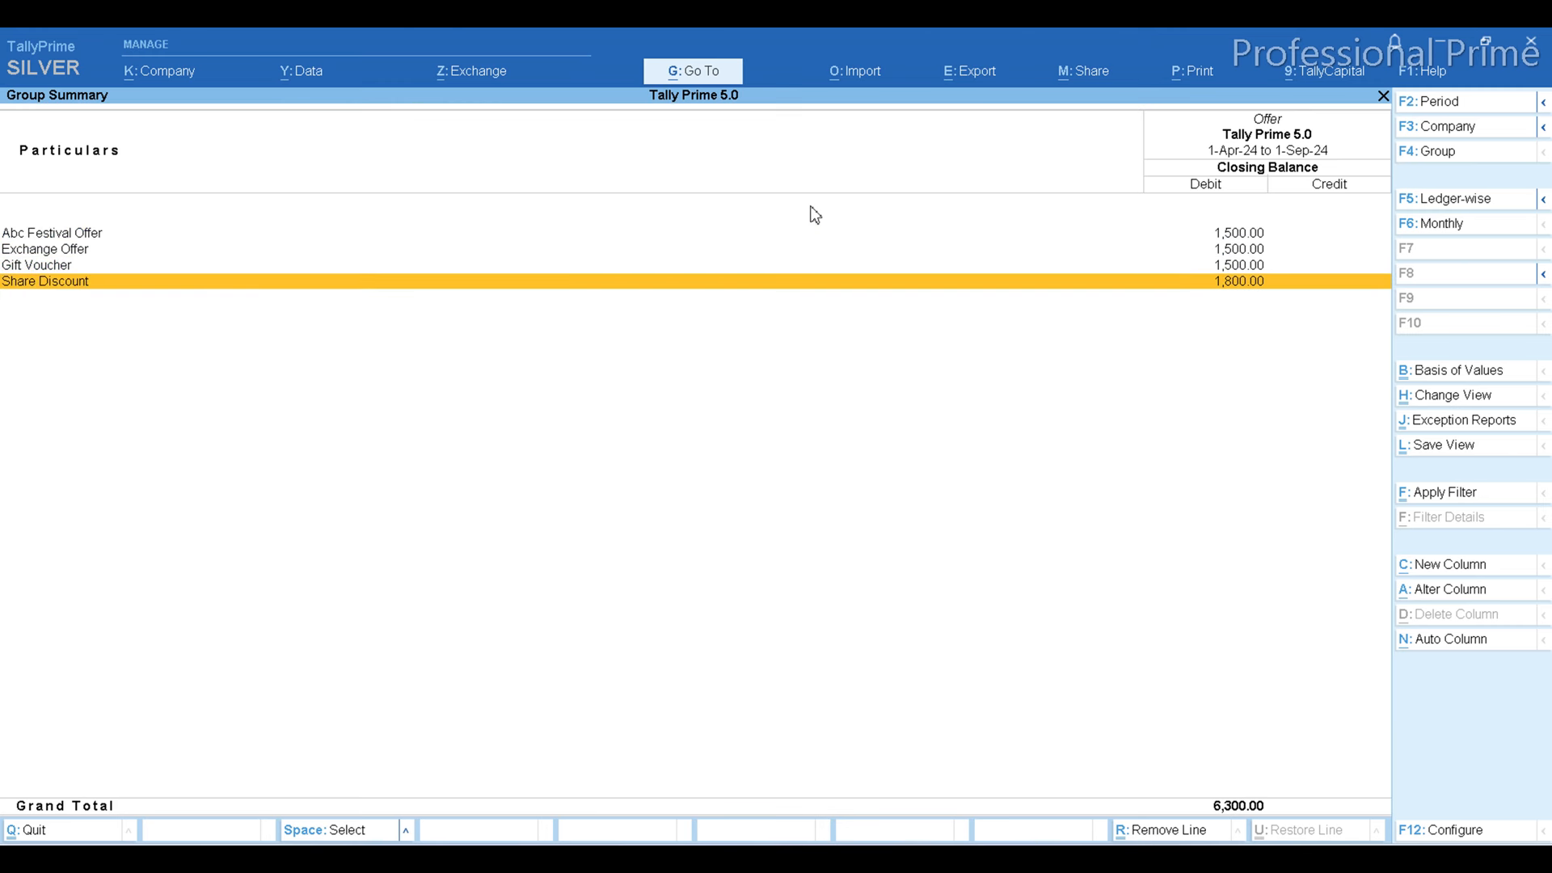
{"action": "key", "text": "Escape"}
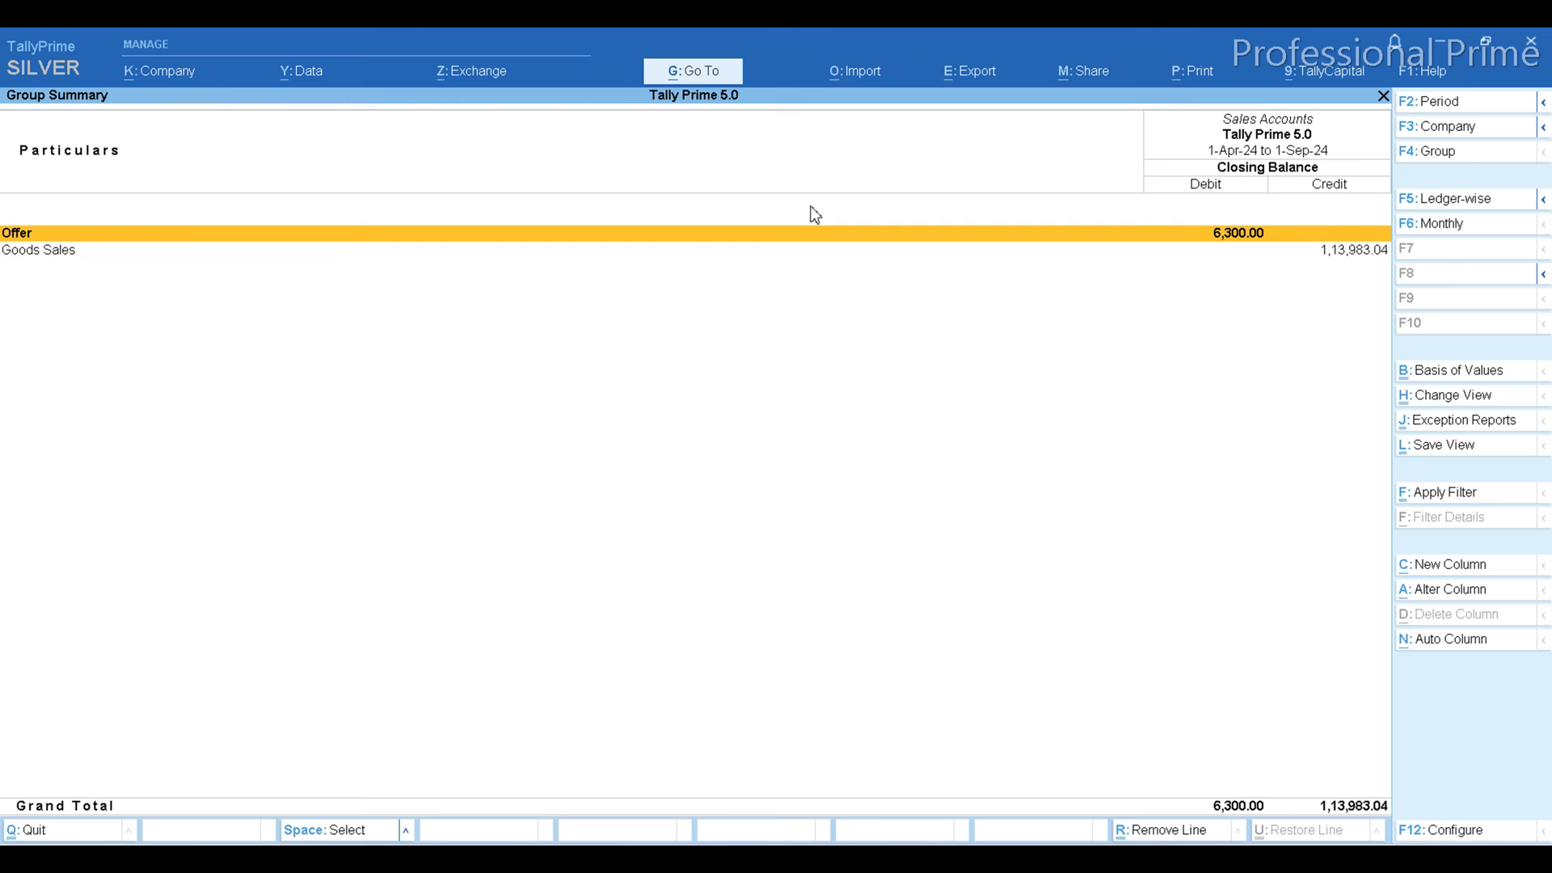
{"action": "key", "text": "Escape"}
{"action": "key", "text": "Escape"}
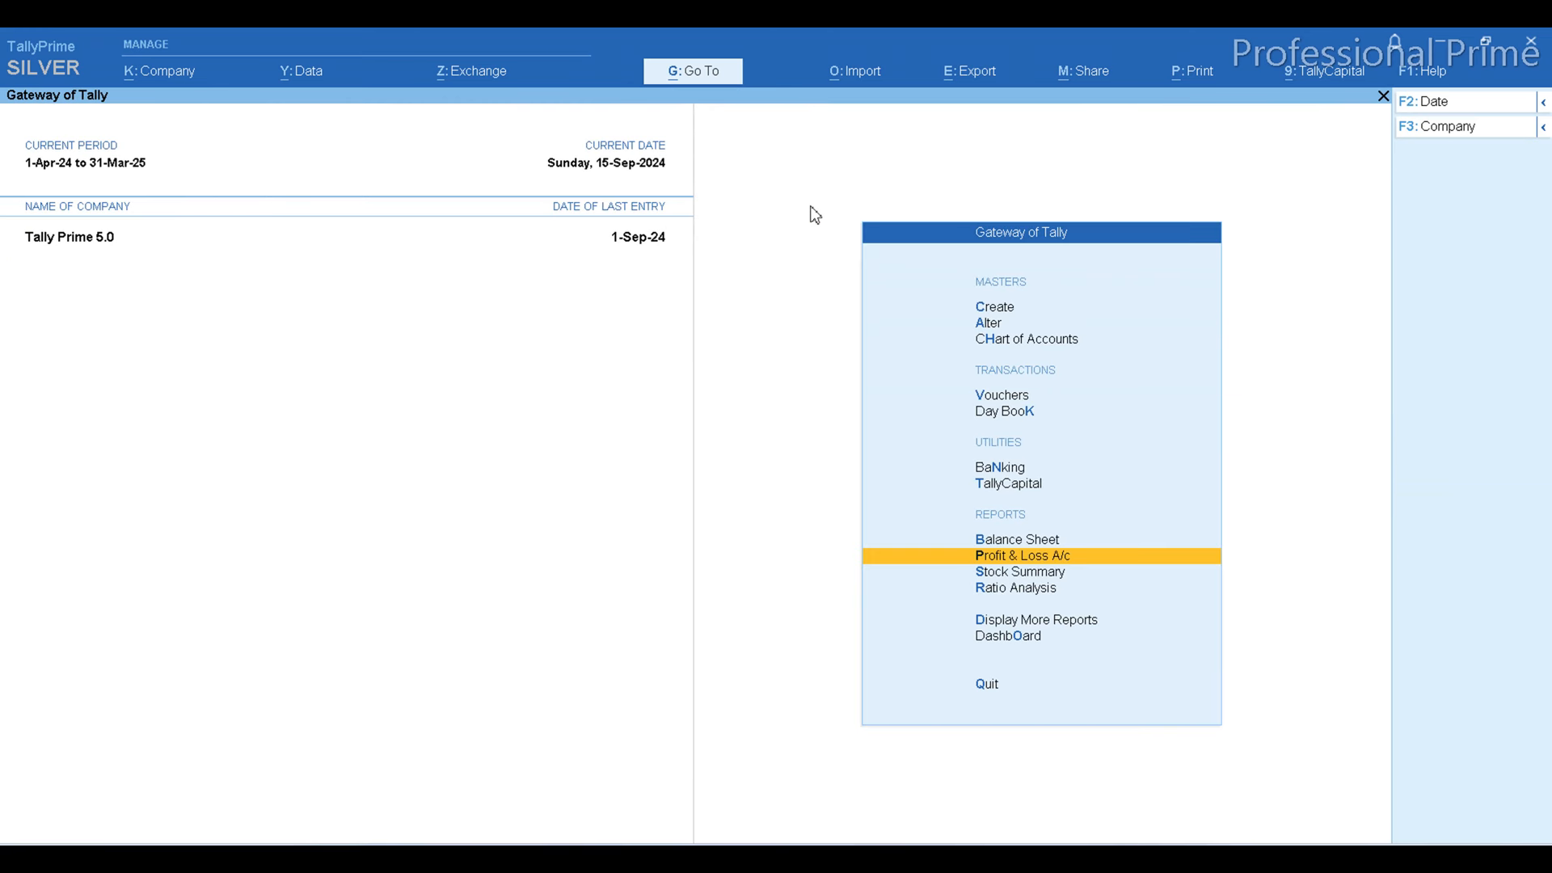
Start a journal voucher with reference number 5 dated 15-Sep-24 and debit Xyz Company with 1,500.
{"action": "type", "text": "v"}
{"action": "type", "text": "5"}
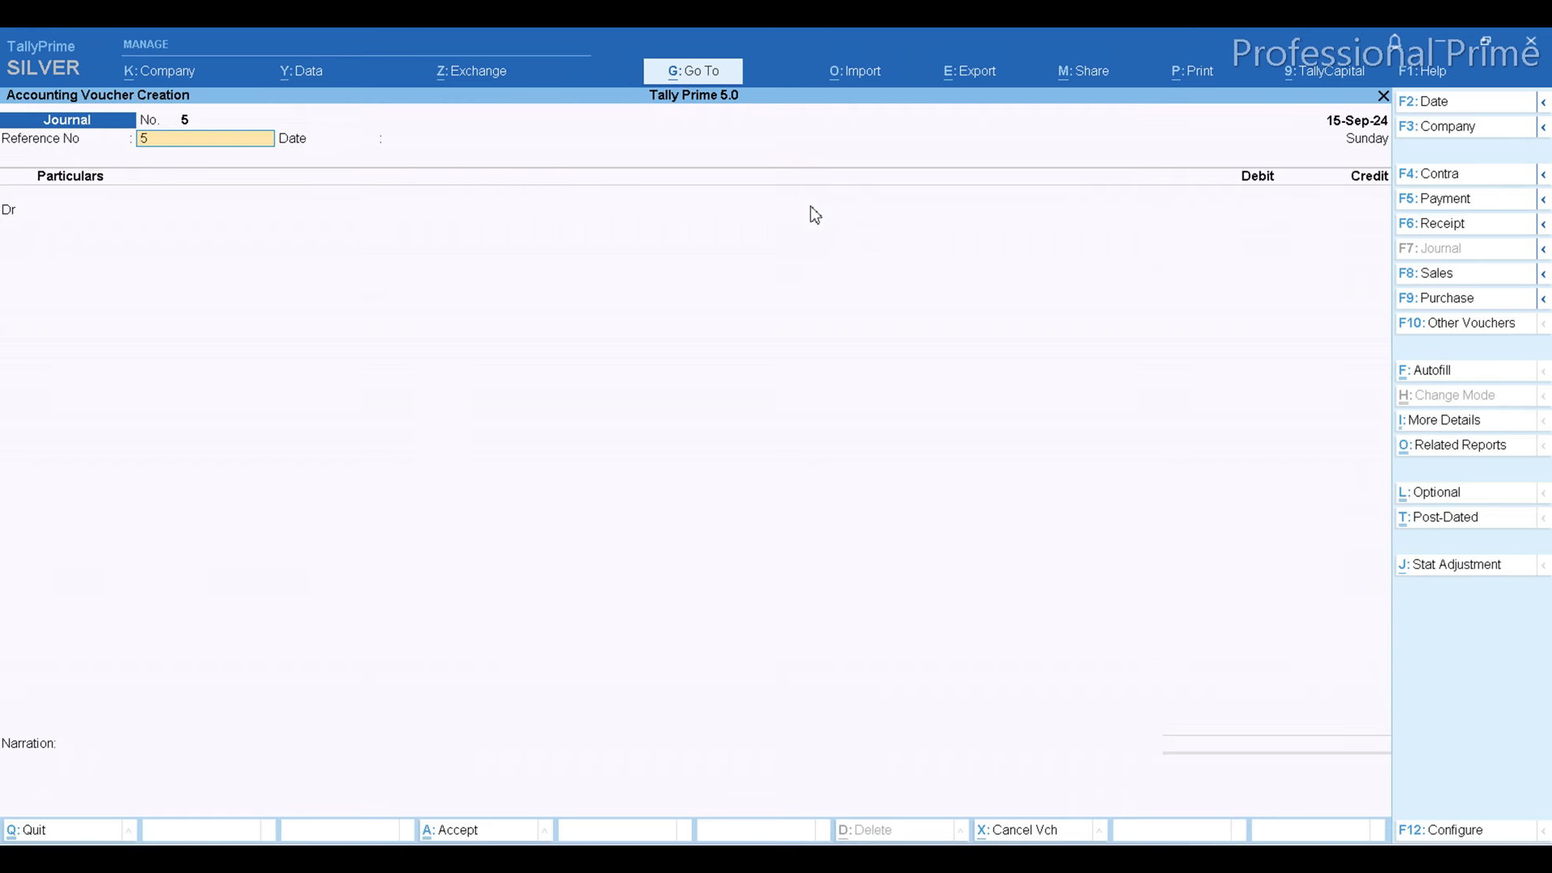
{"action": "key", "text": "Return"}
{"action": "key", "text": "Return"}
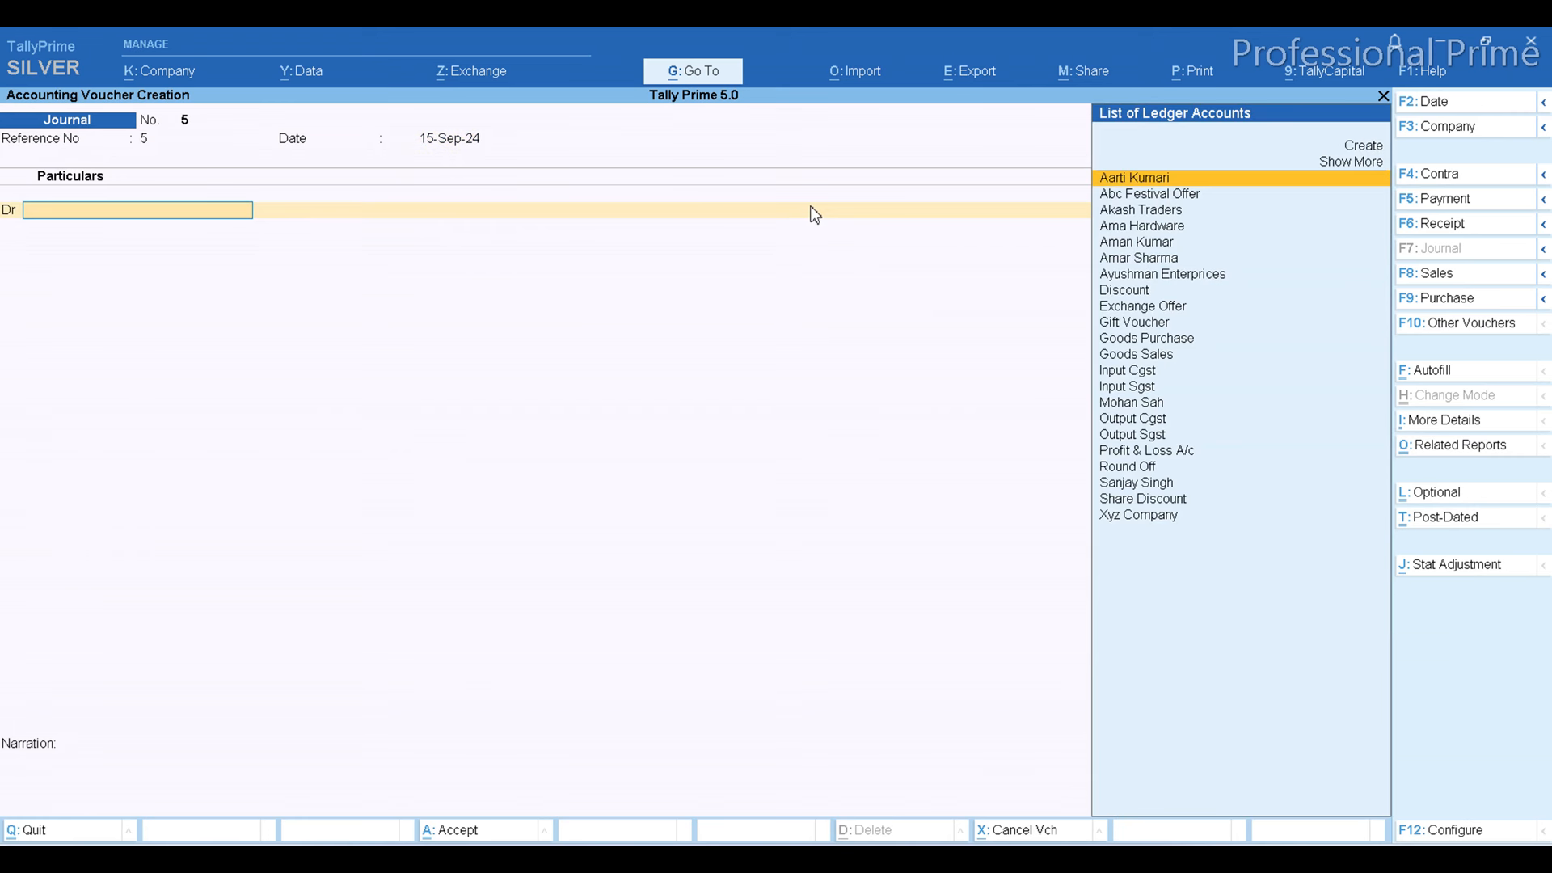
{"action": "type", "text": "x"}
{"action": "key", "text": "Return"}
{"action": "type", "text": "1500"}
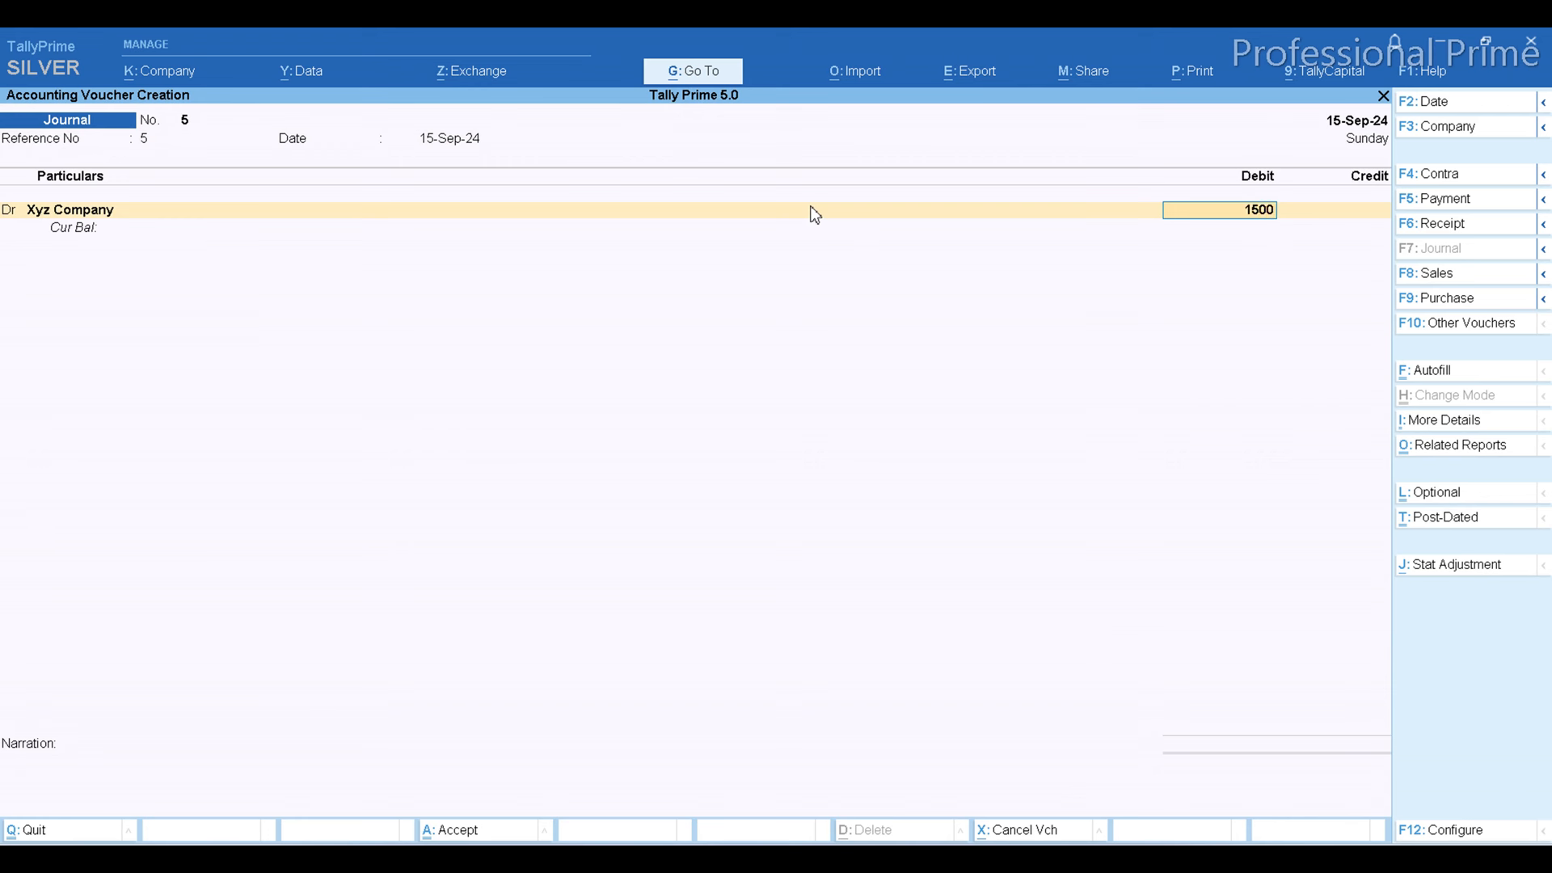
{"action": "key", "text": "Return"}
{"action": "key", "text": "Return"}
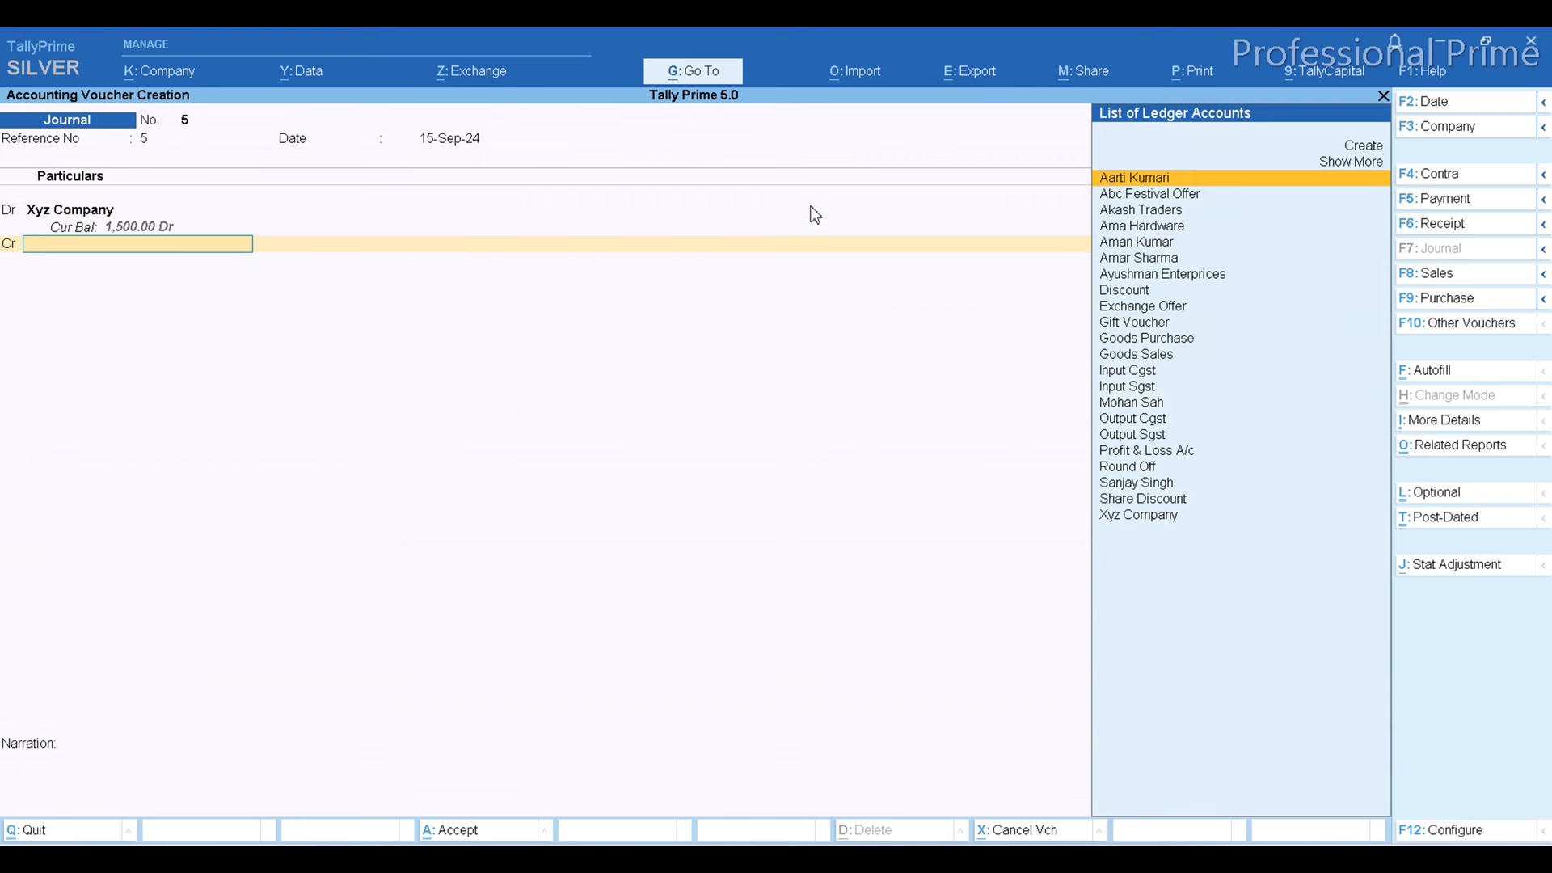
Credit Abc Festival Offer with 1,500 and save the journal voucher without a narration.
{"action": "type", "text": "Fe"}
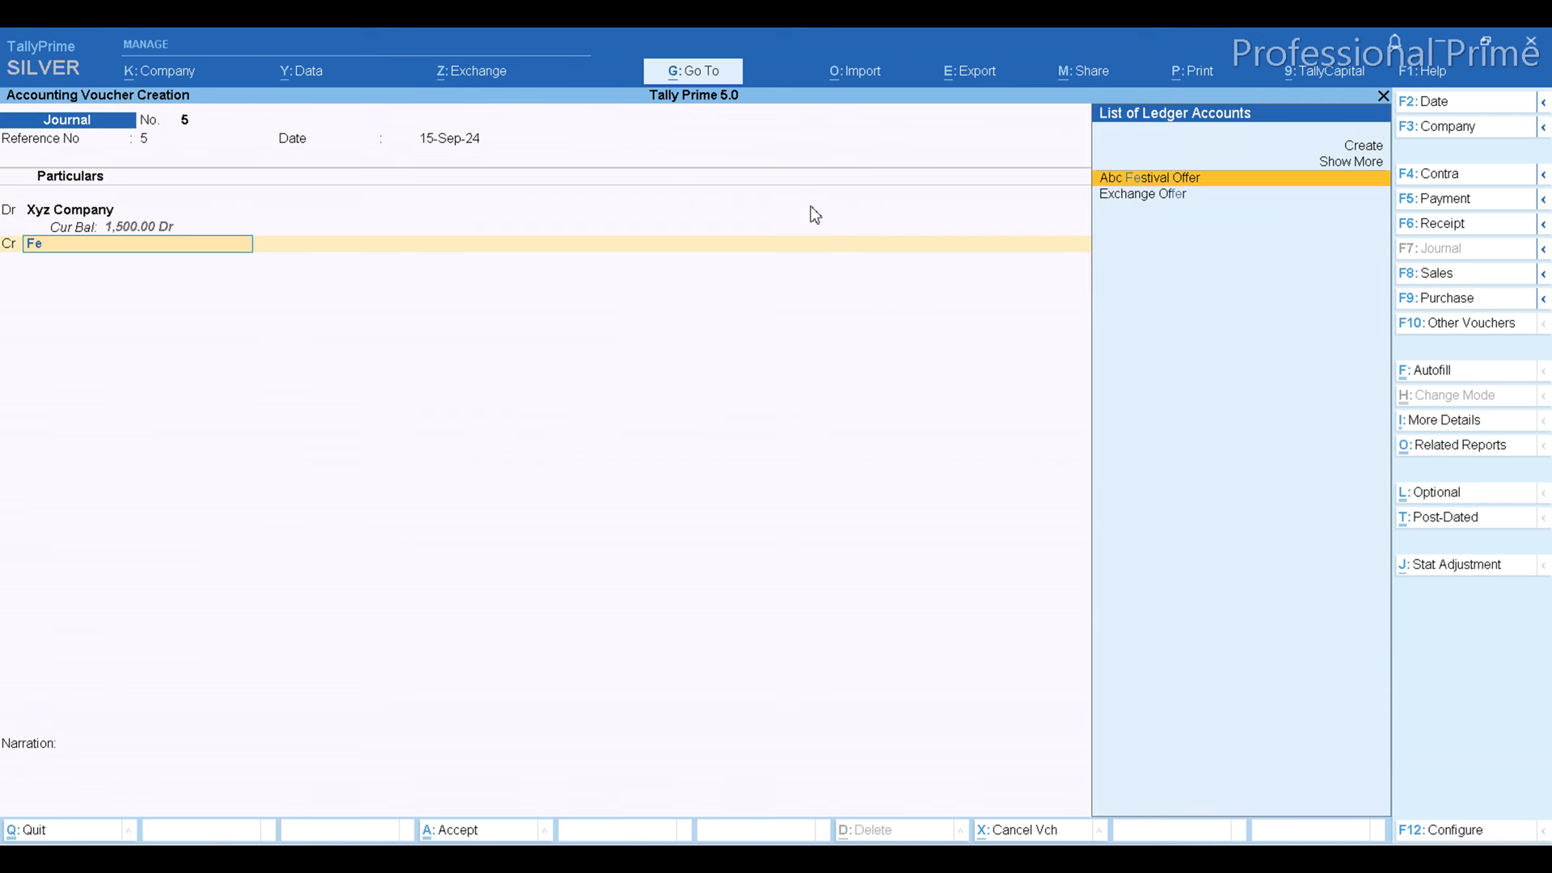
{"action": "key", "text": "Return"}
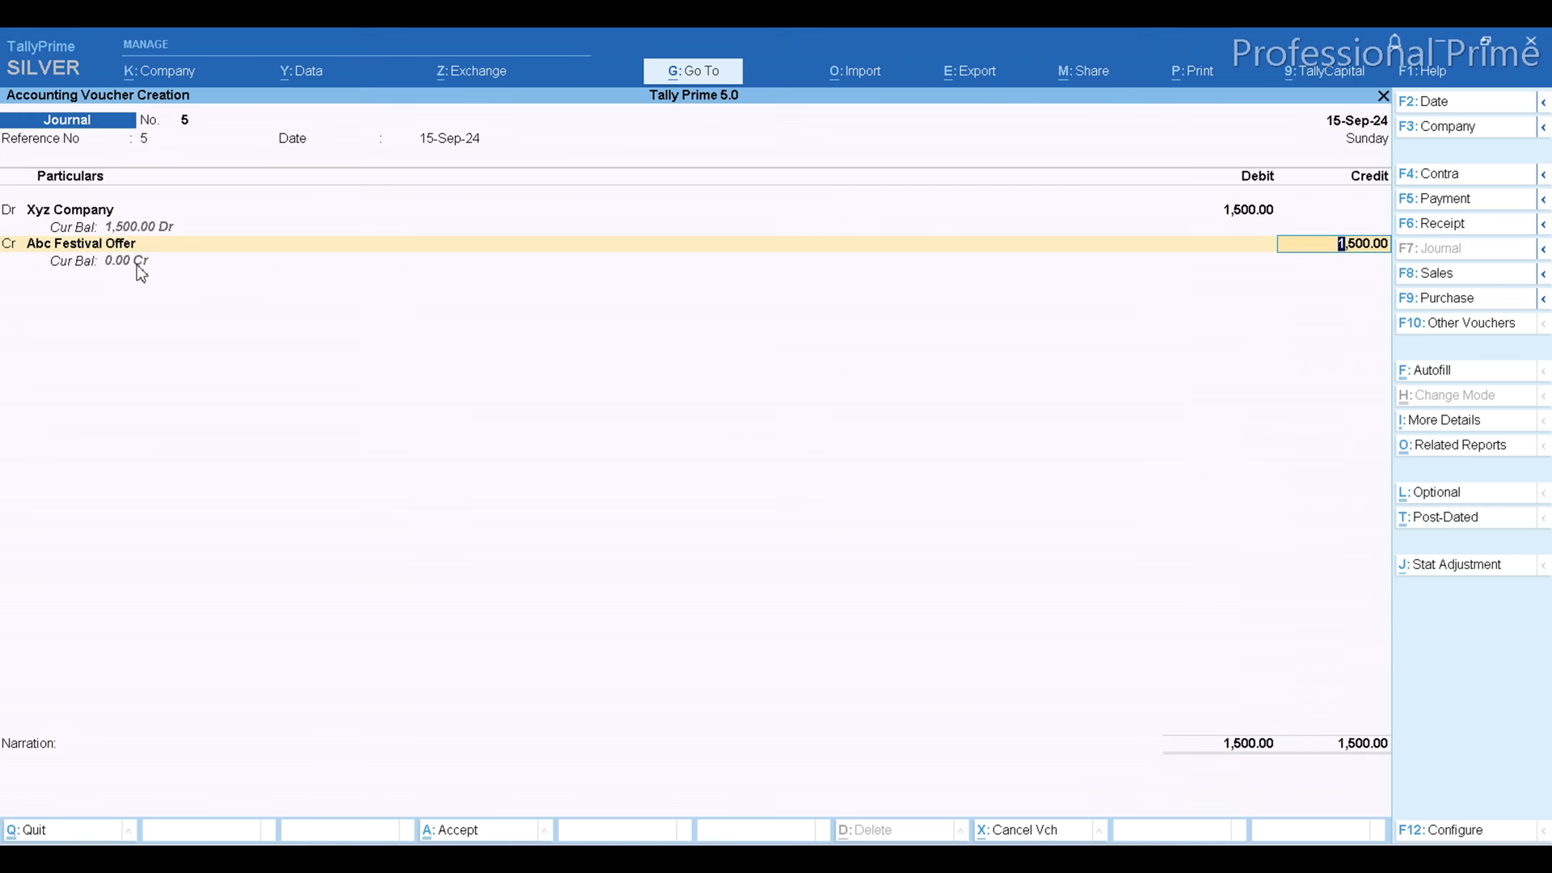
{"action": "key", "text": "Return"}
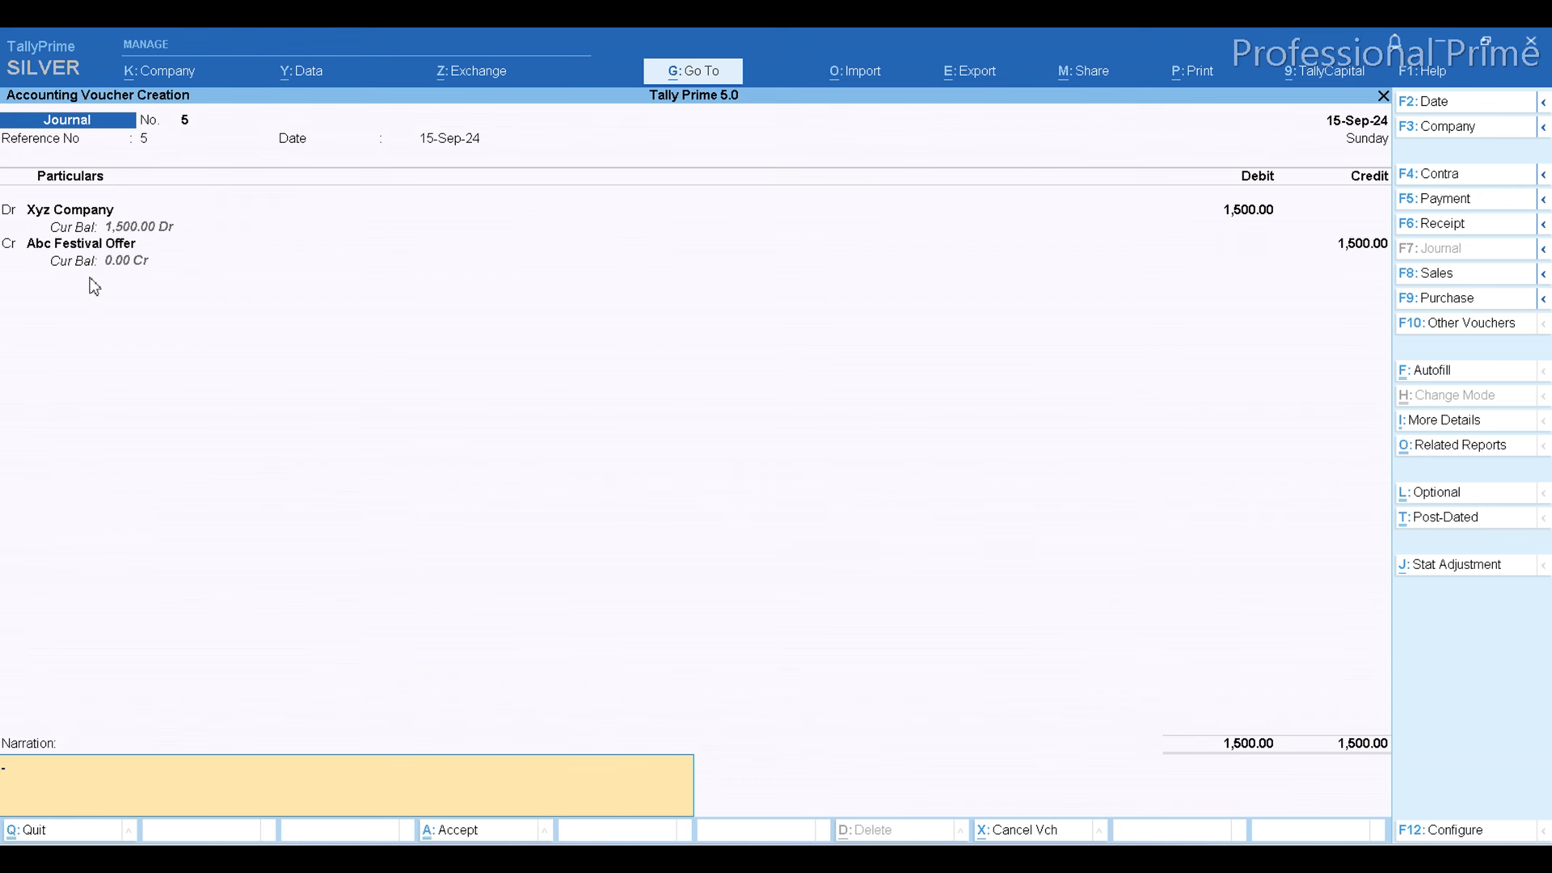
{"action": "key", "text": "Return"}
{"action": "key", "text": "y"}
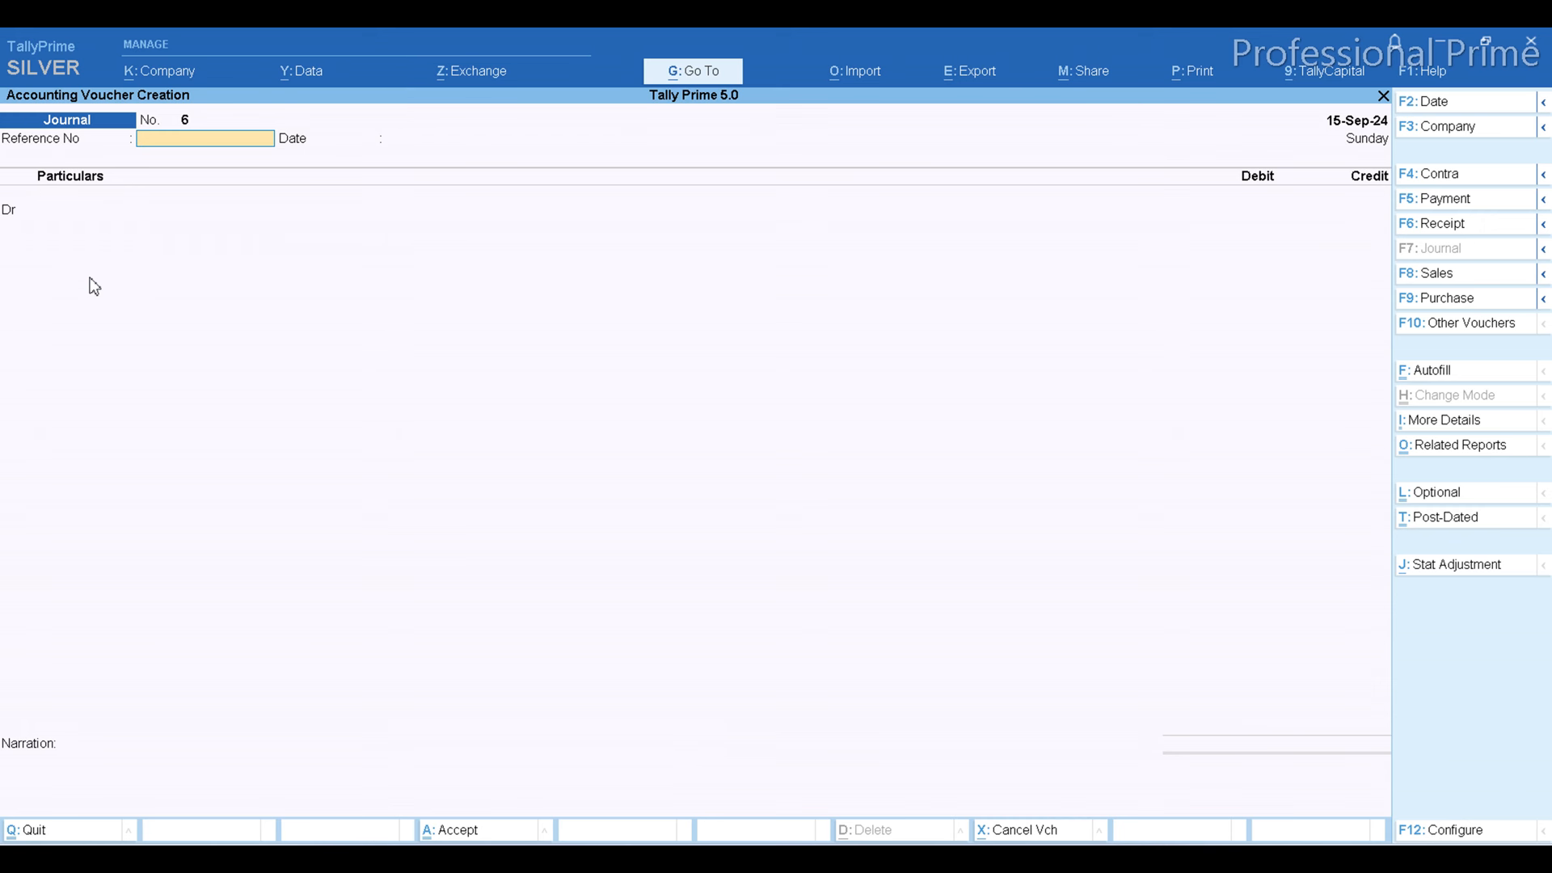
Give the new journal voucher reference number 6, keep the date 15-Sep-24, and debit Xyz Company with 1,500.
{"action": "type", "text": "6"}
{"action": "key", "text": "Return"}
{"action": "key", "text": "Return"}
{"action": "type", "text": "X"}
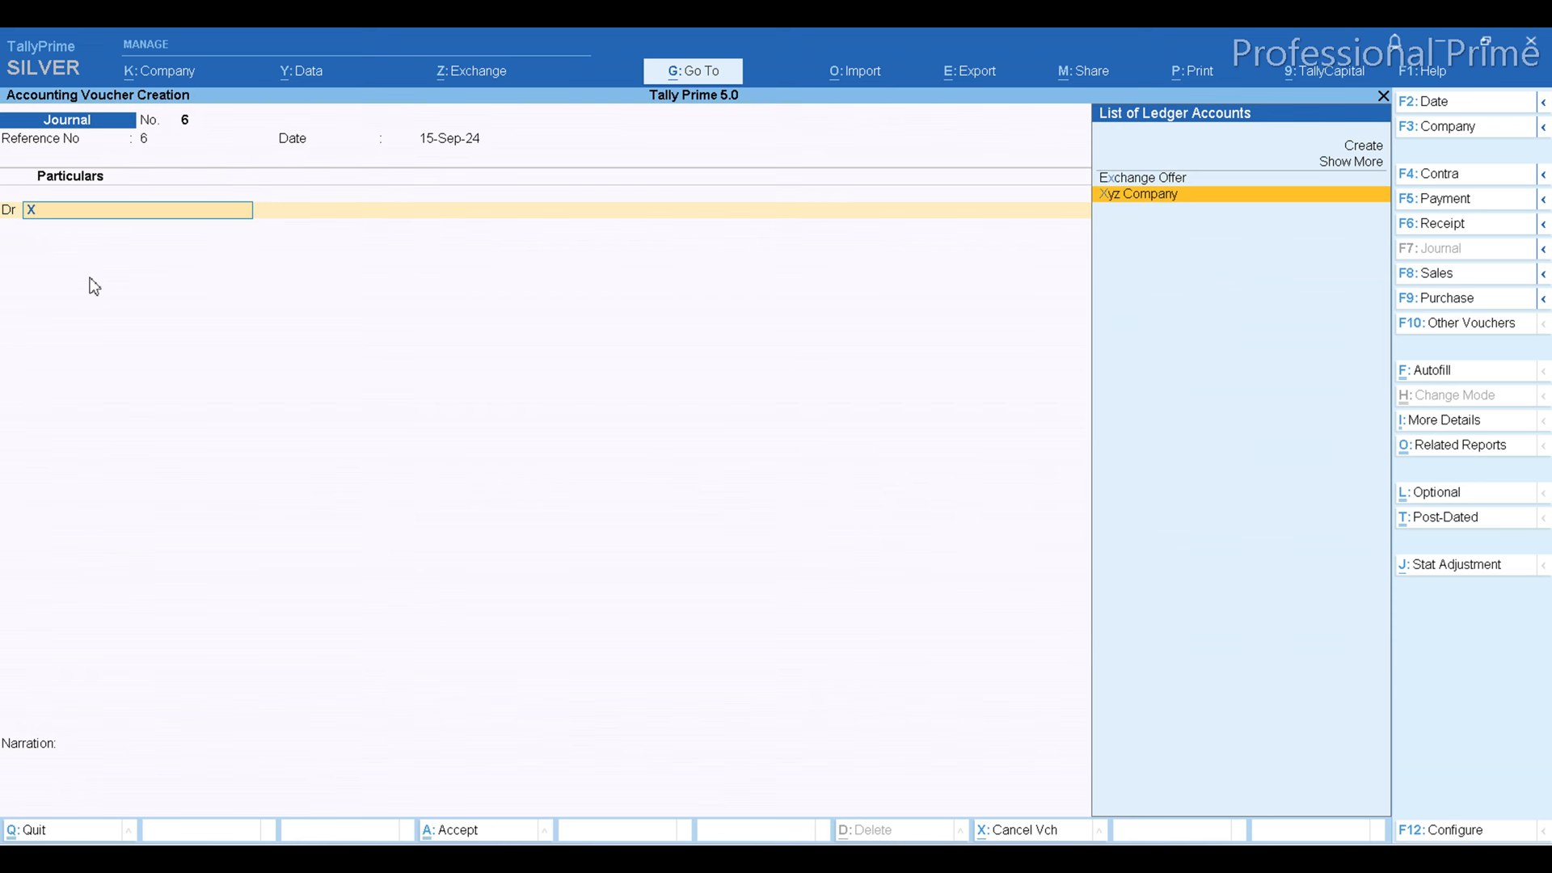
{"action": "key", "text": "Return"}
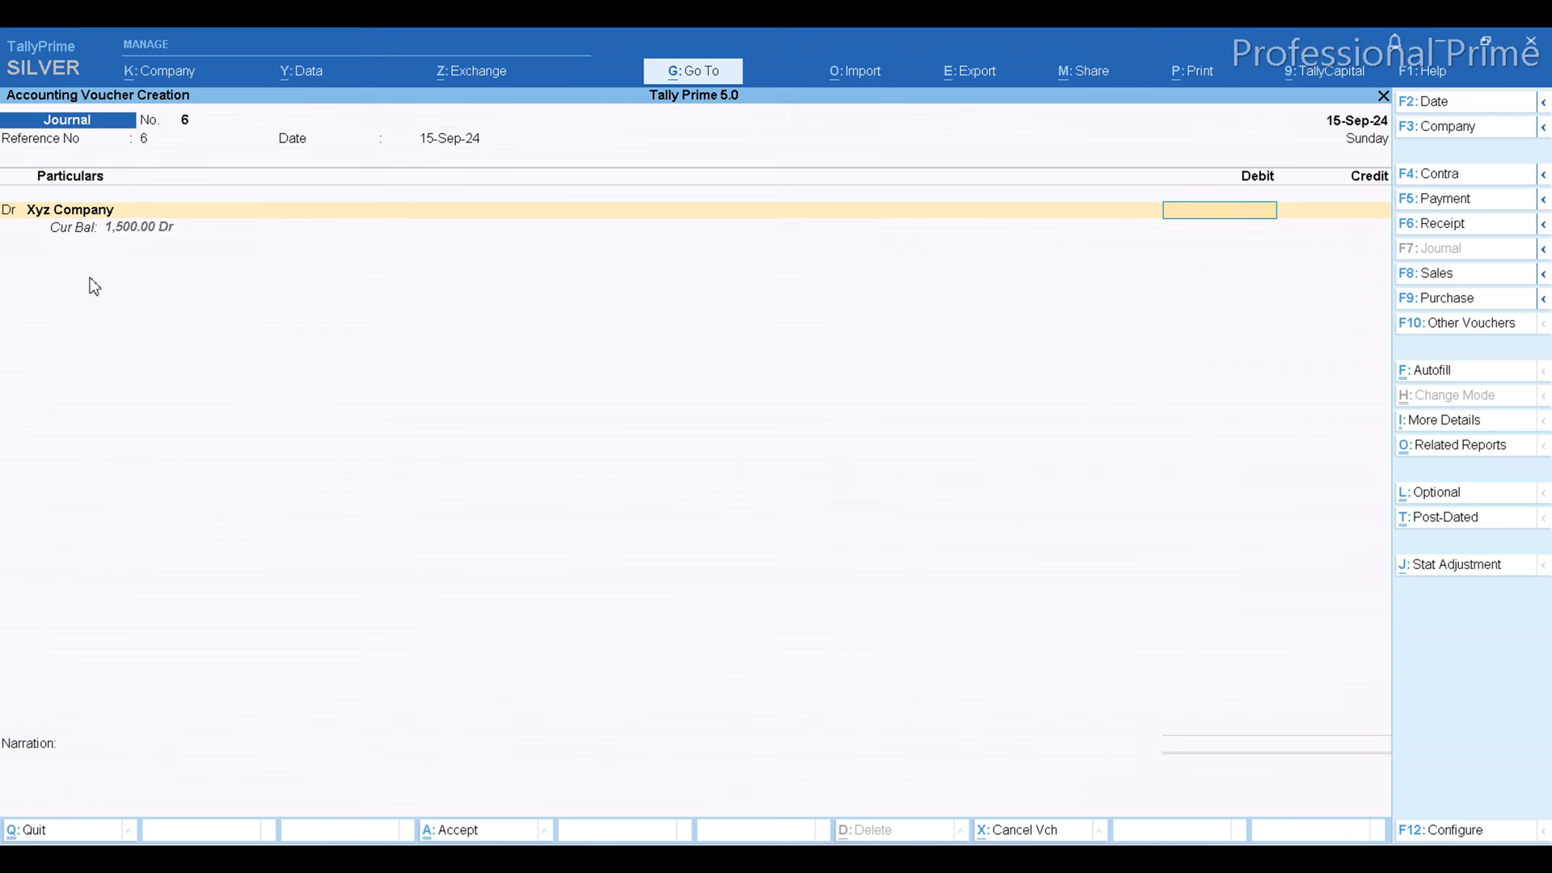
{"action": "type", "text": "1500"}
{"action": "key", "text": "Return"}
{"action": "key", "text": "Return"}
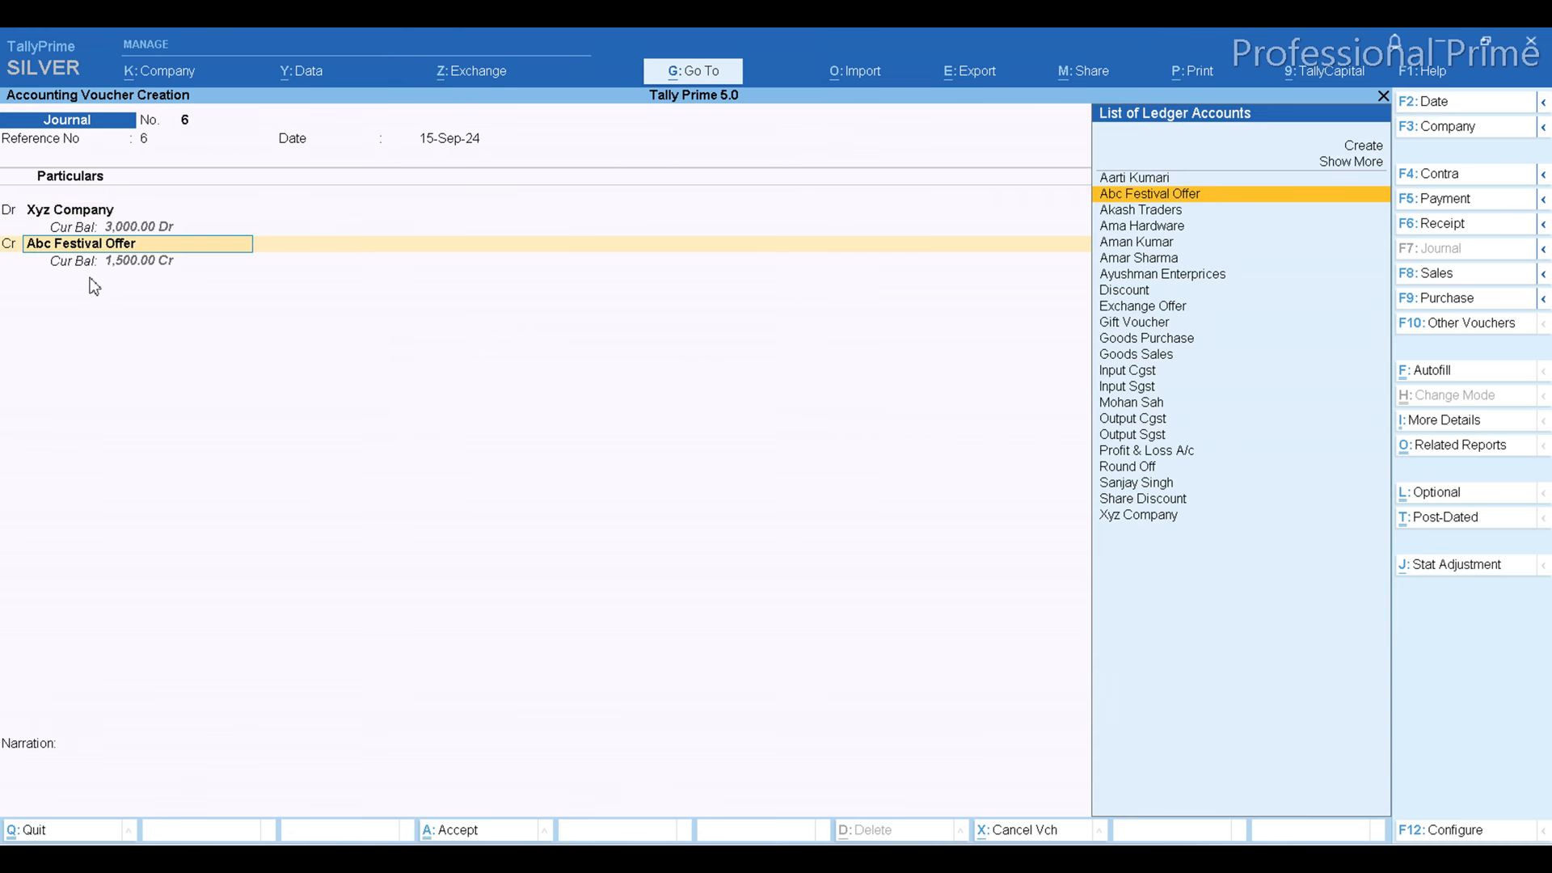
Credit Exchange Offer with 1,500 and save the journal voucher without a narration.
{"action": "type", "text": "Ex"}
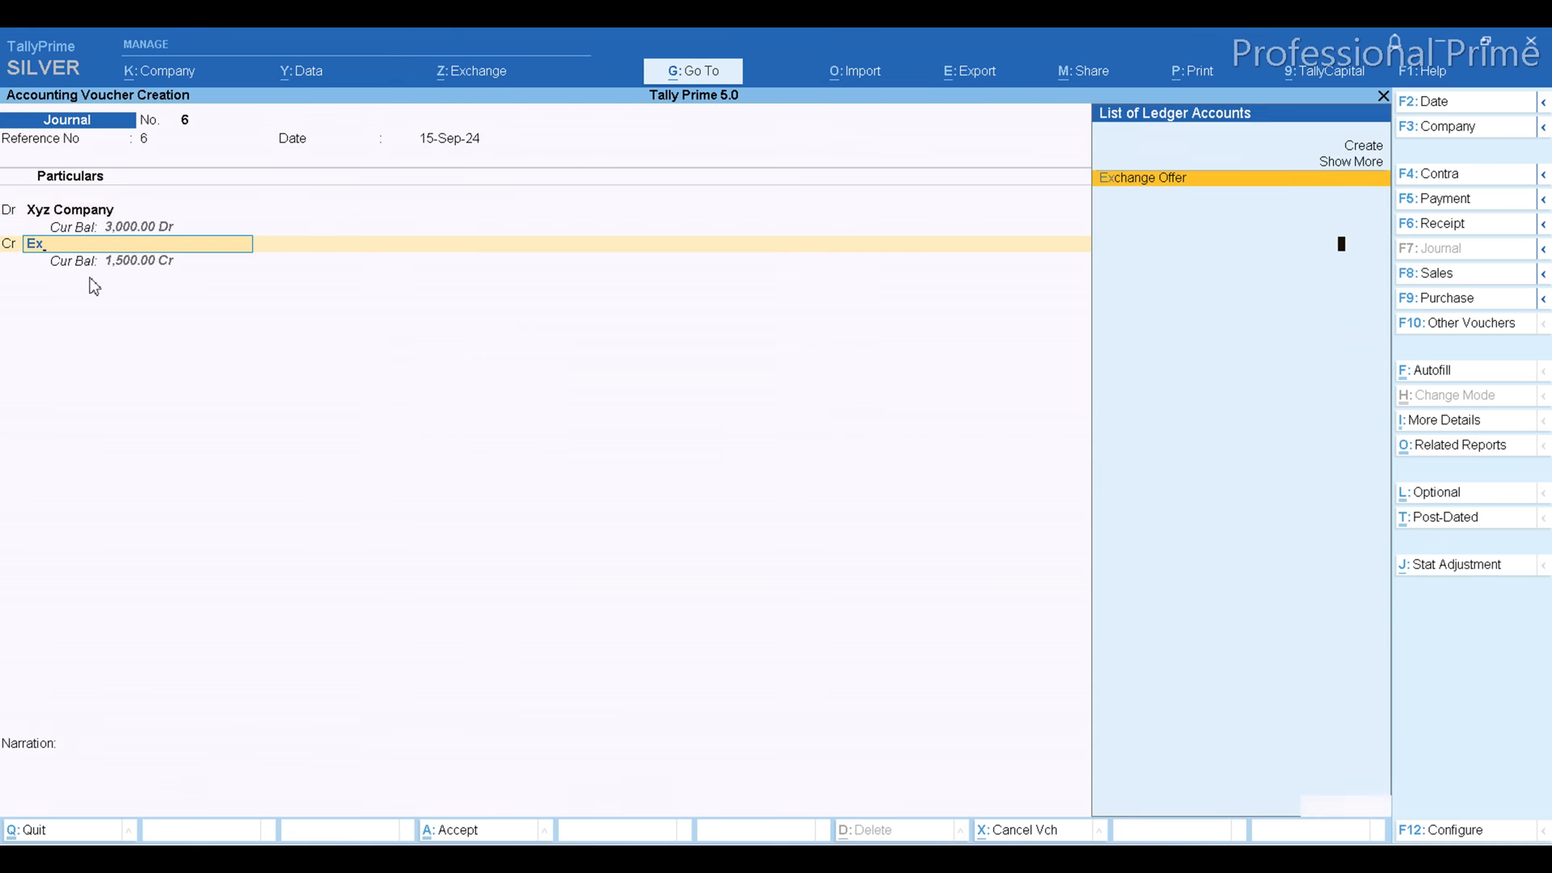
{"action": "key", "text": "Return"}
{"action": "key", "text": "Return"}
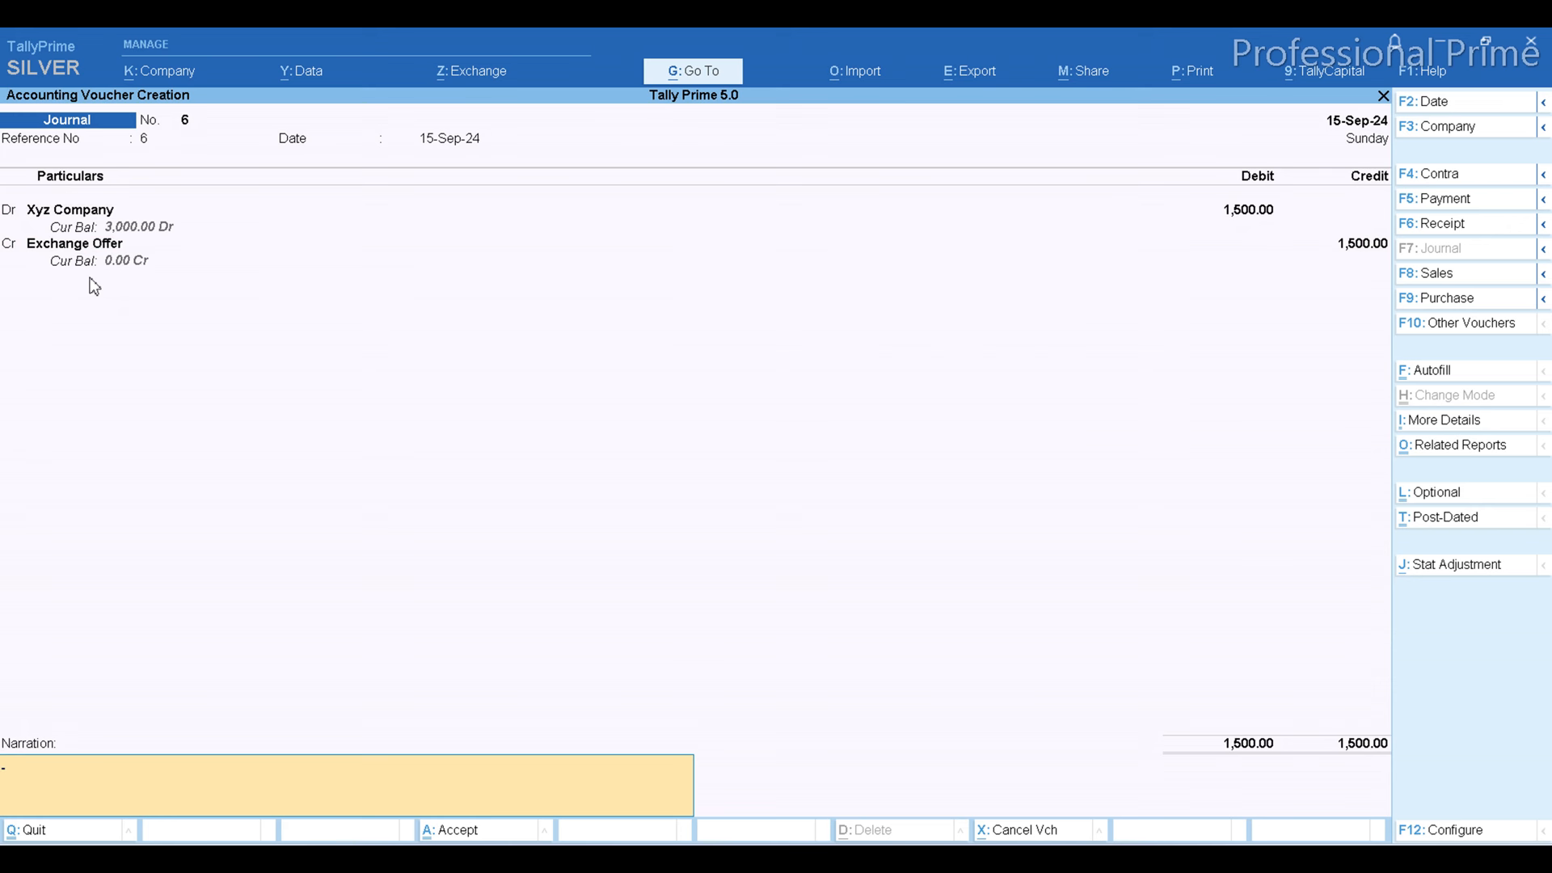
{"action": "key", "text": "Return"}
{"action": "key", "text": "Return"}
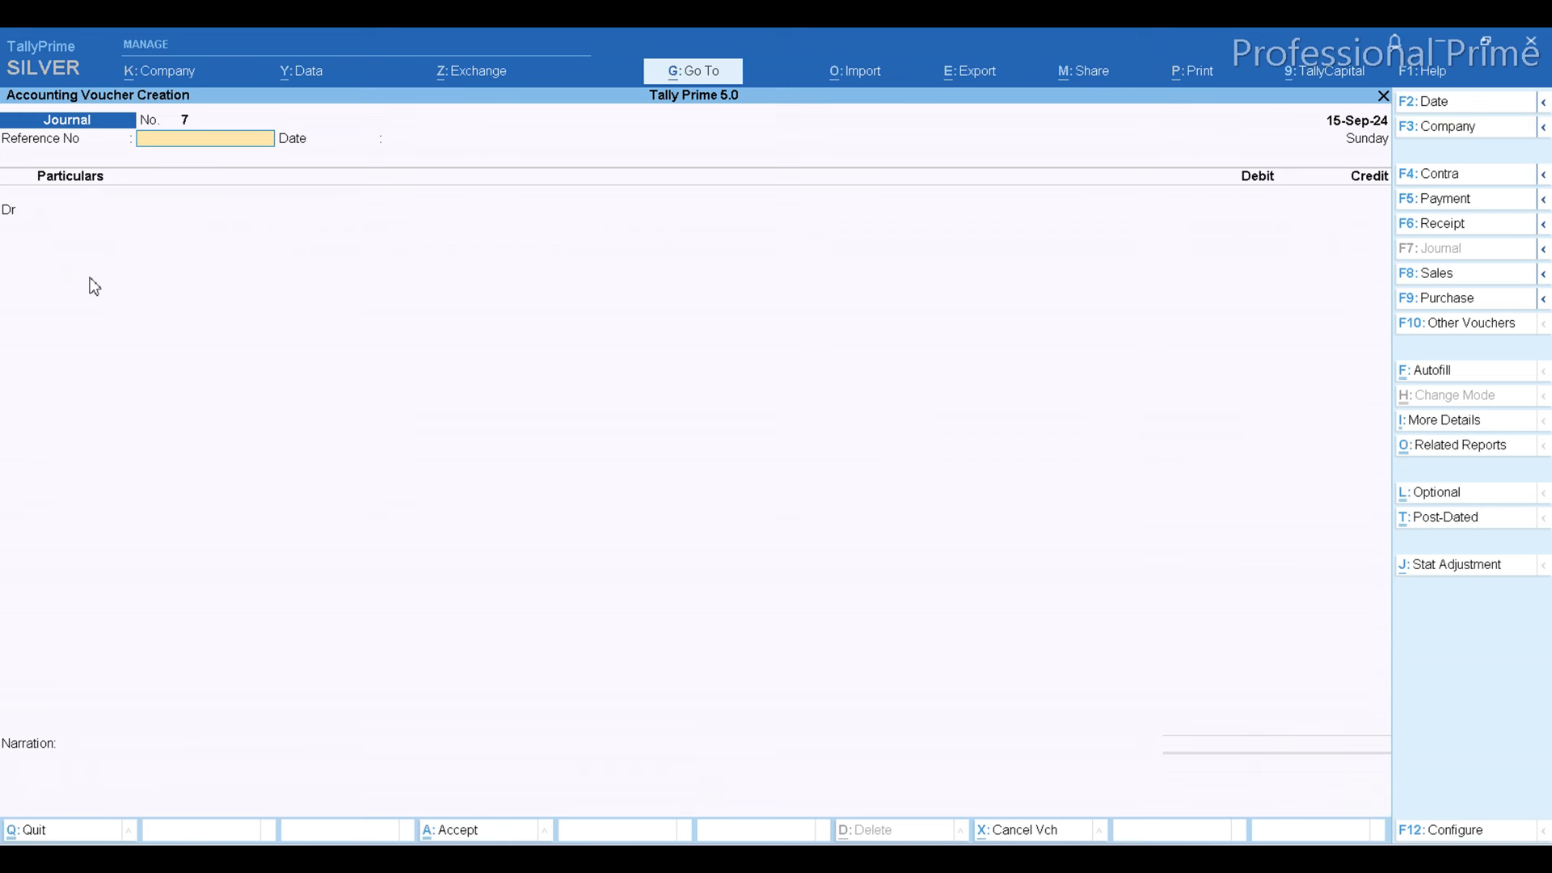
Give the new journal voucher reference number 7, keep the date 15-Sep-24, and debit Xyz Company with 1,500.
{"action": "key", "text": "Return"}
{"action": "key", "text": "Return"}
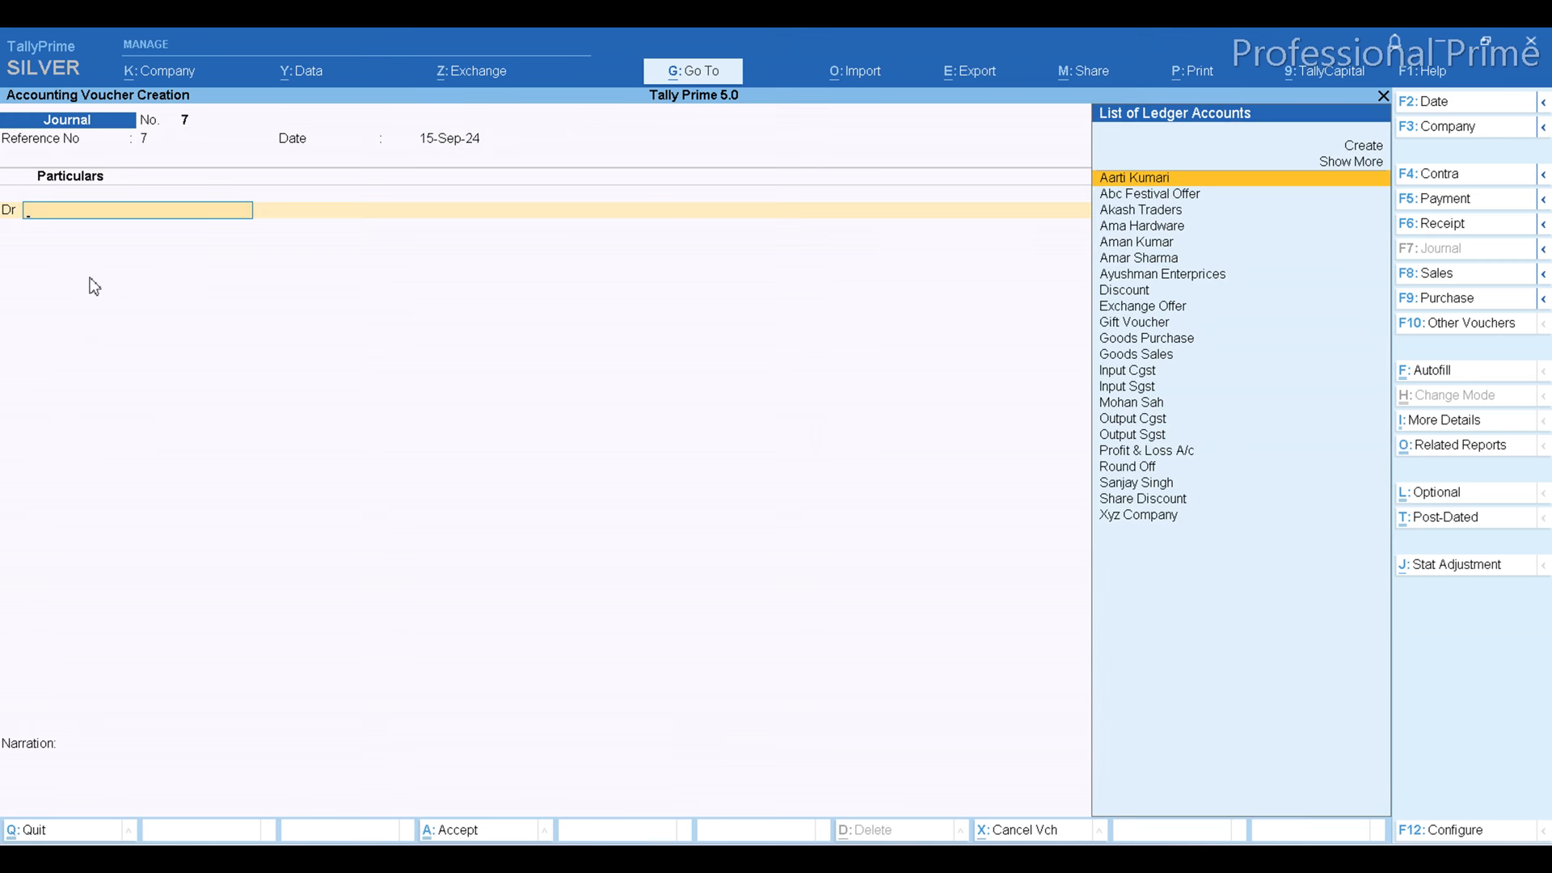
{"action": "type", "text": "X"}
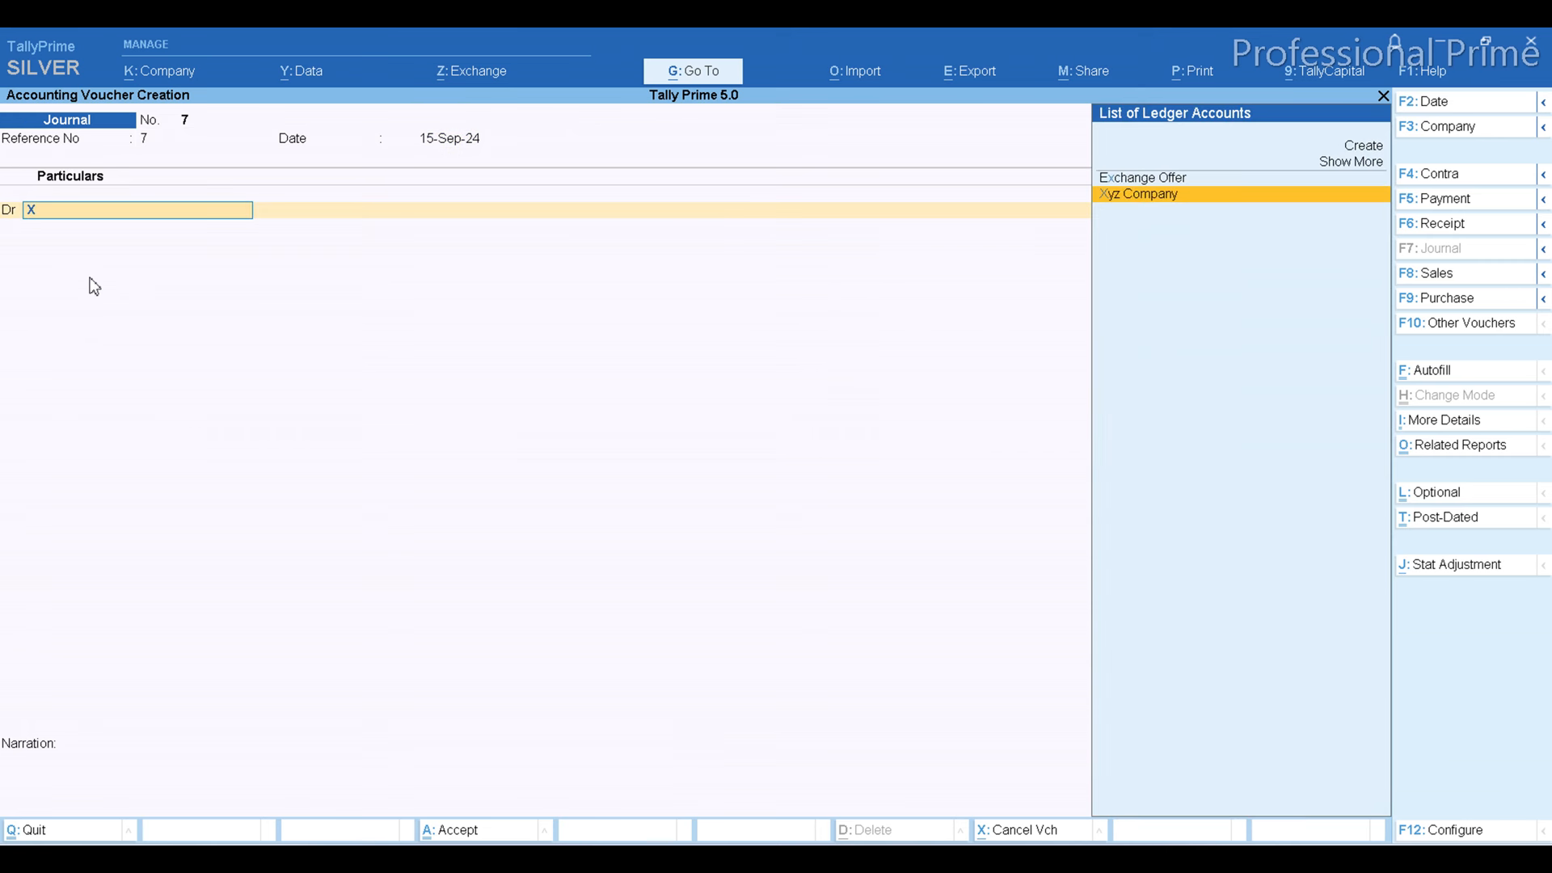
{"action": "key", "text": "Return"}
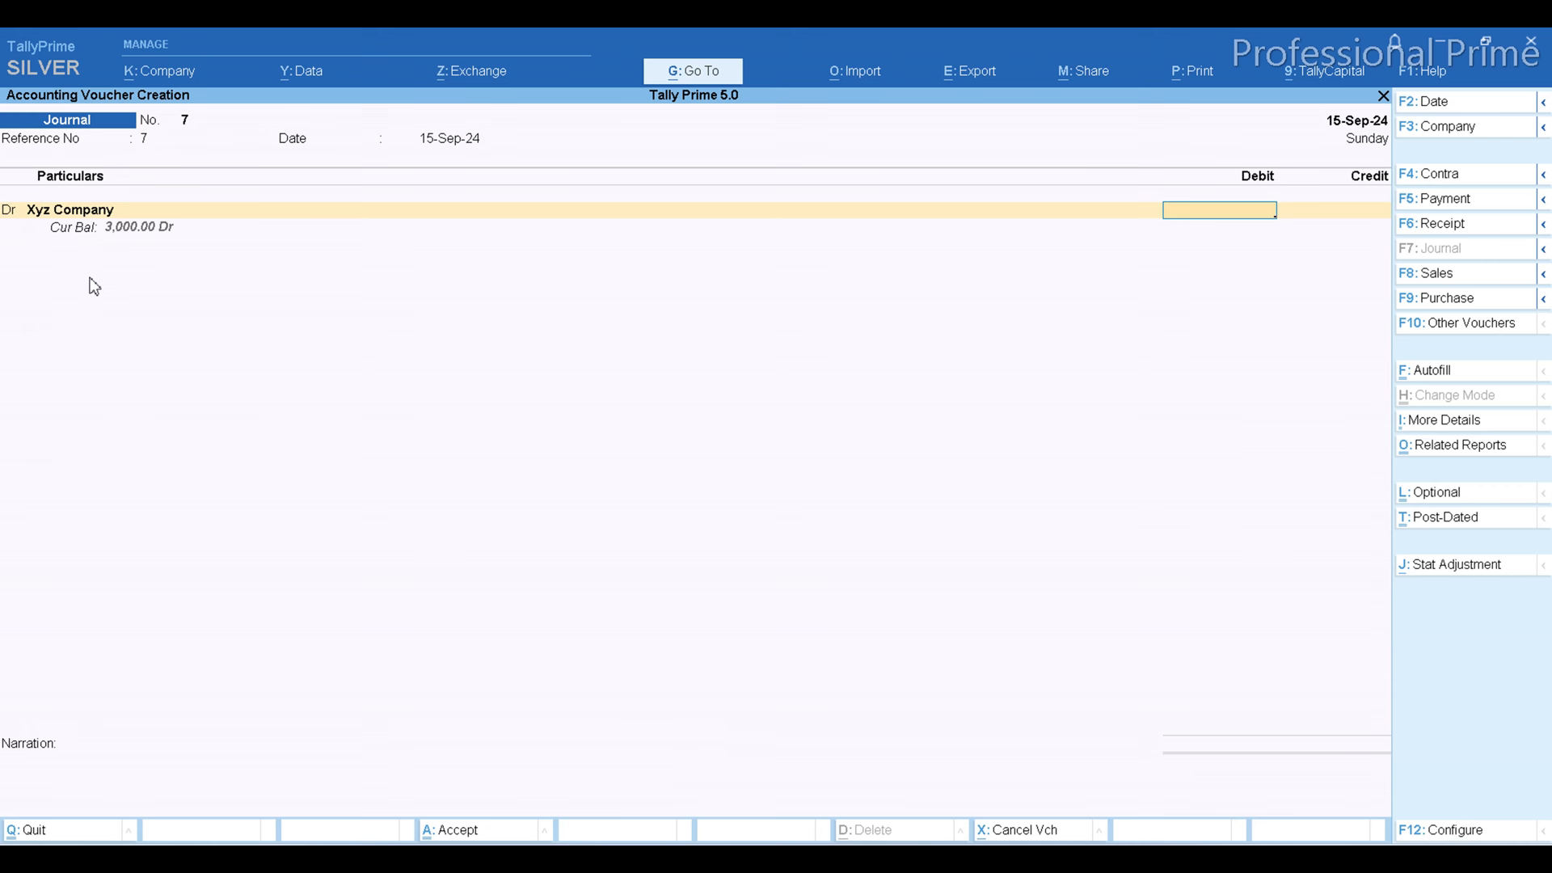
{"action": "type", "text": "1,500"}
{"action": "key", "text": "Return"}
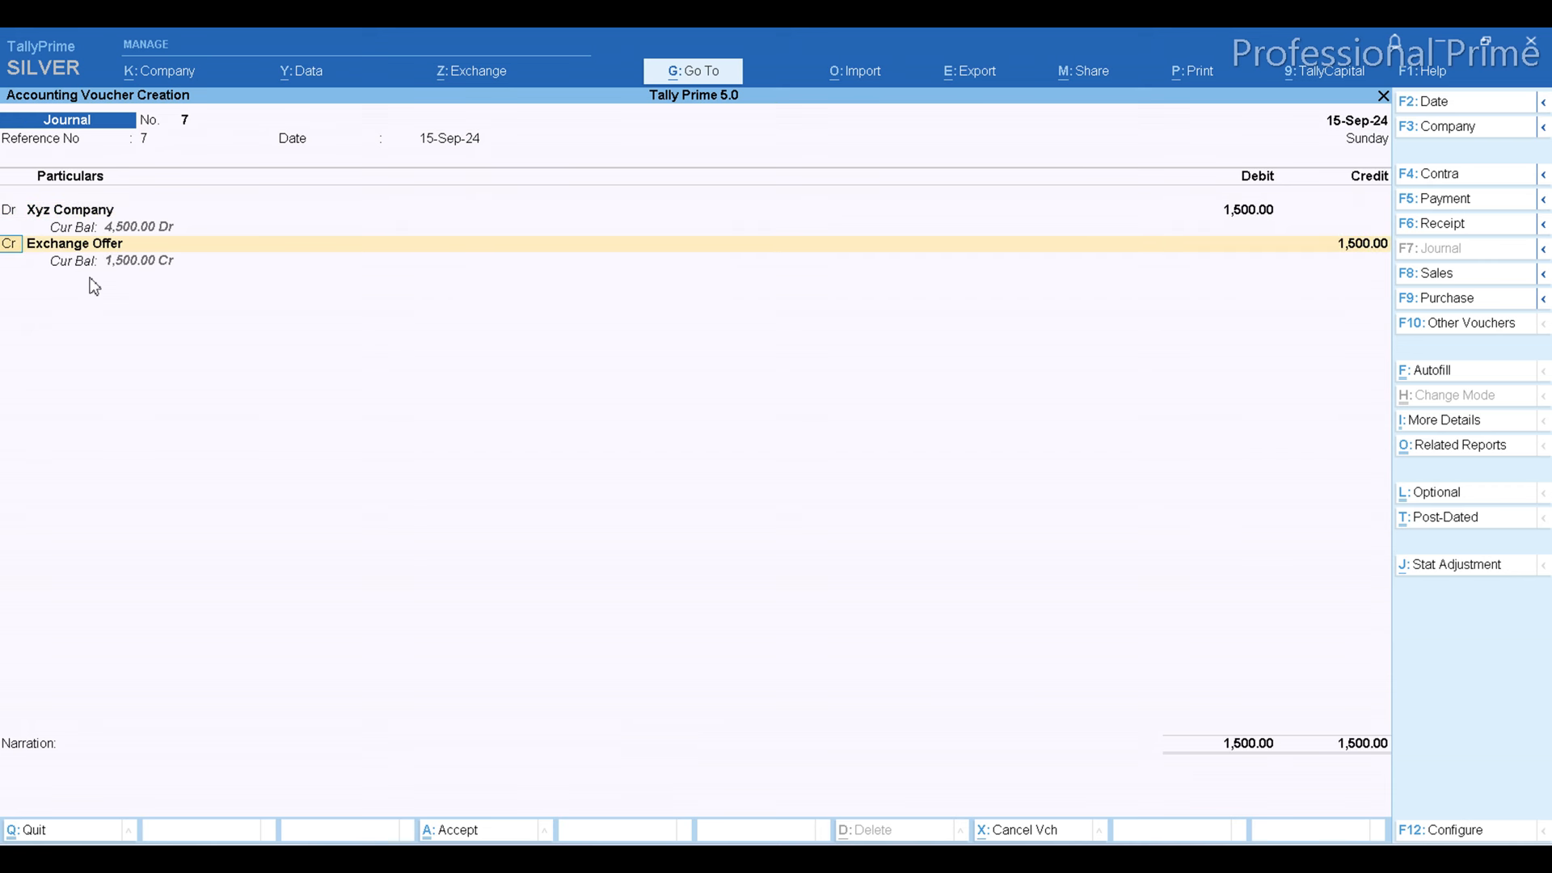
Select Gift Voucher as the credit ledger of journal voucher 7 and return to the ledger selection.
{"action": "key", "text": "Return"}
{"action": "key", "text": "Down"}
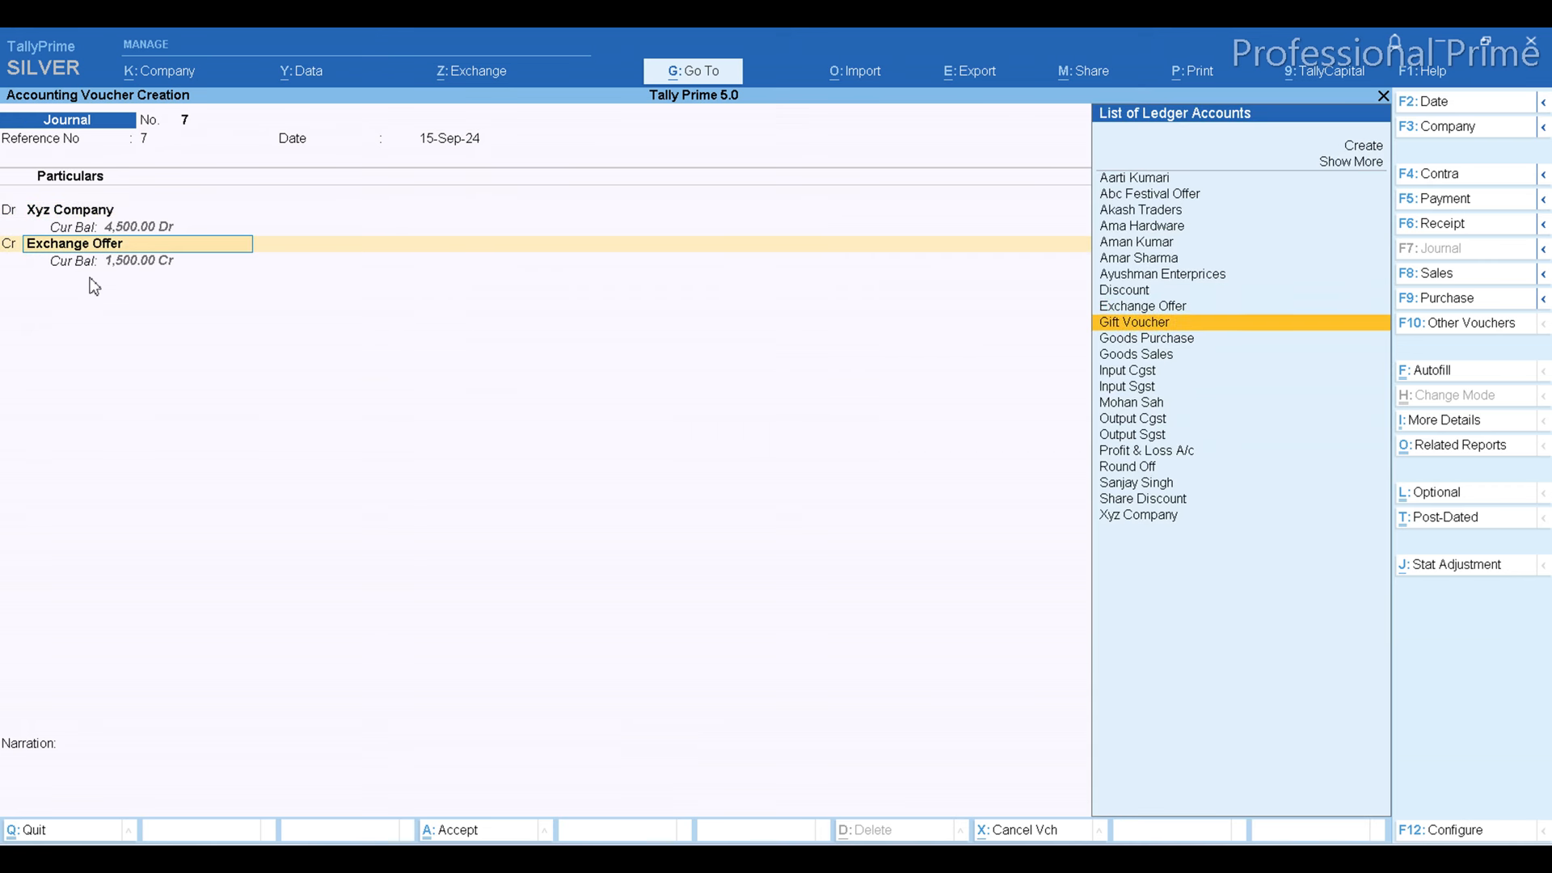
{"action": "key", "text": "Return"}
{"action": "key", "text": "BackSpace"}
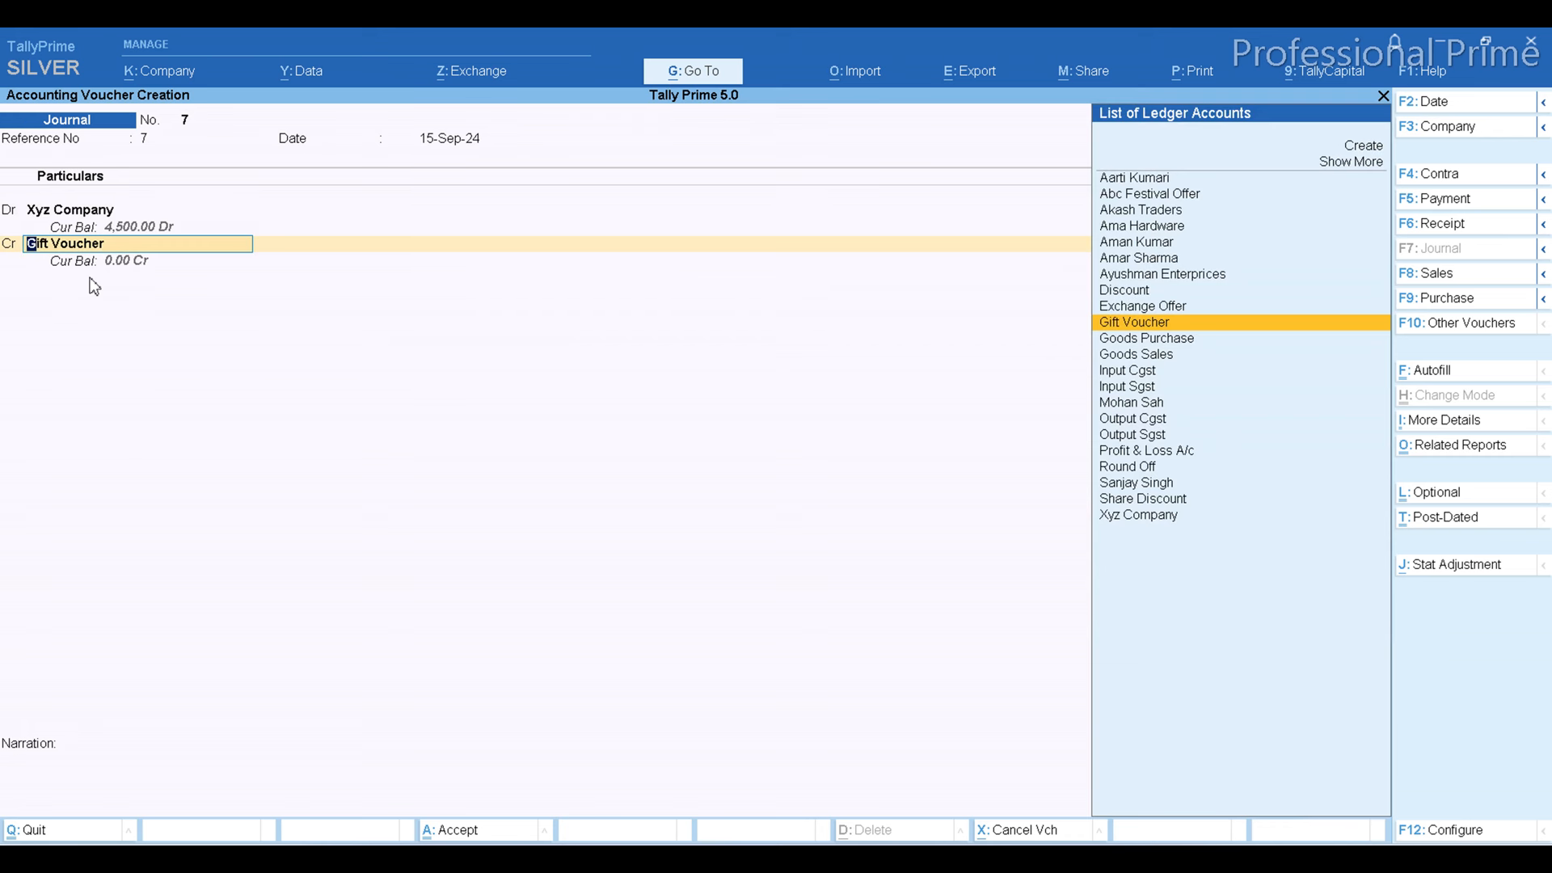
Change the credit ledger of journal voucher 7 from Gift Voucher to Abc Festival Offer.
{"action": "key", "text": "Up"}
{"action": "key", "text": "Up"}
{"action": "key", "text": "Up"}
{"action": "key", "text": "Up"}
{"action": "key", "text": "Up"}
{"action": "key", "text": "Up"}
{"action": "key", "text": "Up"}
{"action": "key", "text": "Up"}
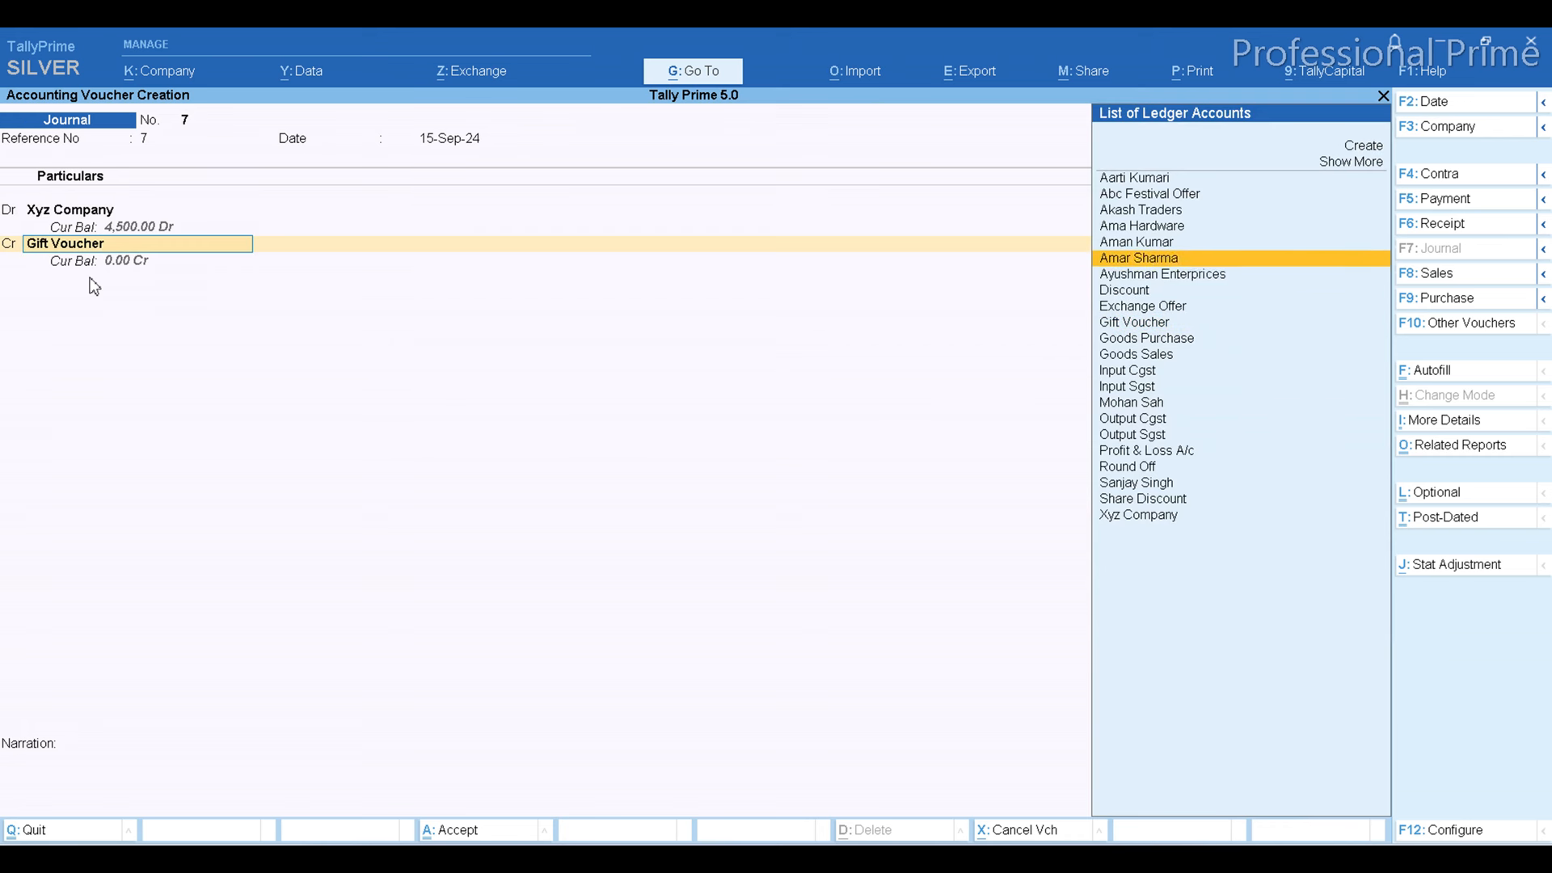
{"action": "key", "text": "Return"}
Credit Abc Festival Offer with 1,500 and save the journal voucher without a narration.
{"action": "type", "text": "1500"}
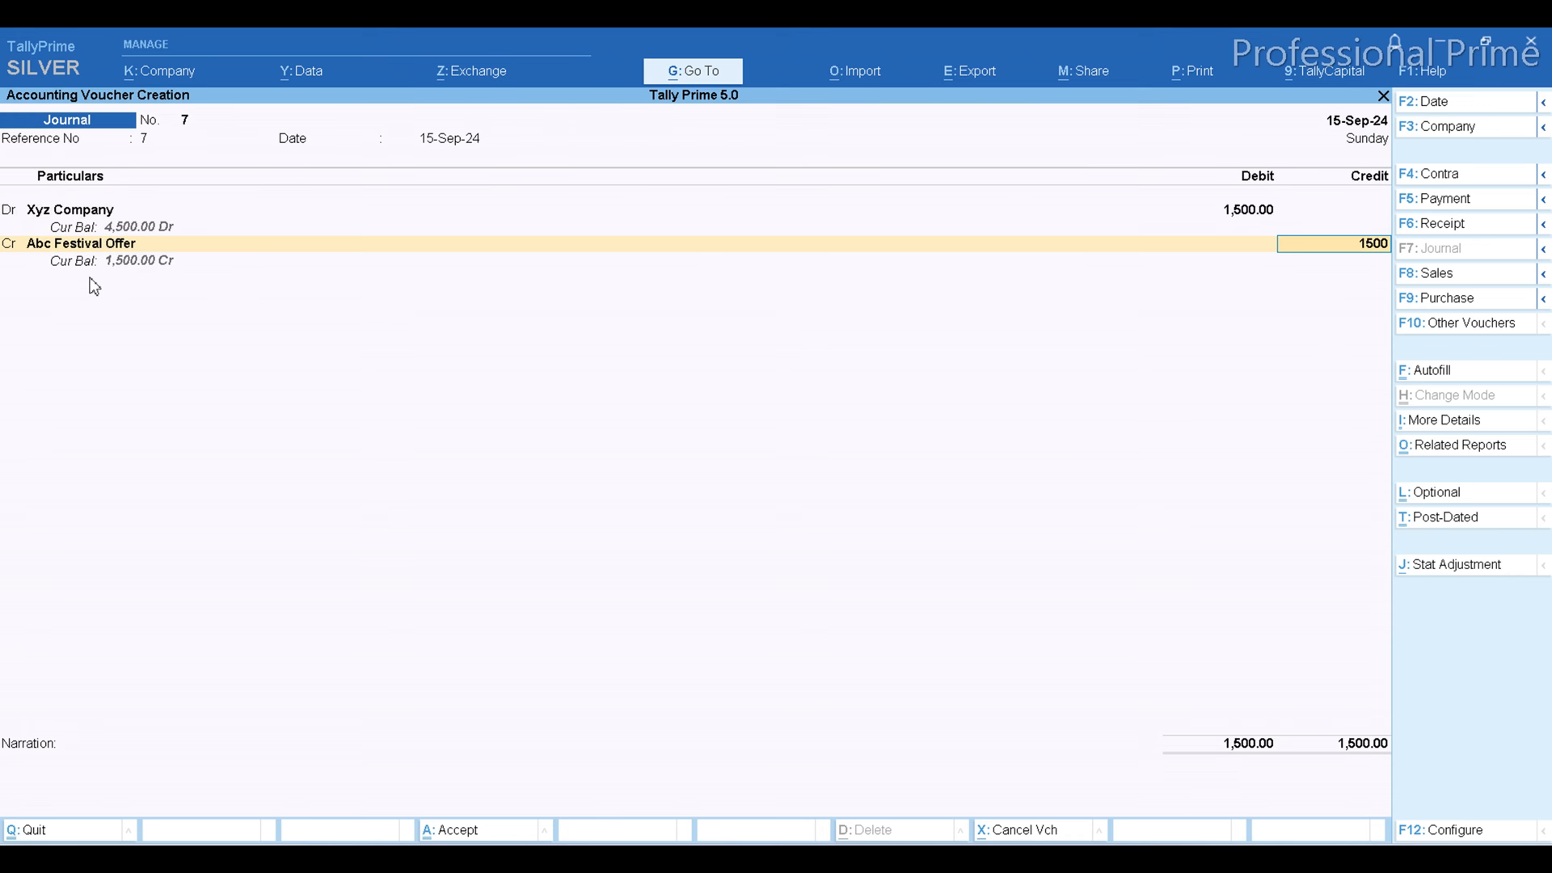
{"action": "key", "text": "Return"}
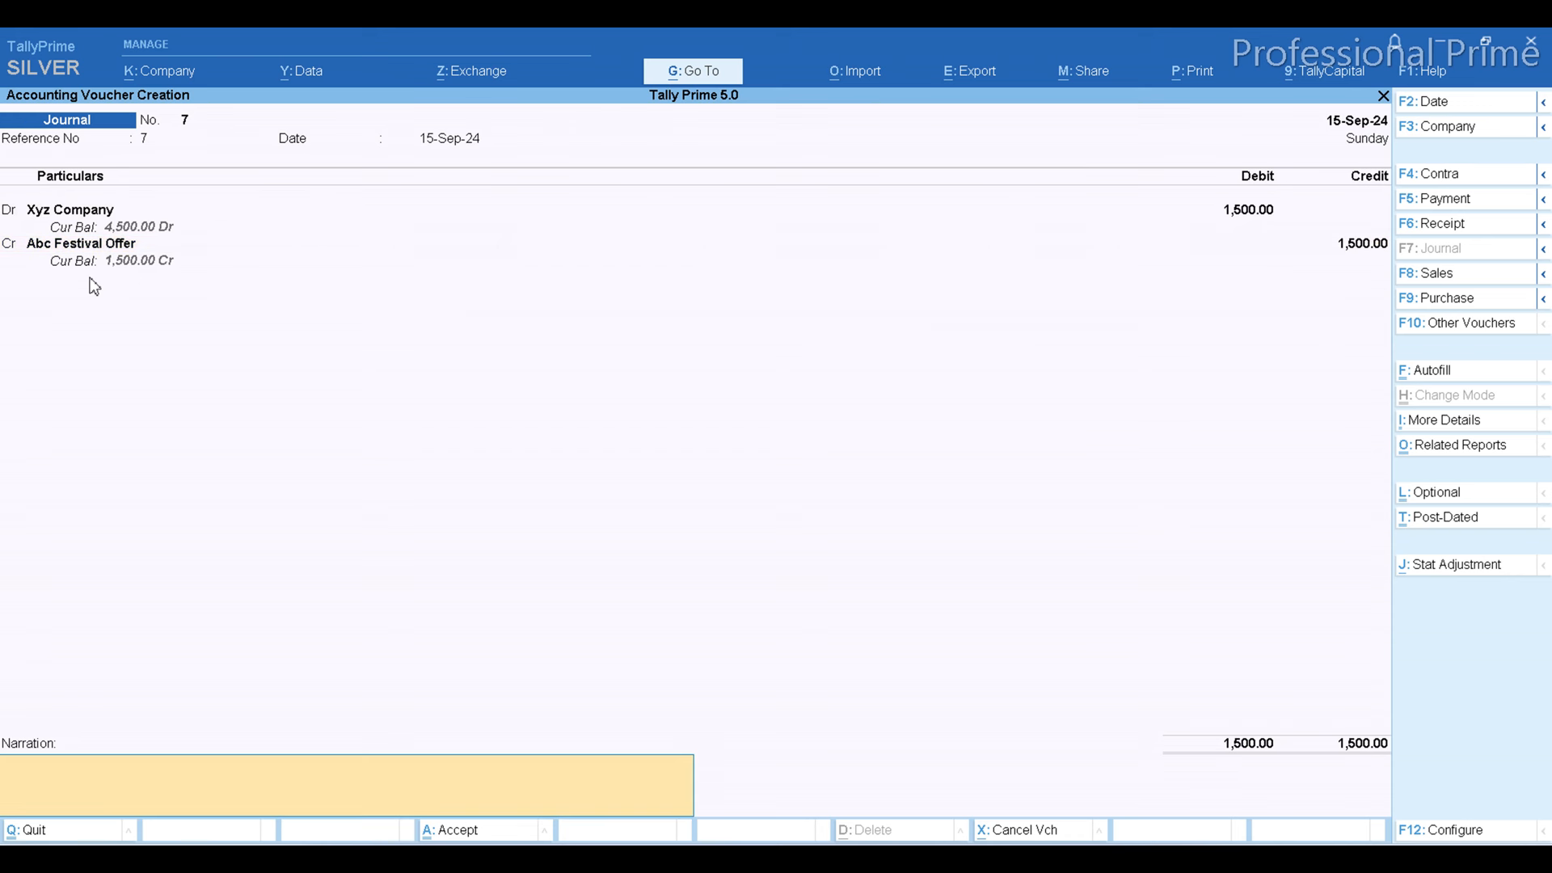
{"action": "key", "text": "Return"}
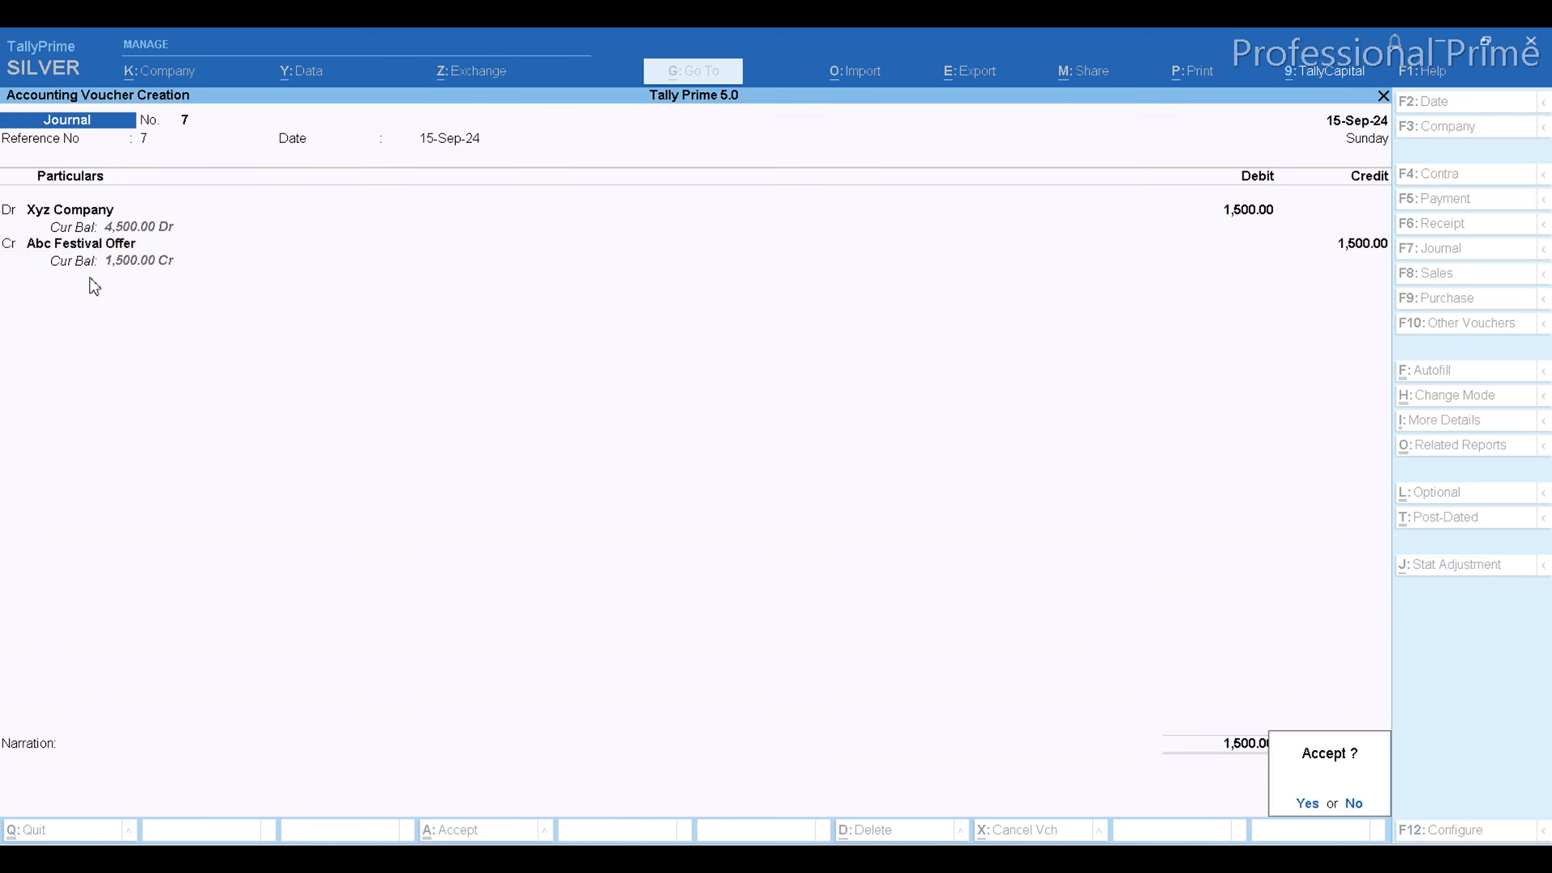
{"action": "key", "text": "Return"}
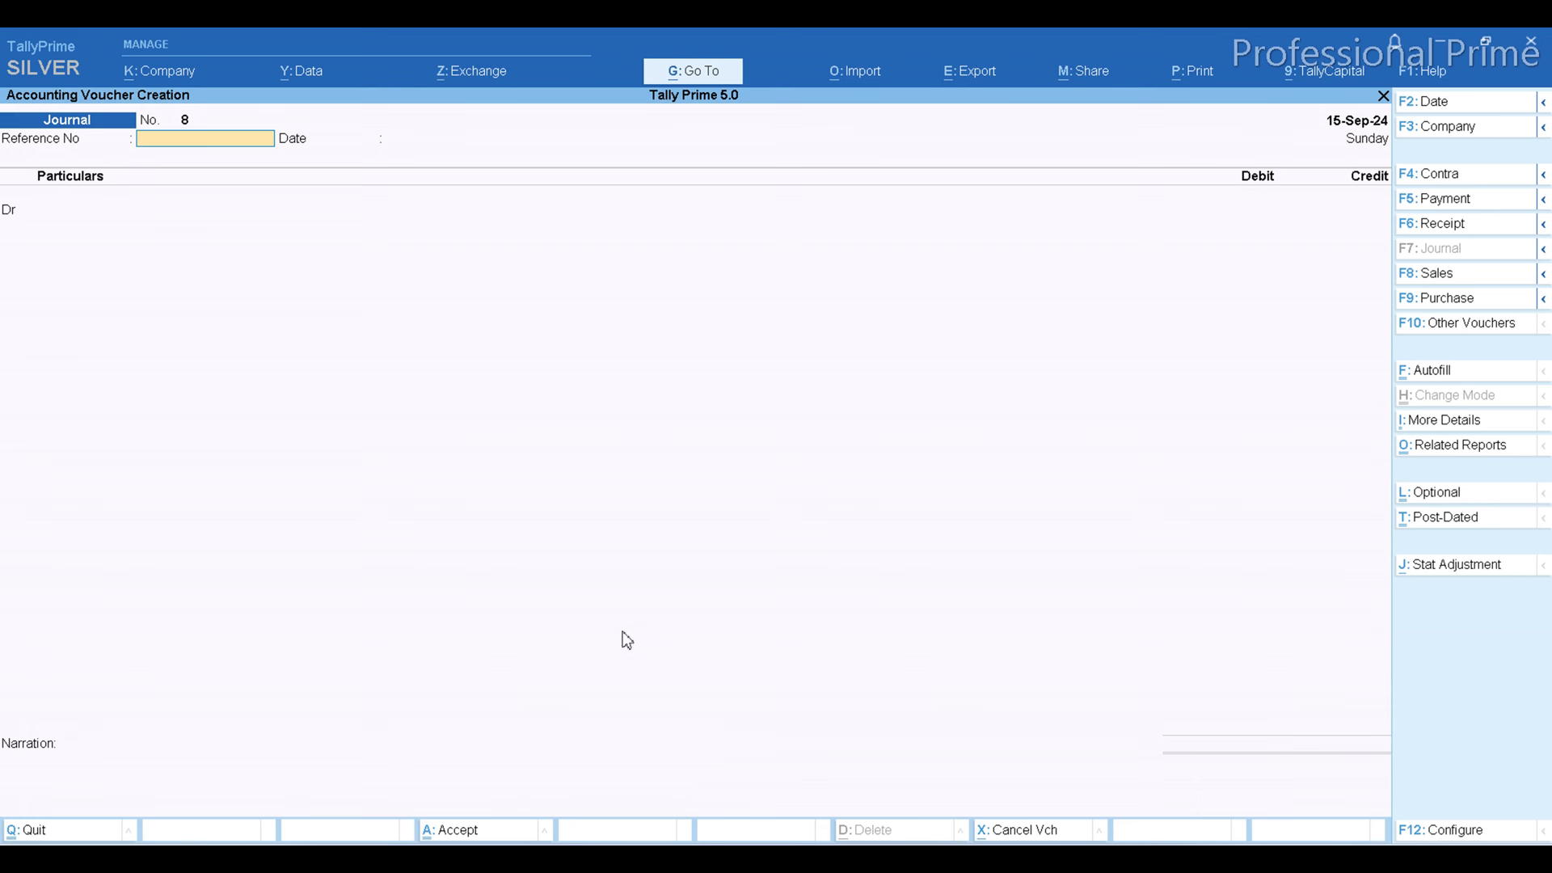
Switch to Excel, calculate =1800*70% in an empty cell below the share percentages, and return to TallyPrime.
{"action": "key", "text": "alt+Tab"}
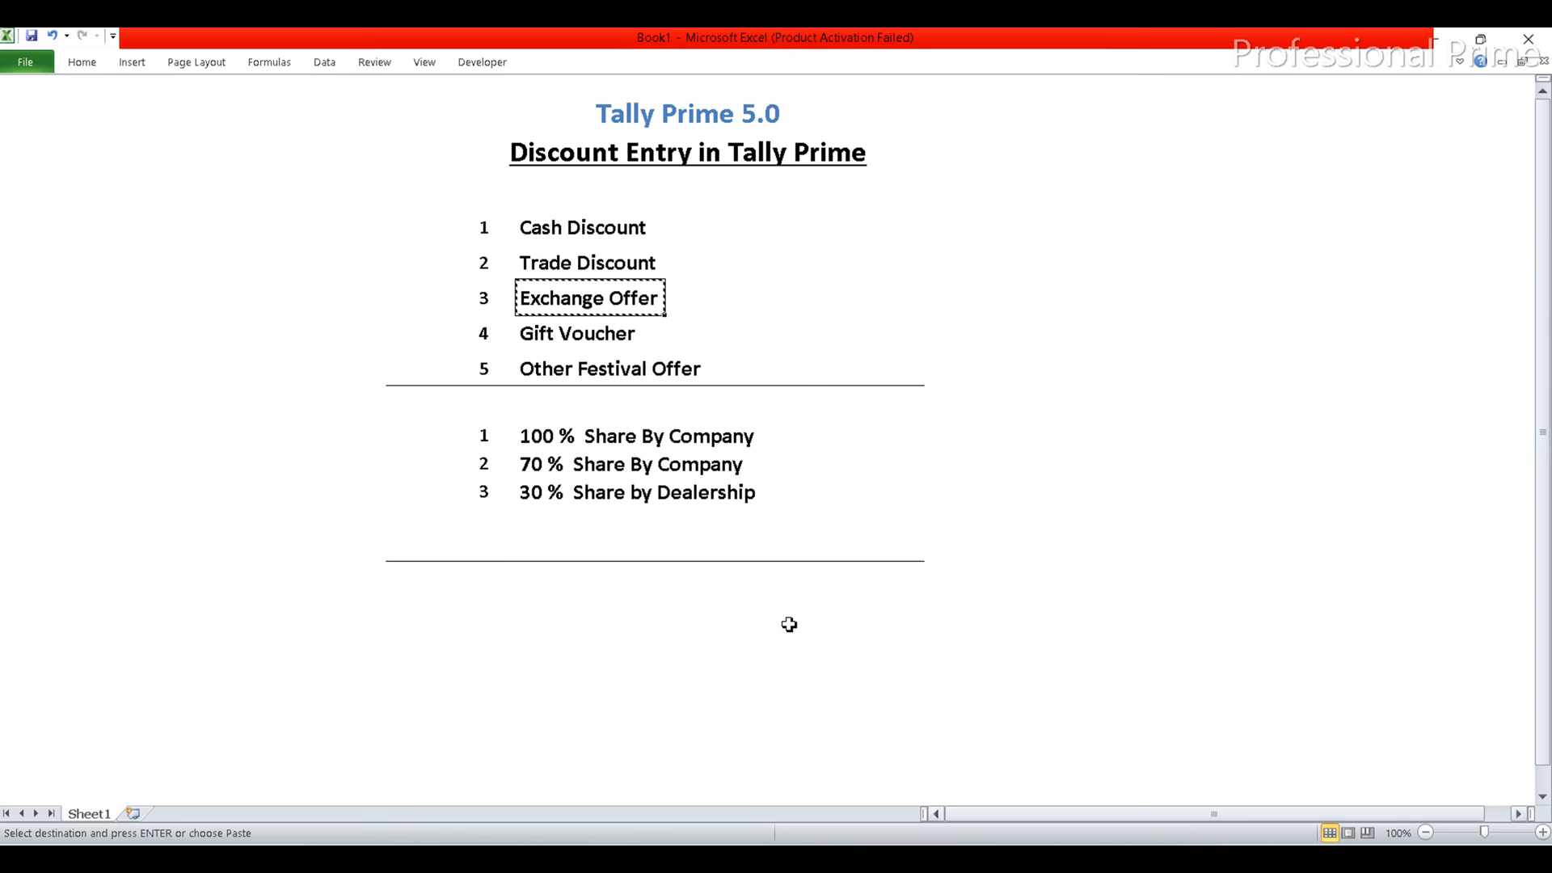
{"action": "left_click", "coordinate": [523, 617]}
{"action": "type", "text": "=188"}
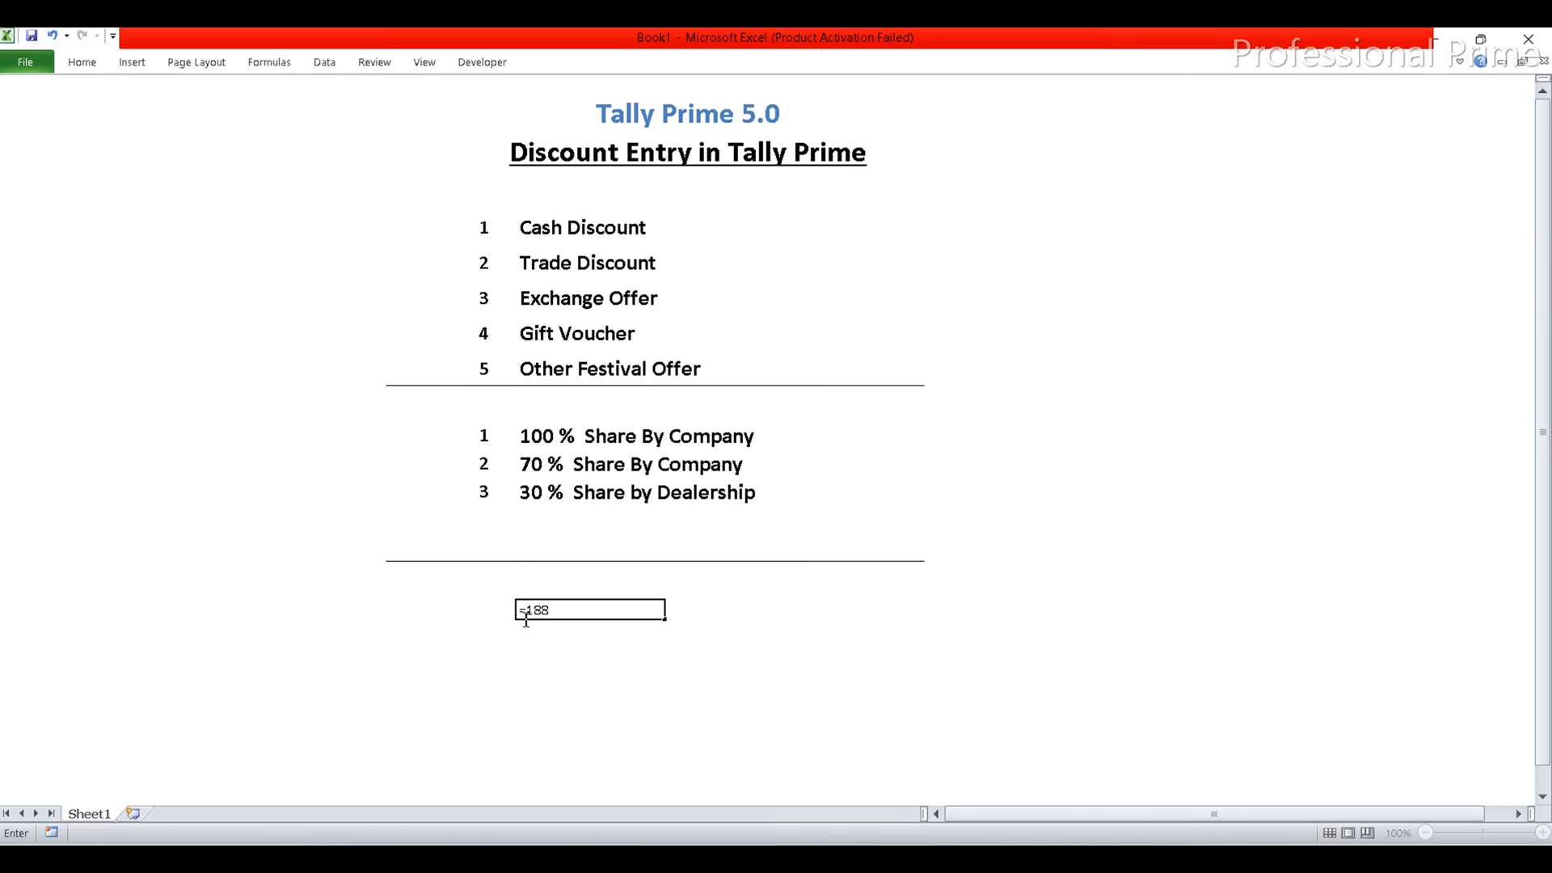
{"action": "key", "text": "BackSpace"}
{"action": "type", "text": "00*70%"}
{"action": "key", "text": "Return"}
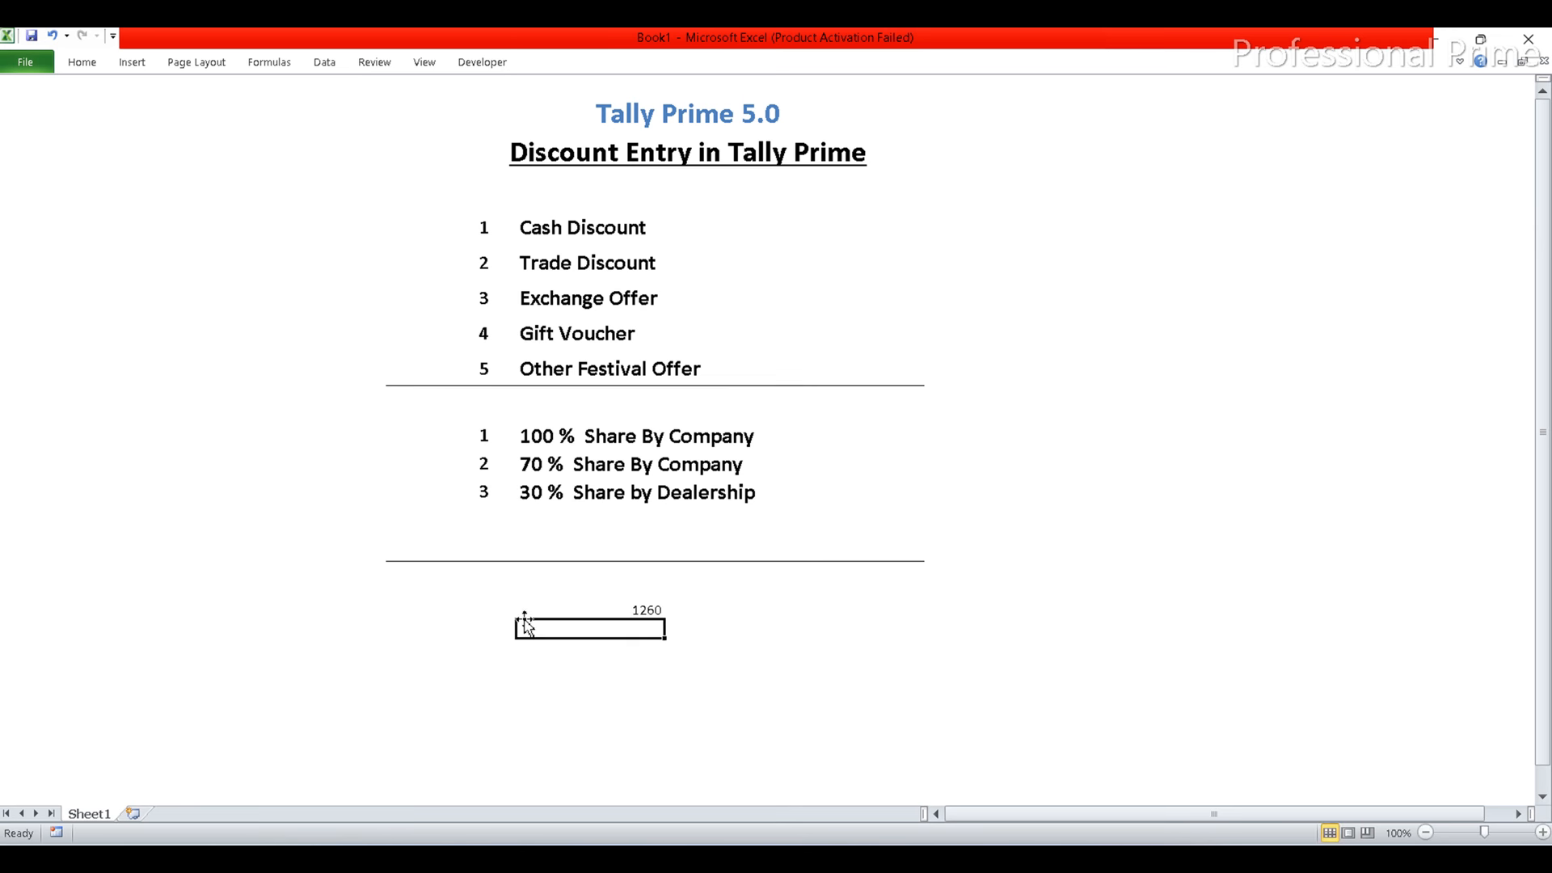
{"action": "left_click", "coordinate": [1007, 839]}
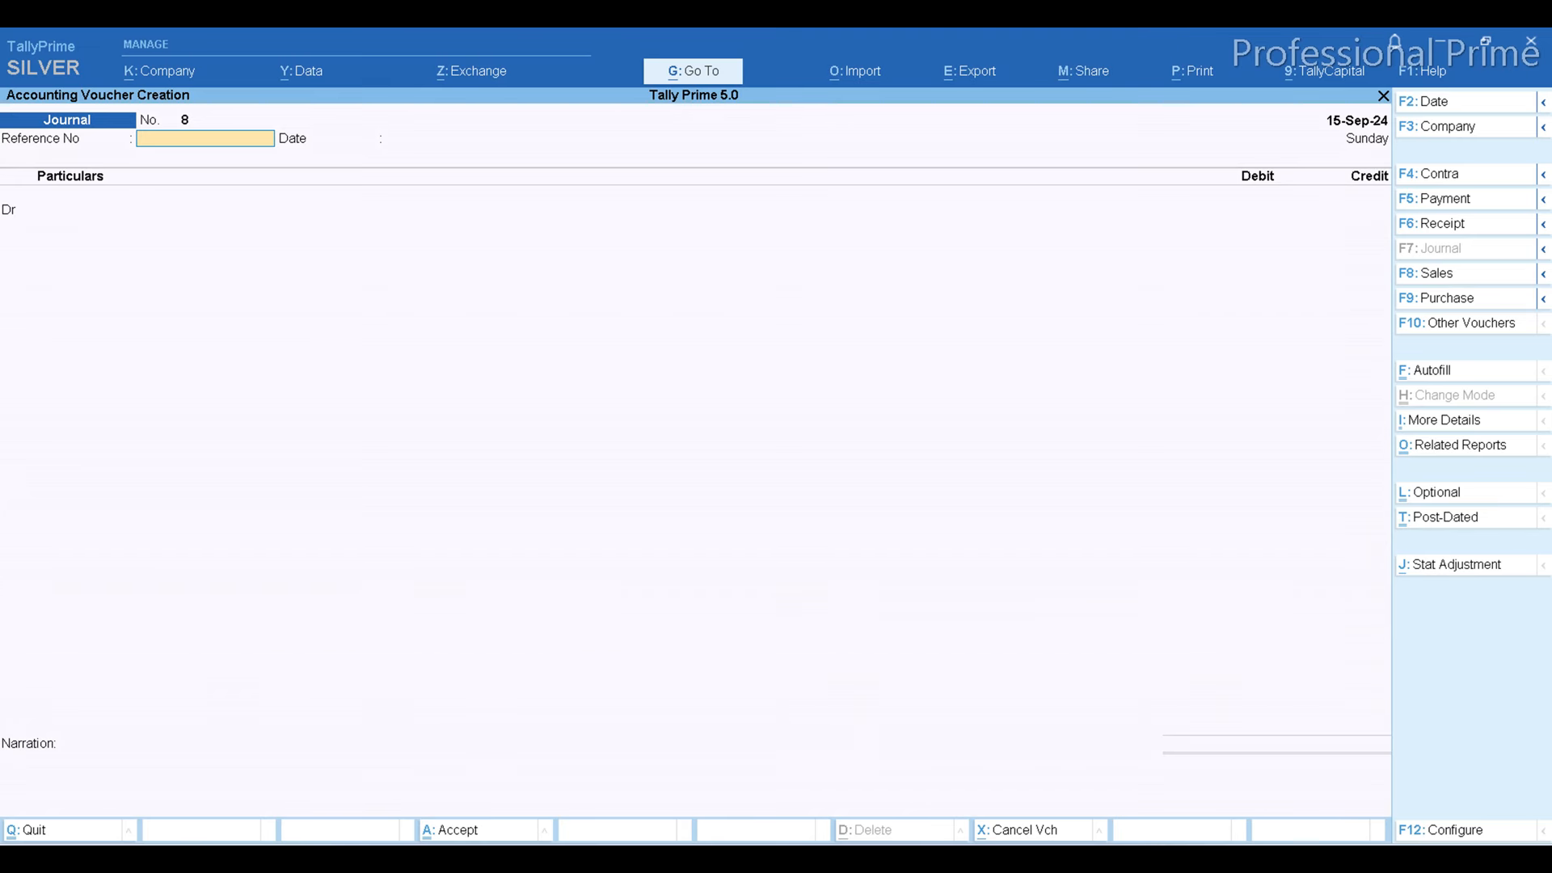
Give the new journal voucher reference number 8, keep the date 15-Sep-24, and debit Xyz Company with 1,260.
{"action": "type", "text": "8"}
{"action": "key", "text": "Return"}
{"action": "key", "text": "Return"}
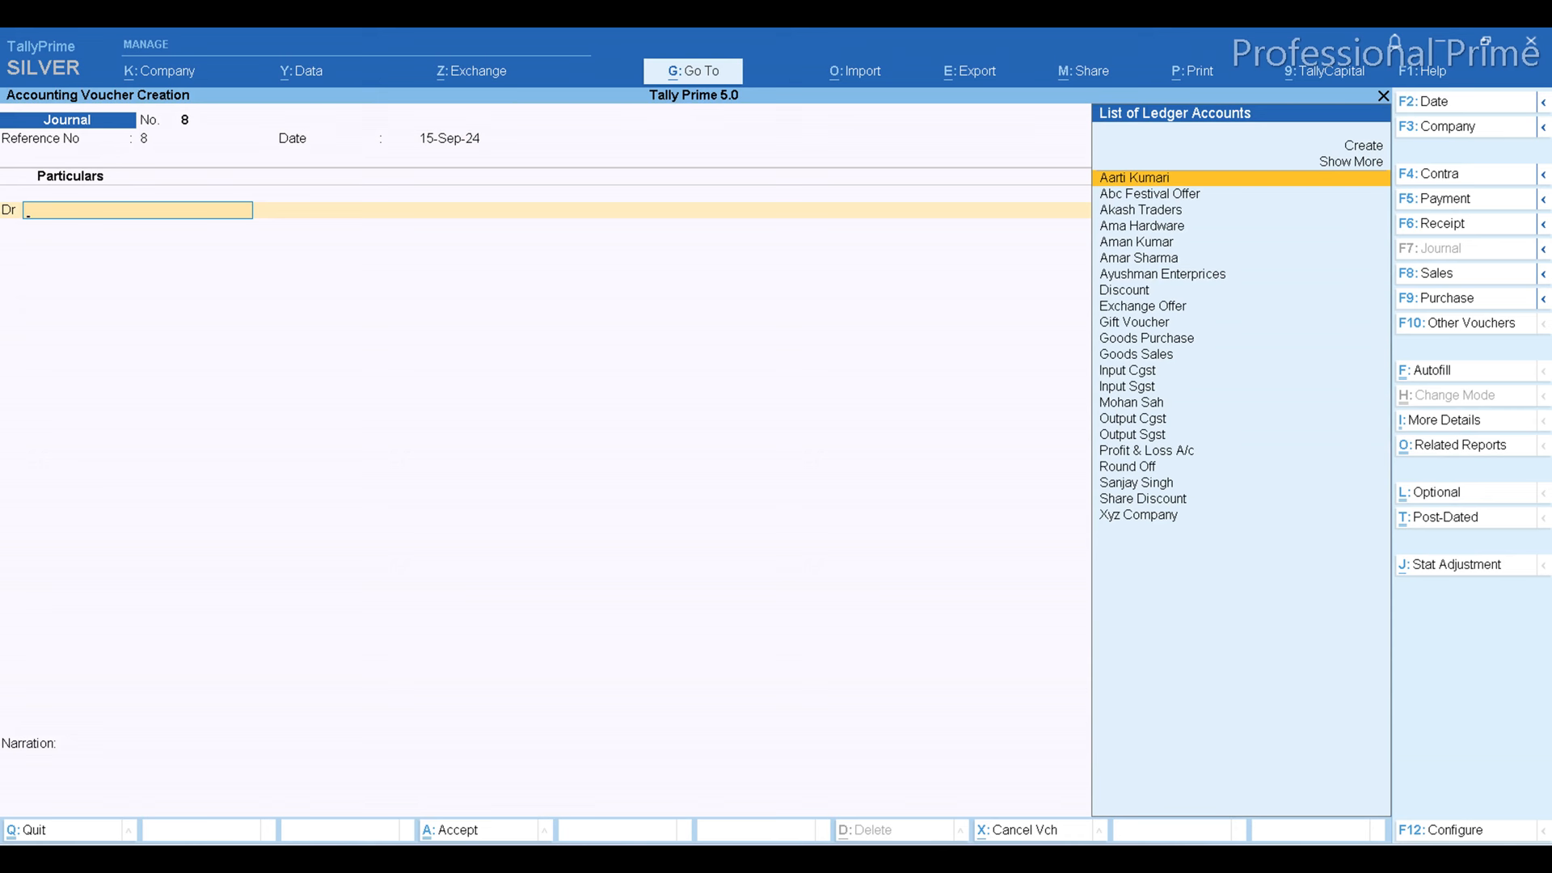
{"action": "type", "text": "Xy"}
{"action": "key", "text": "Return"}
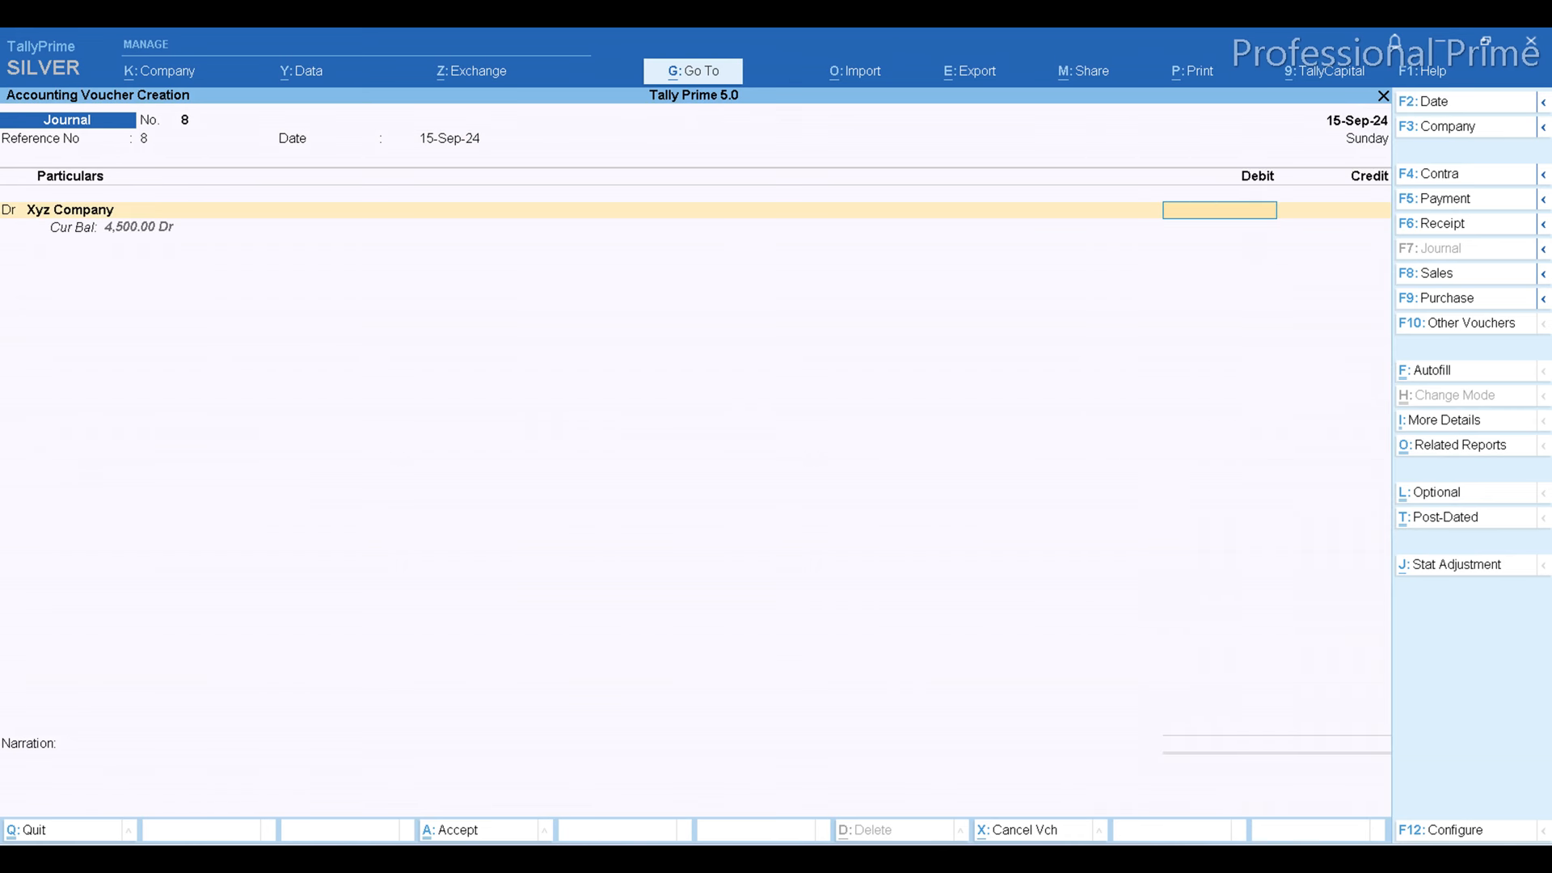
{"action": "type", "text": "1260"}
{"action": "key", "text": "Return"}
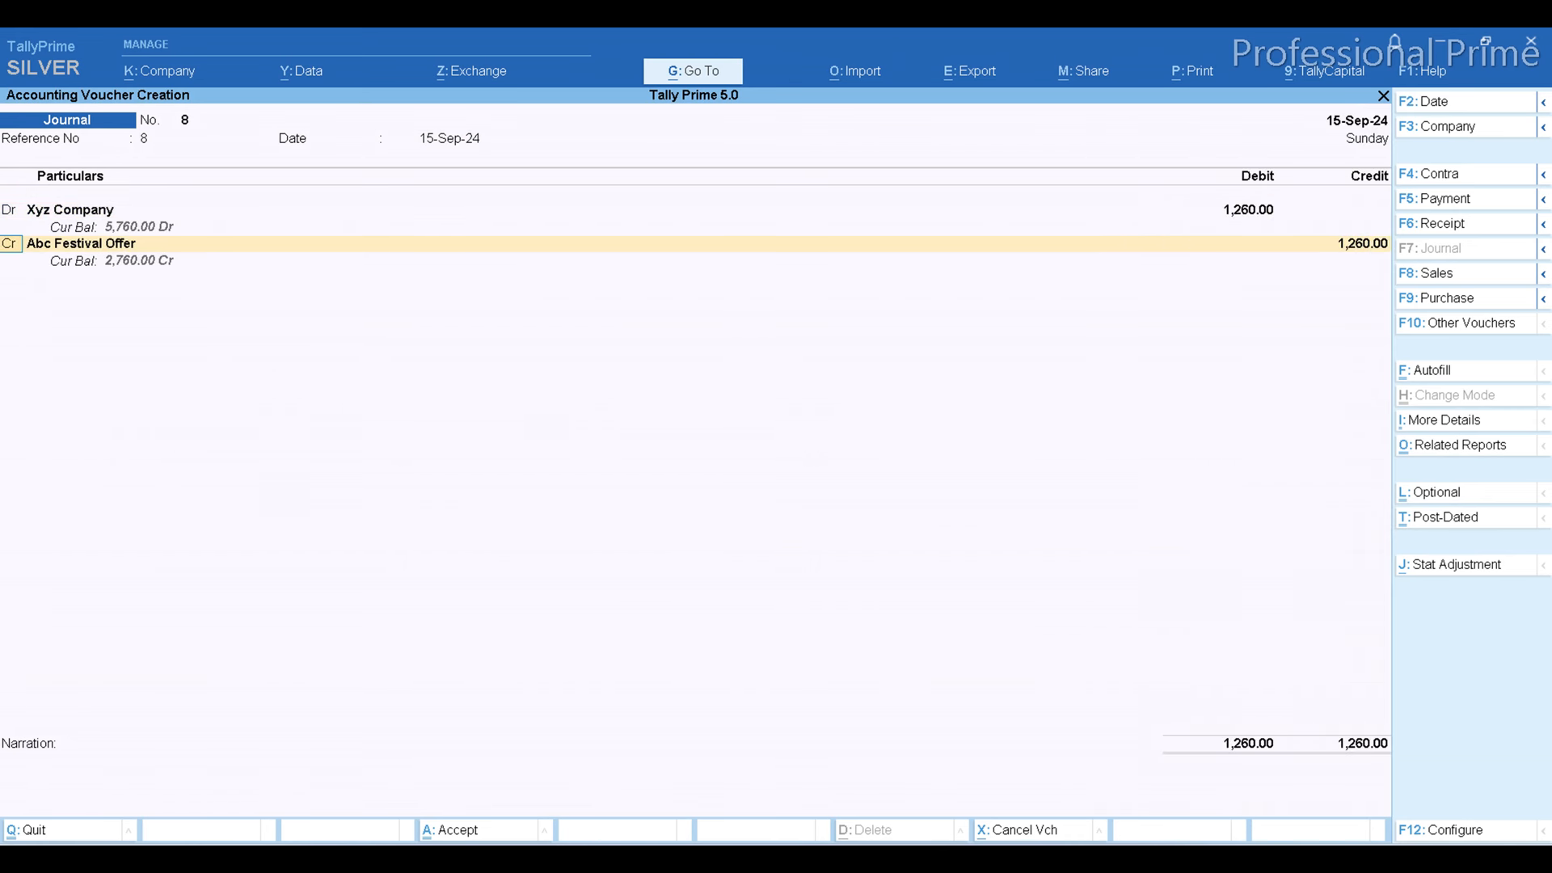
Change the credit ledger to Share Discount with 1,260 and save journal voucher 8 without a narration.
{"action": "key", "text": "Return"}
{"action": "type", "text": "Sh"}
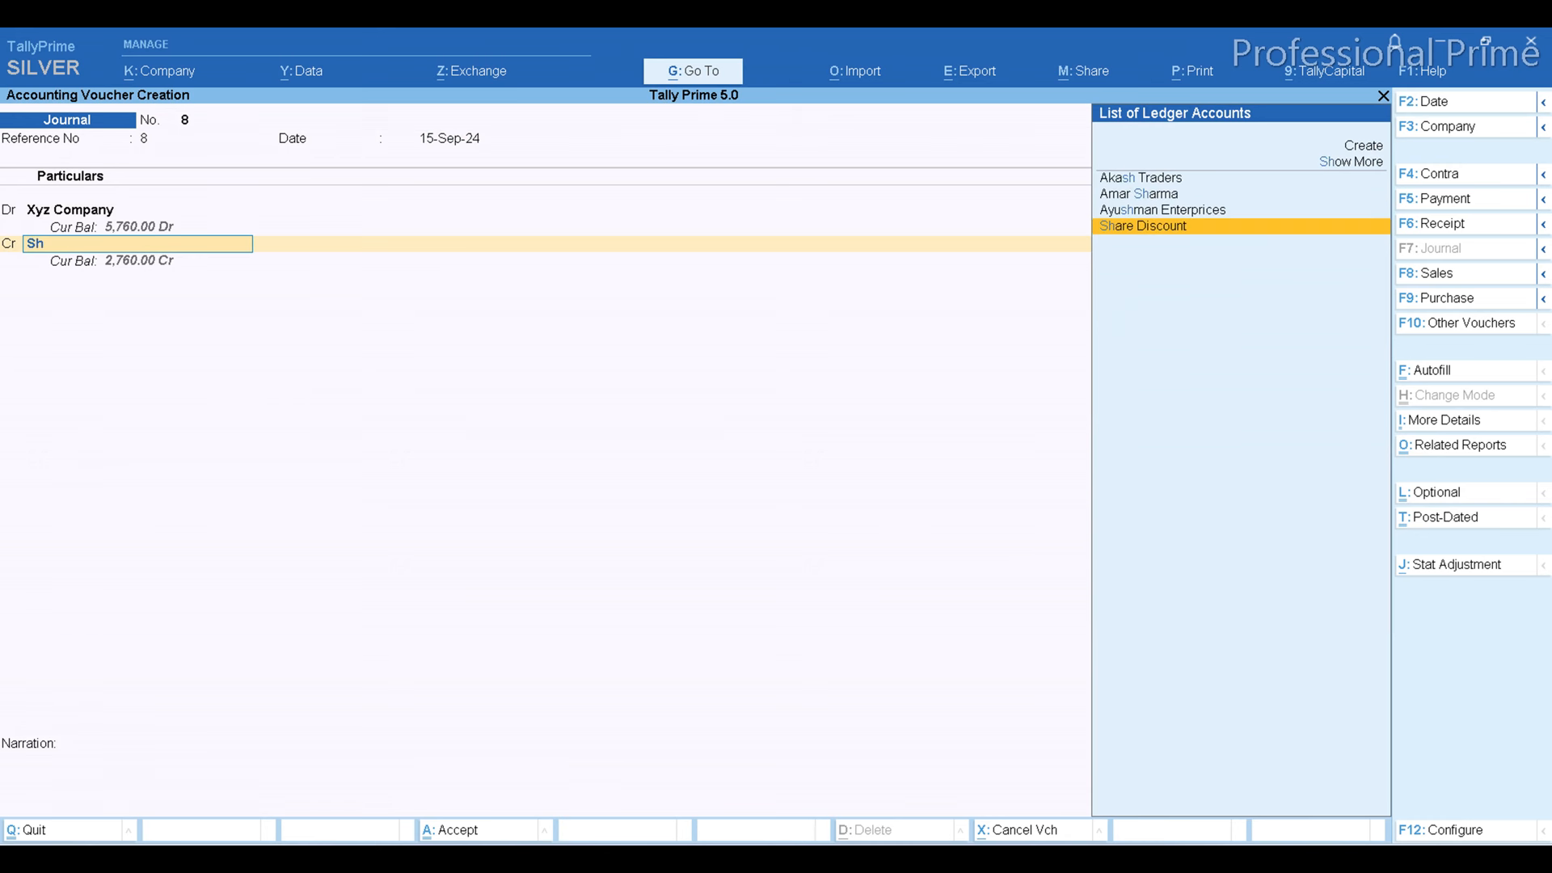
{"action": "key", "text": "Return"}
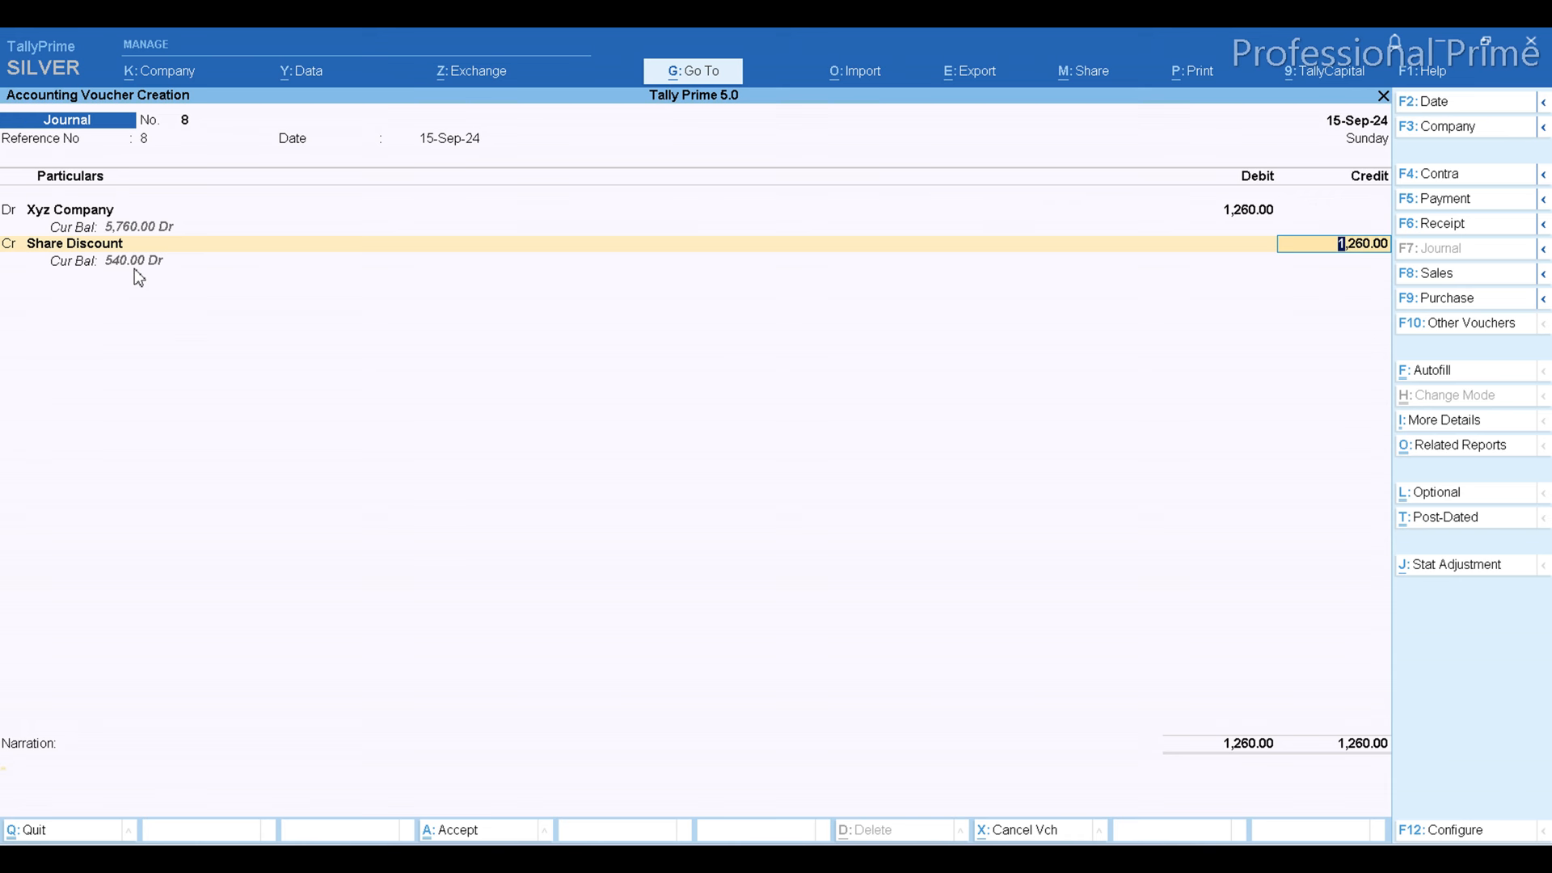
{"action": "key", "text": "Return"}
{"action": "key", "text": "Return"}
{"action": "key", "text": "Return"}
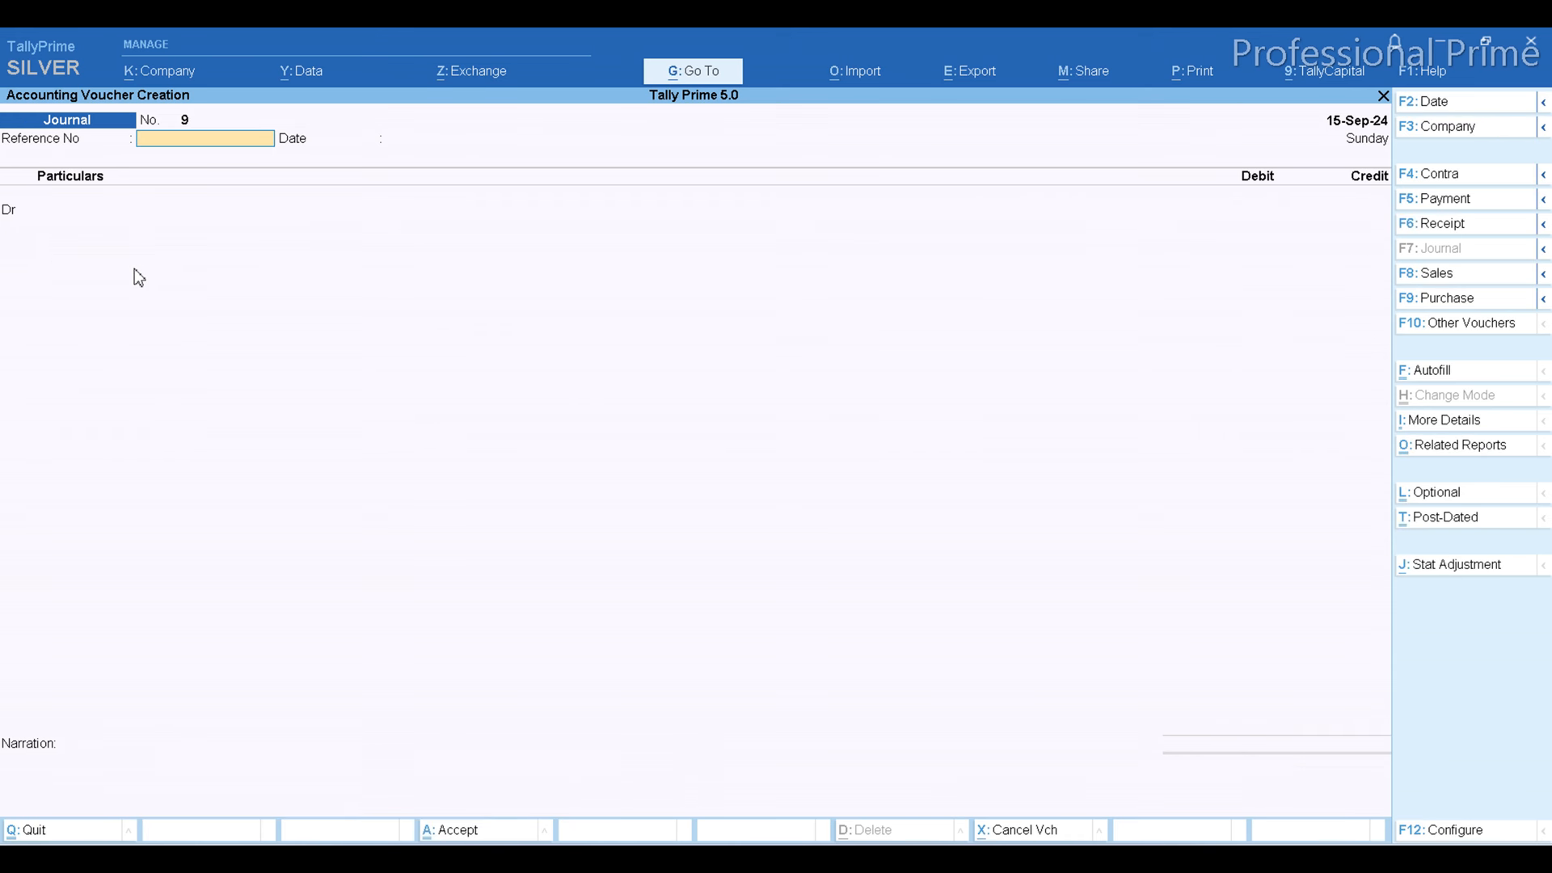
Give the new journal voucher reference number 9 and keep the date 15-Sep-24.
{"action": "type", "text": "9"}
{"action": "key", "text": "Return"}
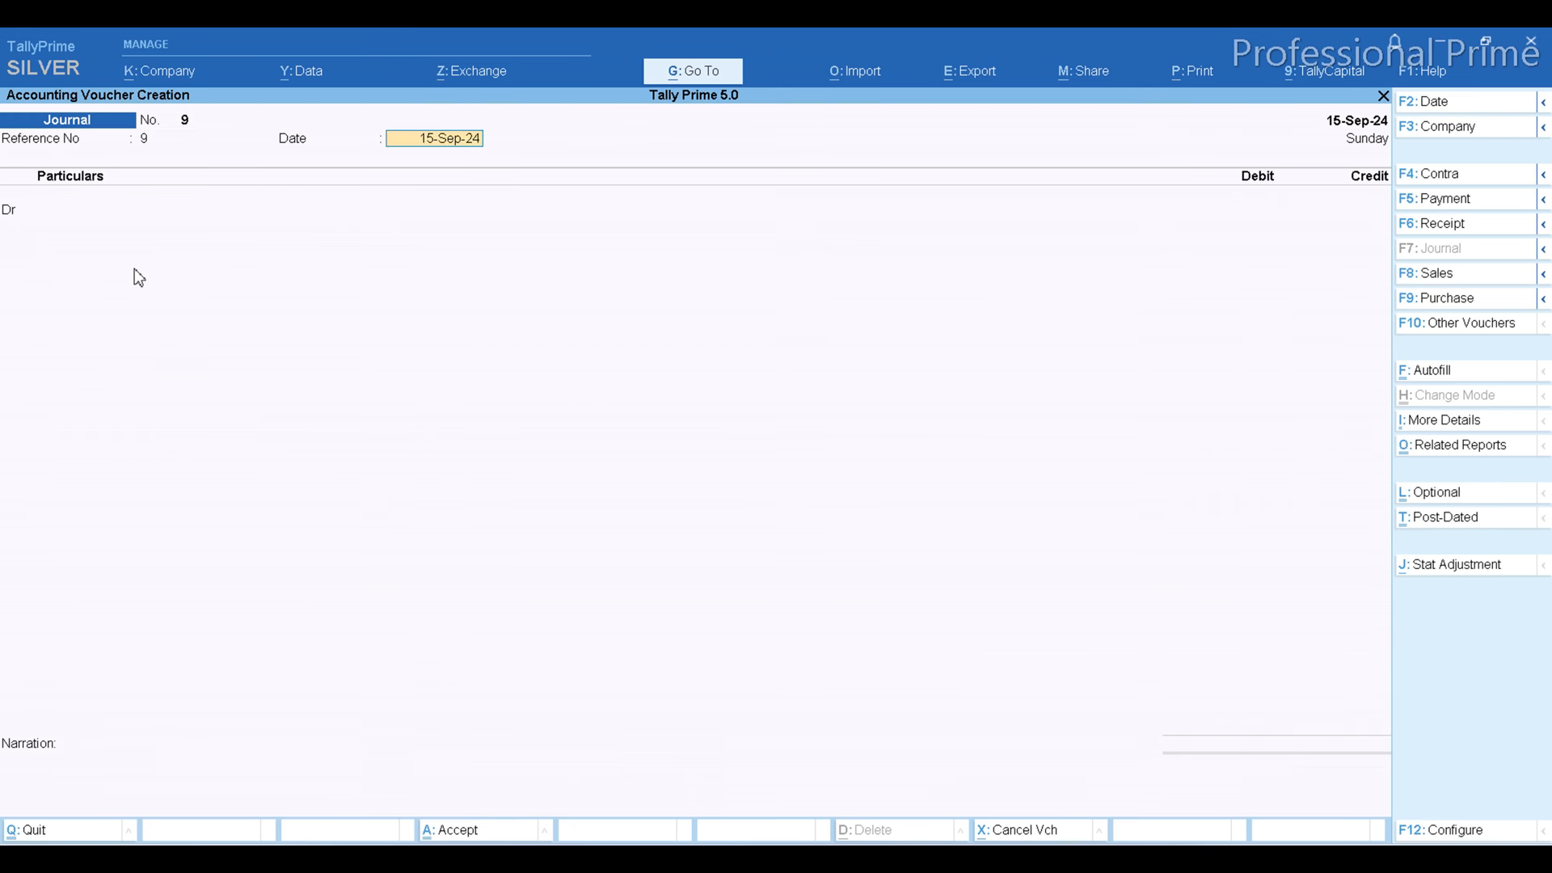
{"action": "key", "text": "Return"}
Start a new ledger named Dealer Share under the group Indirect Expenses, with inventory values not affected.
{"action": "key", "text": "alt+c"}
{"action": "type", "text": "De"}
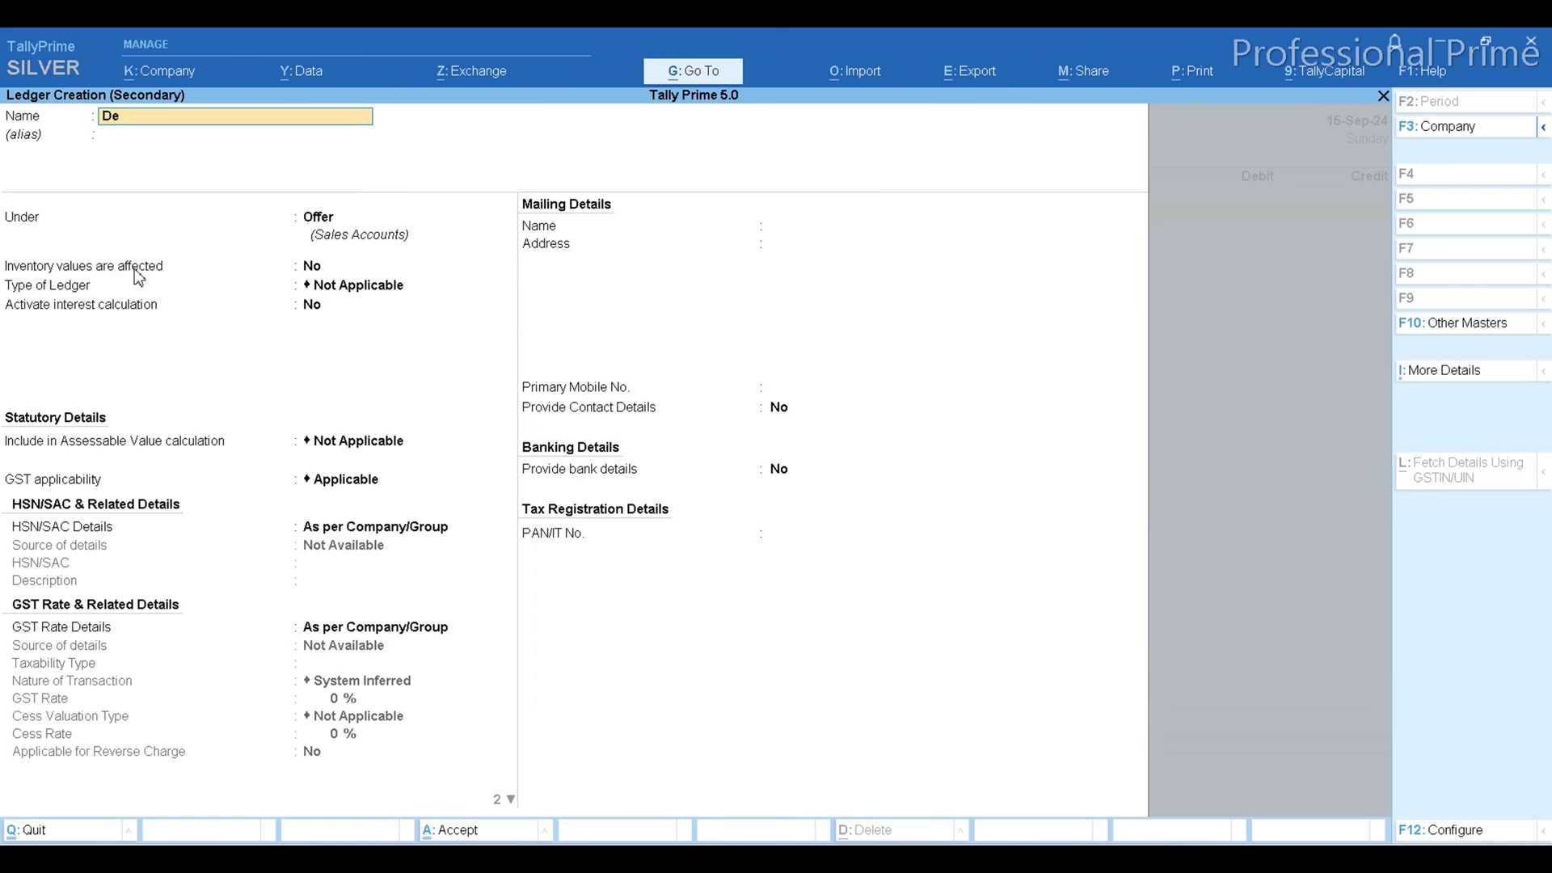
{"action": "type", "text": "aler Share"}
{"action": "key", "text": "Return"}
{"action": "key", "text": "Return"}
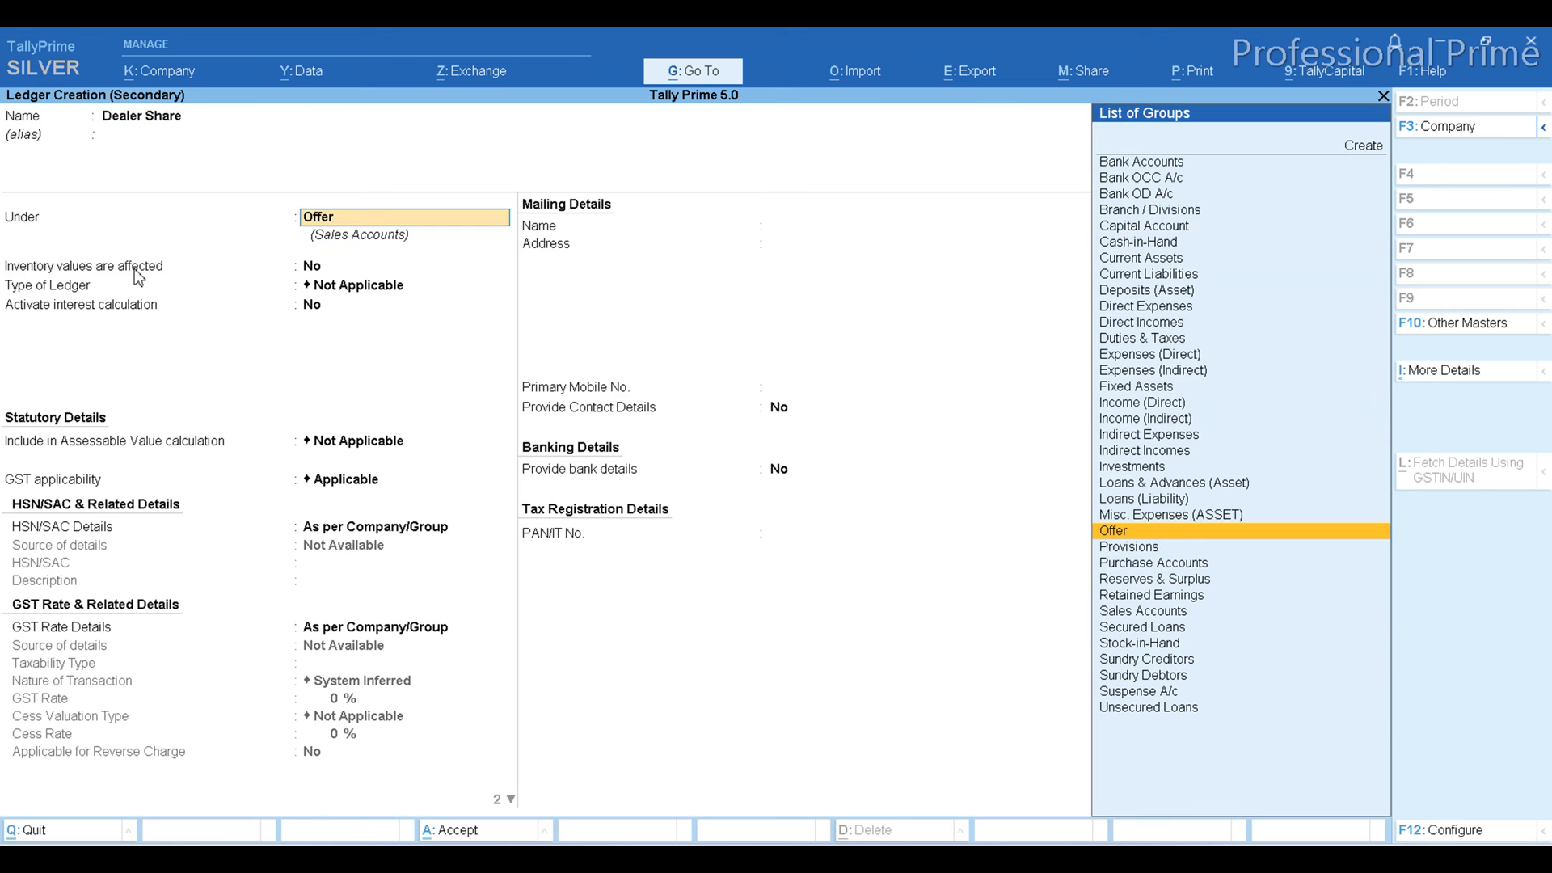
{"action": "type", "text": "Ind"}
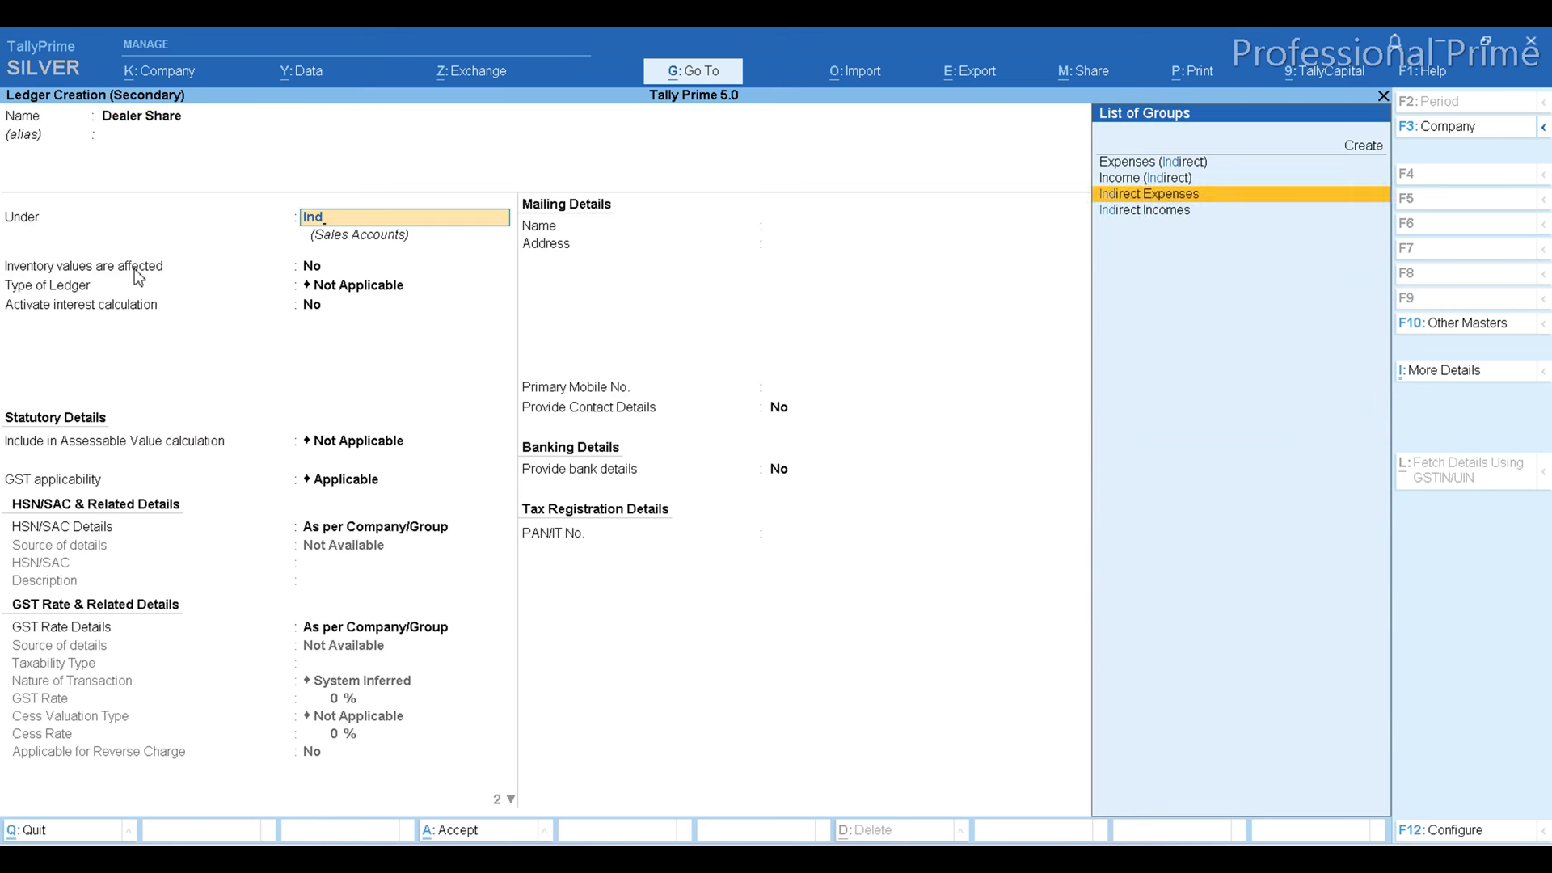
{"action": "key", "text": "Return"}
{"action": "key", "text": "Return"}
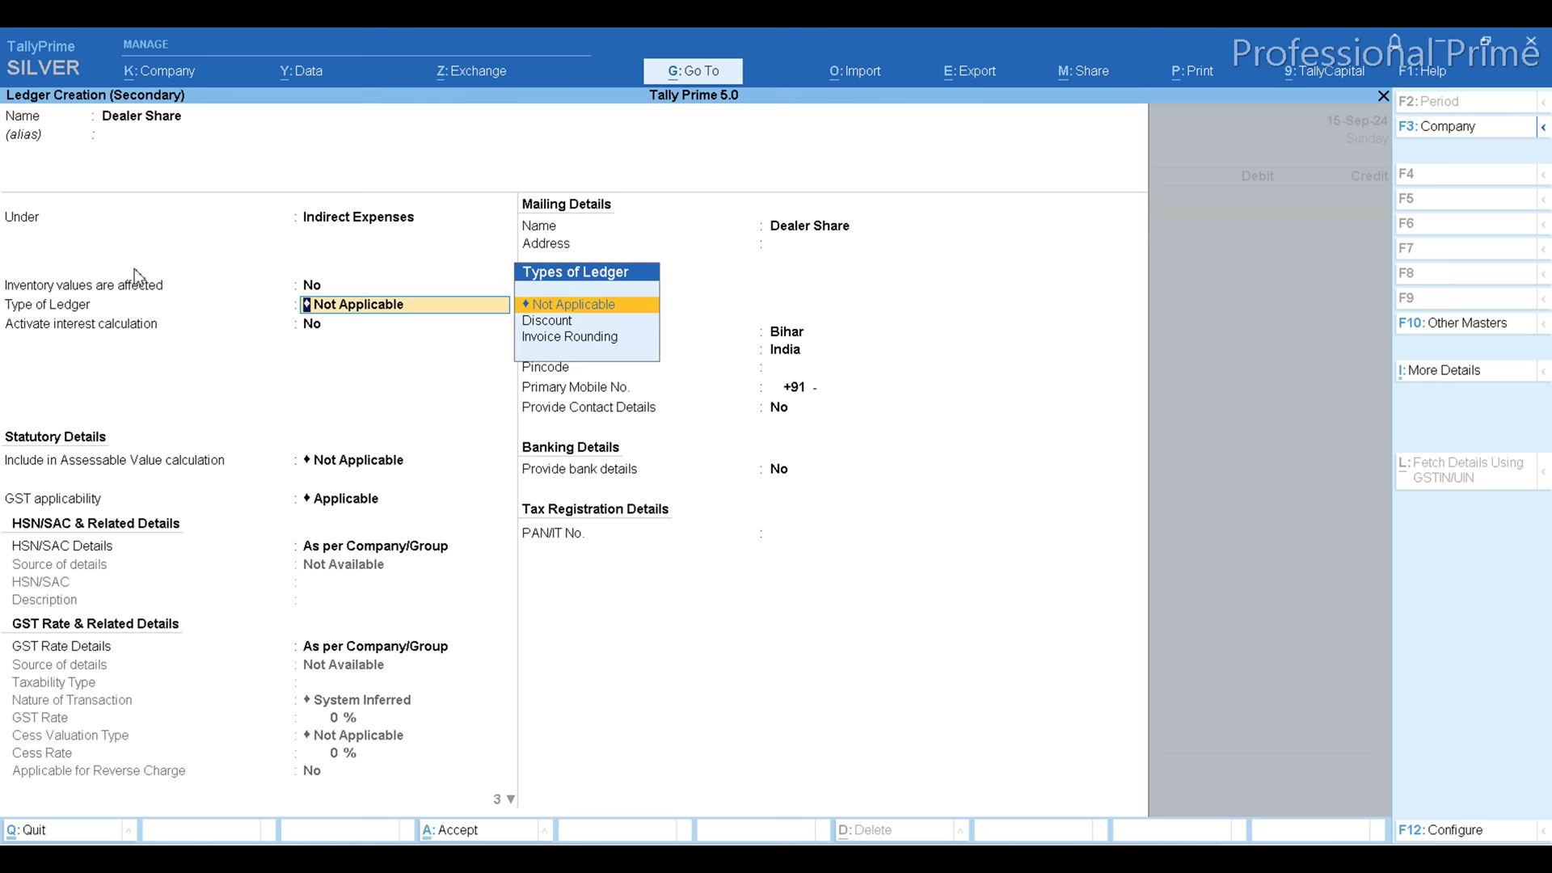
Keep the Dealer Share ledger type as Not Applicable, set GST applicability to Not Applicable, and save the ledger.
{"action": "key", "text": "Return"}
{"action": "key", "text": "Return"}
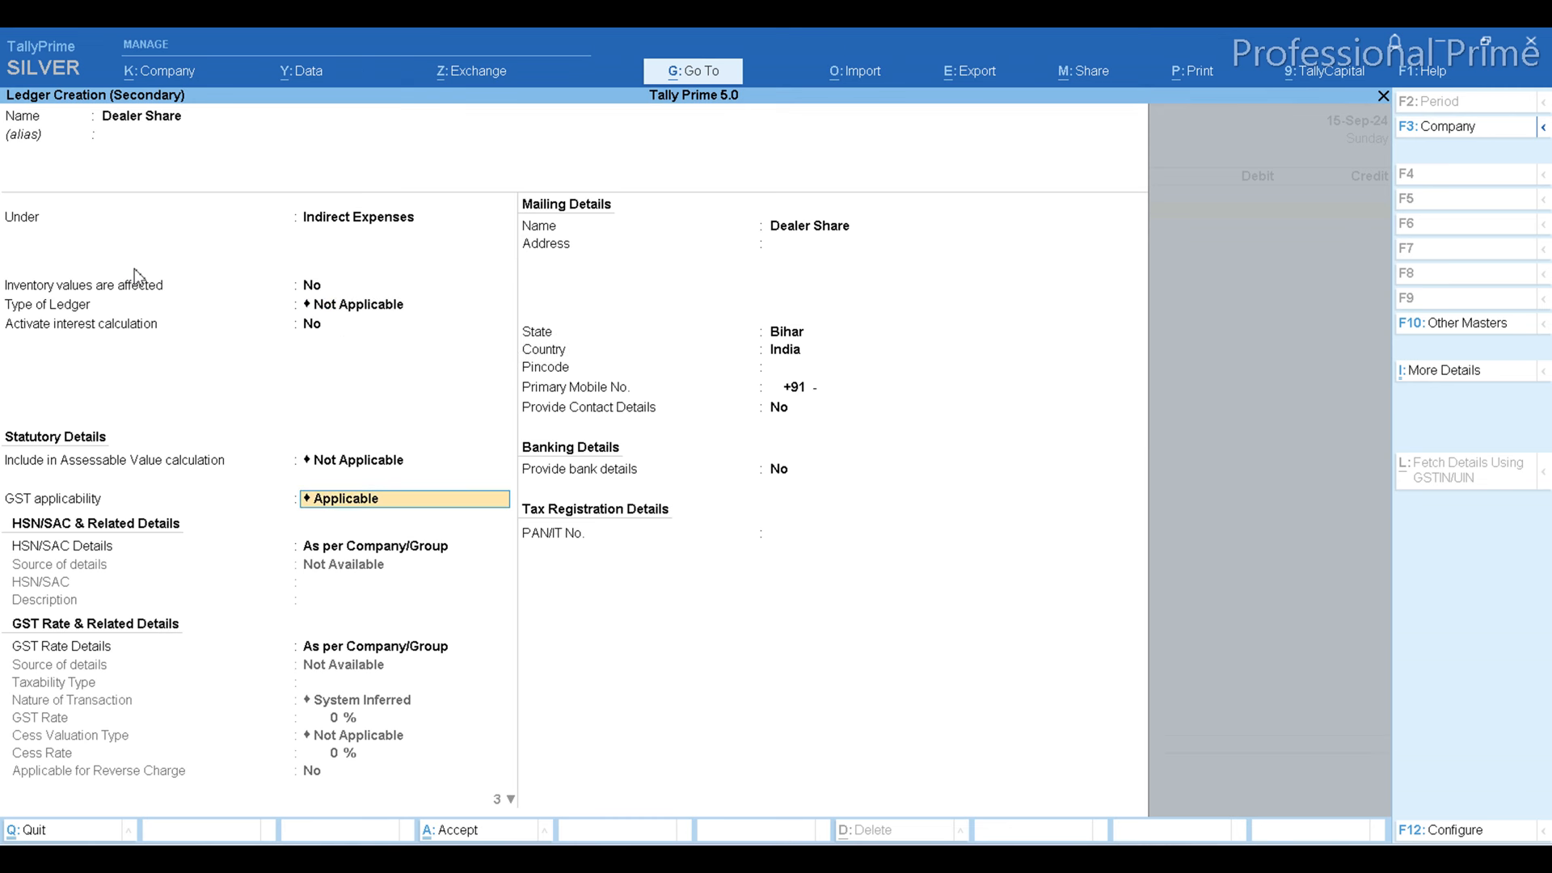
{"action": "key", "text": "Down"}
{"action": "key", "text": "Return"}
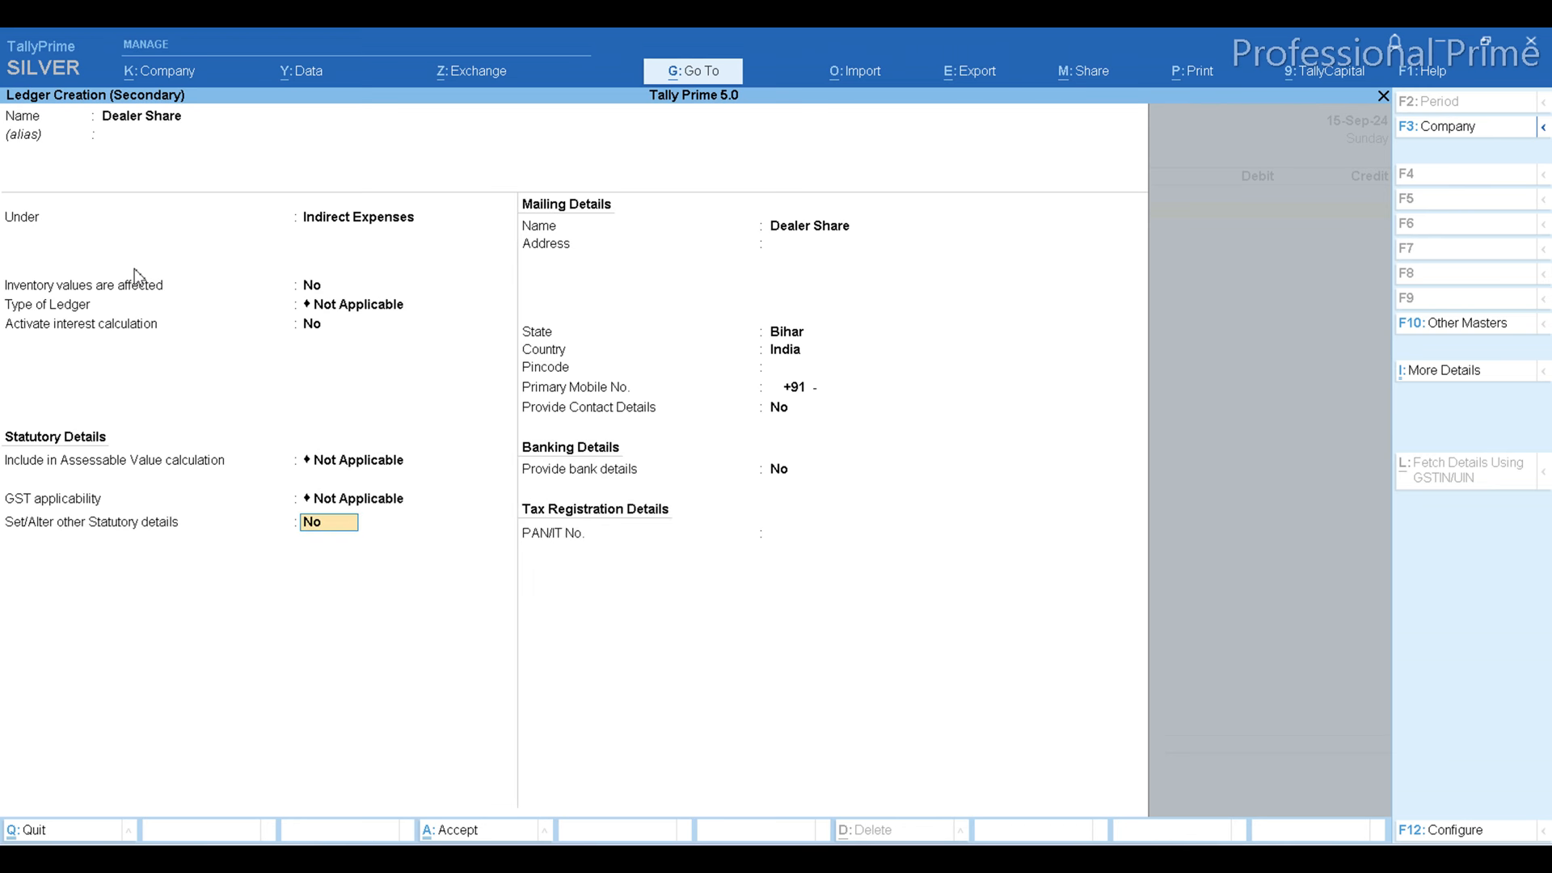
{"action": "key", "text": "ctrl"}
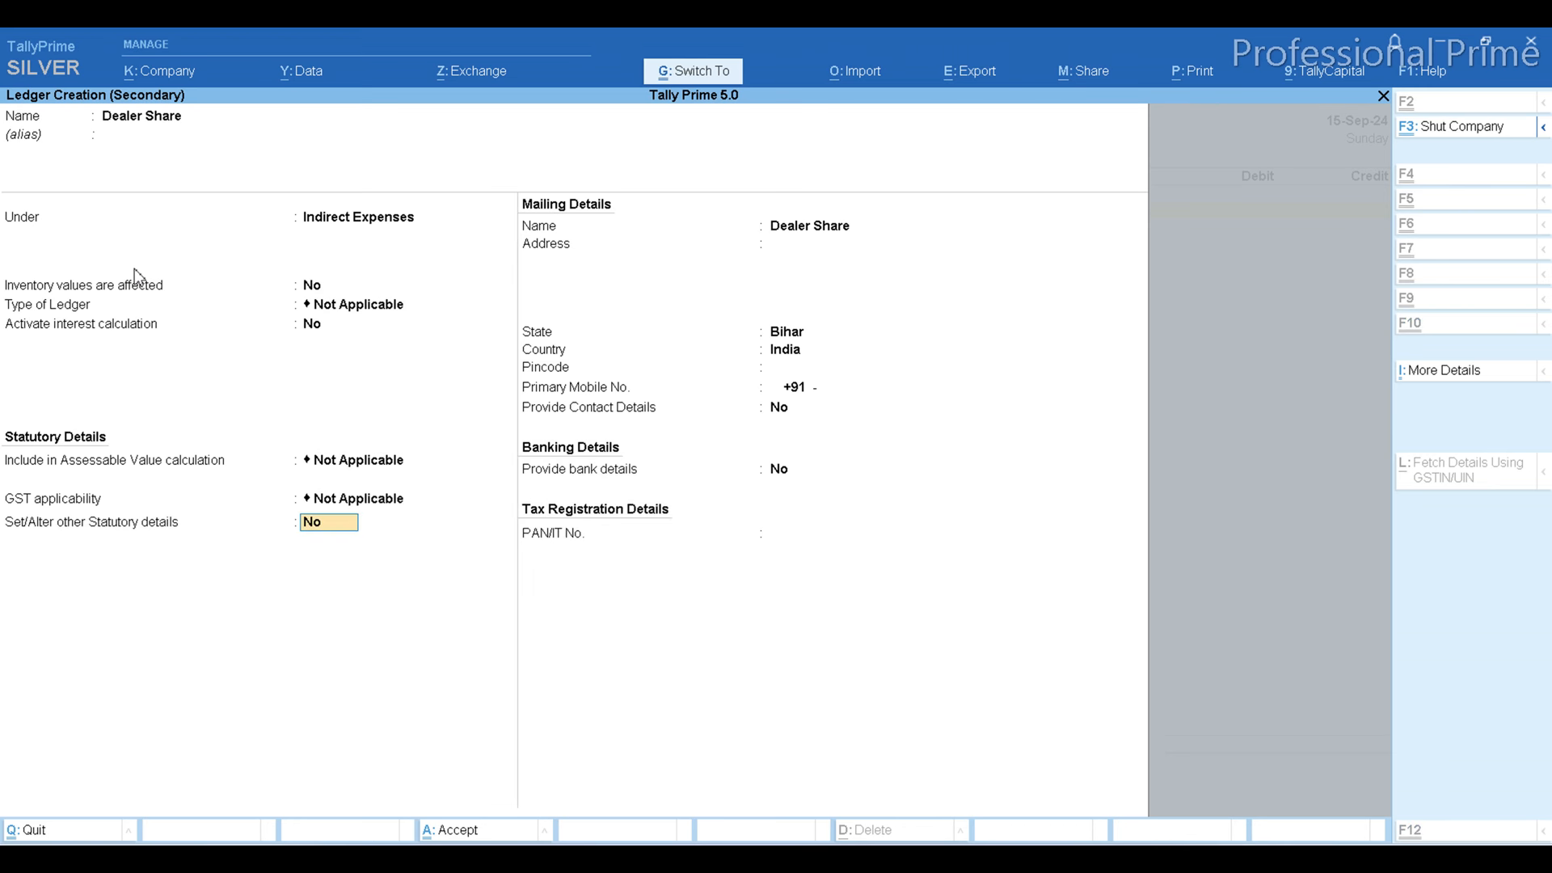
{"action": "key", "text": "ctrl+a"}
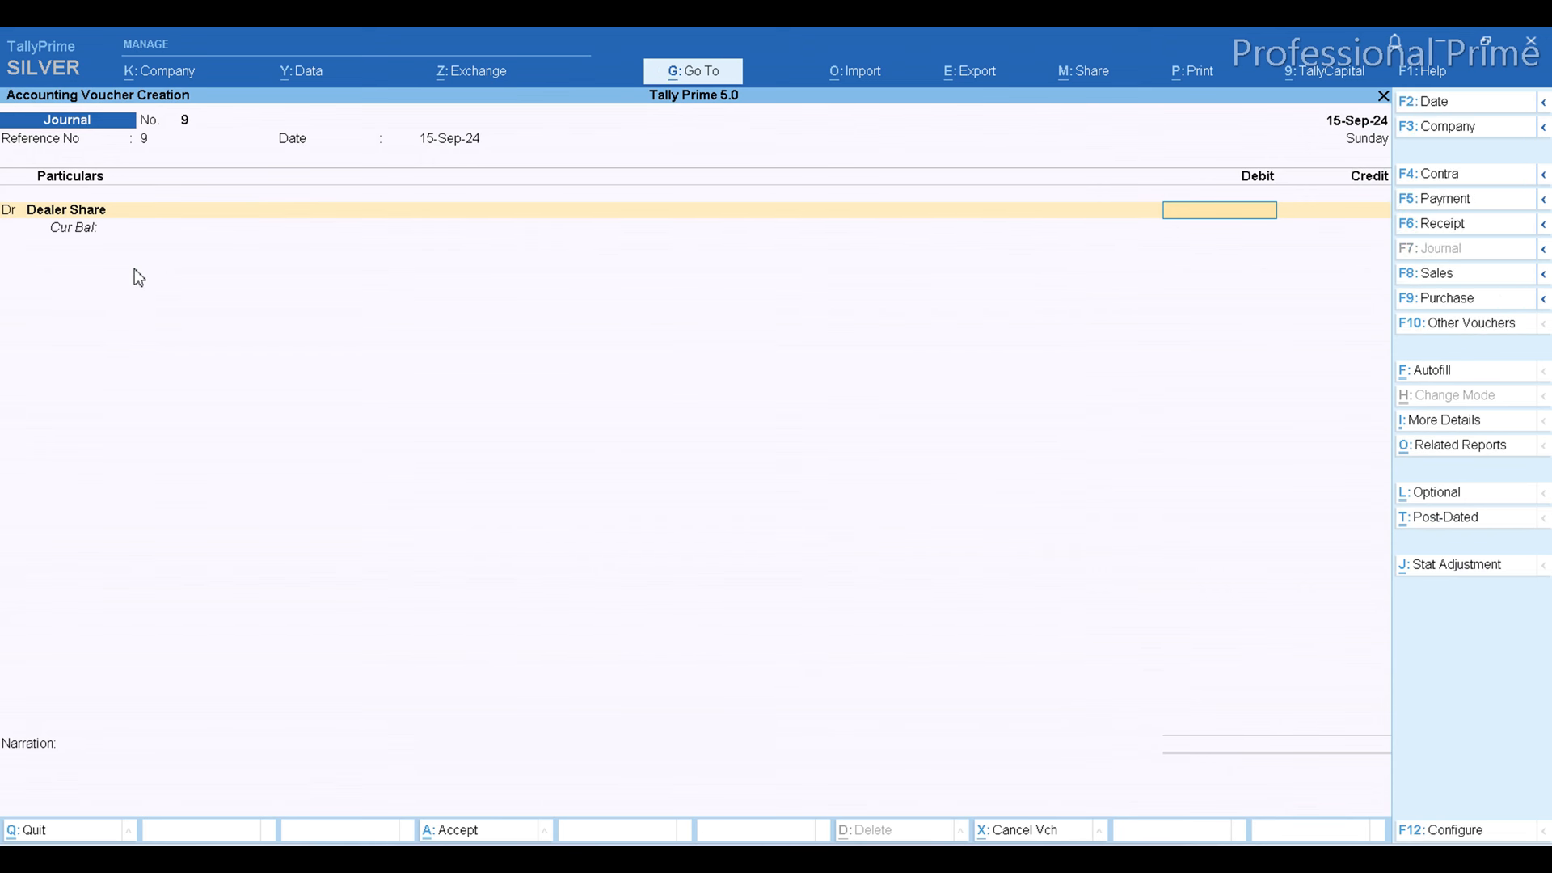
Debit Dealer Share and credit Share Discount with 540, and save journal voucher 9 without a narration.
{"action": "type", "text": "540"}
{"action": "key", "text": "Return"}
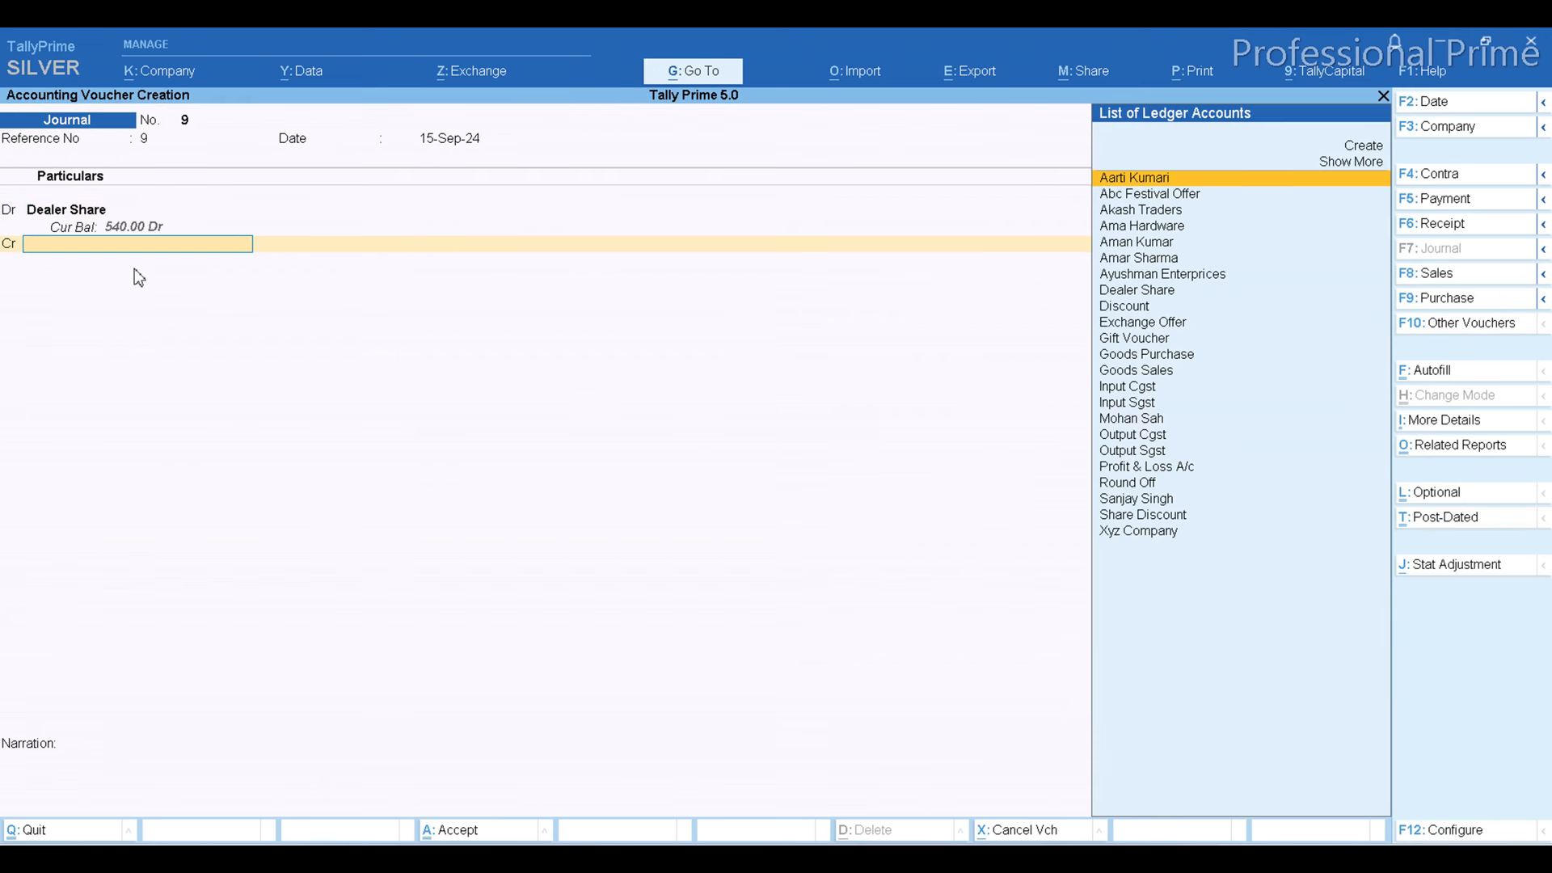
{"action": "type", "text": "sha"}
{"action": "key", "text": "Return"}
{"action": "key", "text": "Return"}
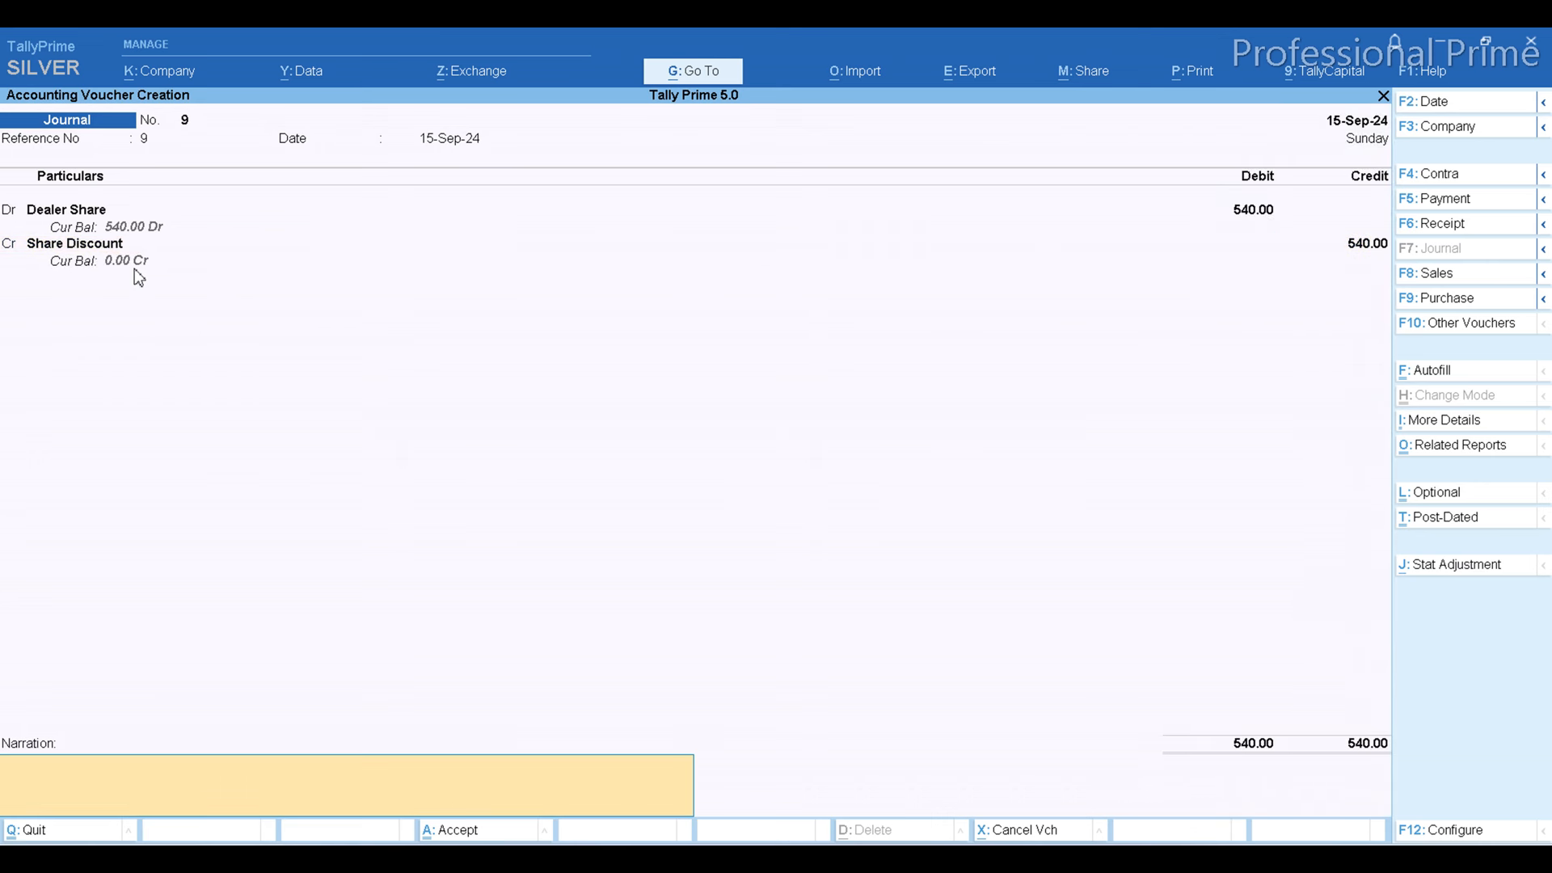
{"action": "key", "text": "Return"}
{"action": "key", "text": "Return"}
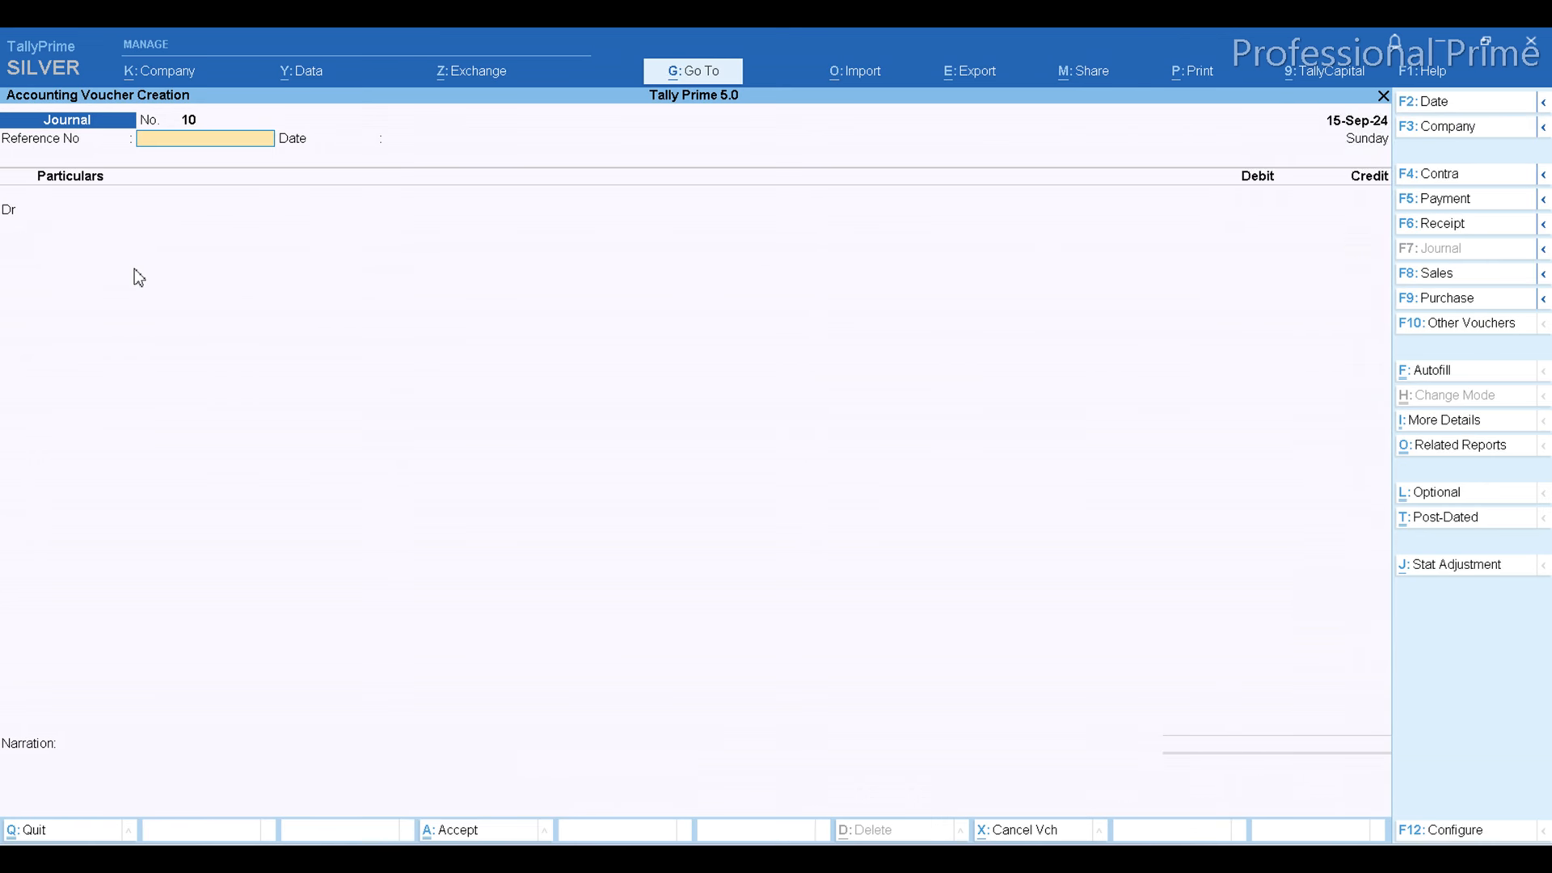
Leave voucher creation and open the Share Discount ledger in Account Books to examine its sales and journal entries.
{"action": "key", "text": "Escape"}
{"action": "key", "text": "Return"}
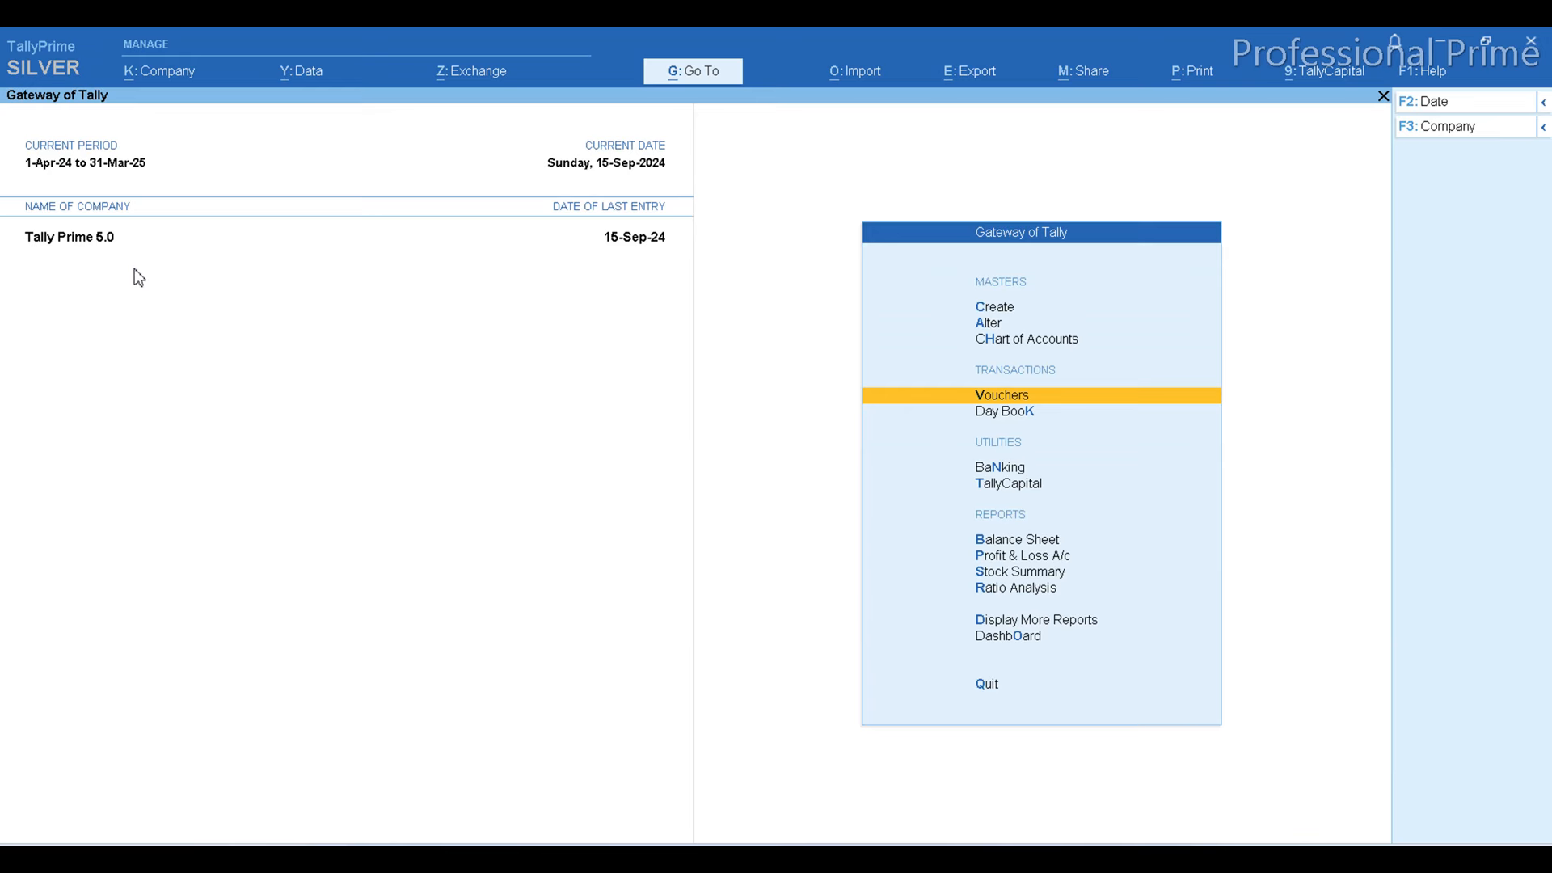
{"action": "key", "text": "d"}
{"action": "key", "text": "a"}
{"action": "key", "text": "Return"}
{"action": "type", "text": "Shar"}
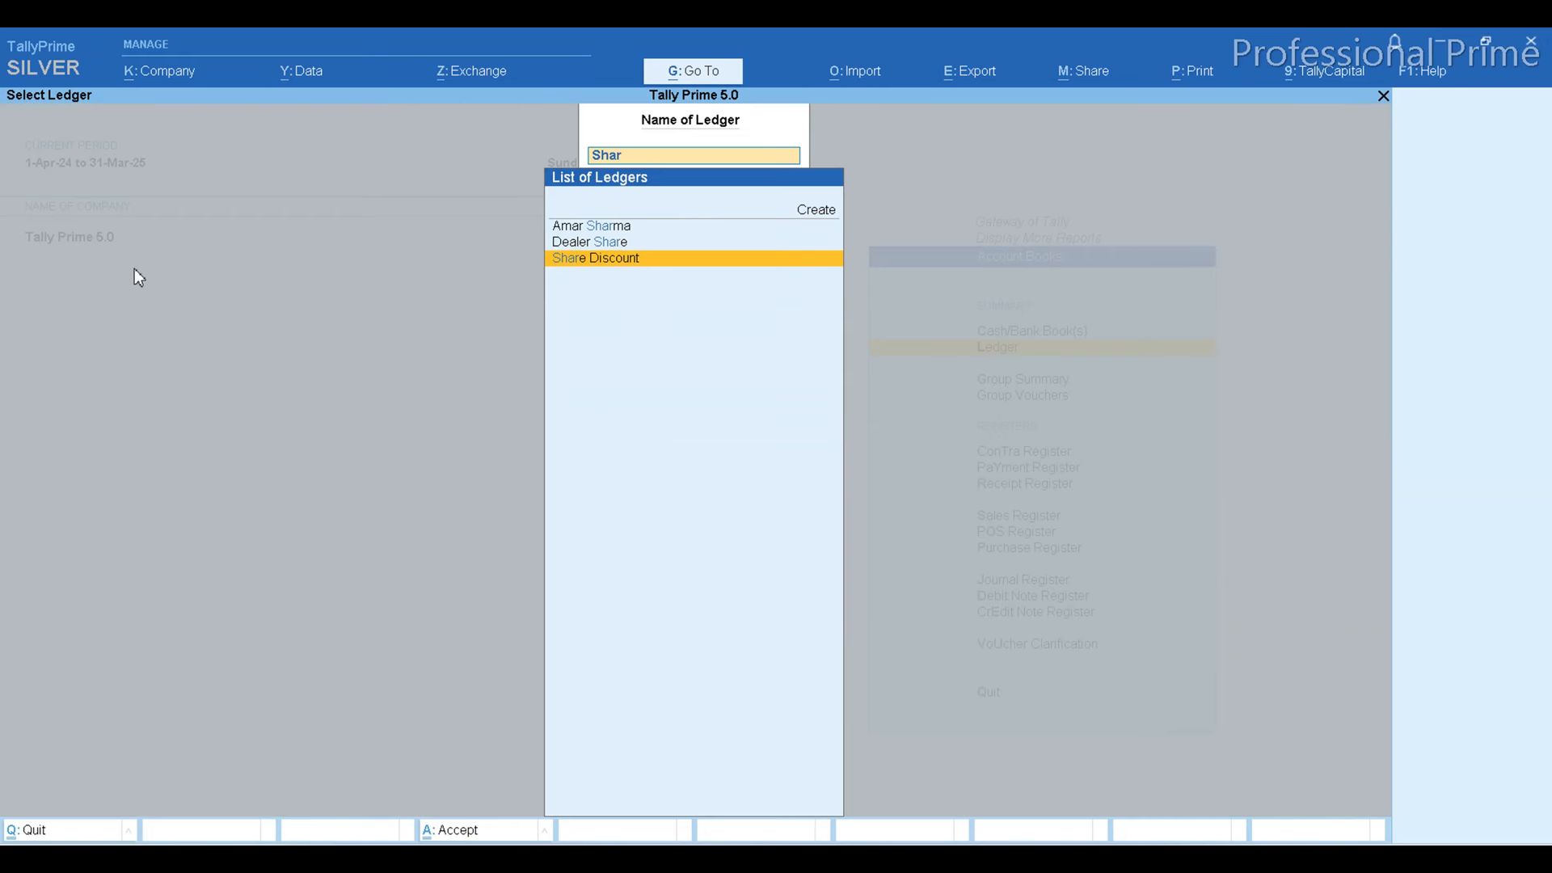
{"action": "key", "text": "Return"}
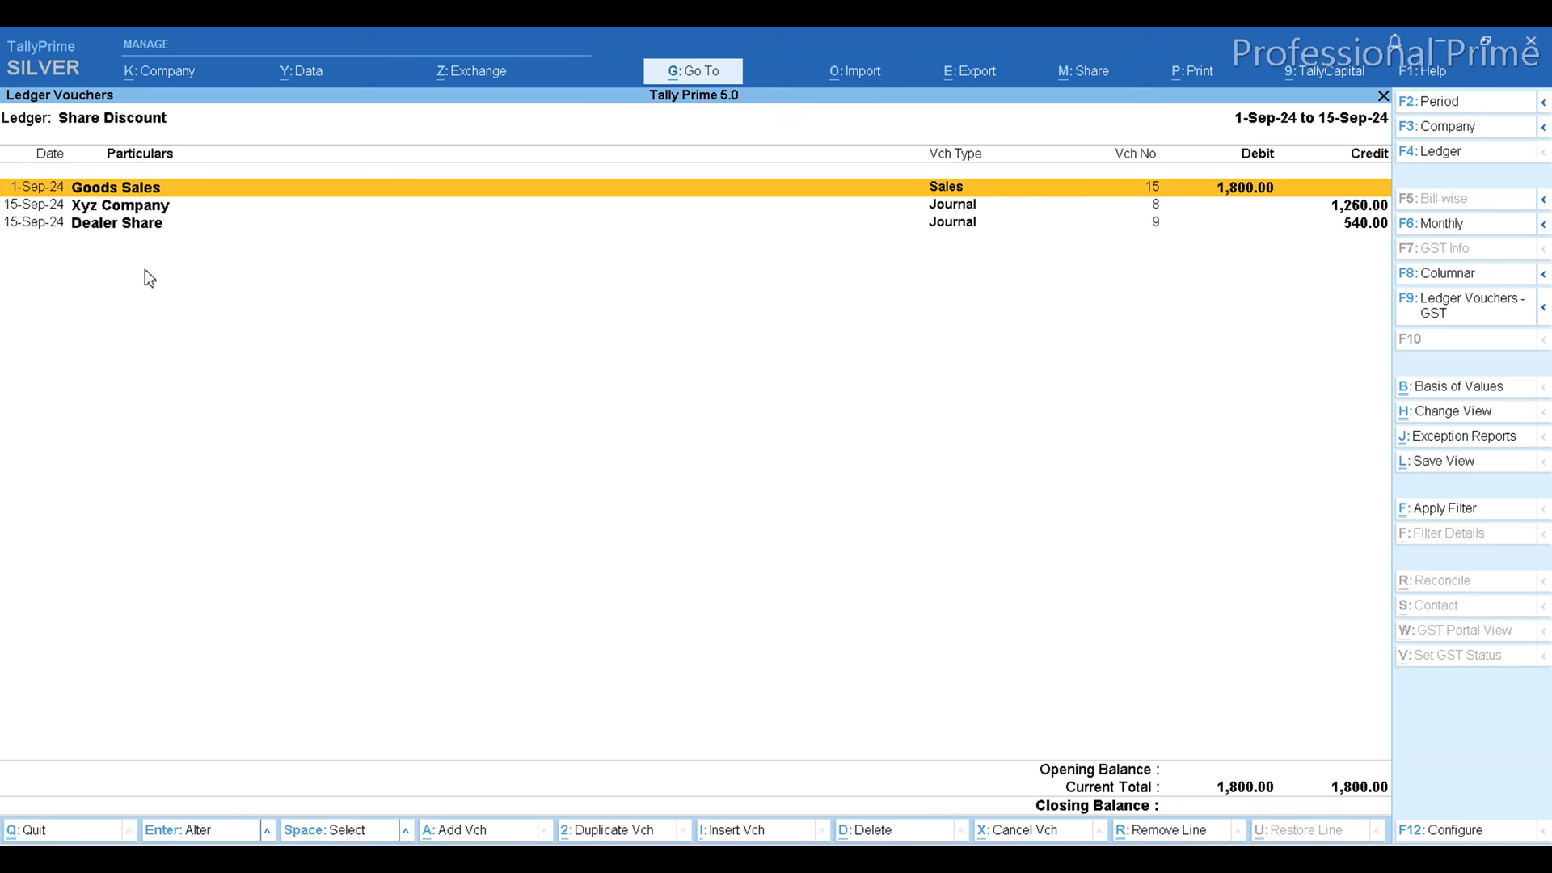
{"action": "key", "text": "Down"}
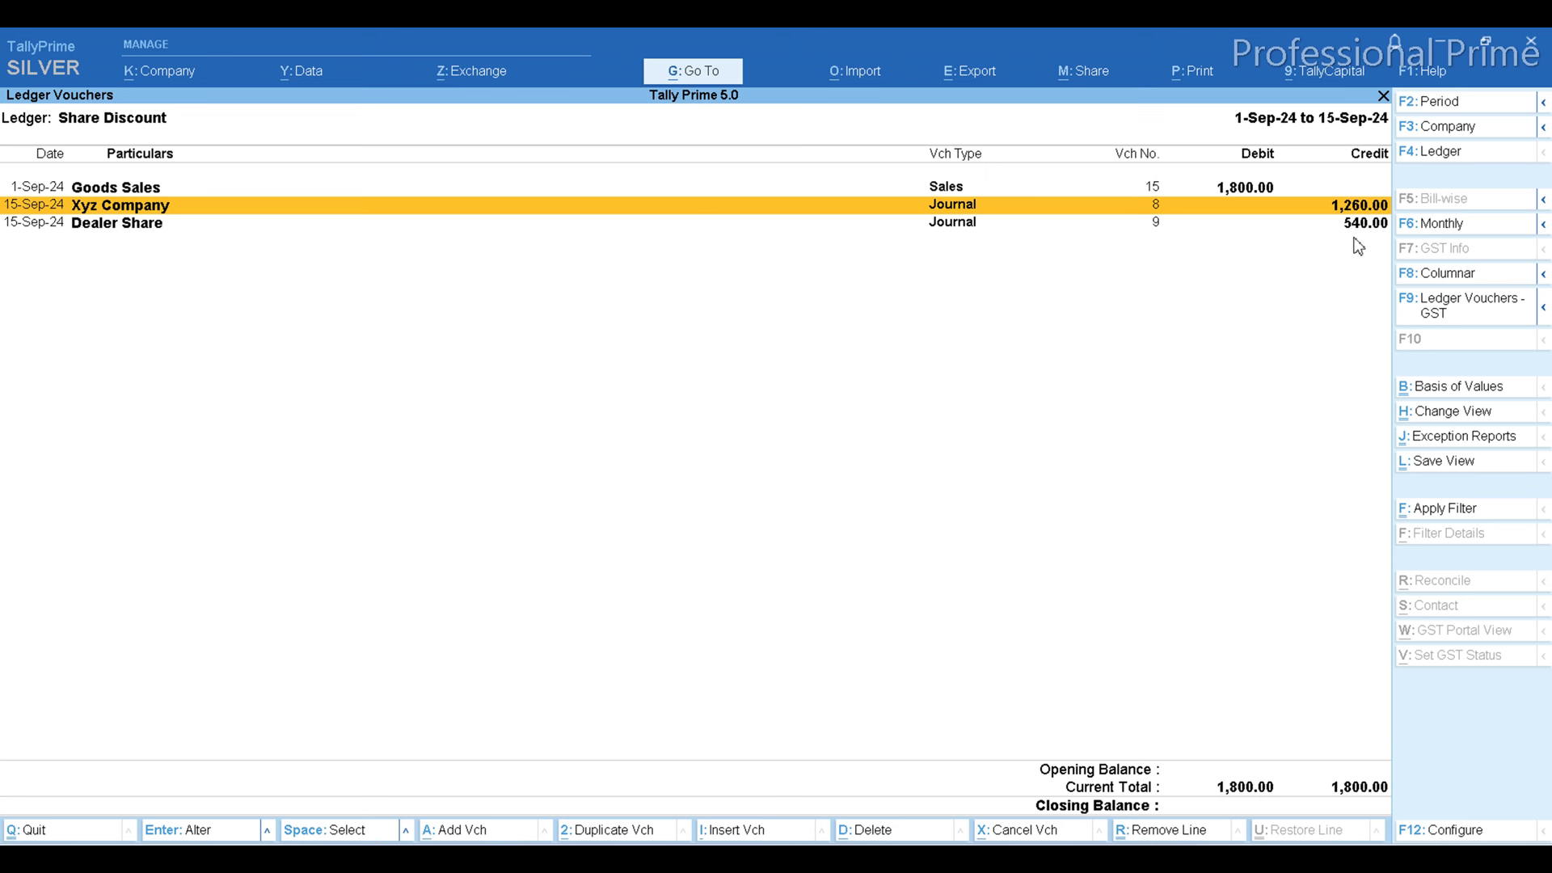
{"action": "key", "text": "Down"}
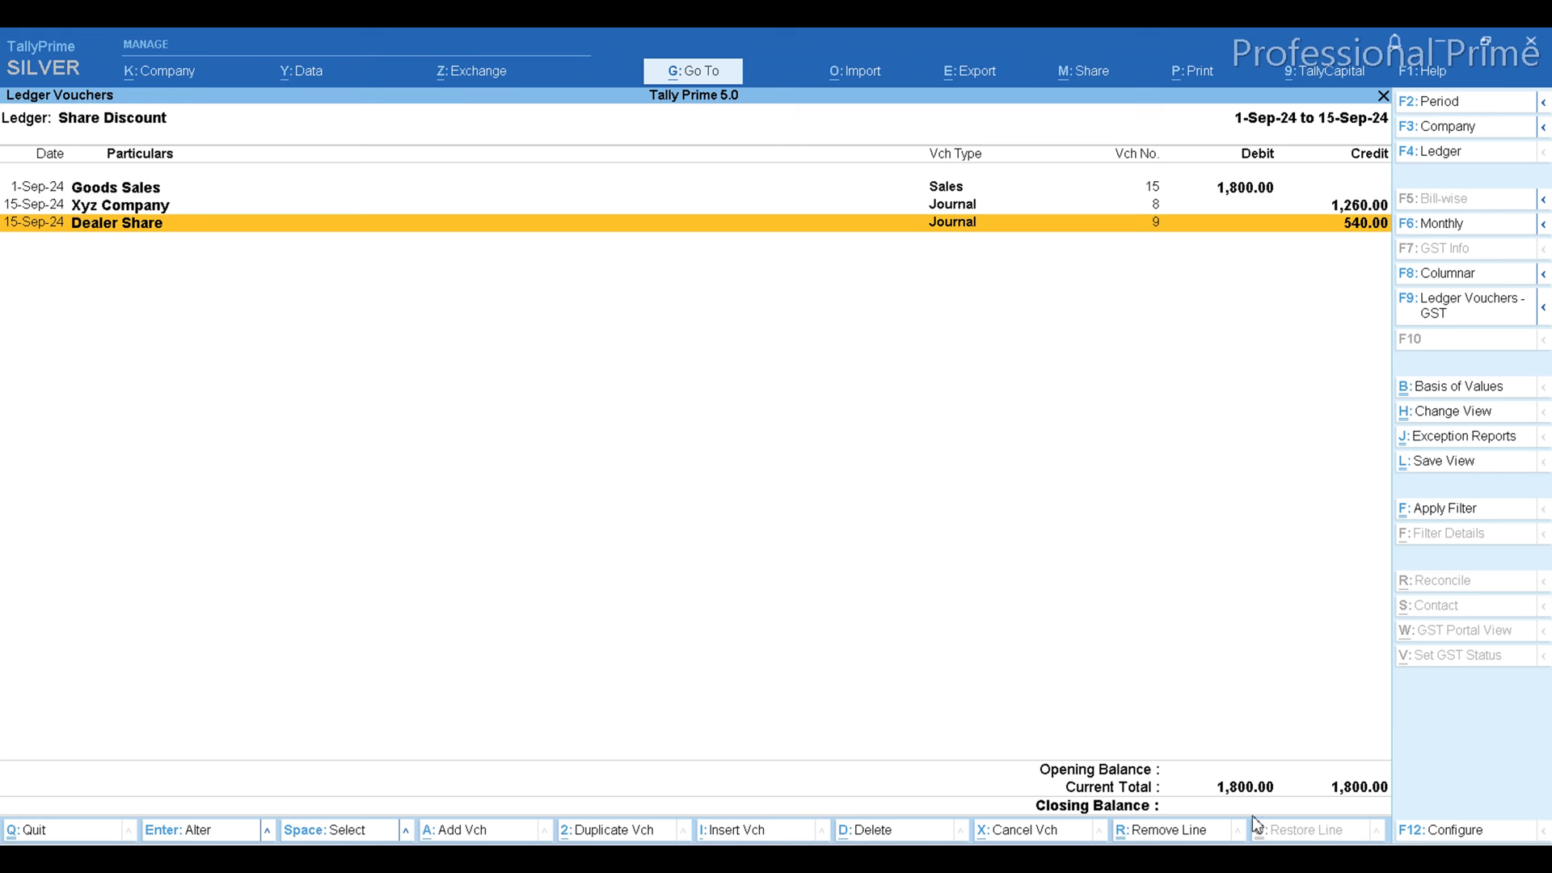
{"action": "key", "text": "Escape"}
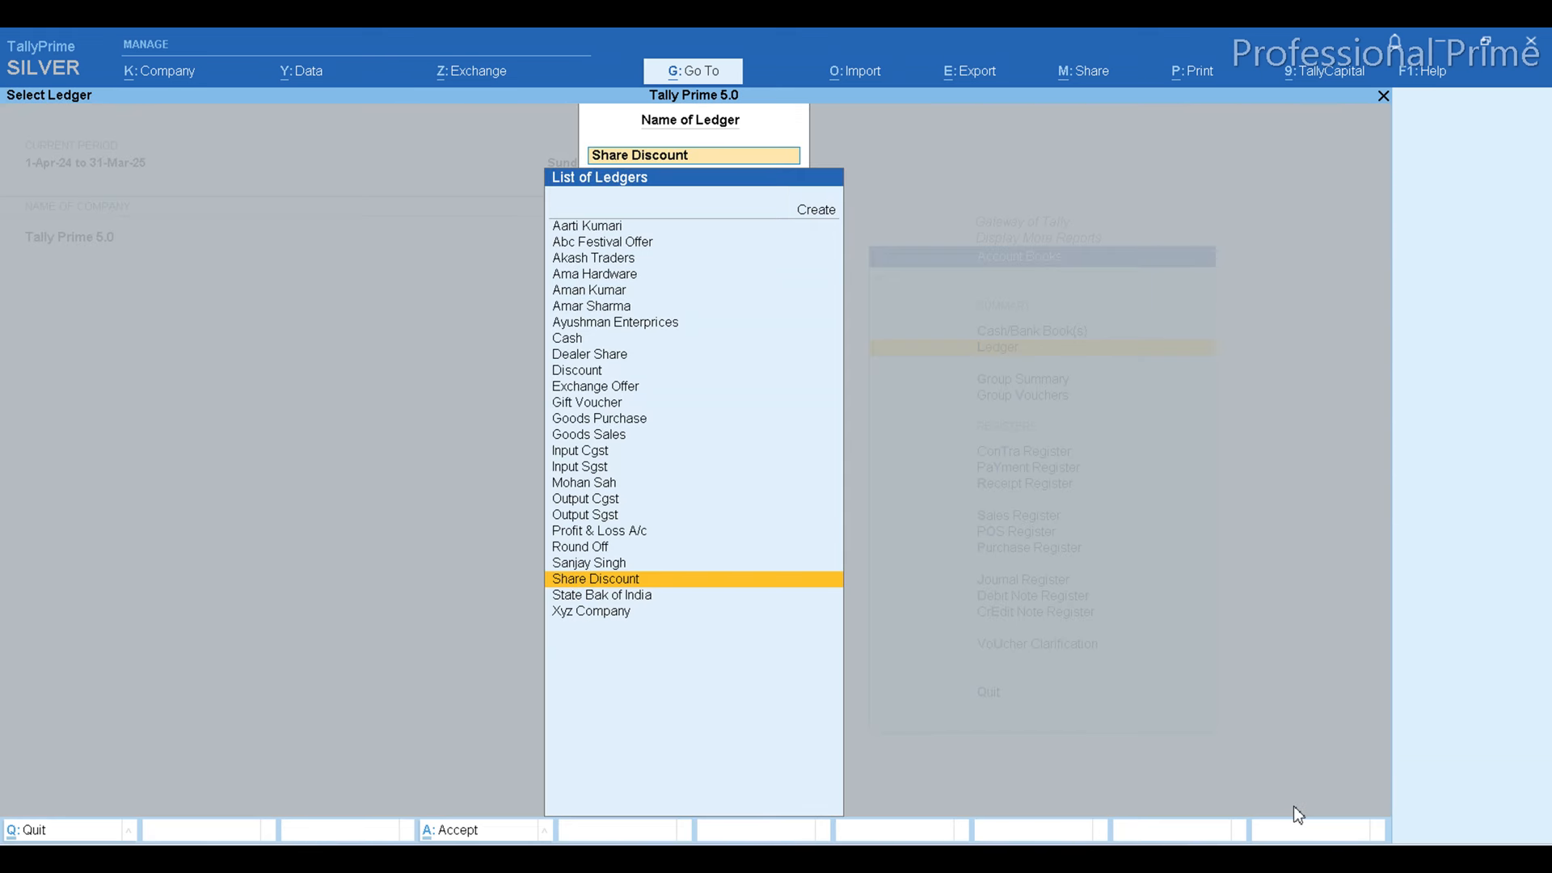
Open the Abc Festival Offer ledger and delete journal voucher 5, the duplicate Xyz Company entry.
{"action": "type", "text": "abc"}
{"action": "key", "text": "Return"}
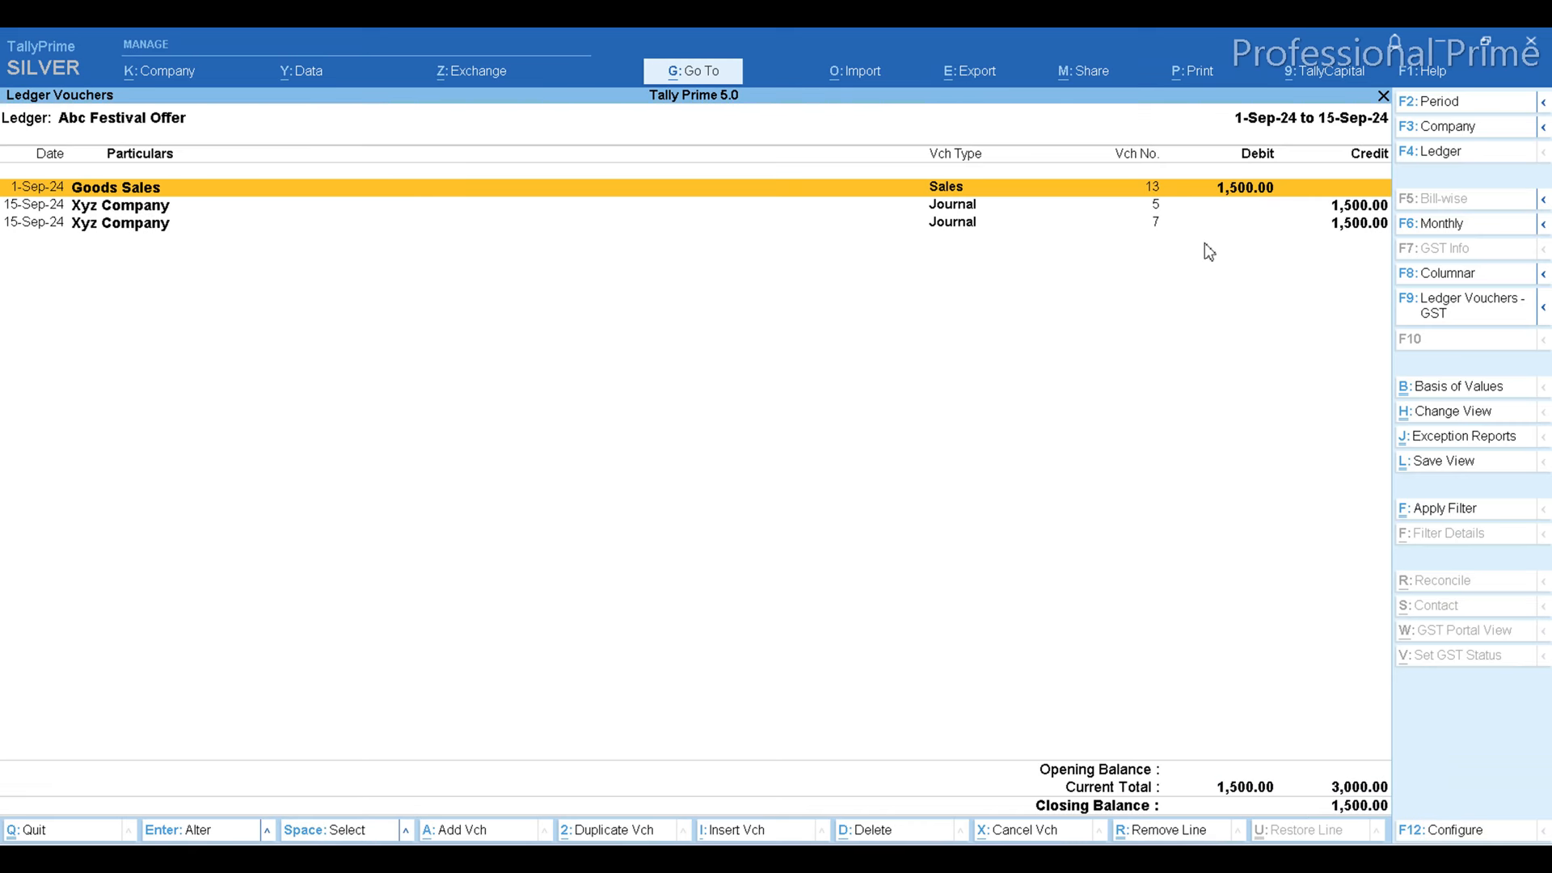
{"action": "key", "text": "Down"}
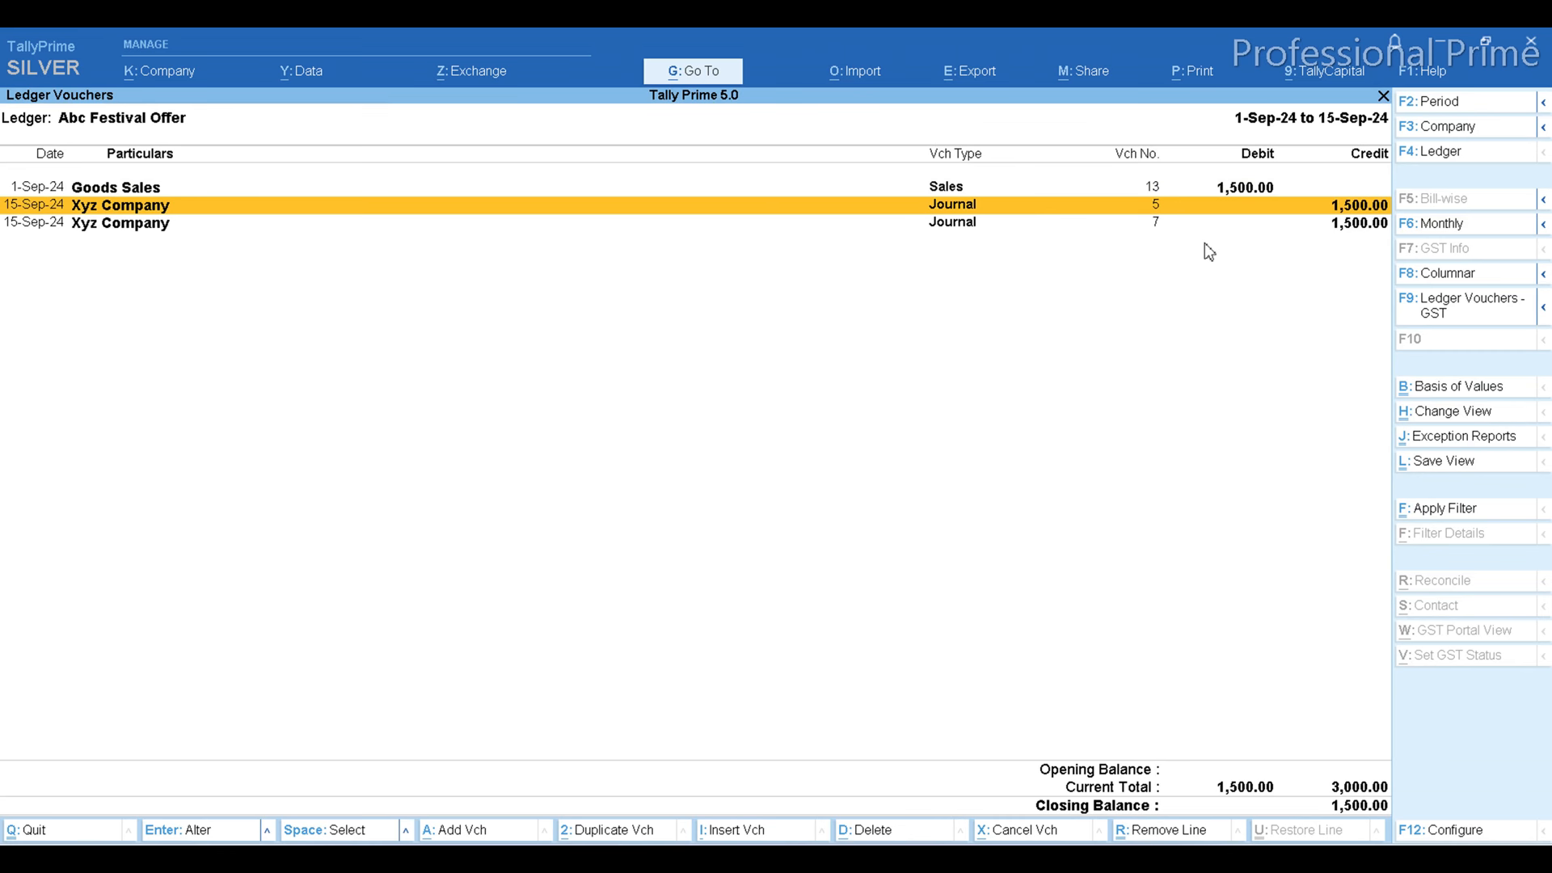
{"action": "key", "text": "Up"}
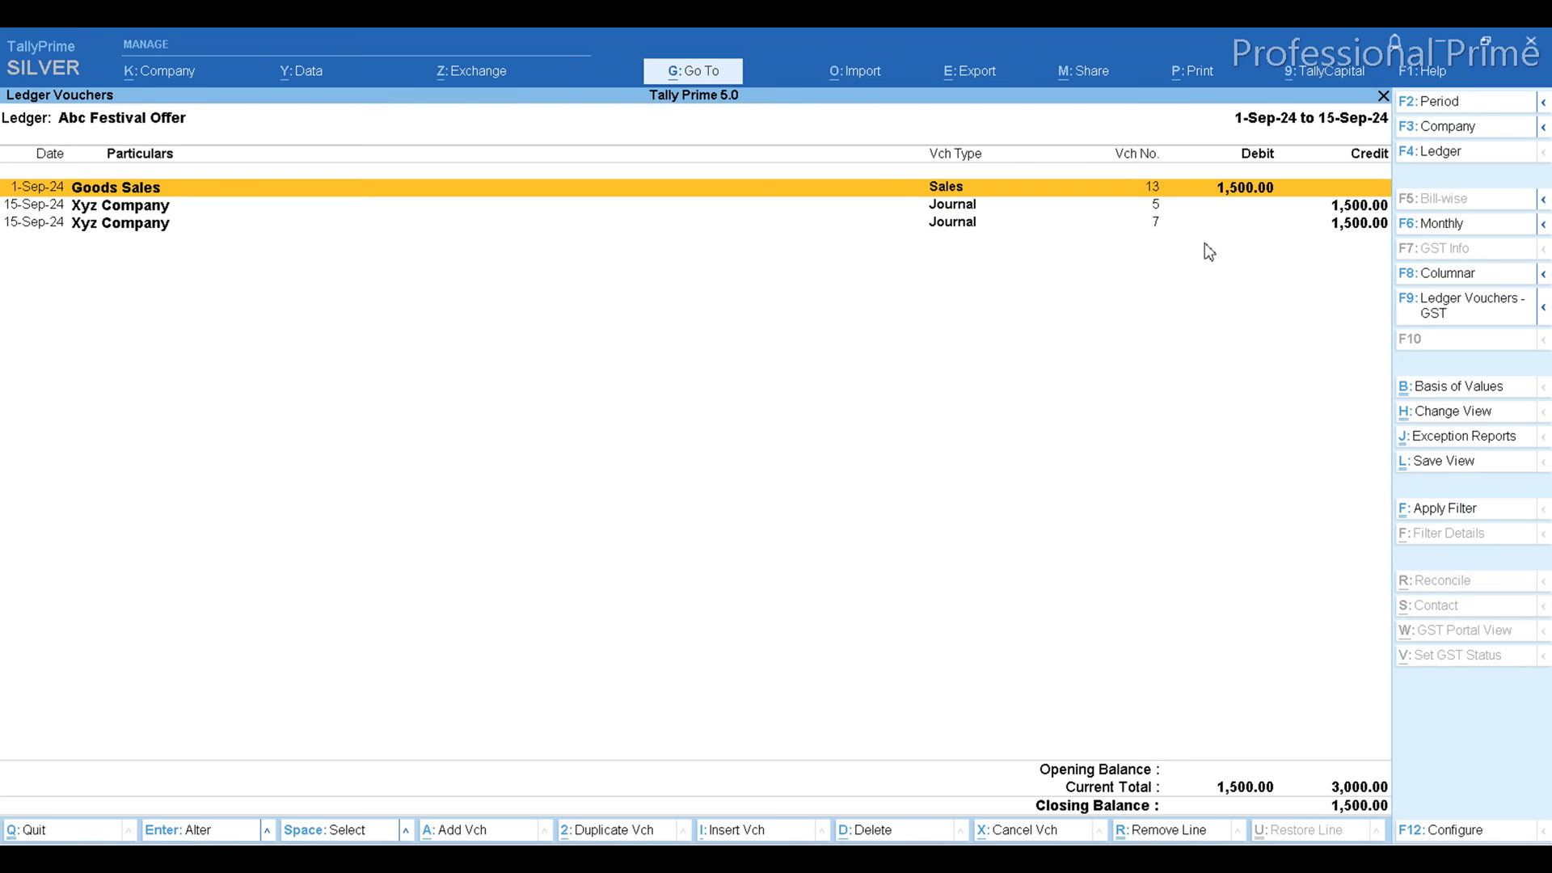
{"action": "key", "text": "Down"}
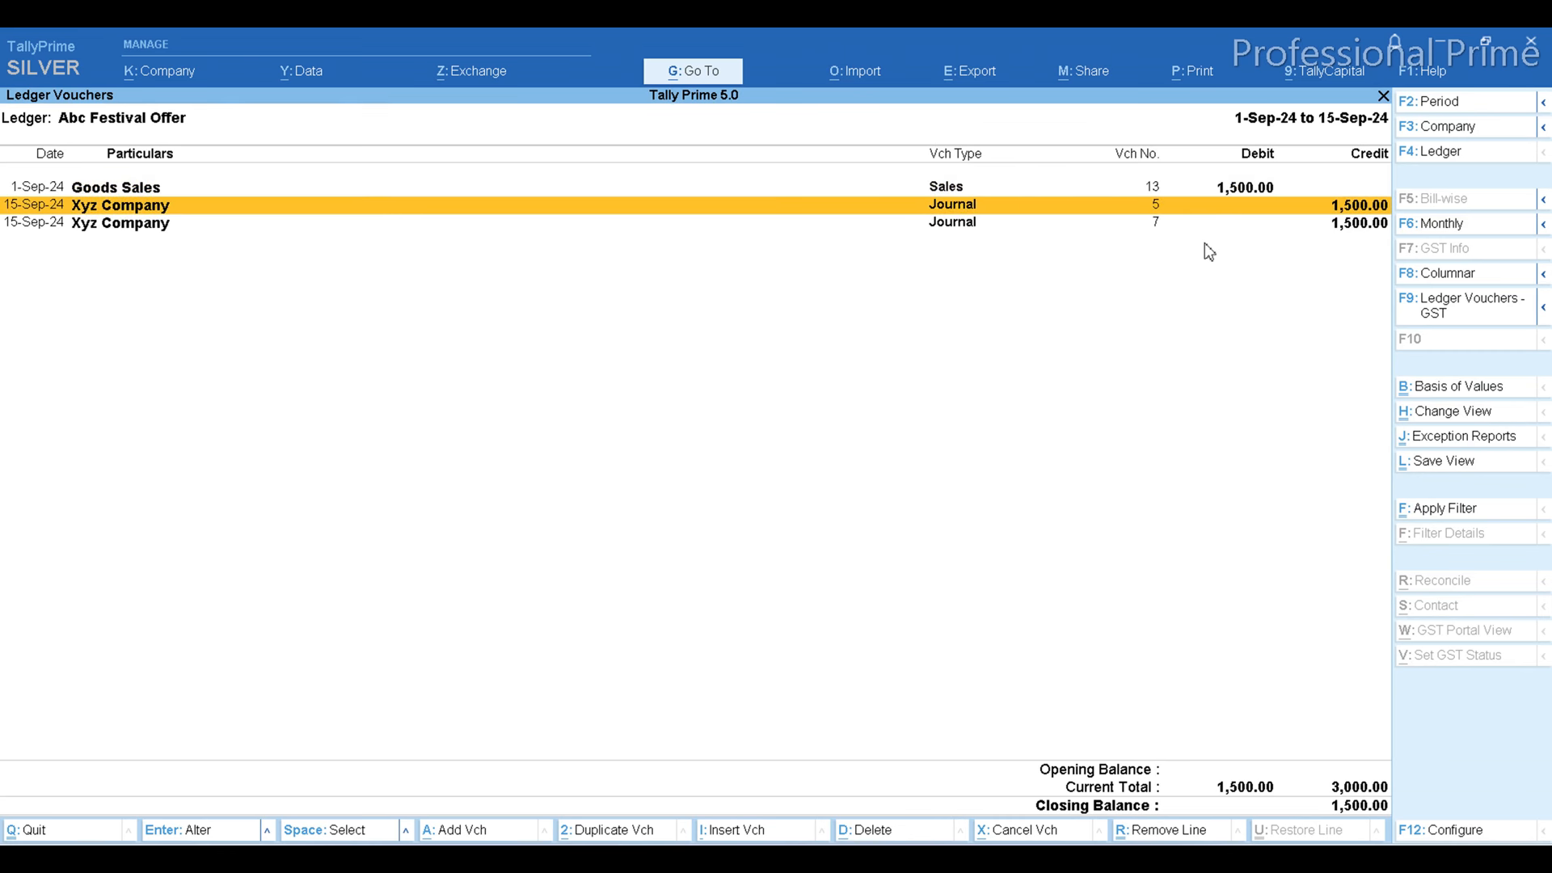
{"action": "key", "text": "Return"}
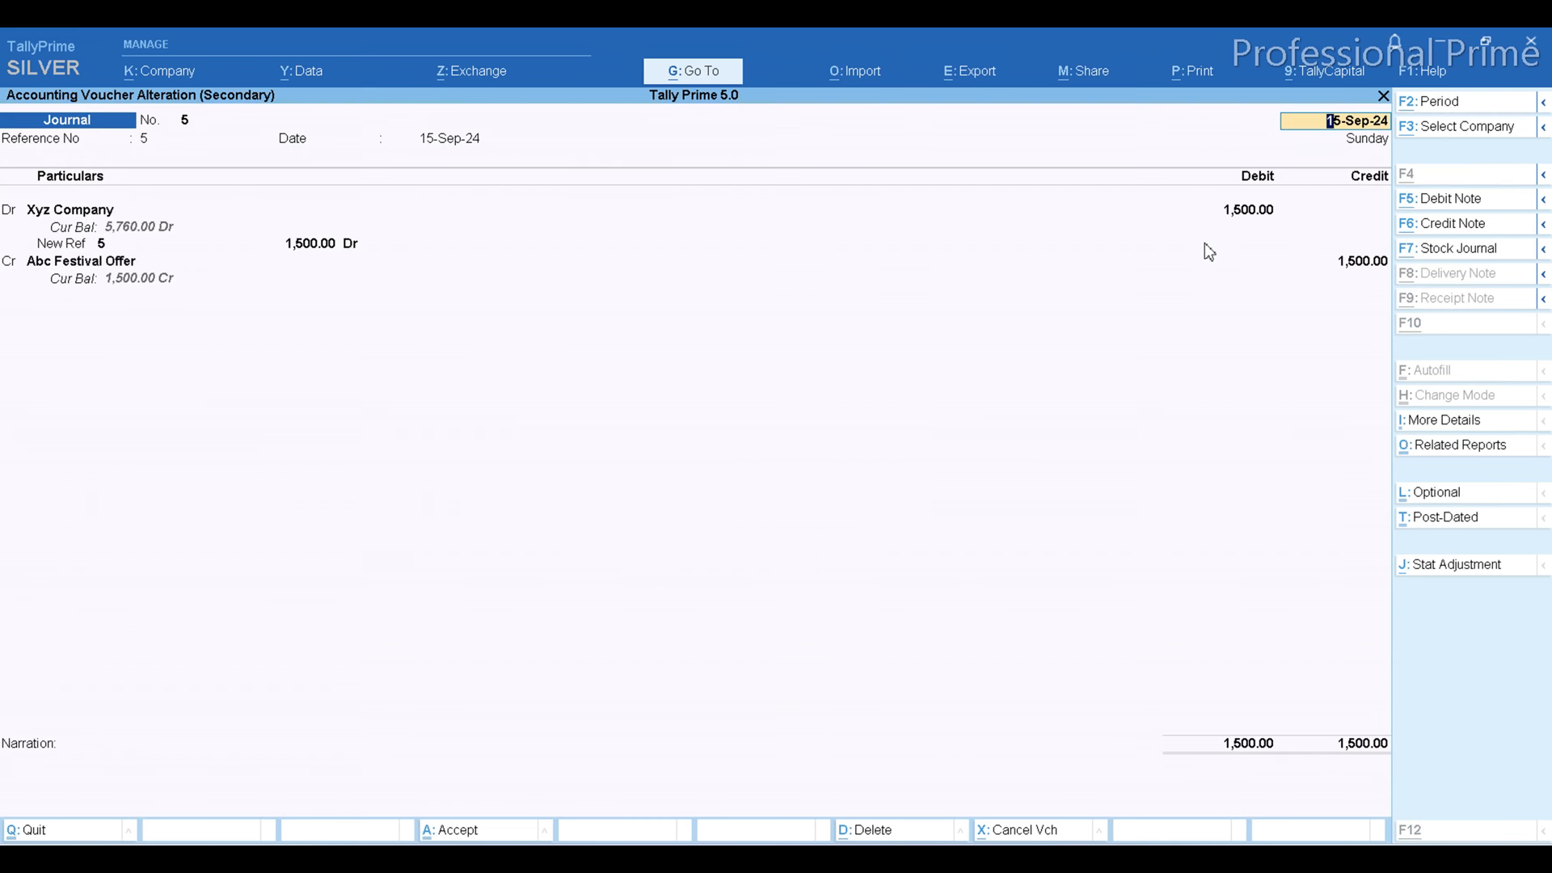
{"action": "key", "text": "alt+d"}
{"action": "key", "text": "y"}
{"action": "key", "text": "Down"}
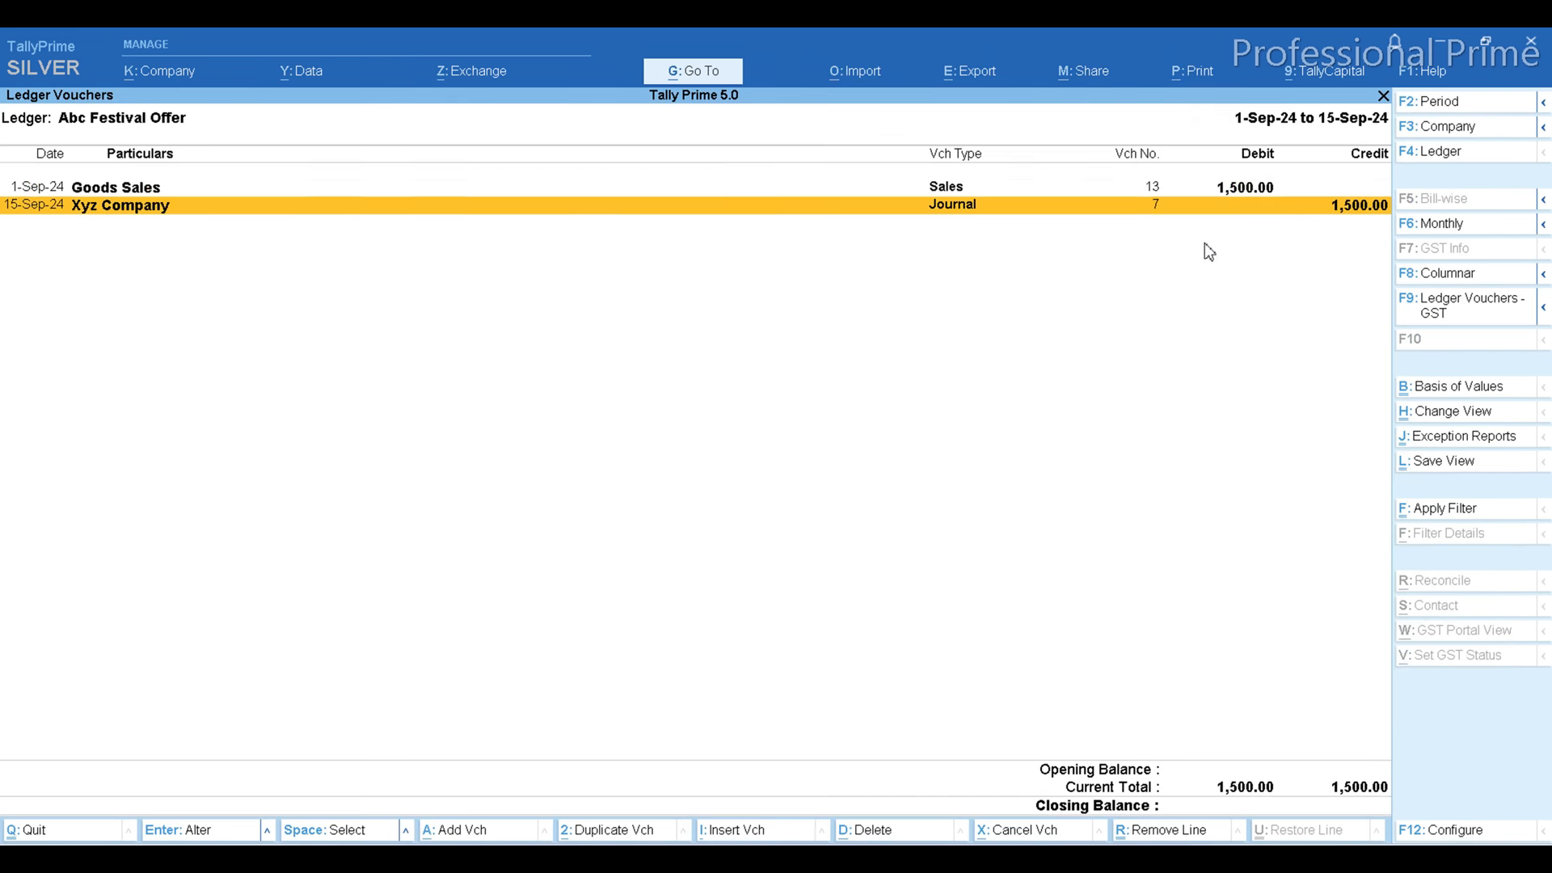
{"action": "key", "text": "Escape"}
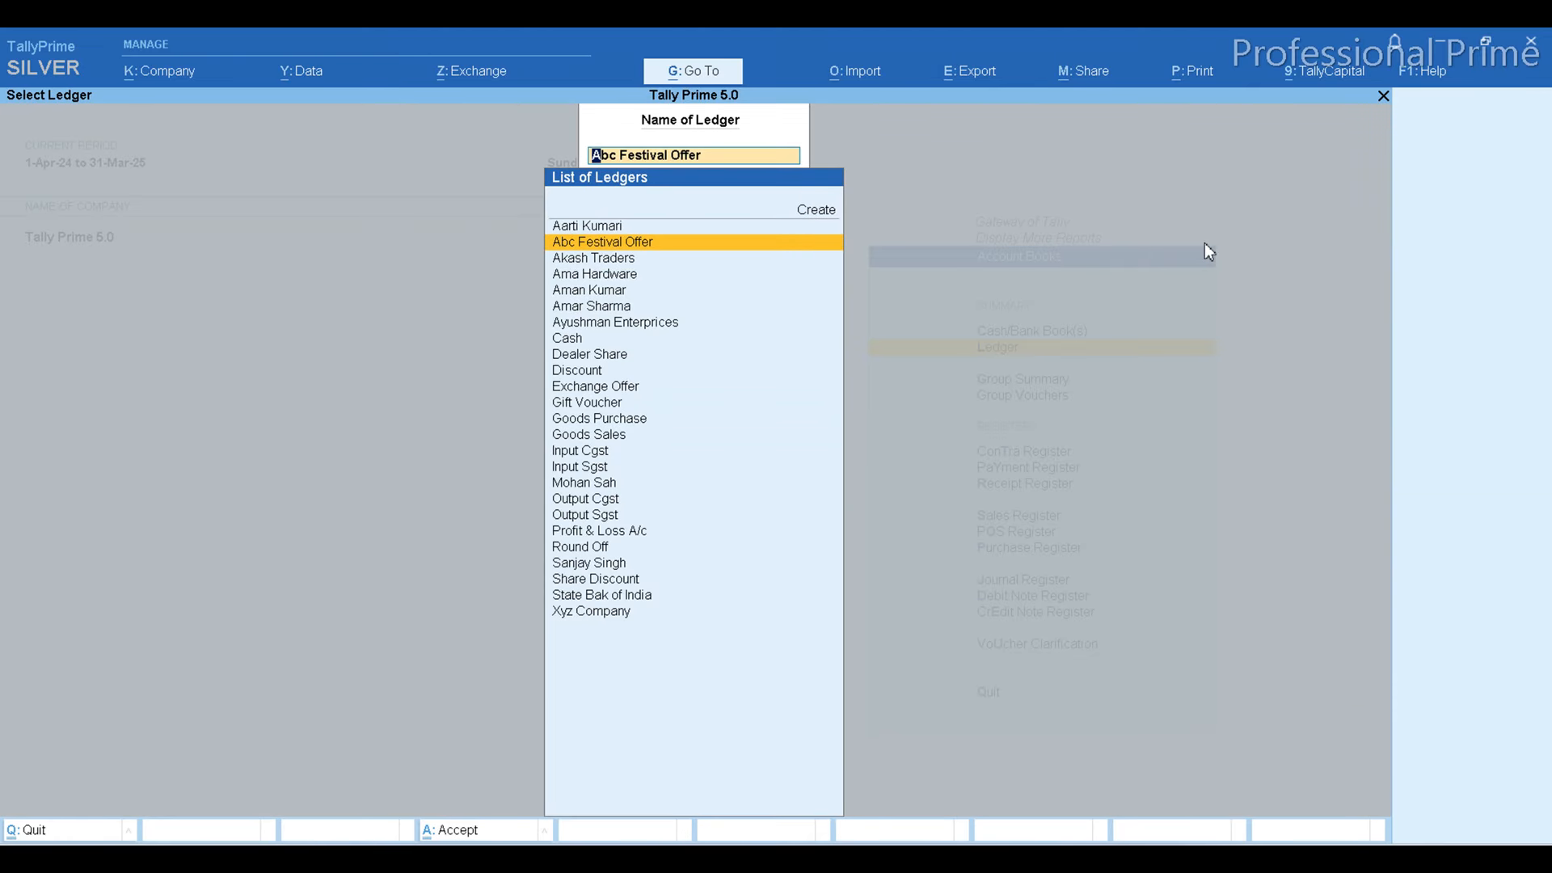
Open the Gift Voucher ledger to examine its voucher entries.
{"action": "key", "text": "Down"}
{"action": "key", "text": "Down"}
{"action": "key", "text": "Down"}
{"action": "key", "text": "Down"}
{"action": "key", "text": "Down"}
{"action": "key", "text": "Down"}
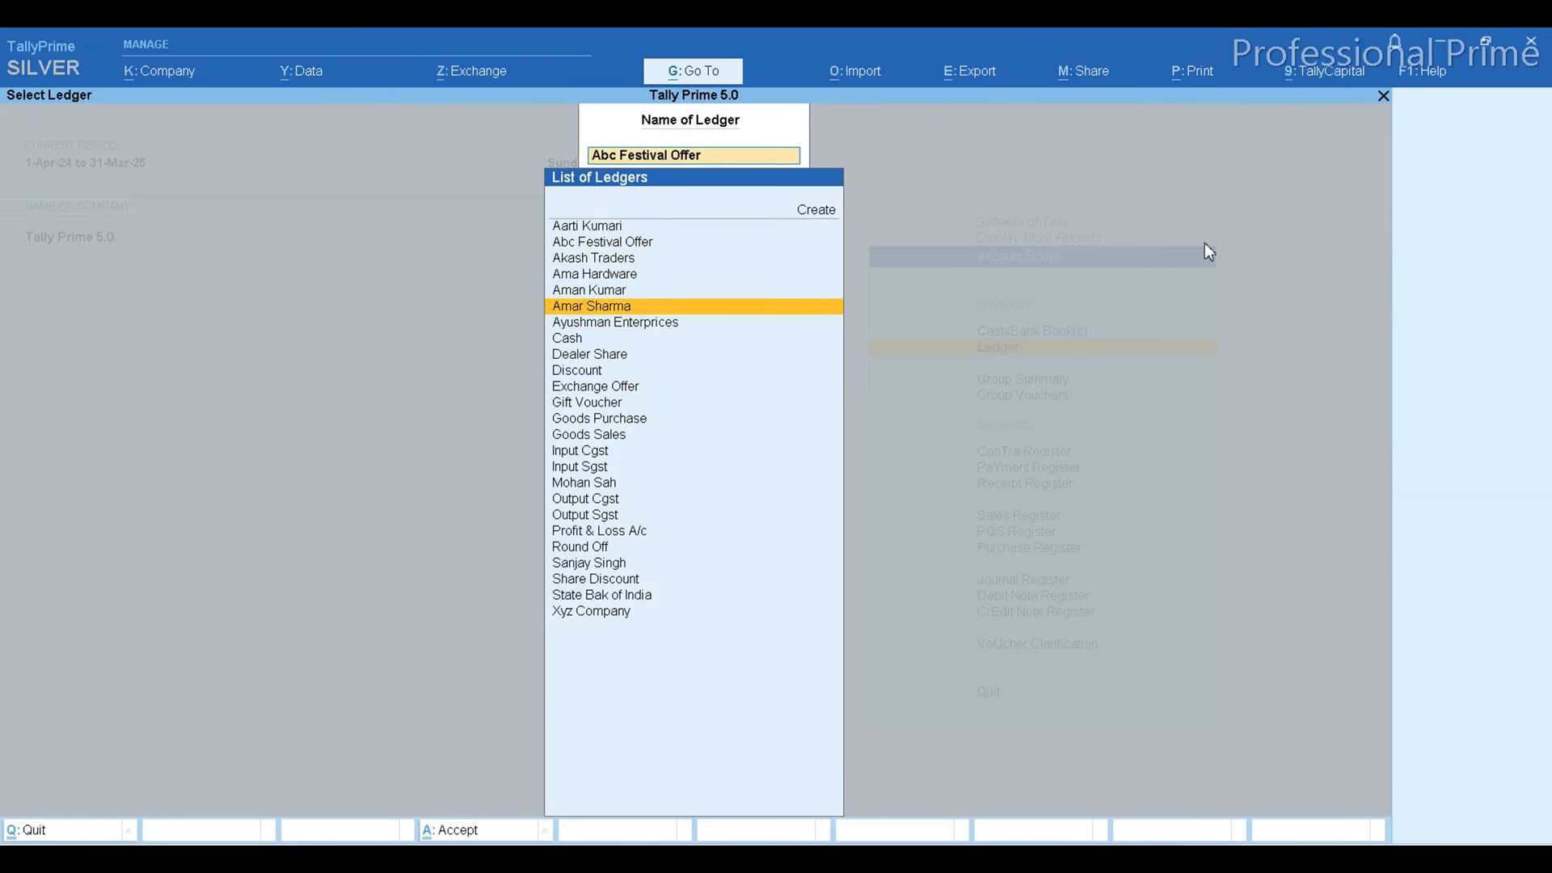
{"action": "key", "text": "Down"}
{"action": "key", "text": "Down"}
{"action": "key", "text": "Down"}
{"action": "key", "text": "Down"}
{"action": "key", "text": "Down"}
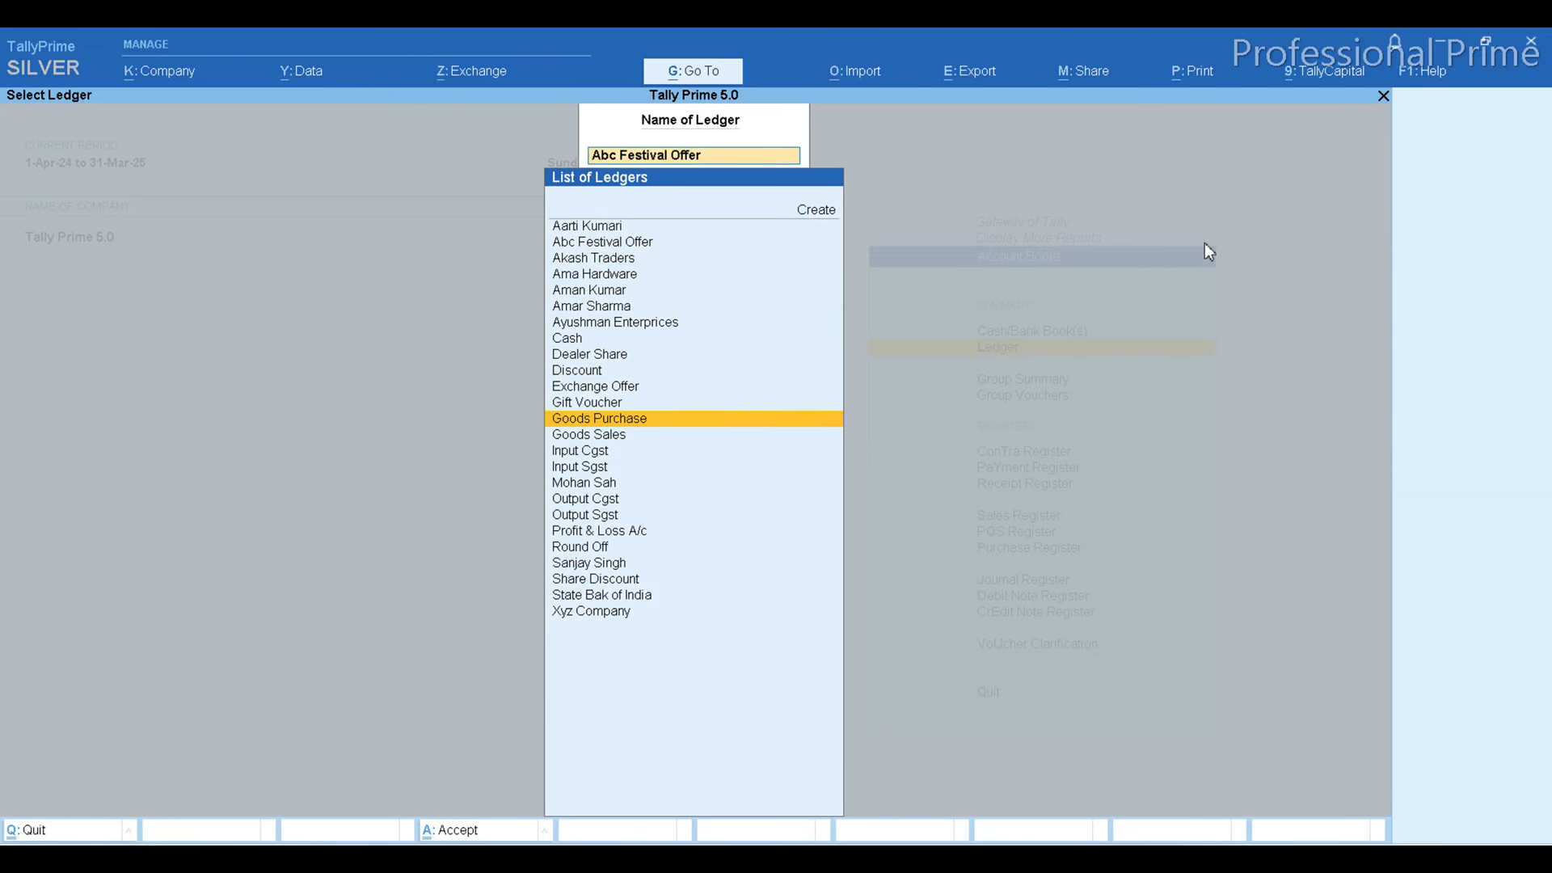
{"action": "key", "text": "Up"}
{"action": "key", "text": "Return"}
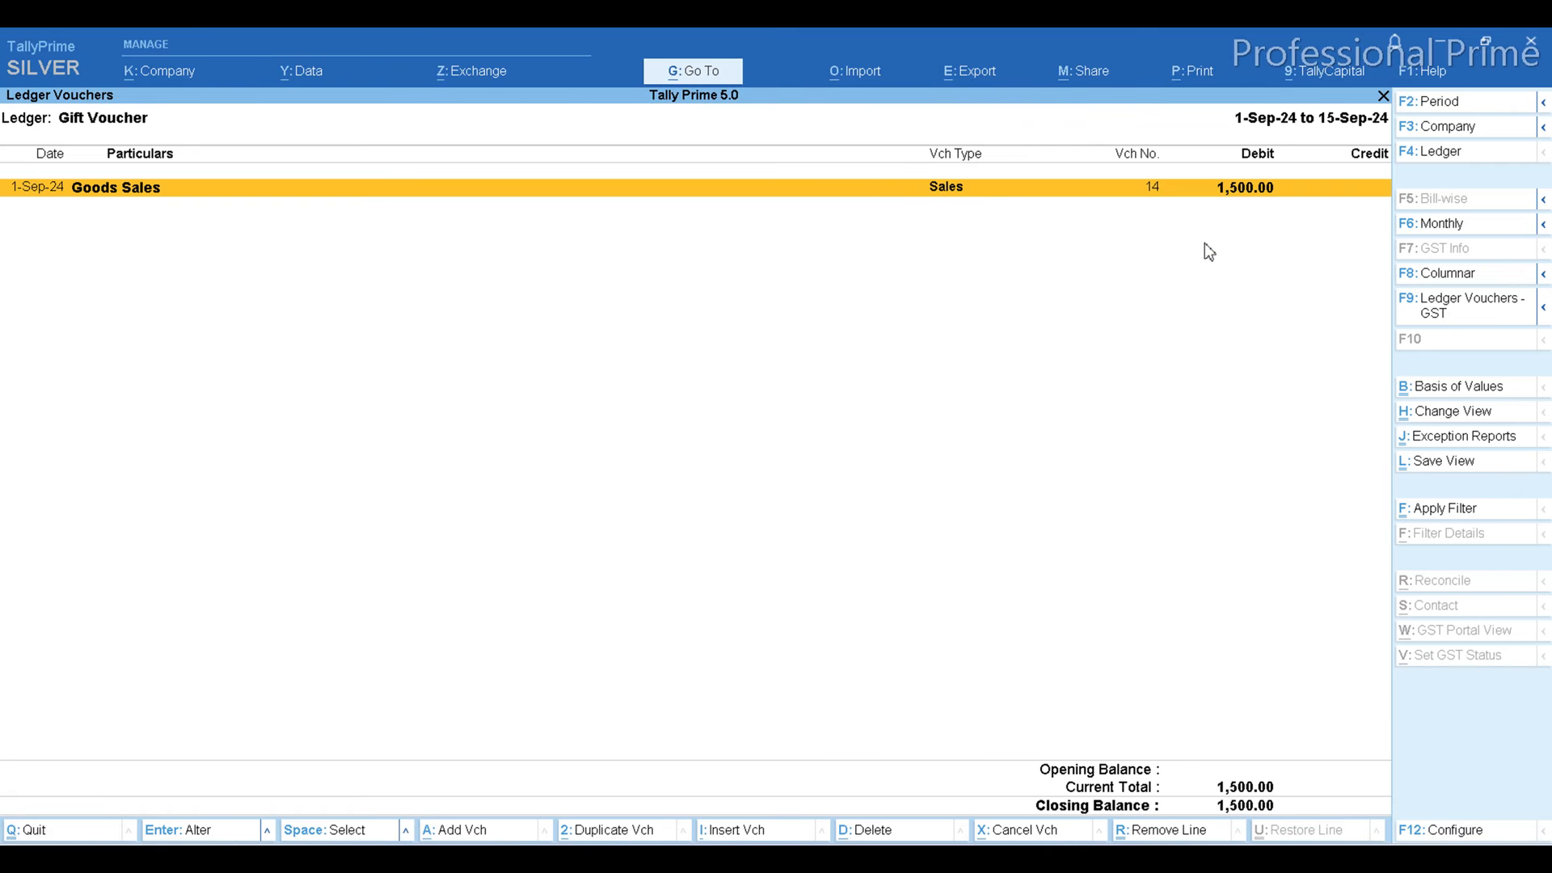
Add a new journal voucher dated 15-Sep-24 from the Gift Voucher ledger, accepting the default reference details.
{"action": "key", "text": "alt+a"}
{"action": "key", "text": "F2"}
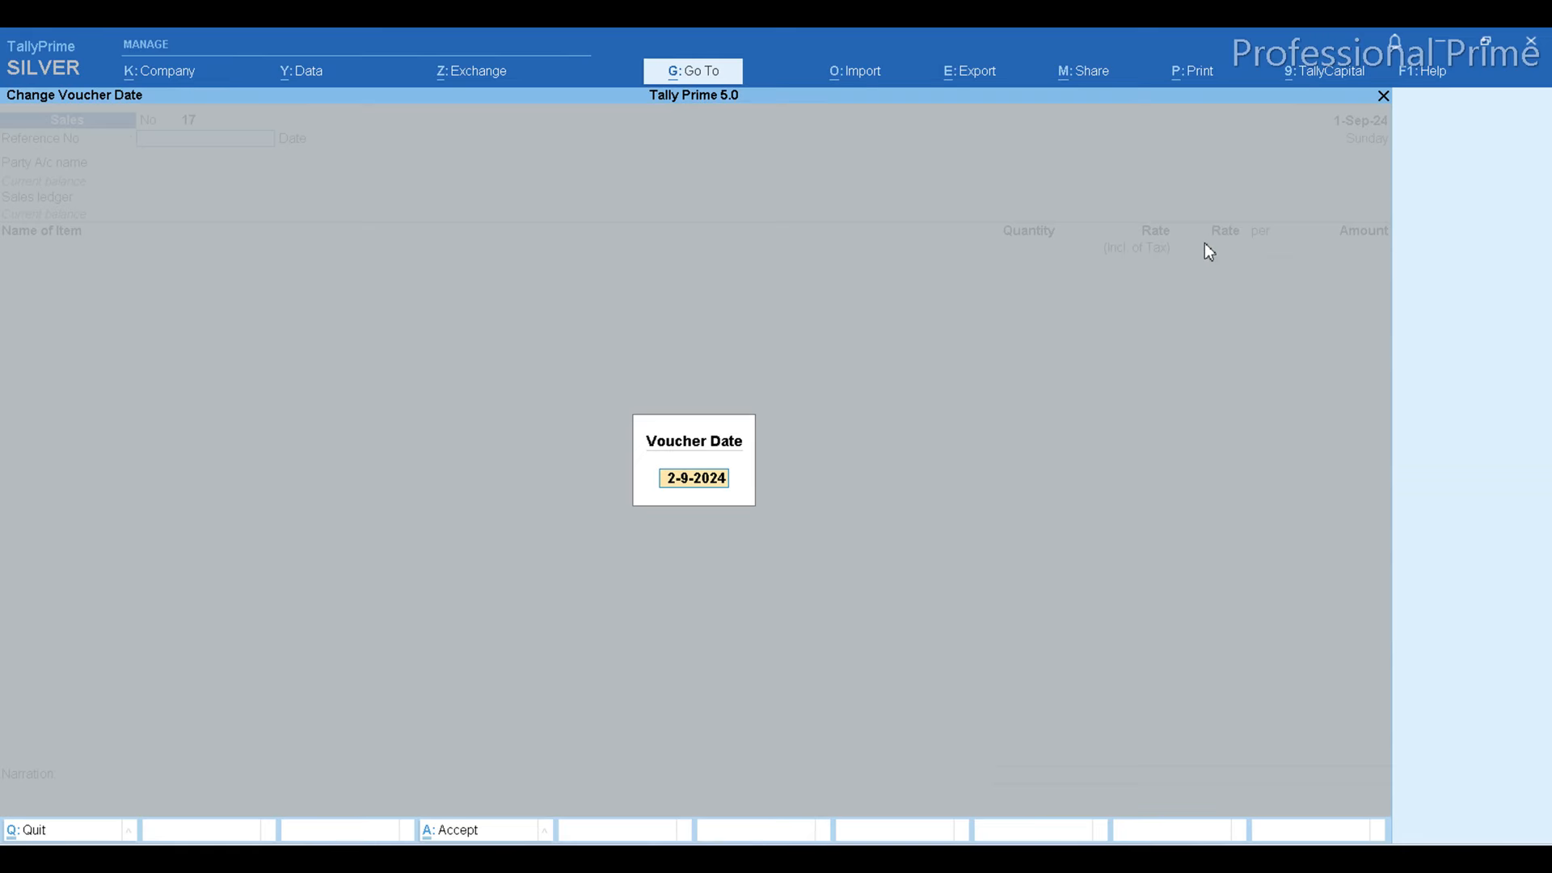
{"action": "type", "text": "15"}
{"action": "key", "text": "Return"}
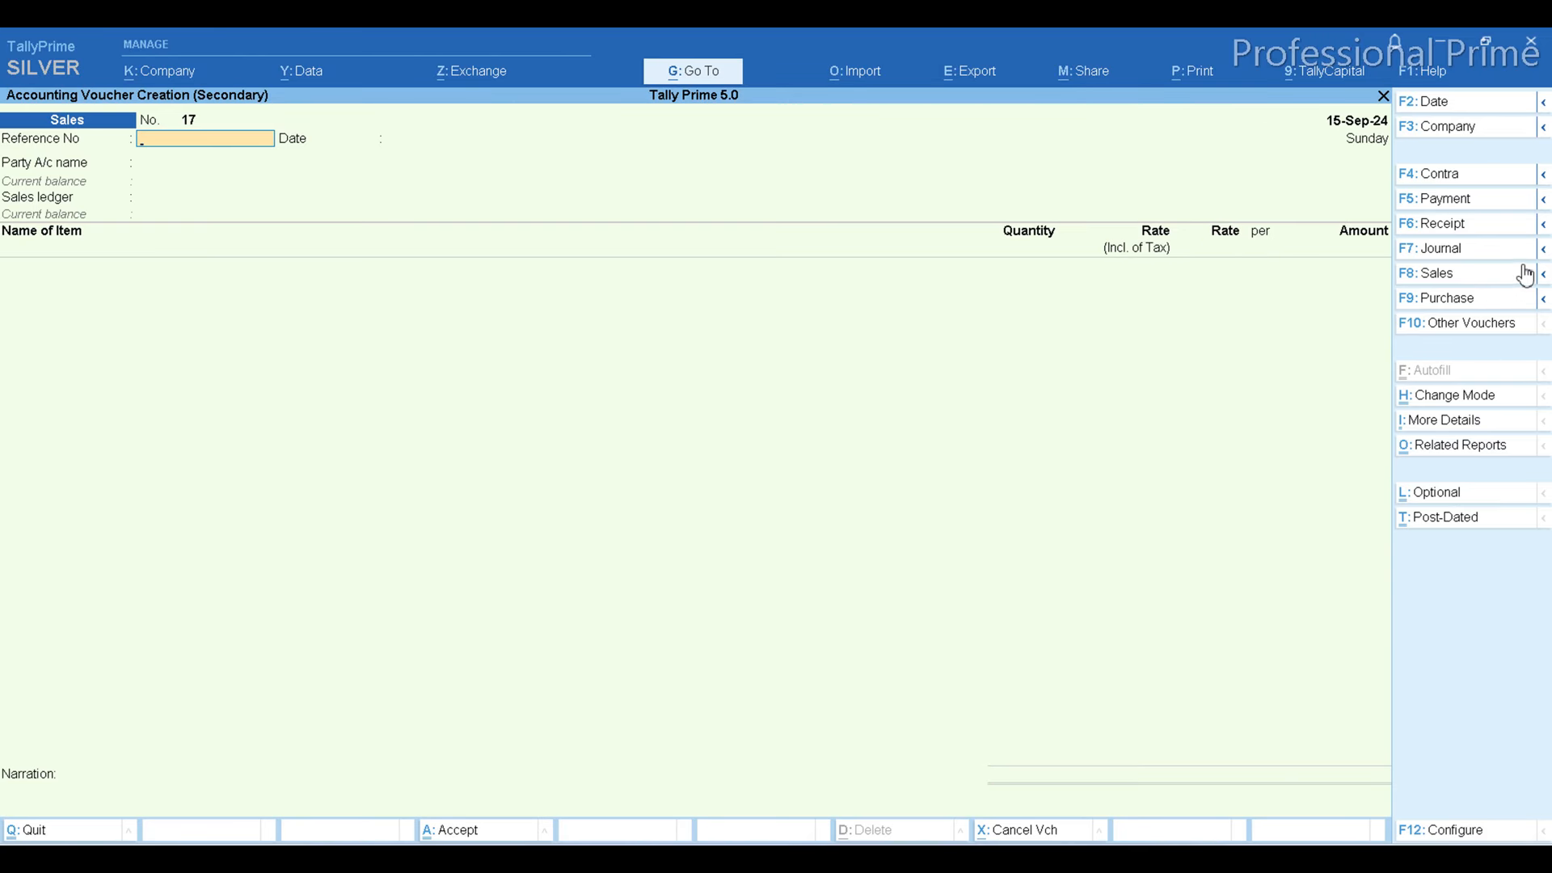
{"action": "left_click", "coordinate": [1468, 250]}
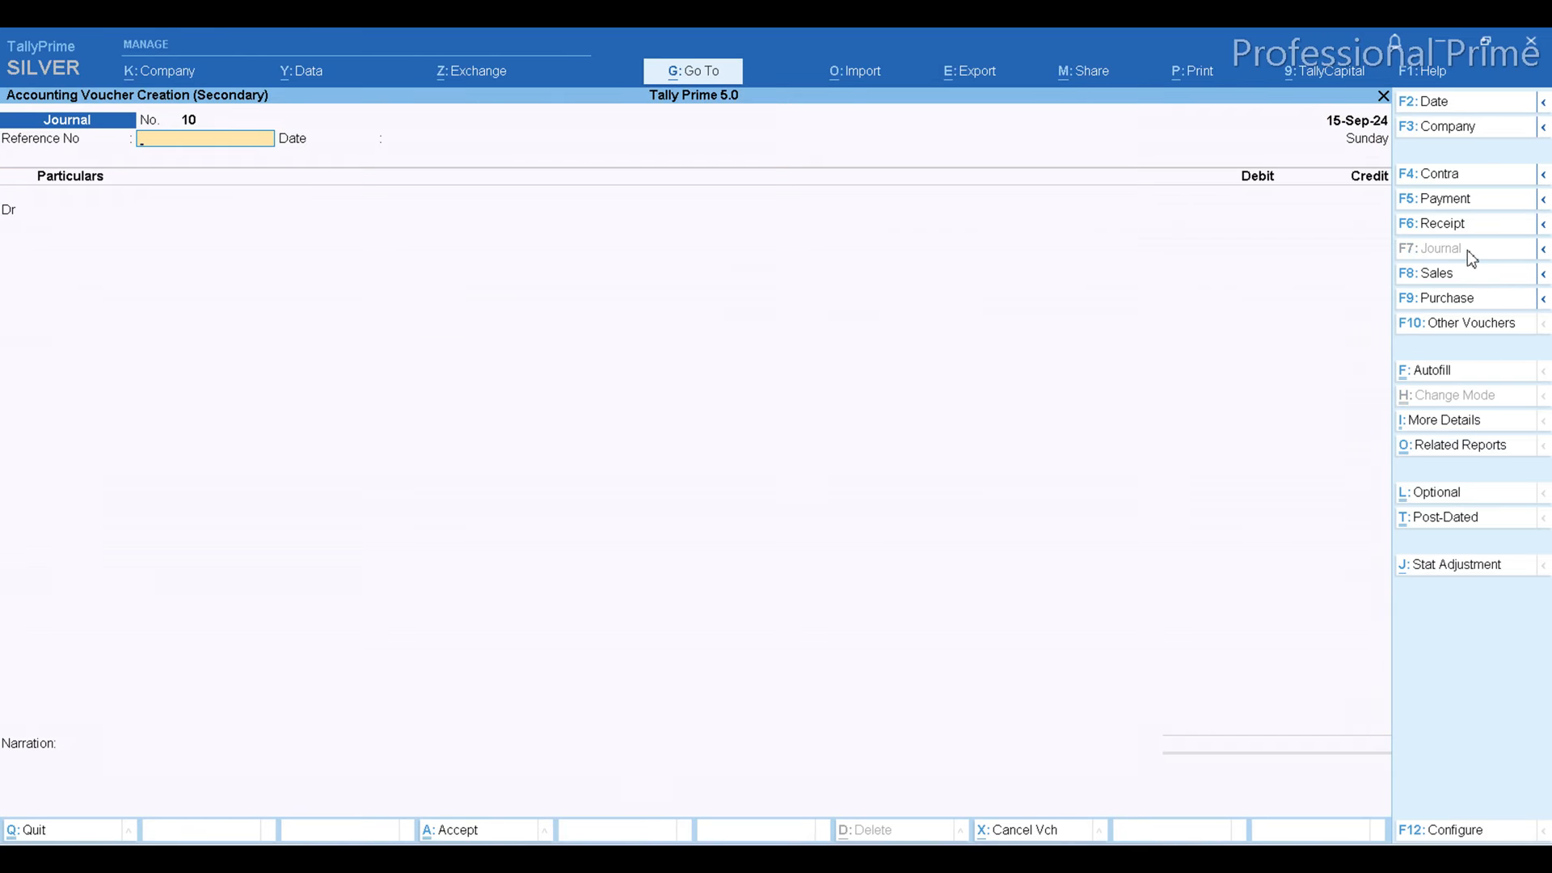
{"action": "key", "text": "Return"}
{"action": "key", "text": "Return"}
Debit Xyz Company and credit Gift Voucher with 1,500, and save the journal voucher without a narration.
{"action": "type", "text": "x"}
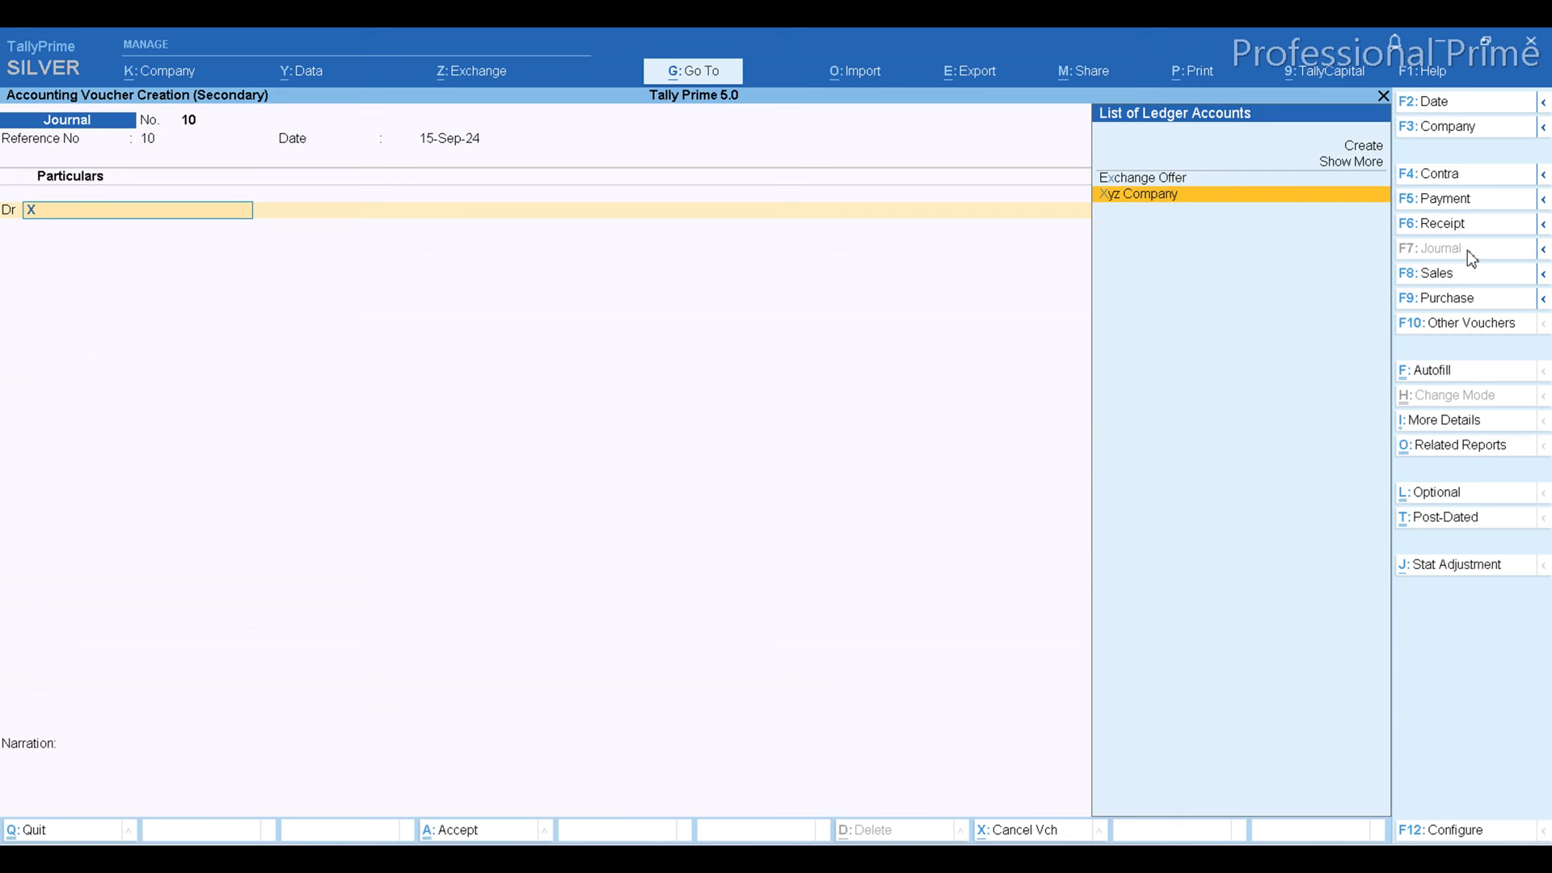
{"action": "key", "text": "Return"}
{"action": "type", "text": "1500"}
{"action": "key", "text": "Return"}
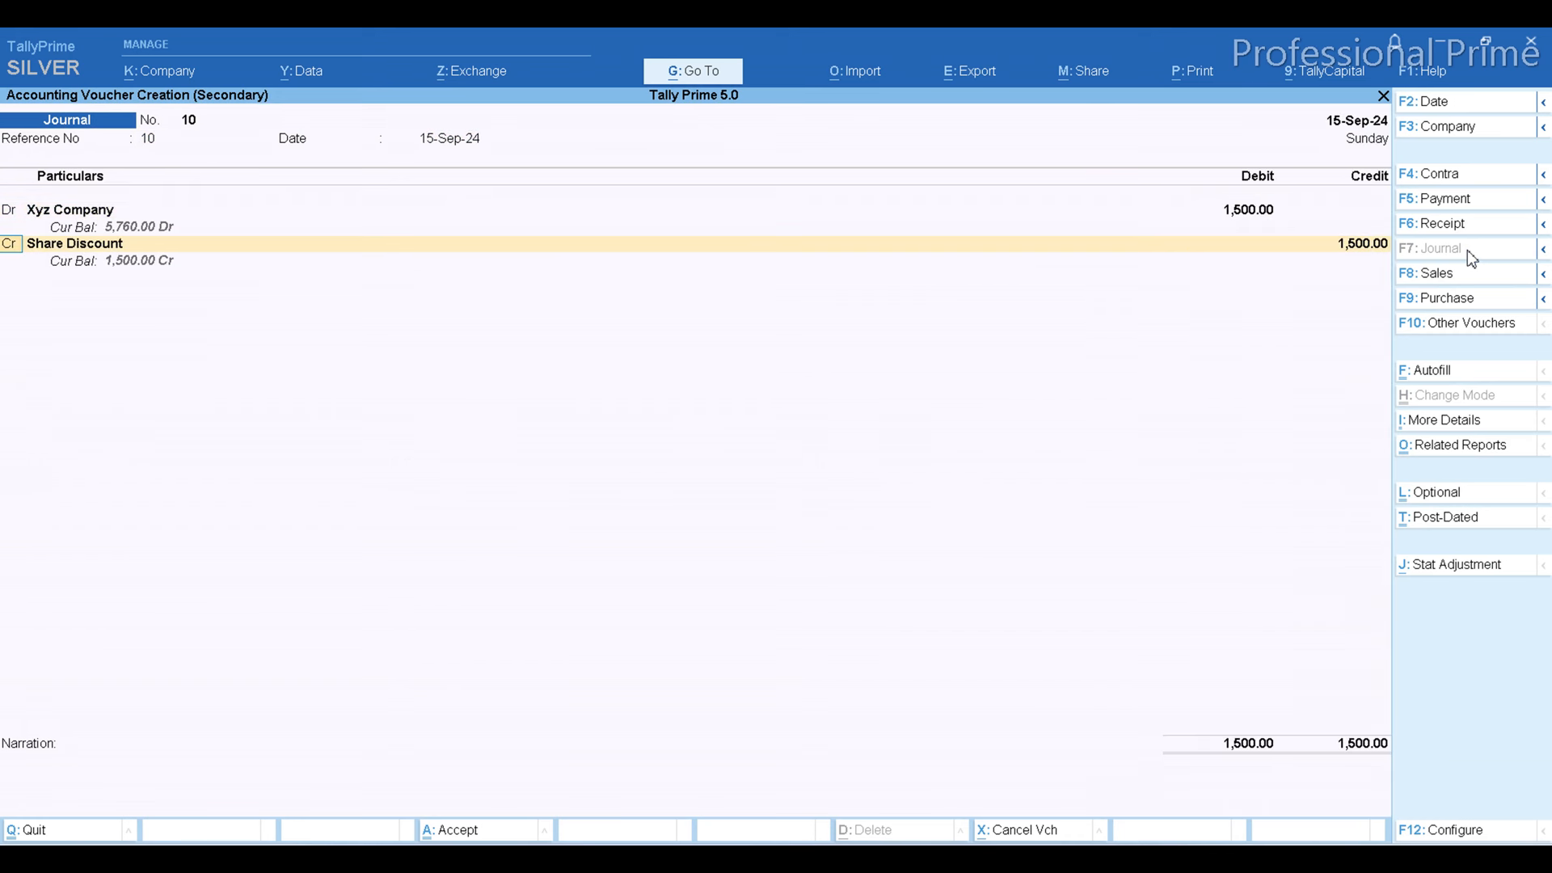
{"action": "type", "text": "f"}
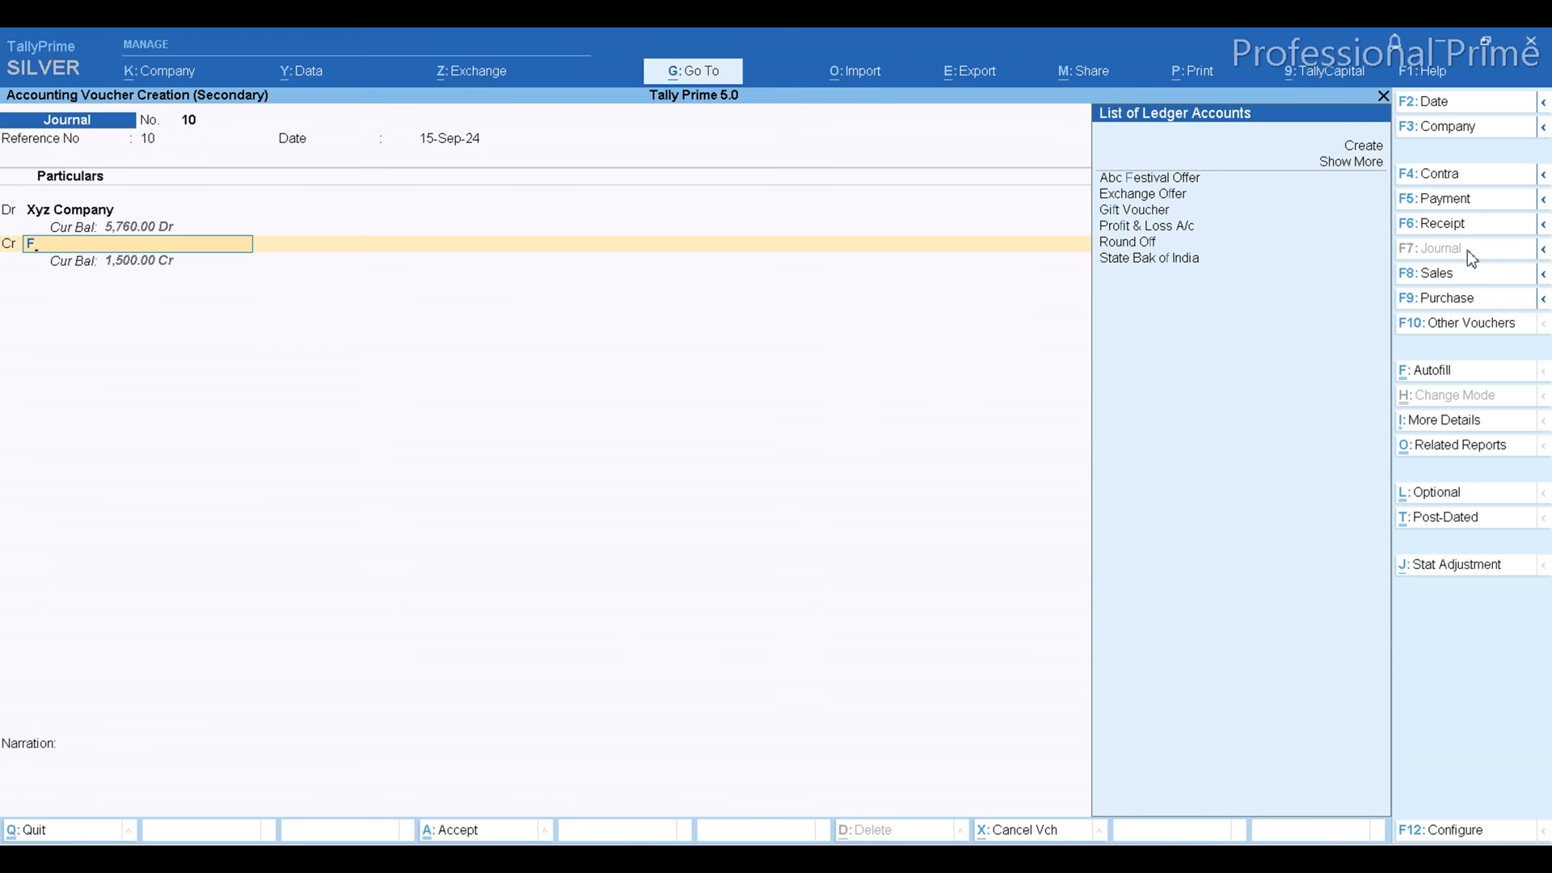
{"action": "key", "text": "BackSpace"}
{"action": "type", "text": "gi"}
{"action": "key", "text": "Return"}
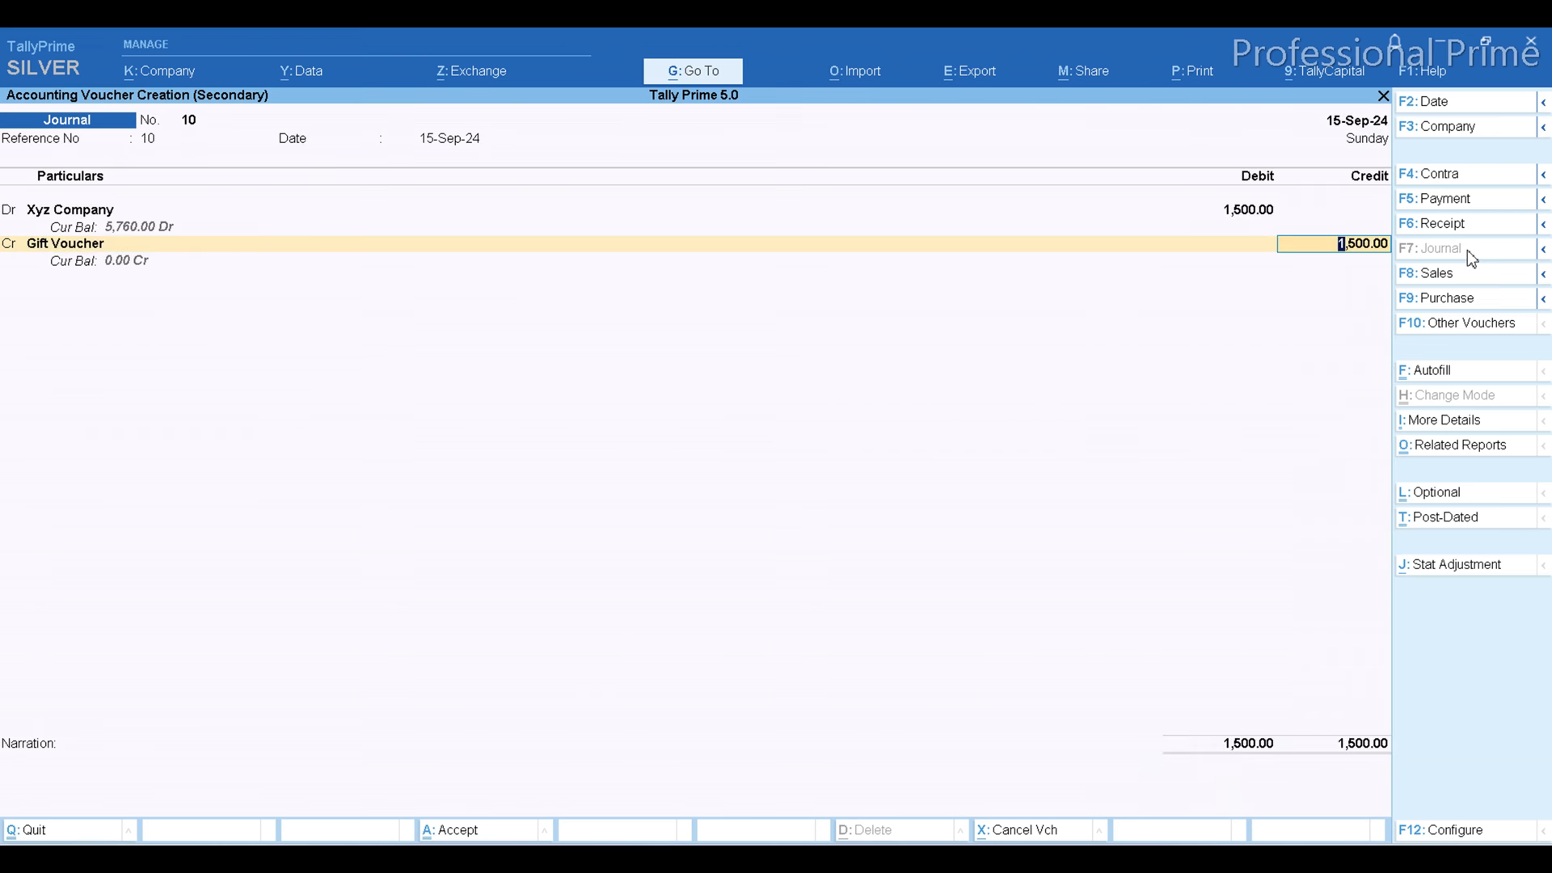
{"action": "key", "text": "Return"}
{"action": "key", "text": "Return"}
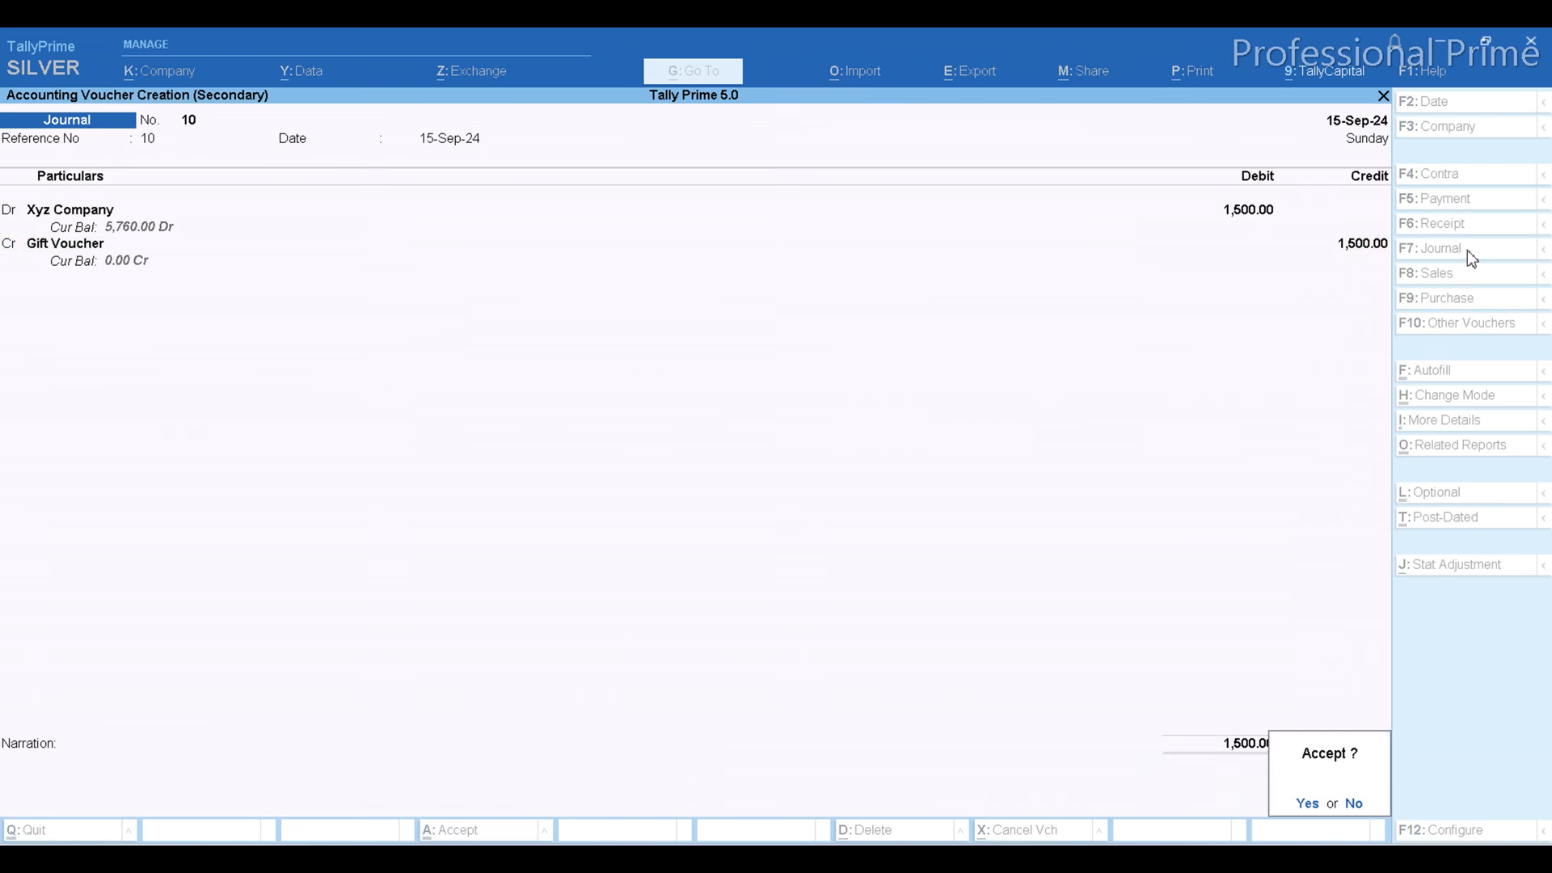
{"action": "key", "text": "Return"}
{"action": "key", "text": "Down"}
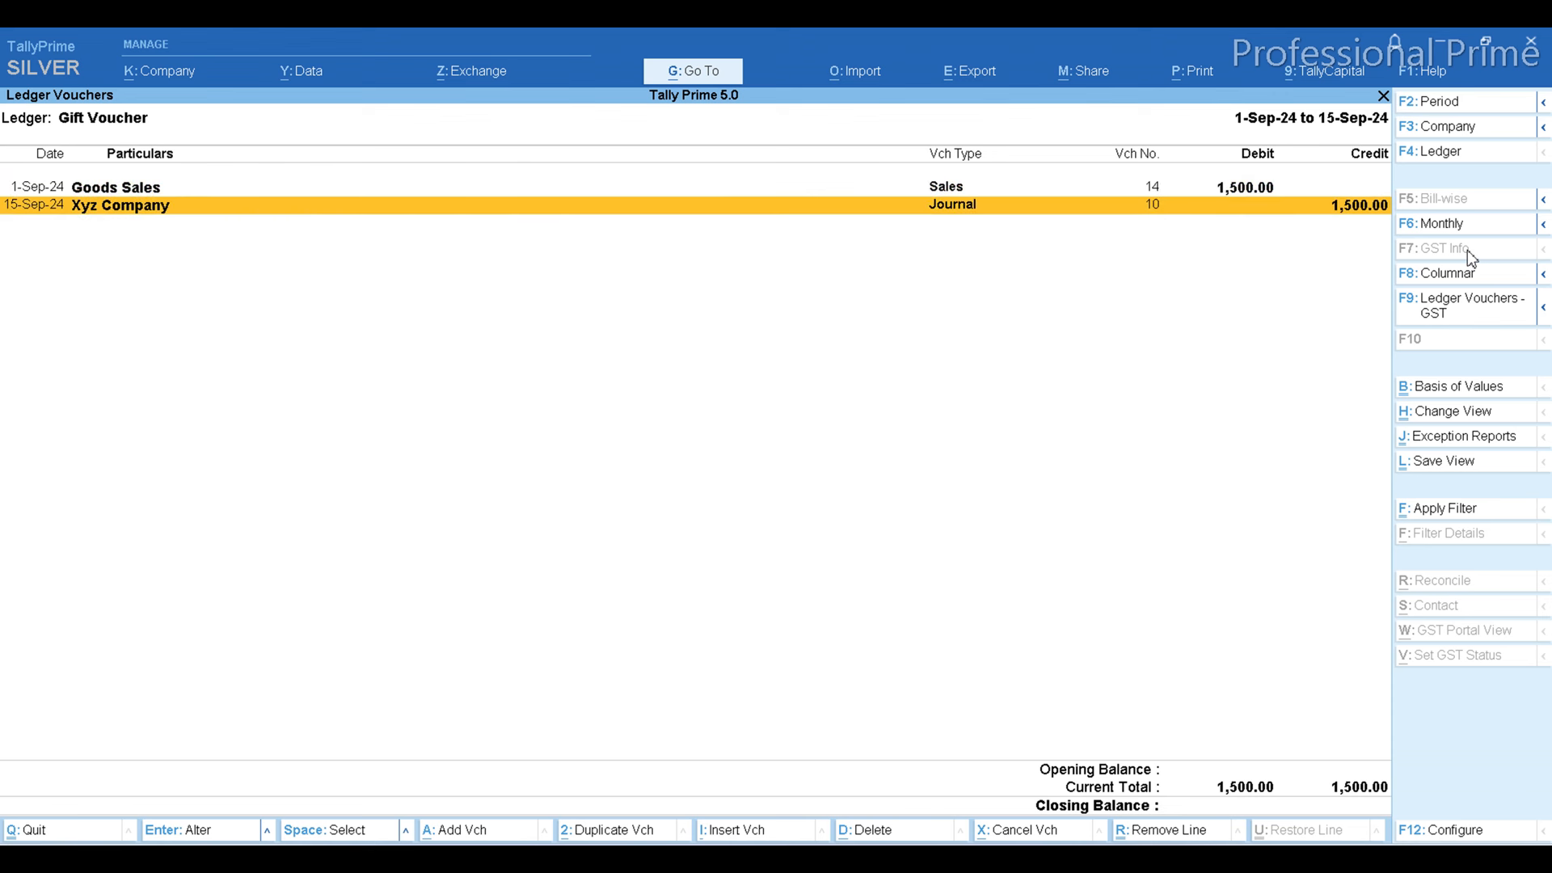